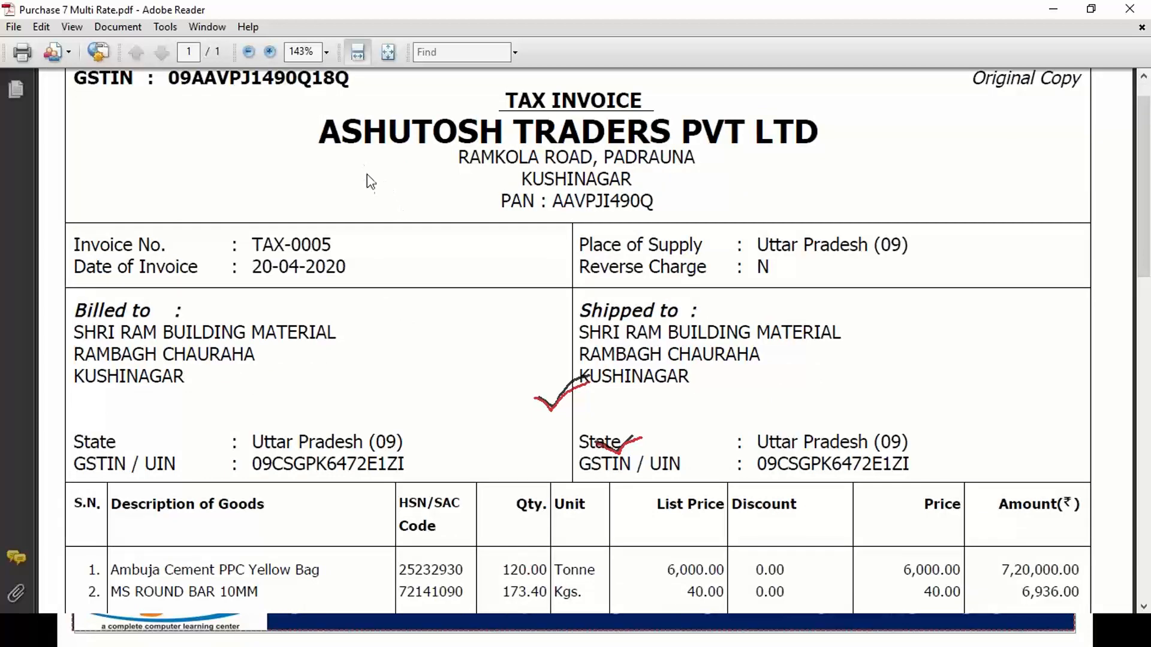
Tick the TAX INVOICE heading and circle the supplier and billed-to blocks in red.
scroll(367, 179, down, 1)
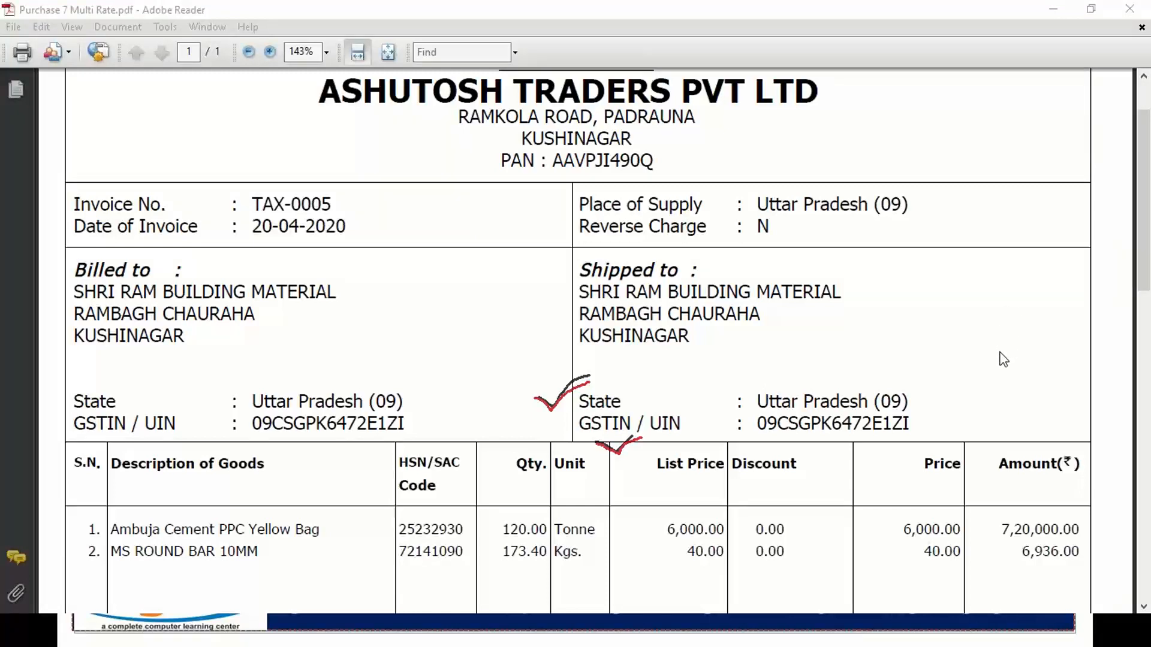
scroll(373, 303, up, 2)
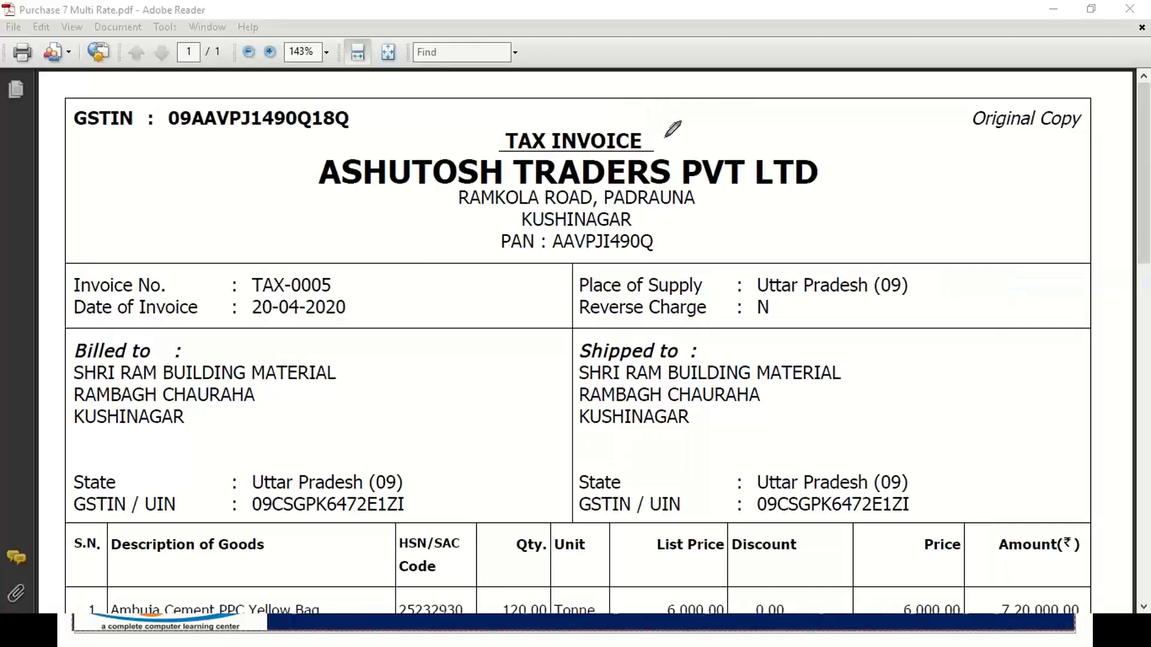
mouse_move(665, 136)
mouse_down()
mouse_move(676, 144)
mouse_move(694, 132)
mouse_up()
mouse_move(495, 249)
mouse_down()
mouse_move(356, 216)
mouse_move(307, 173)
mouse_move(402, 148)
mouse_move(813, 154)
mouse_move(815, 192)
mouse_move(674, 254)
mouse_move(492, 248)
mouse_up()
mouse_move(412, 468)
mouse_down()
mouse_move(405, 514)
mouse_move(122, 520)
mouse_move(60, 506)
mouse_move(47, 401)
mouse_move(125, 323)
mouse_move(400, 327)
mouse_move(423, 398)
mouse_move(415, 469)
mouse_up()
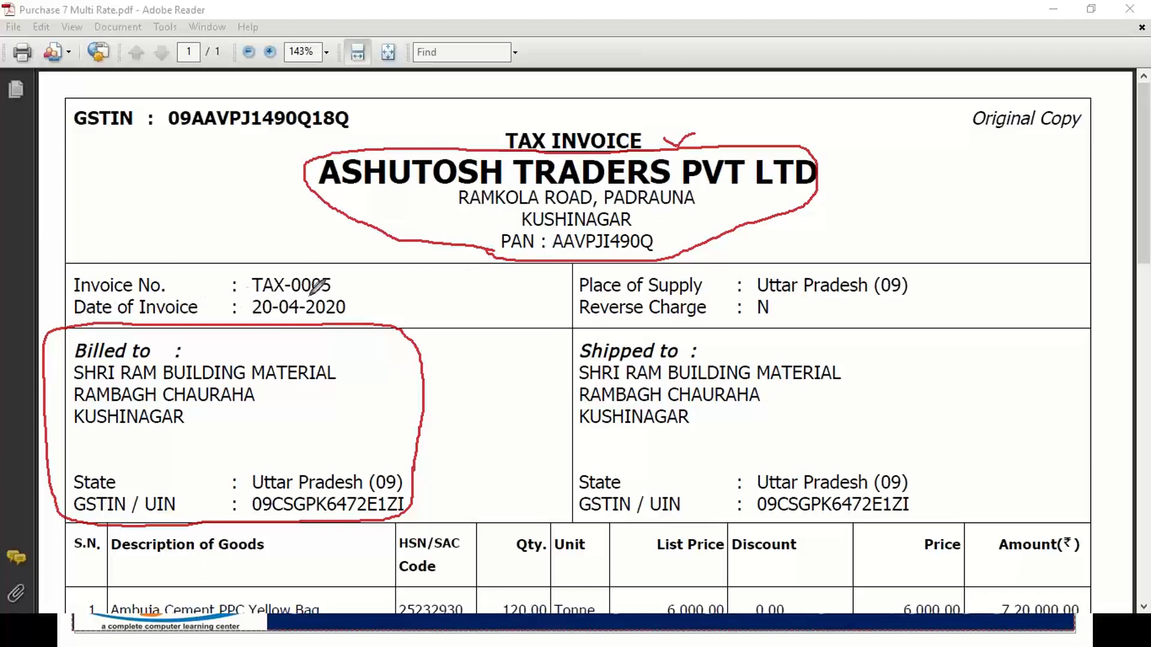
Tick invoice number TAX-0005, date 20-04-2020 and the Place of Supply line.
drag(340, 279, 373, 263)
mouse_move(355, 308)
mouse_down()
mouse_move(378, 309)
mouse_move(390, 292)
mouse_up()
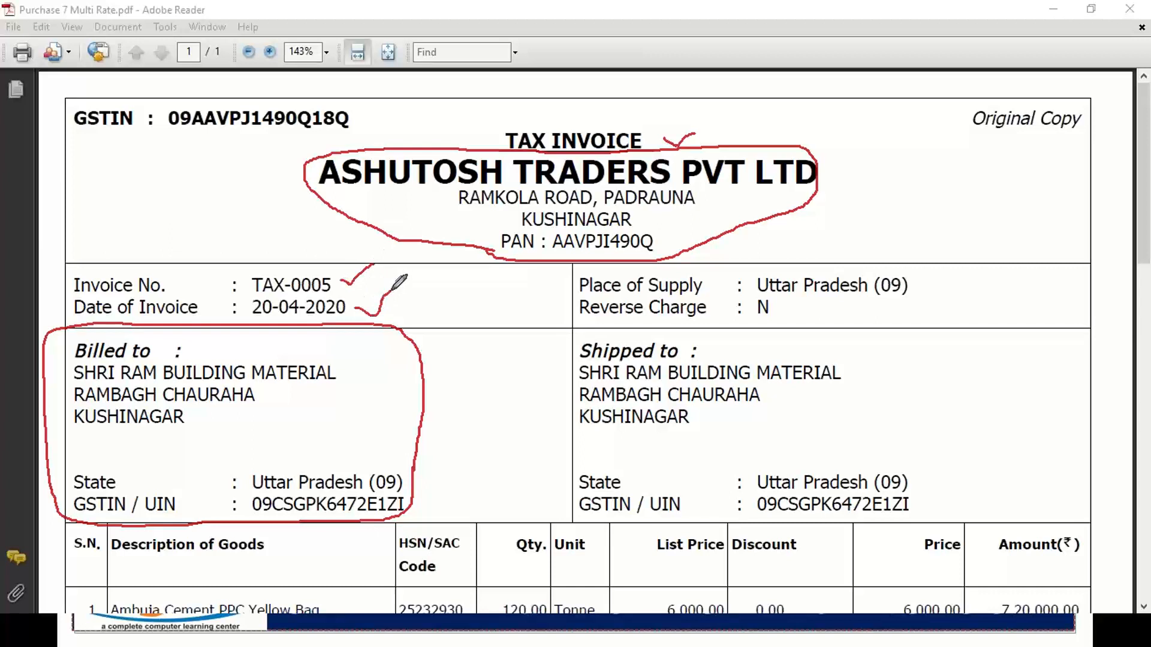
mouse_move(583, 287)
mouse_down()
mouse_move(564, 287)
mouse_move(564, 317)
mouse_move(579, 304)
mouse_up()
scroll(695, 426, down, 5)
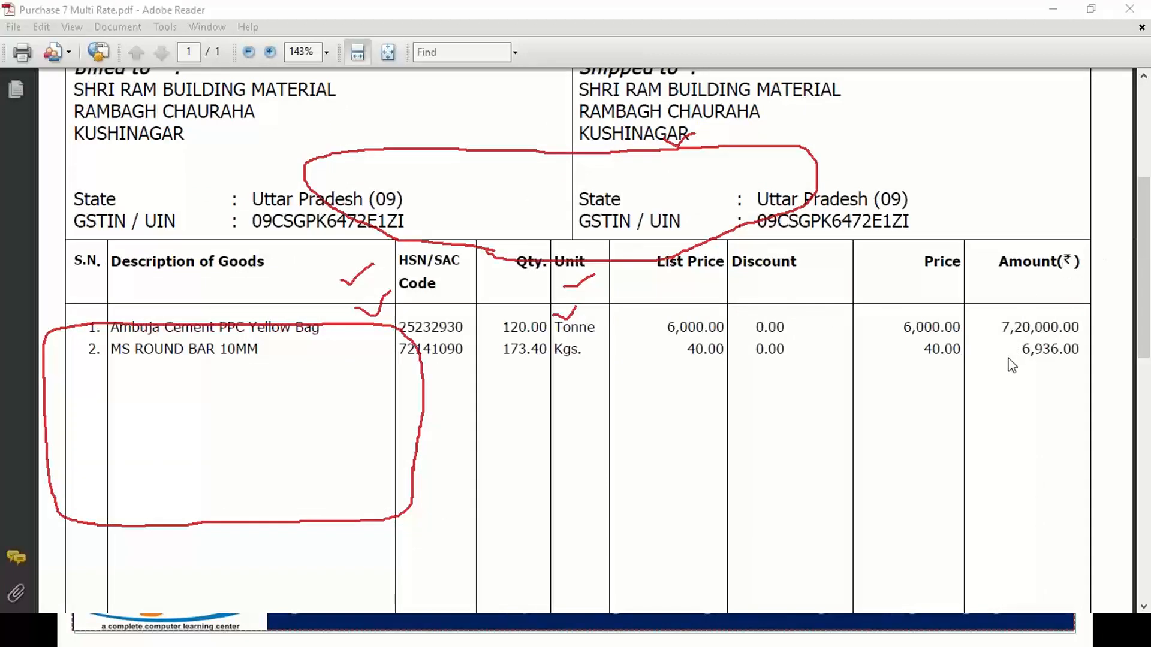
Clear the red ink, turn freehand pen back on, and zoom the invoice to 200%.
key(Escape)
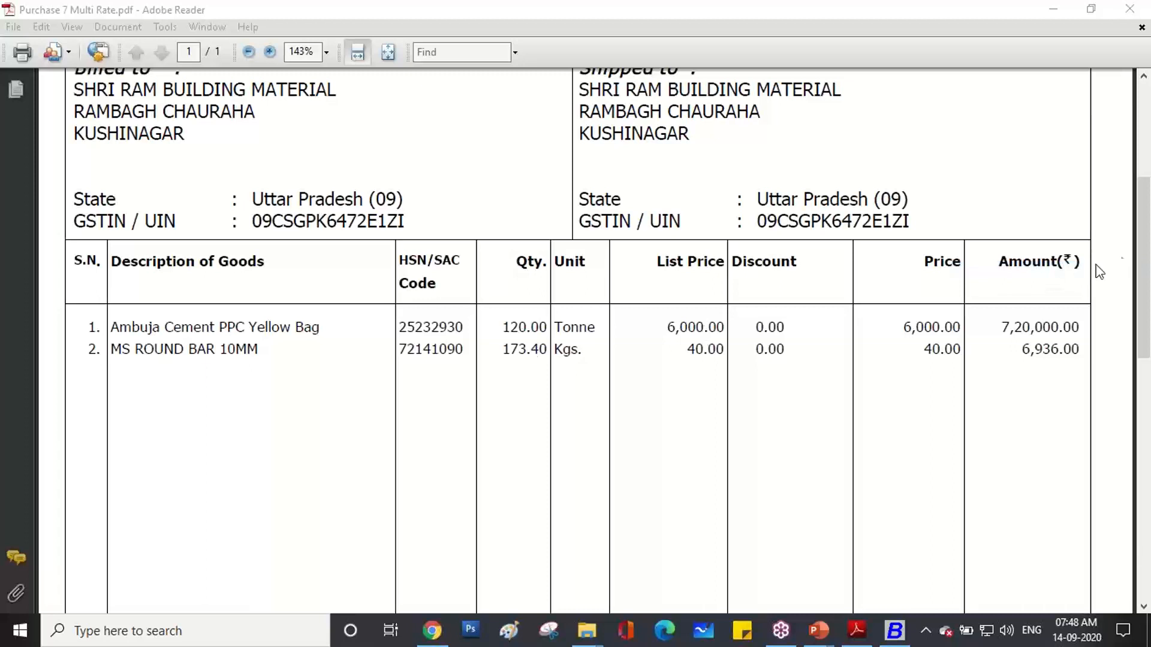
key(ctrl+2)
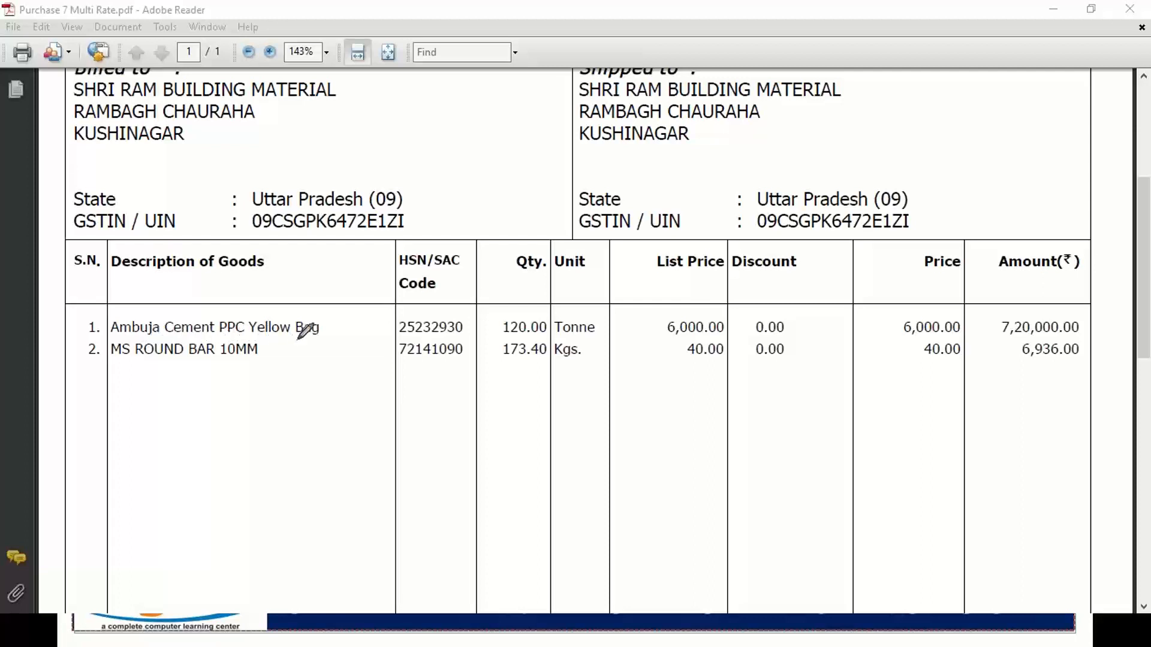
click(327, 51)
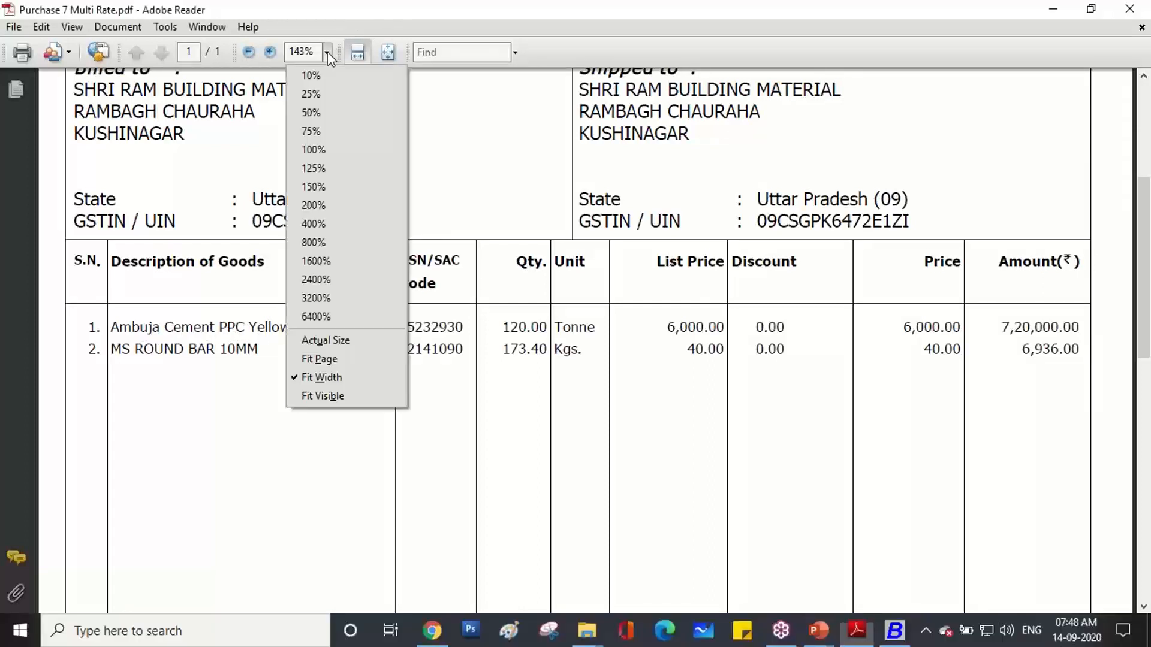
click(313, 205)
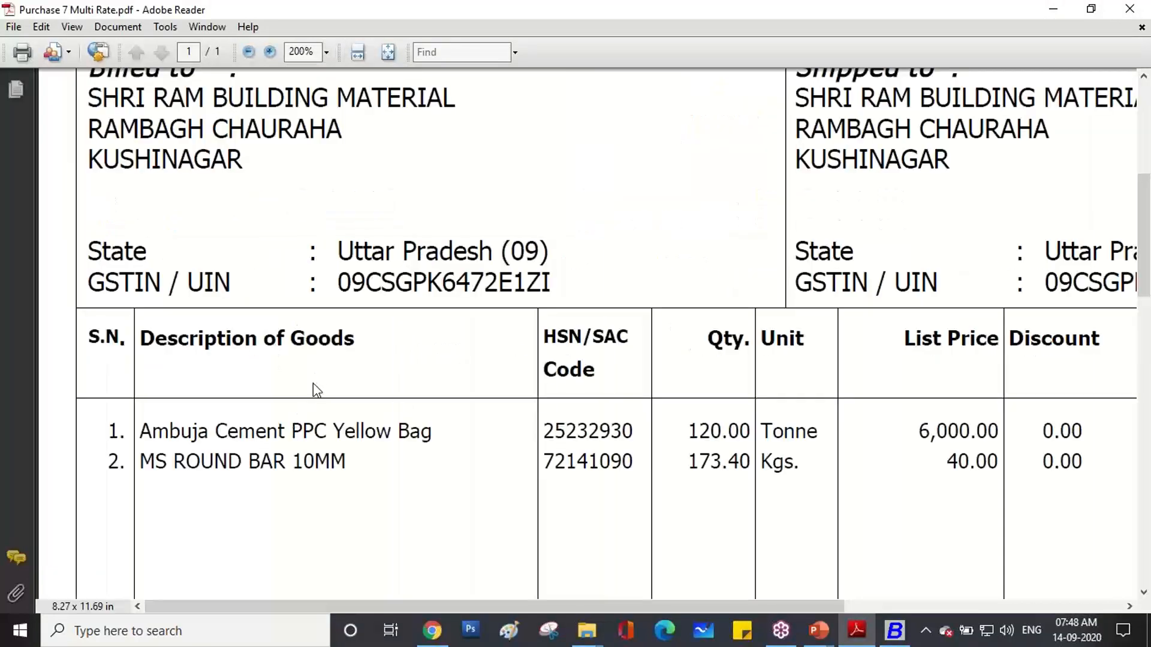
Highlight the cement line's HSN code, quantity 120.00 and list price 6,000.00.
scroll(313, 383, down, 3)
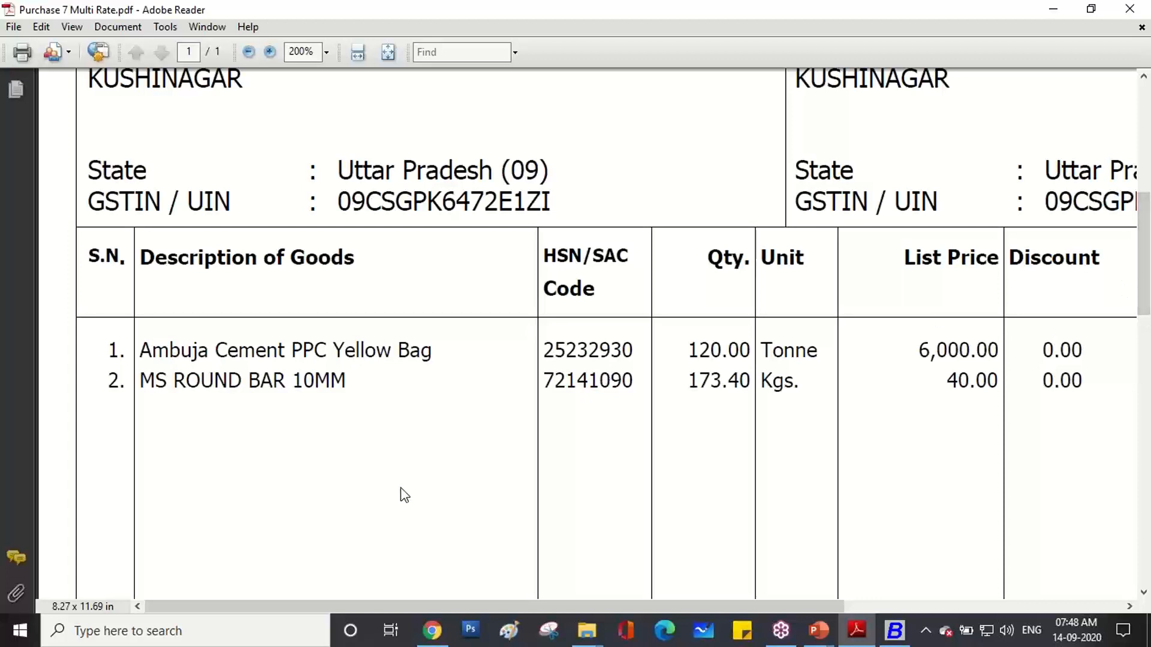
drag(540, 348, 623, 356)
drag(620, 607, 711, 605)
drag(555, 351, 609, 350)
drag(778, 359, 849, 356)
drag(724, 605, 840, 594)
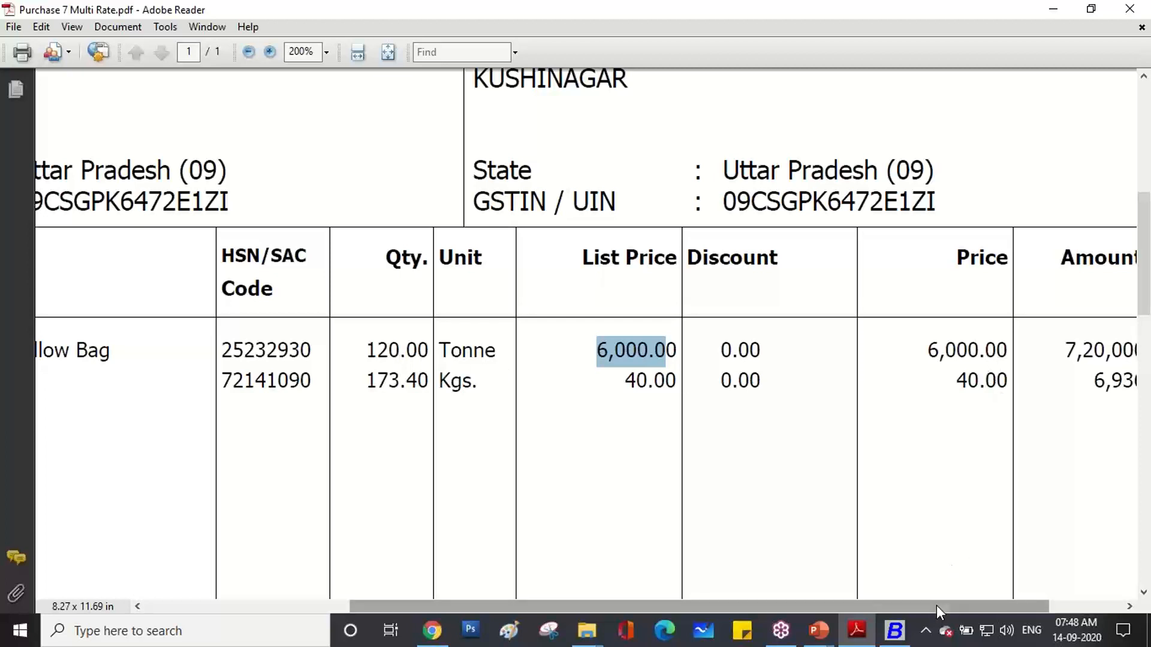
drag(936, 605, 1019, 594)
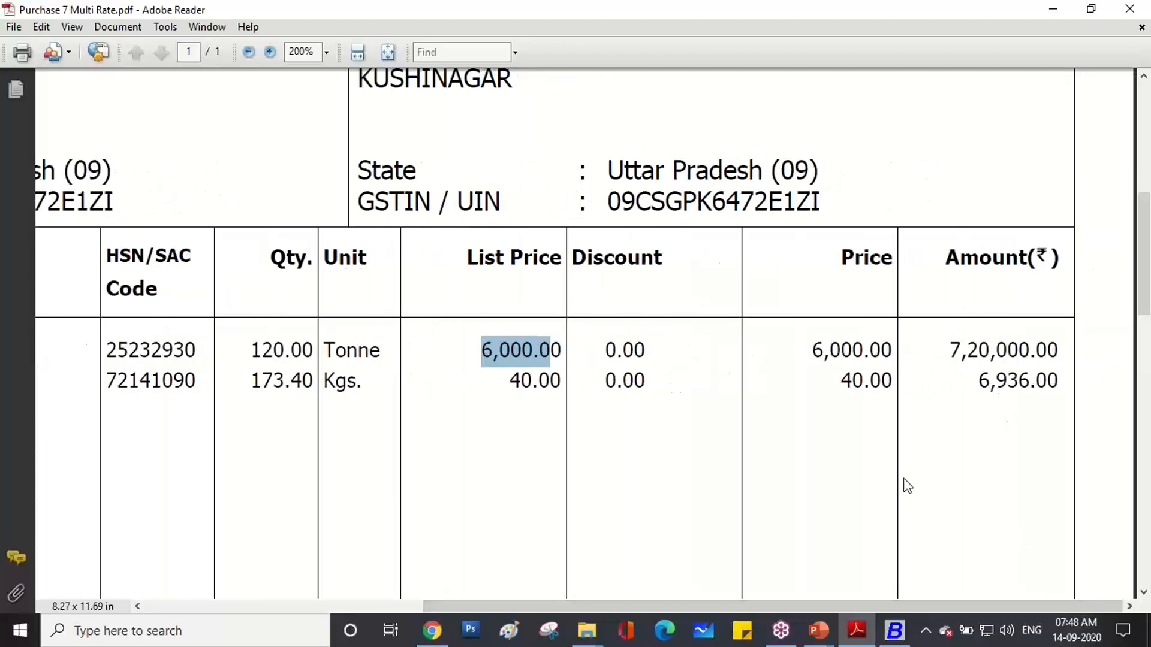
drag(854, 606, 528, 599)
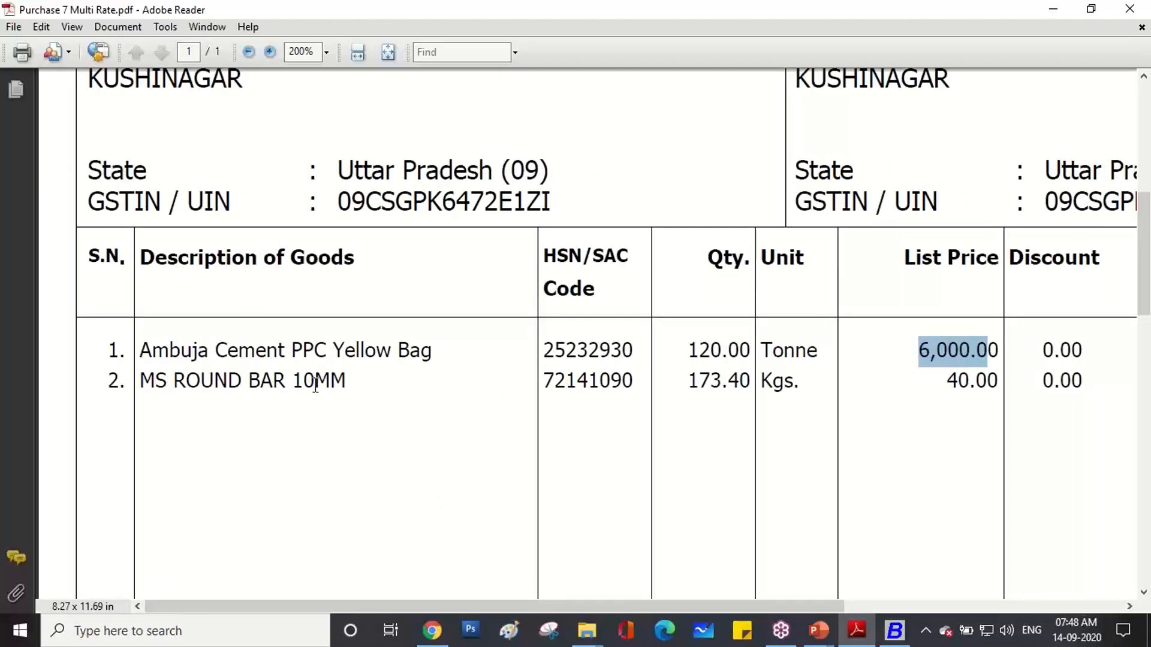
Highlight the round bar's 10MM size, quantity 173.40 and amount 6,936.00.
scroll(305, 385, down, 1)
drag(294, 343, 360, 342)
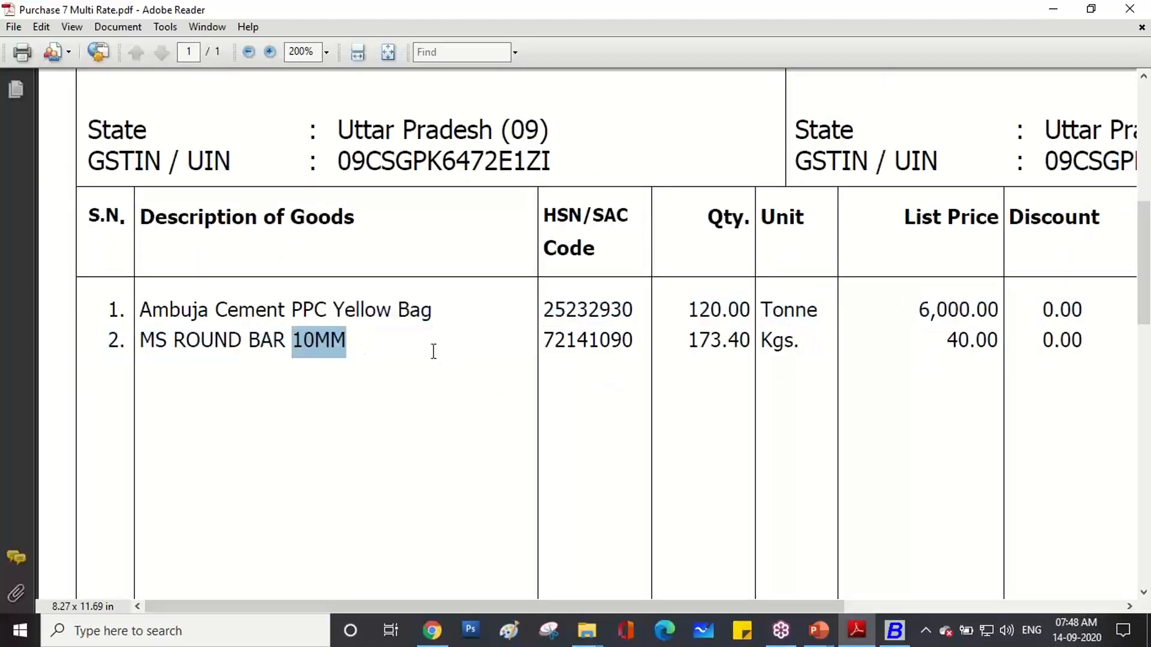
drag(690, 340, 750, 341)
drag(728, 602, 1001, 602)
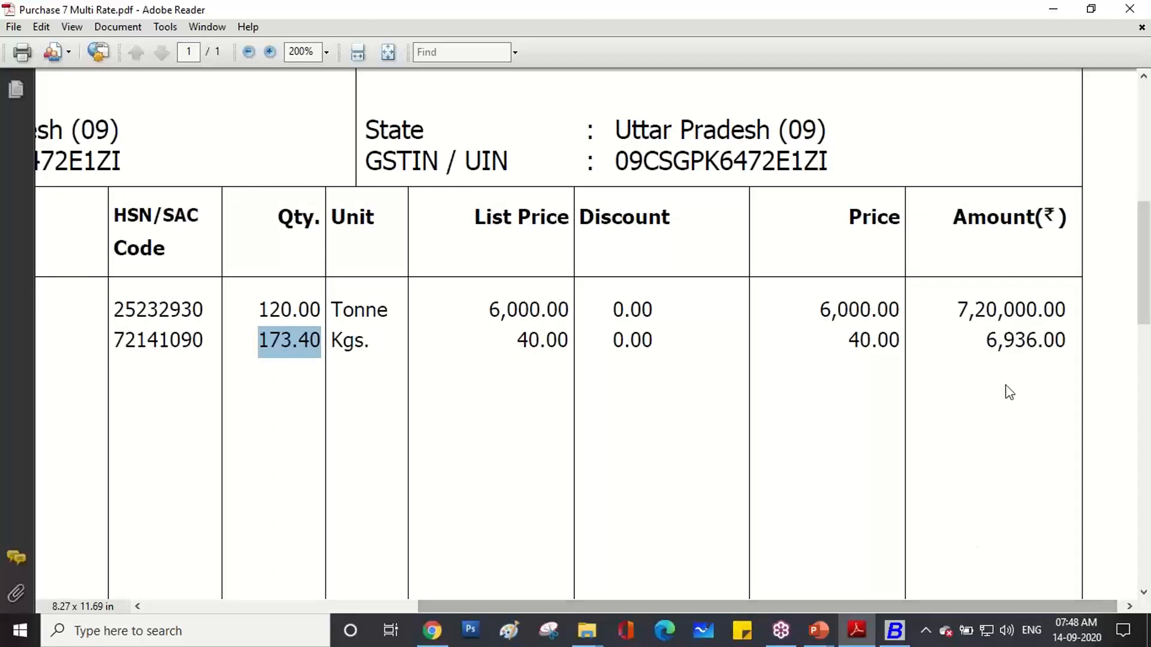
click(987, 342)
drag(987, 342, 1064, 345)
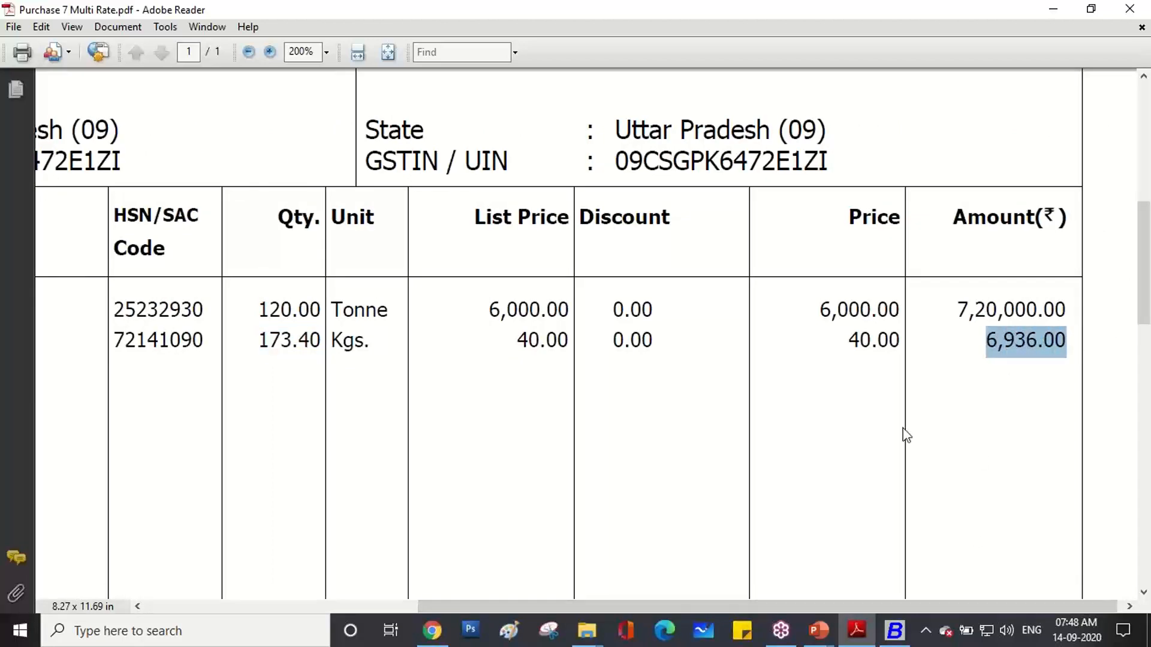
scroll(905, 435, down, 10)
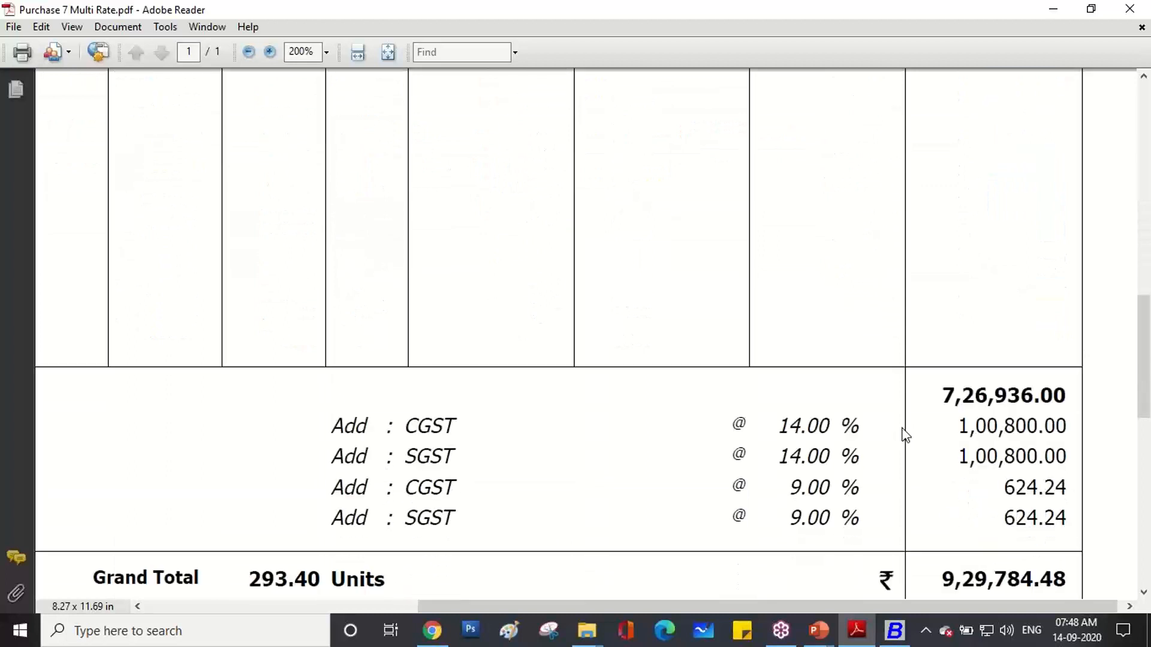
Highlight the taxable subtotal 7,26,936.00 and the CGST and SGST 14.00 % rates.
drag(939, 394, 1059, 397)
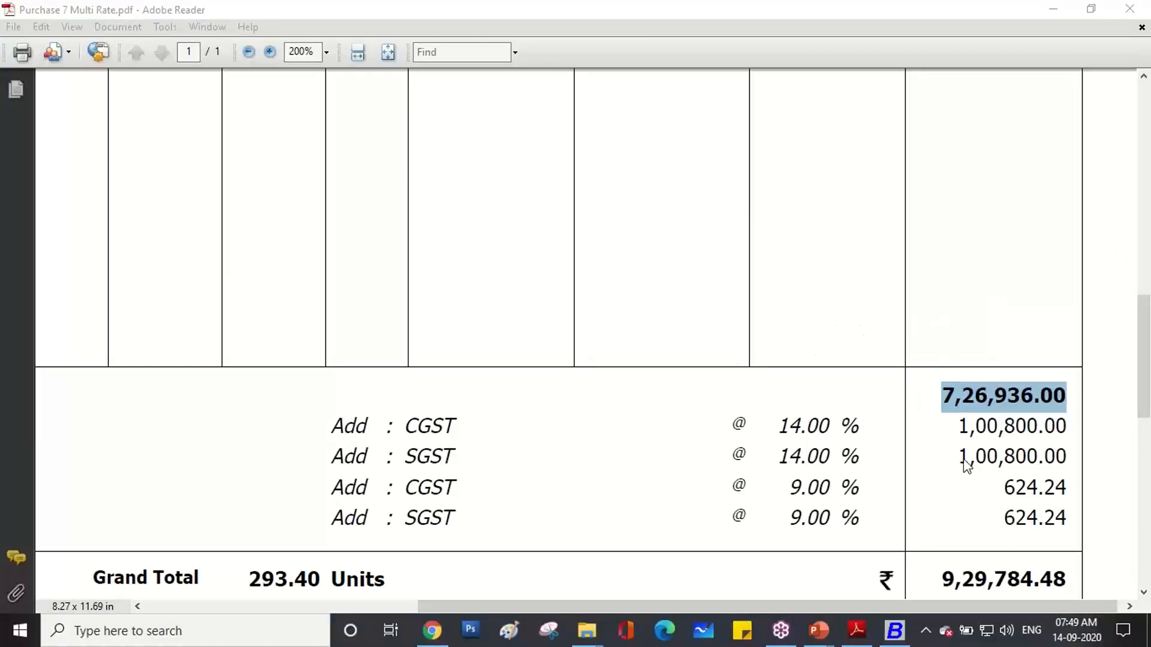
drag(784, 428, 861, 427)
drag(779, 457, 860, 452)
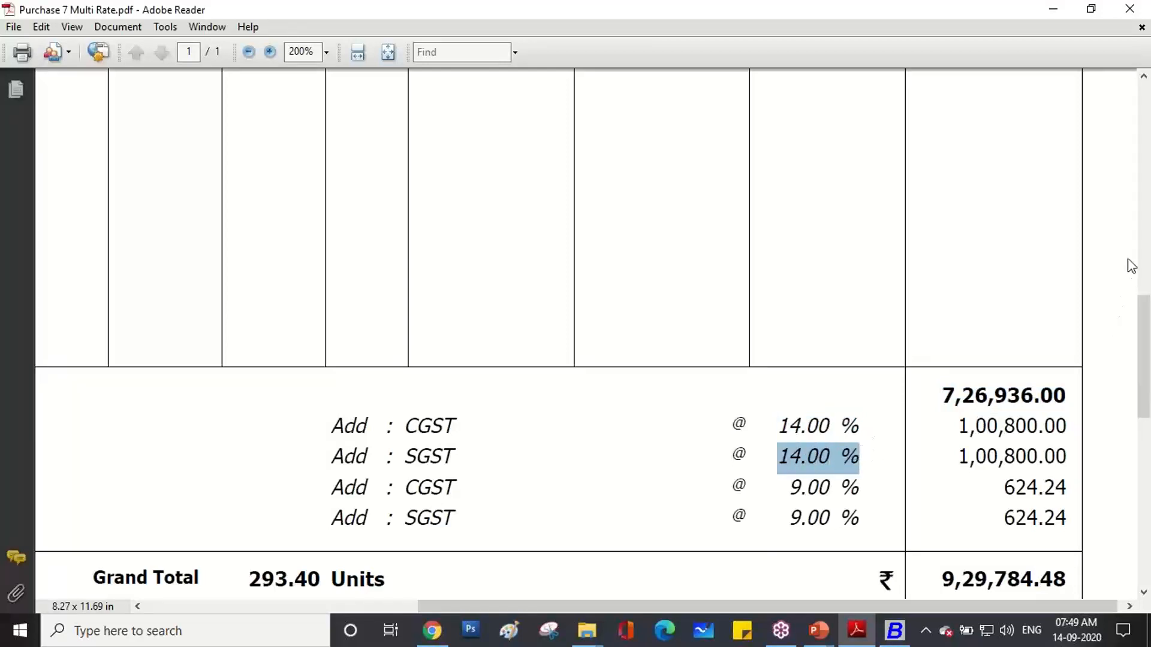
Handwrite 28% beside the 14% rows and 18% beside the 9% rows in red.
click(1137, 242)
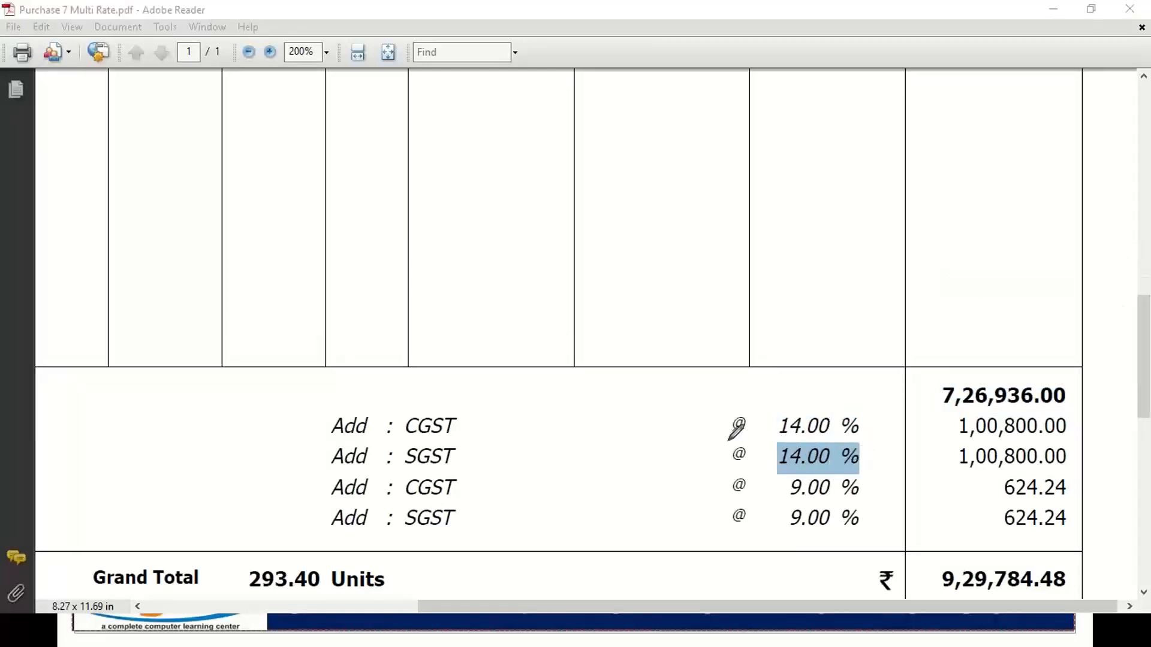
mouse_move(722, 425)
mouse_down()
mouse_move(688, 454)
mouse_move(727, 461)
mouse_up()
mouse_move(569, 448)
mouse_down()
mouse_move(600, 435)
mouse_move(613, 464)
mouse_move(638, 446)
mouse_move(621, 413)
mouse_move(626, 439)
mouse_up()
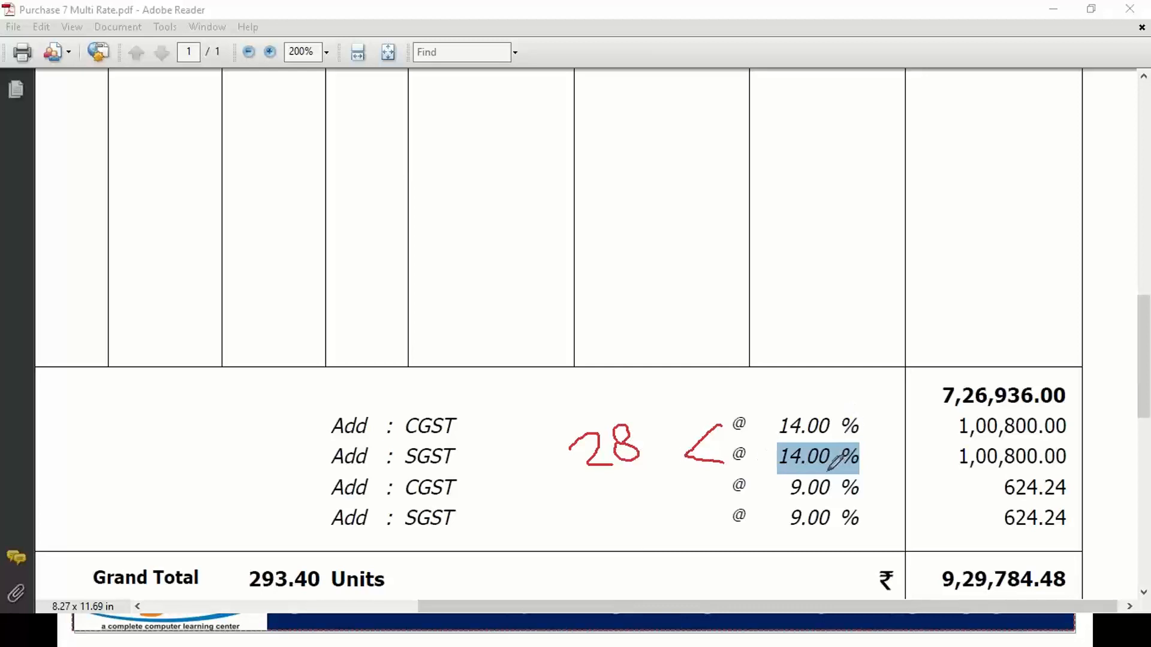
mouse_move(725, 488)
mouse_down()
mouse_move(698, 518)
mouse_move(728, 522)
mouse_up()
drag(605, 505, 620, 543)
mouse_move(648, 504)
mouse_down()
mouse_move(665, 514)
mouse_move(655, 493)
mouse_move(680, 534)
mouse_up()
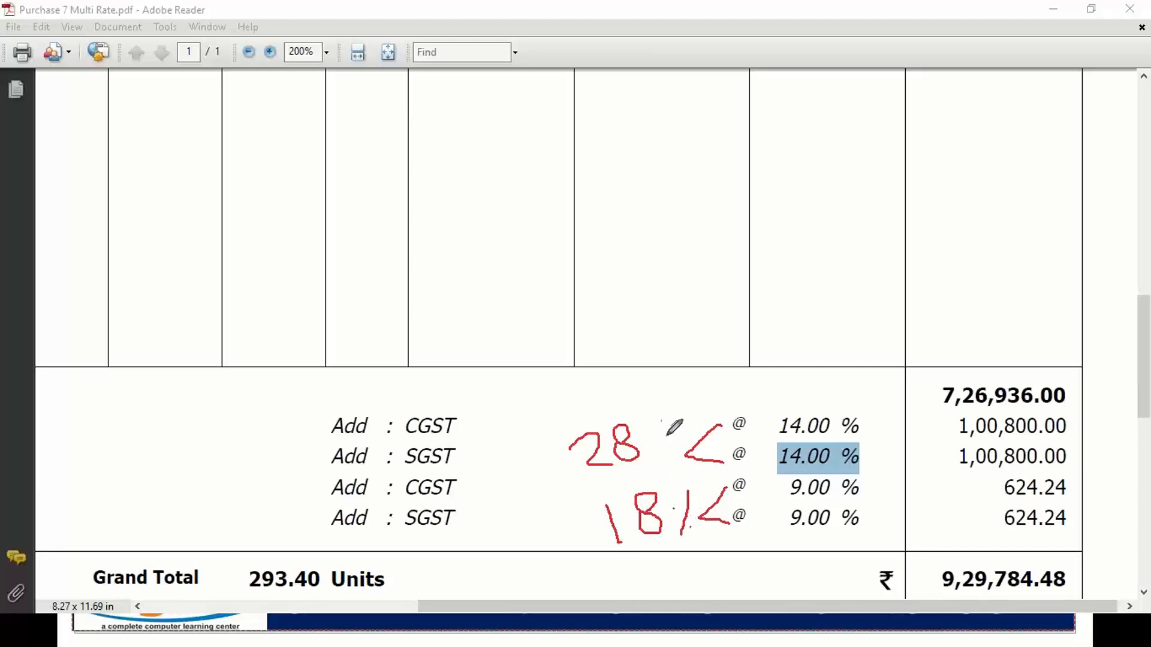
drag(666, 422, 659, 464)
click(646, 444)
click(665, 450)
Highlight the item names Ambuja Cement PPC Yellow Bag and MS ROUND BAR 10MM.
scroll(592, 376, up, 10)
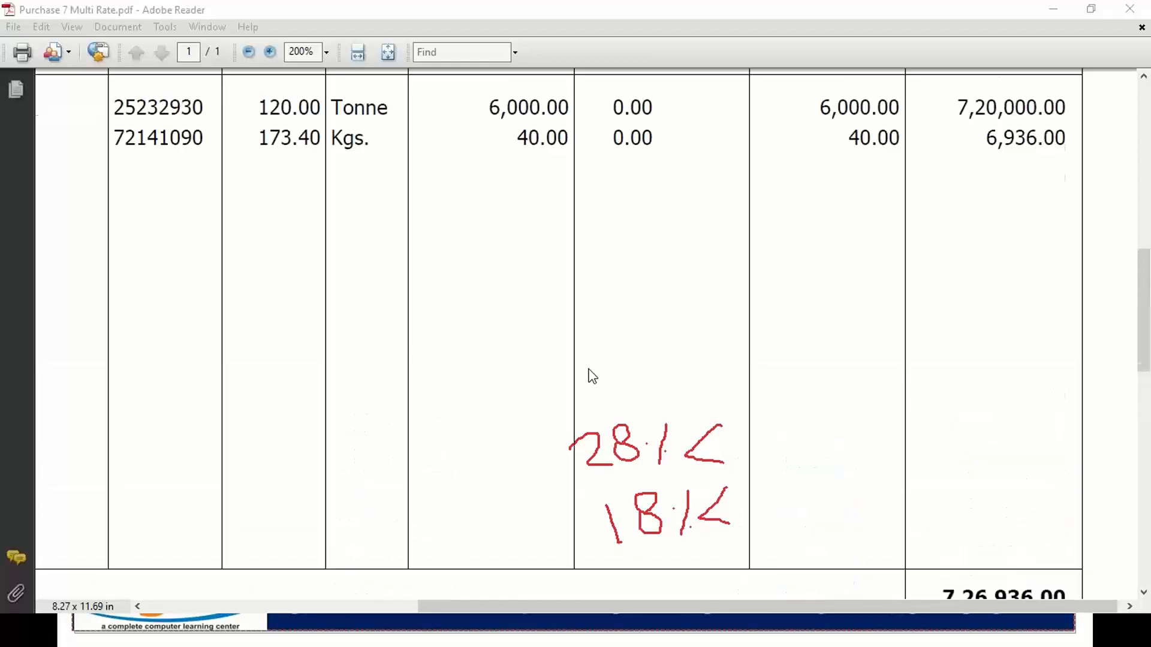
scroll(592, 376, up, 5)
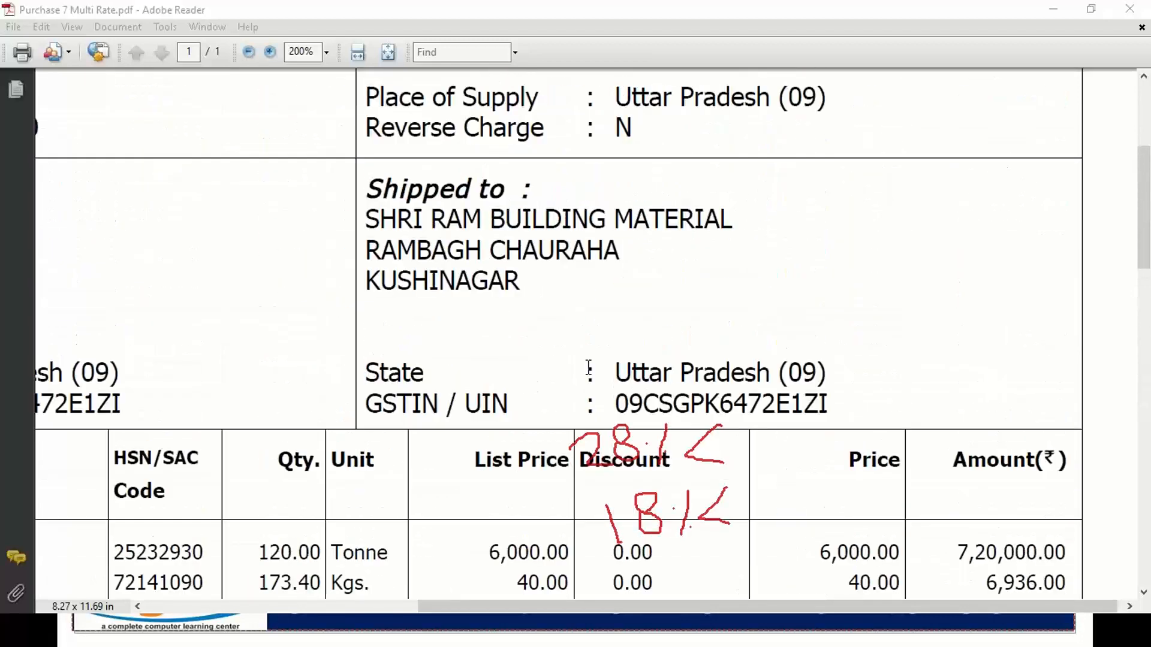
scroll(589, 368, down, 5)
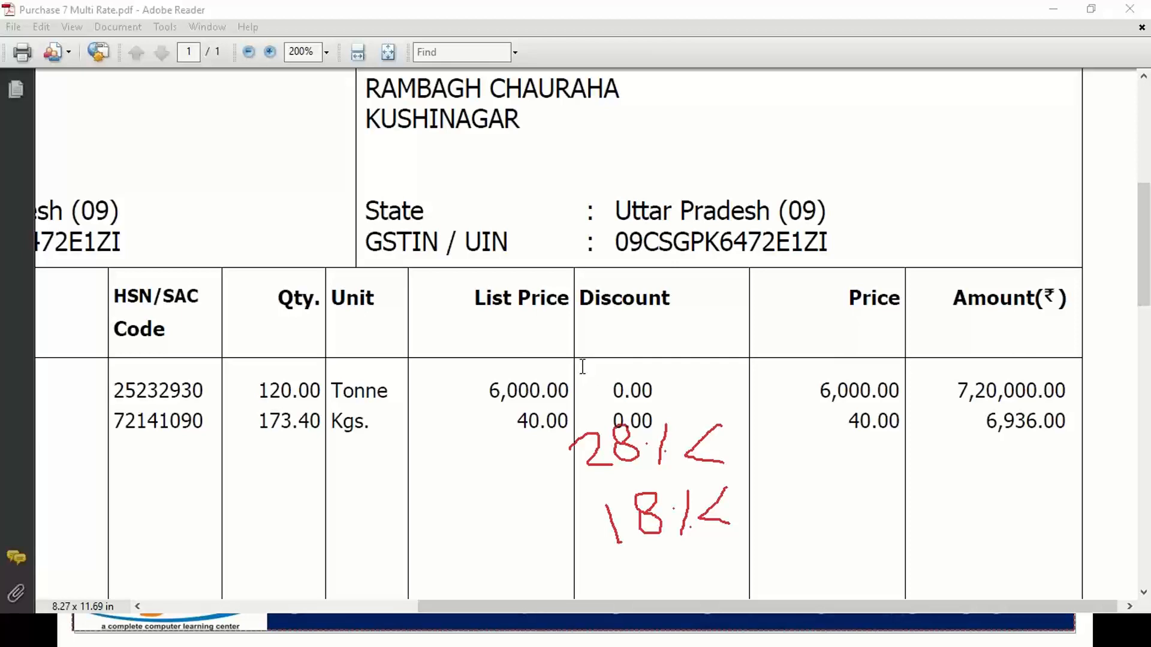
drag(601, 607, 398, 593)
drag(354, 390, 53, 426)
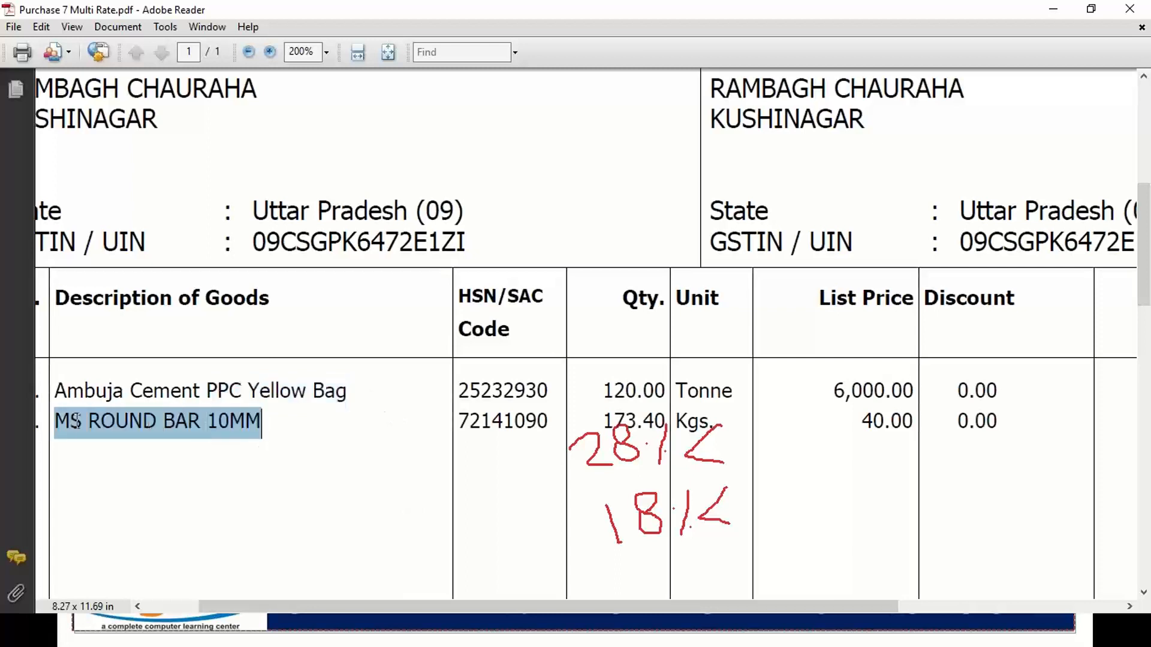
drag(136, 389, 318, 388)
drag(263, 421, 73, 424)
Highlight invoice number TAX-0005 and scroll back through the goods lines.
scroll(197, 401, up, 6)
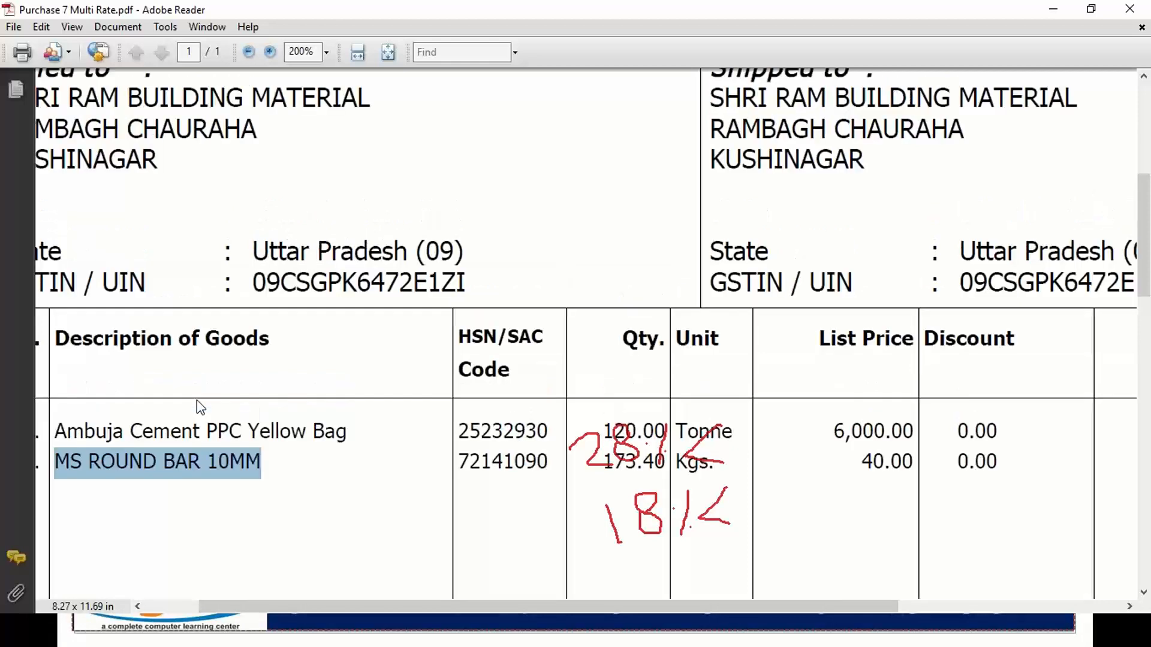
drag(363, 180, 252, 185)
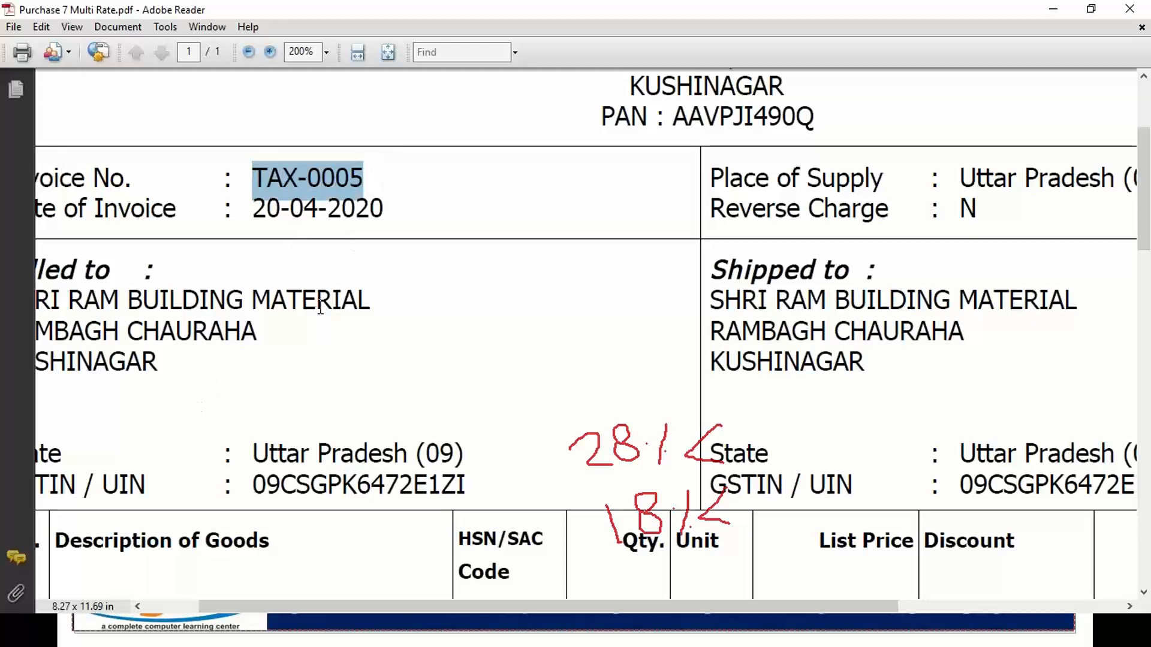
scroll(324, 310, down, 10)
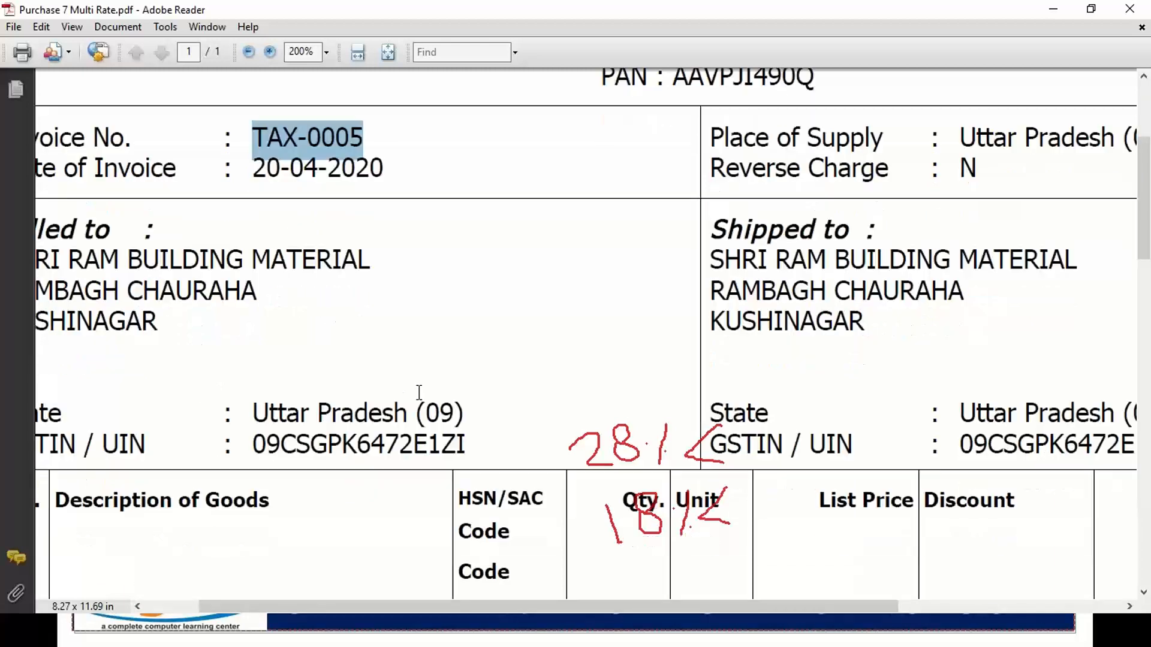
scroll(420, 395, down, 15)
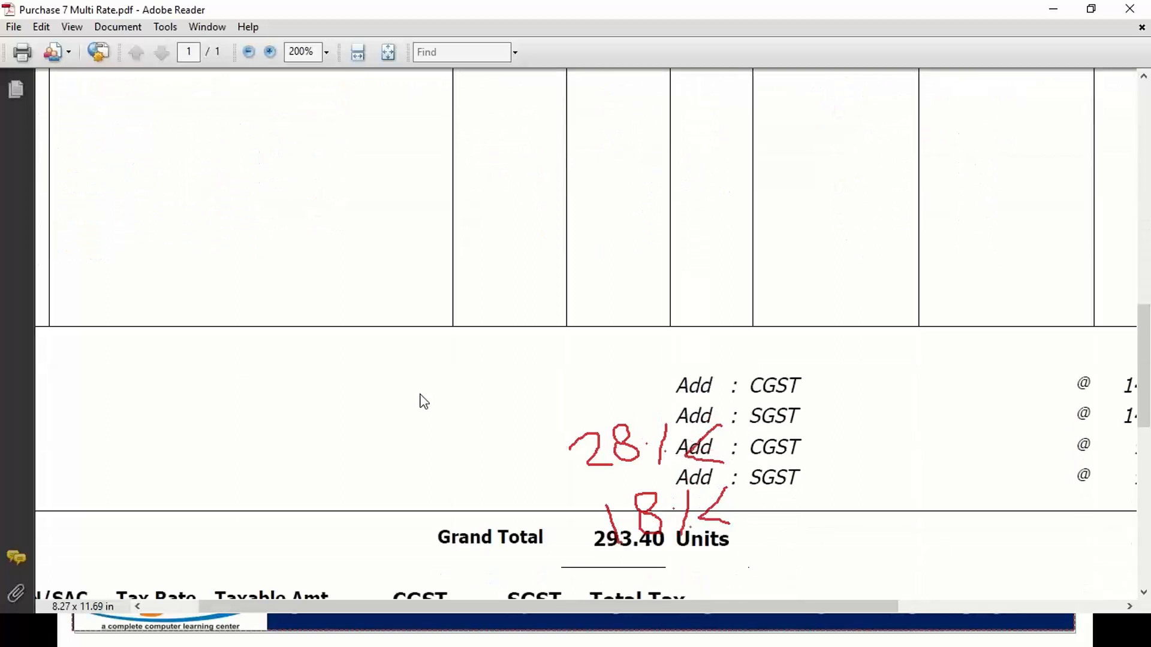
drag(616, 606, 811, 606)
scroll(845, 524, up, 1)
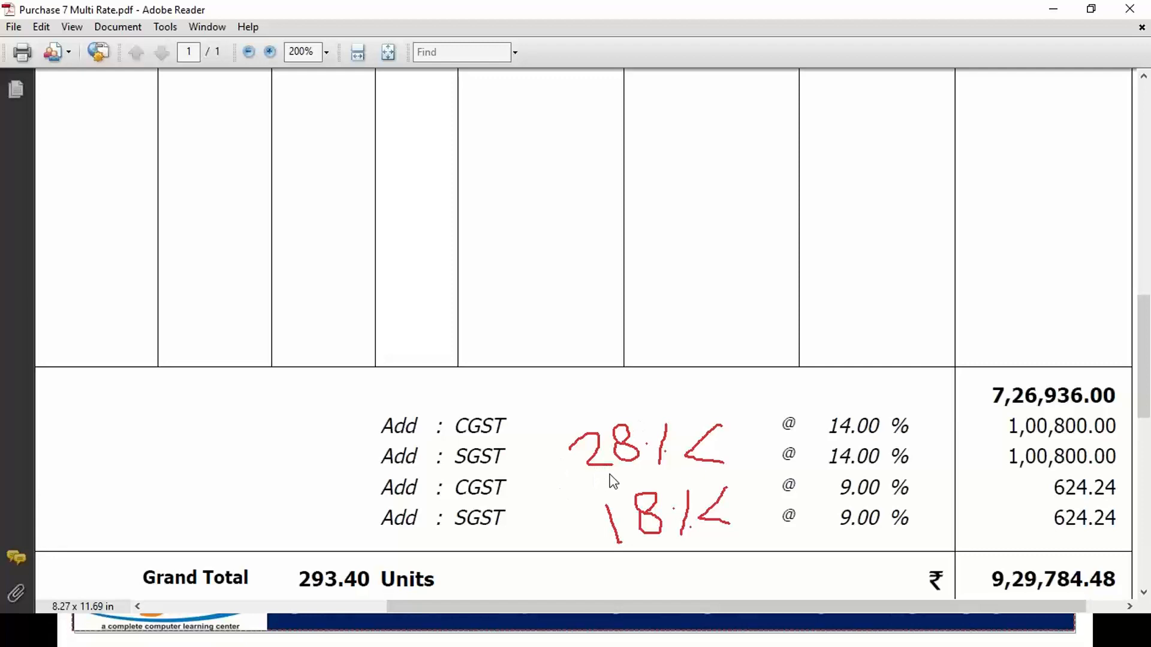
scroll(600, 480, up, 5)
scroll(611, 479, up, 5)
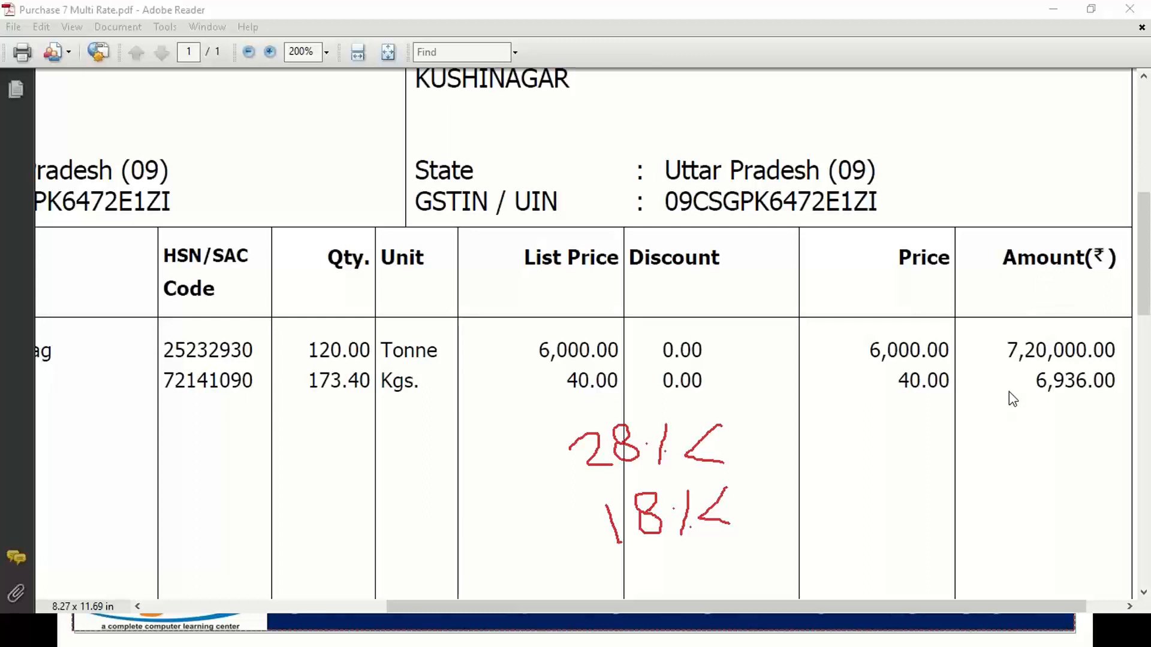
Clear the ink notes and reframe the invoice at 150% zoom.
key(Escape)
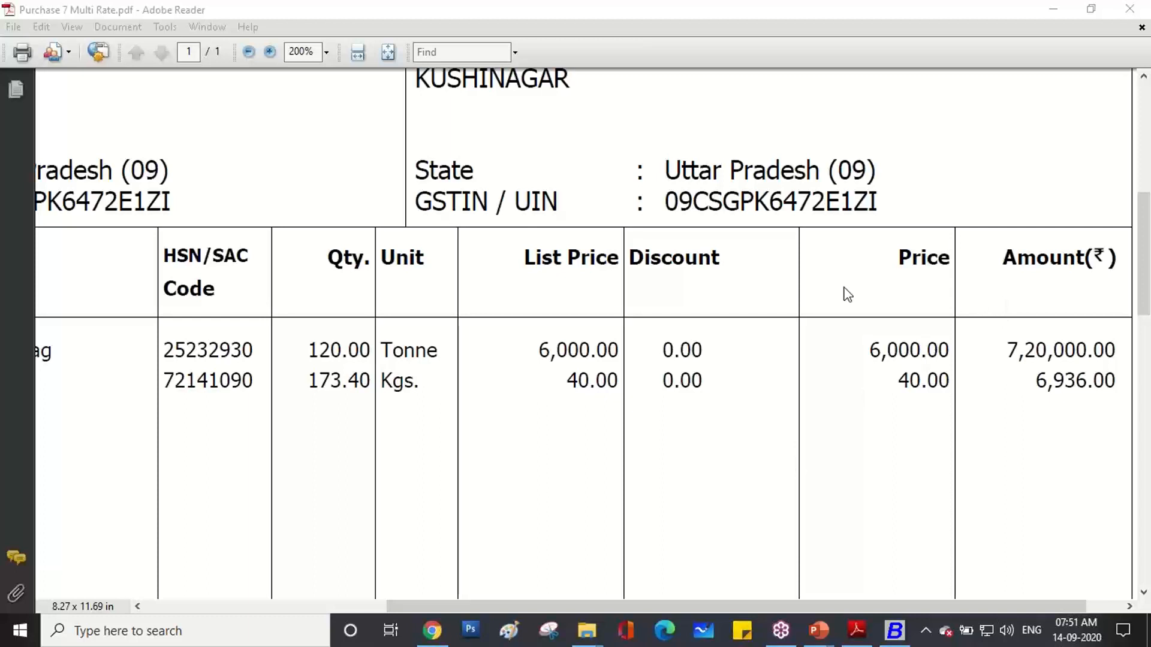
click(327, 55)
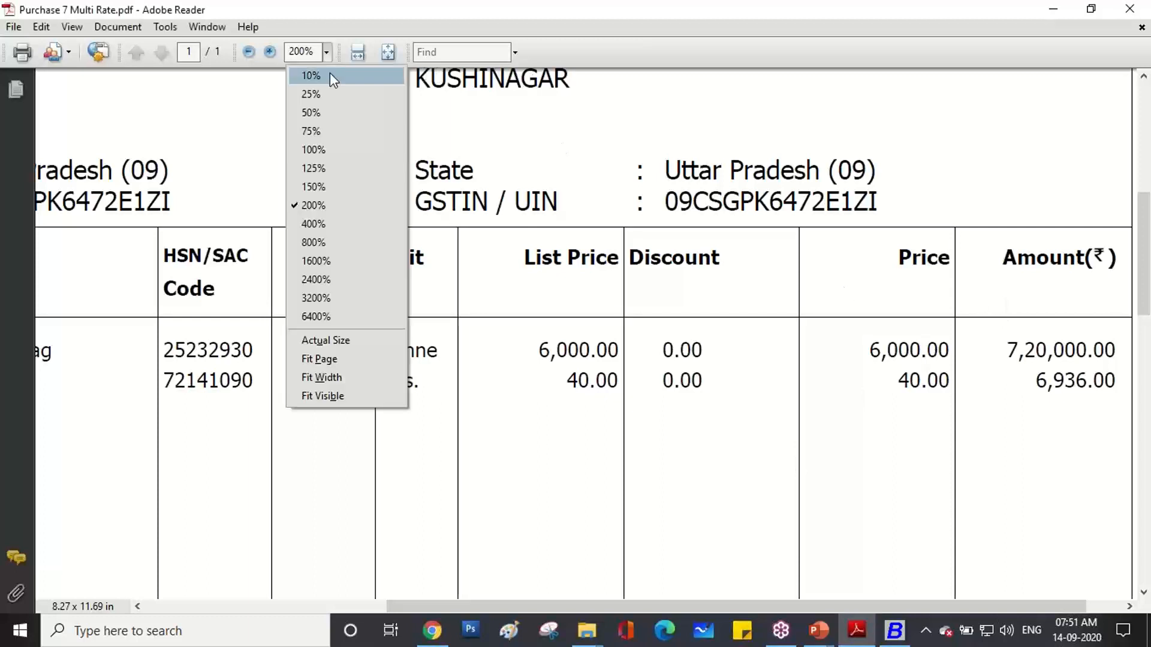
click(322, 188)
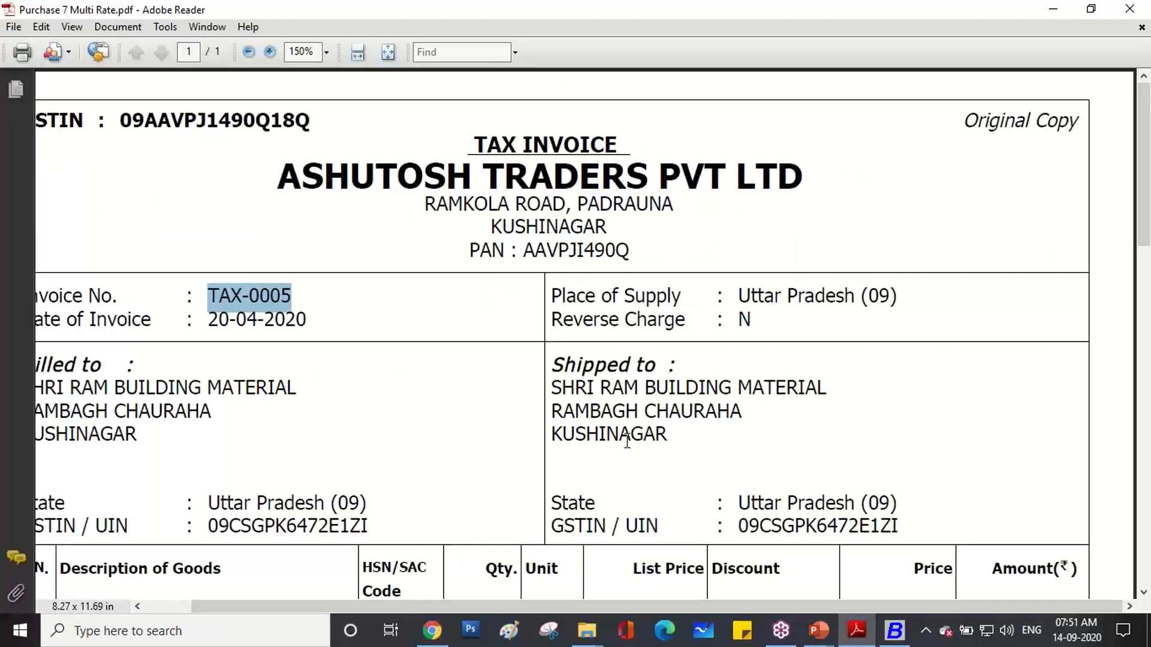
scroll(627, 441, down, 1)
drag(512, 610, 429, 606)
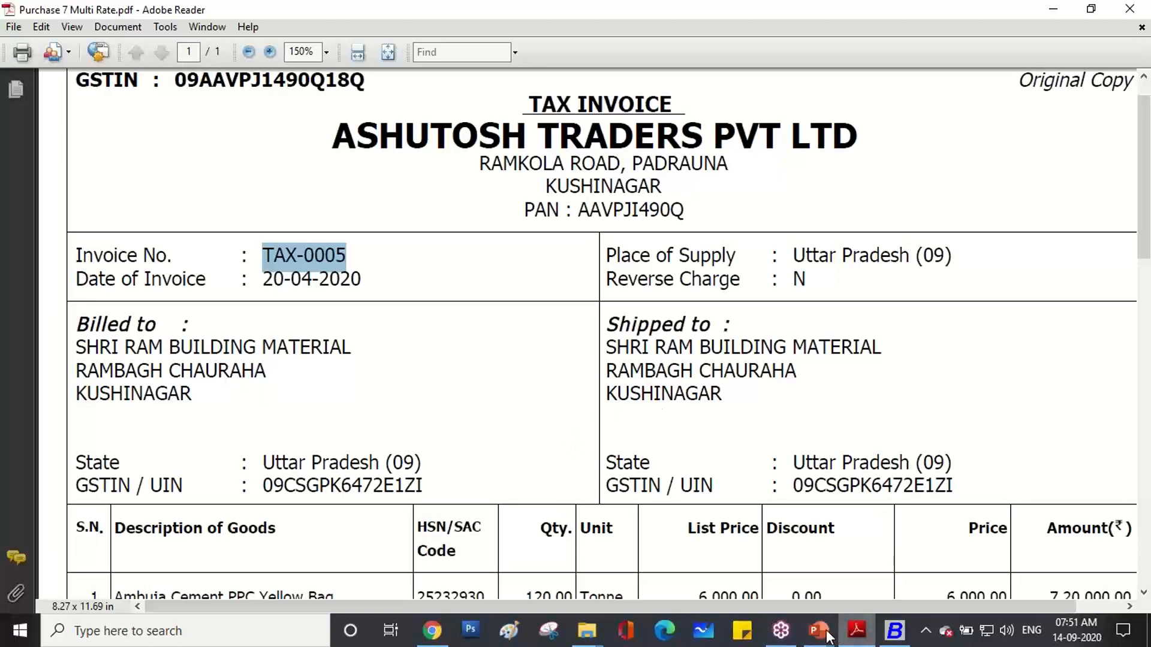
Exit Busy from the taskbar and show the Windows desktop.
click(898, 634)
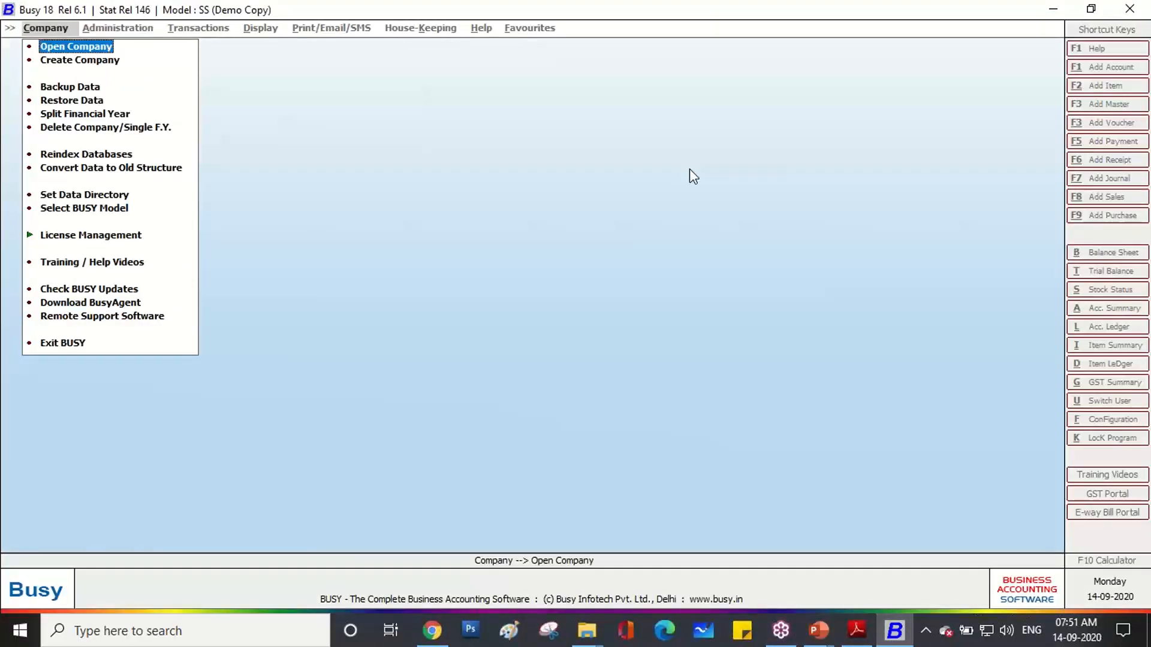
key(Escape)
key(Escape)
key(Return)
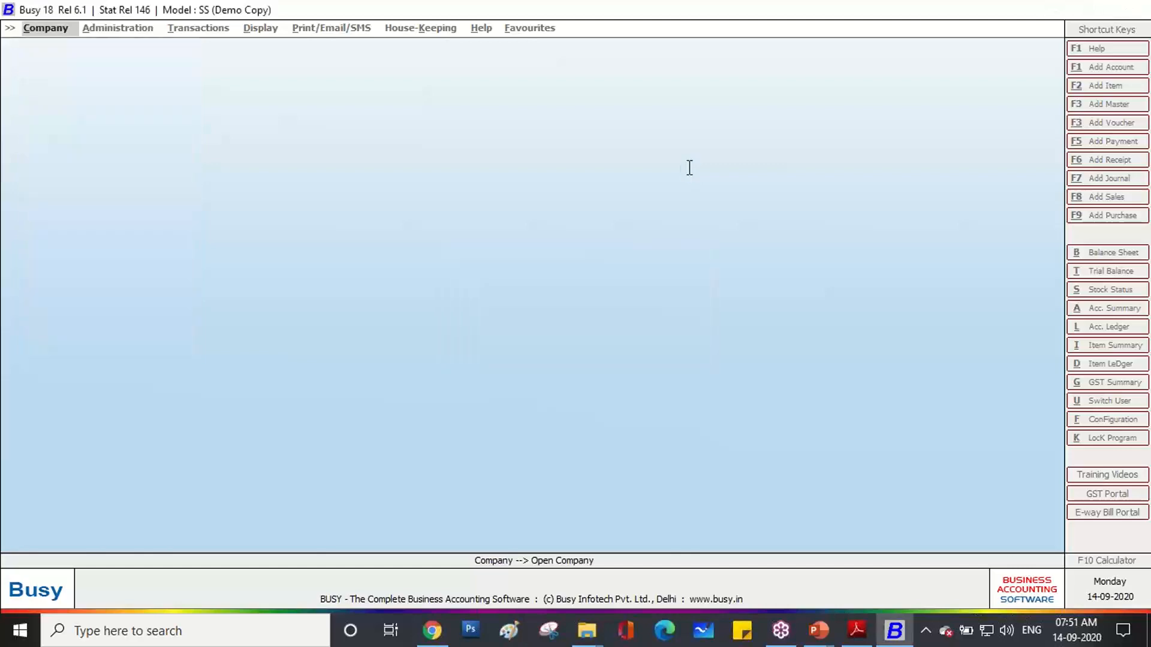
key(super+d)
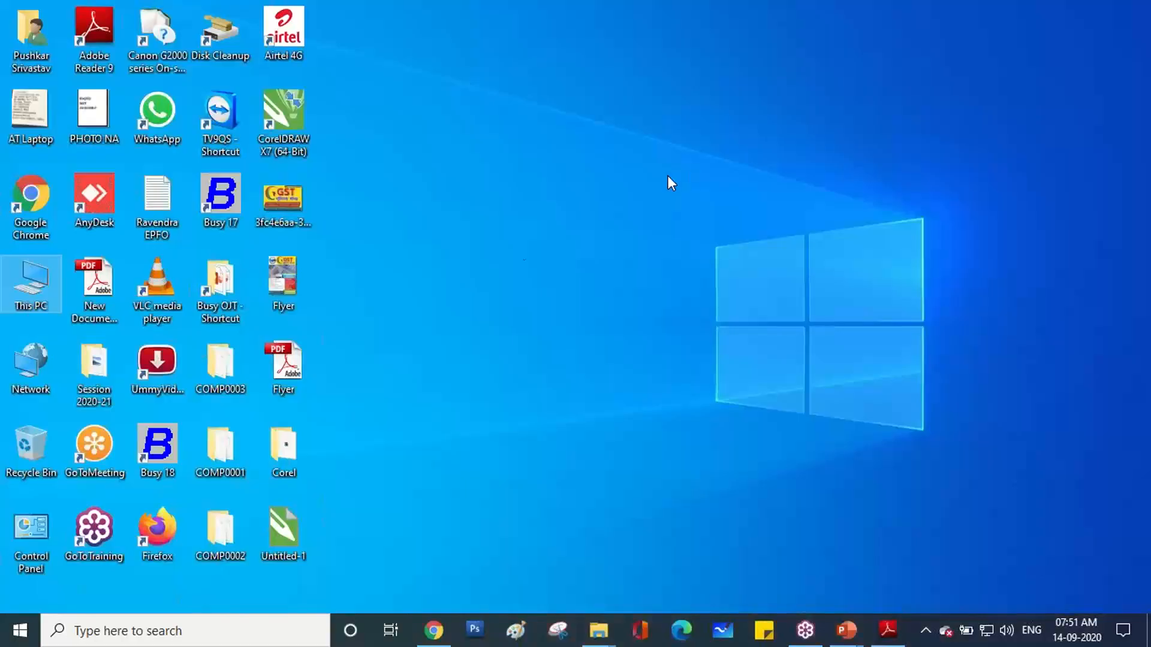
Refresh the desktop and launch Busy 18 from its desktop shortcut.
right_click(534, 161)
click(562, 209)
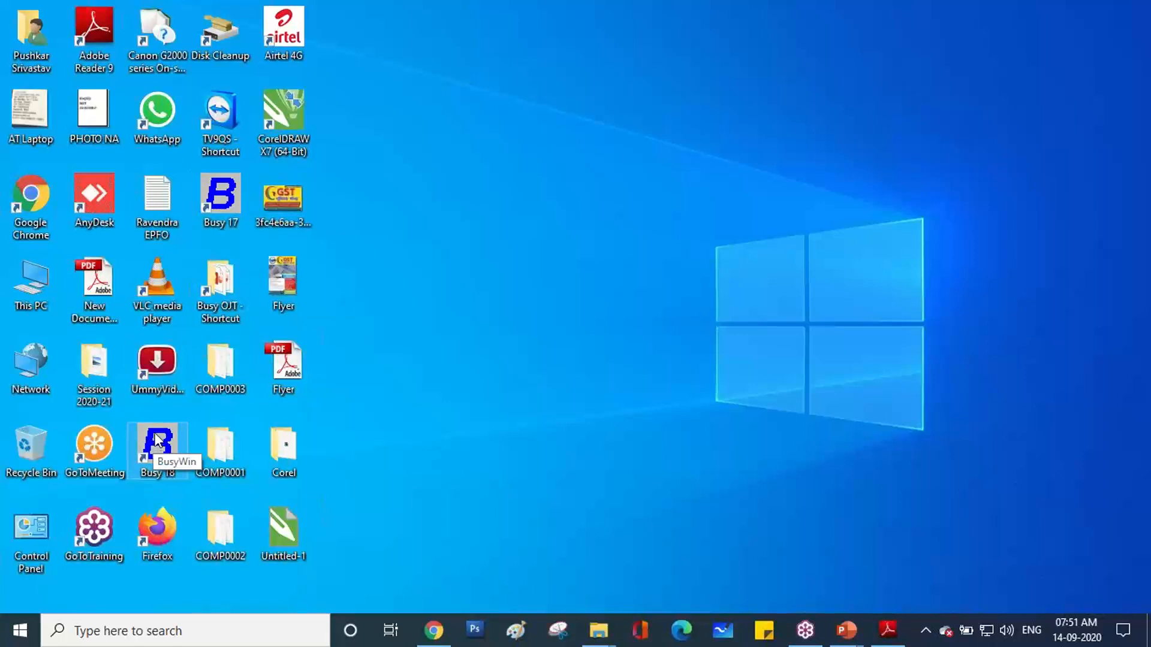
double_click(155, 439)
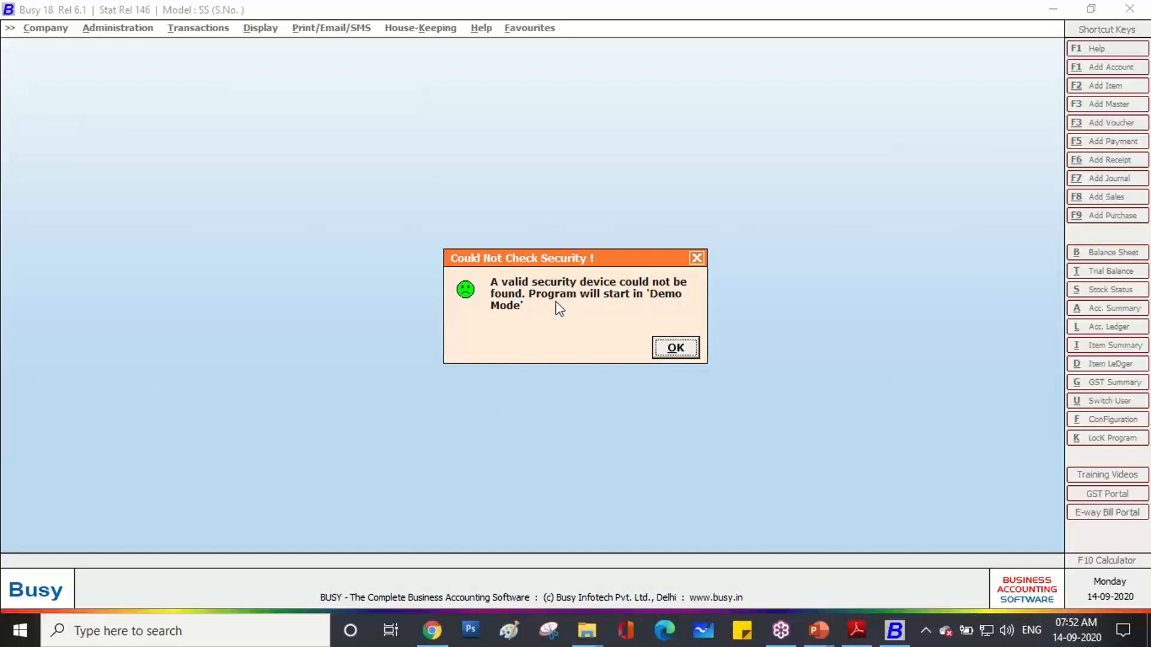
Accept the 'Could Not Check Security' warning to run Busy 18 as a Demo Copy.
click(673, 349)
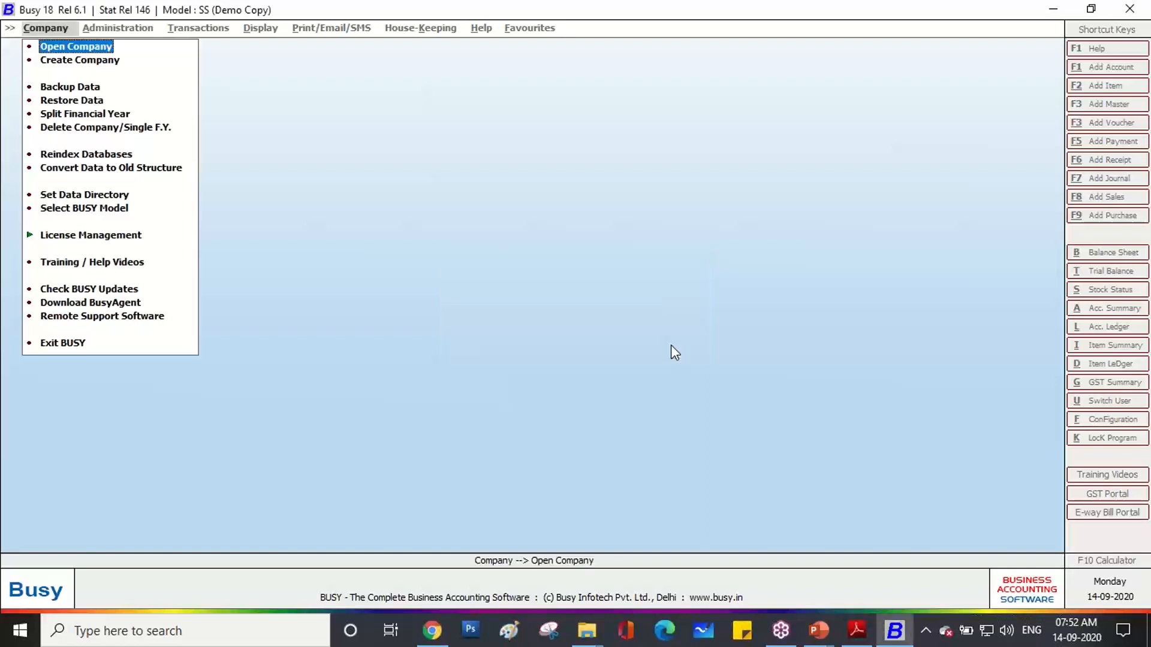
Create a new company named SHRI RAM BUILDING MATERIAL, copied from the invoice's billed-to block.
key(Down)
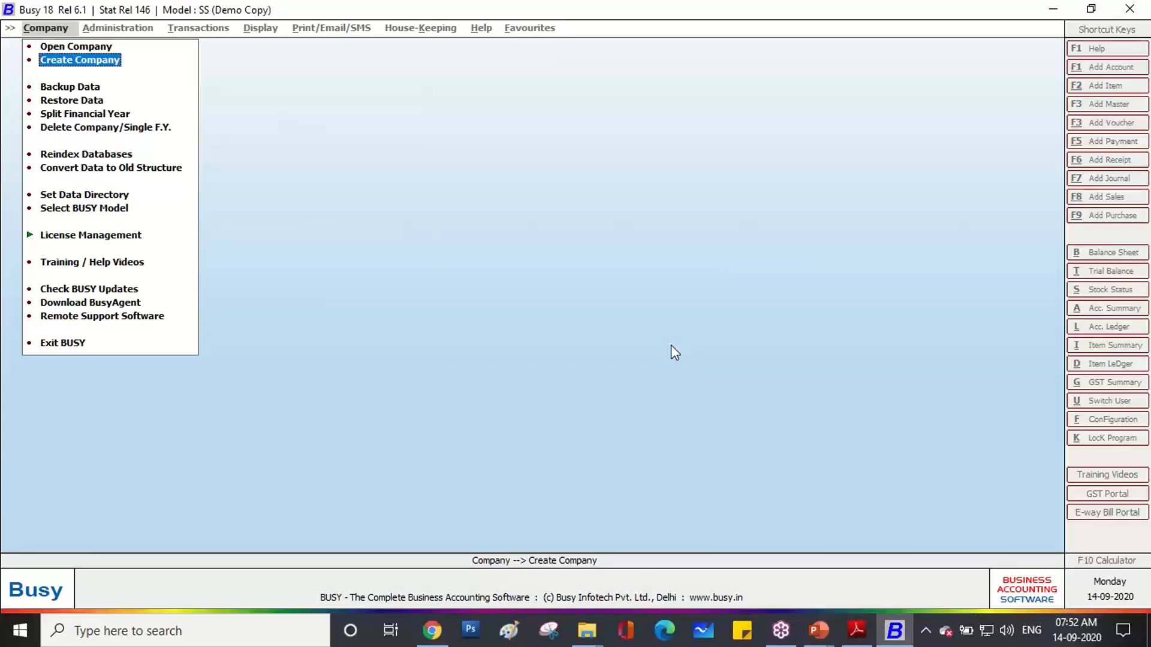
key(Return)
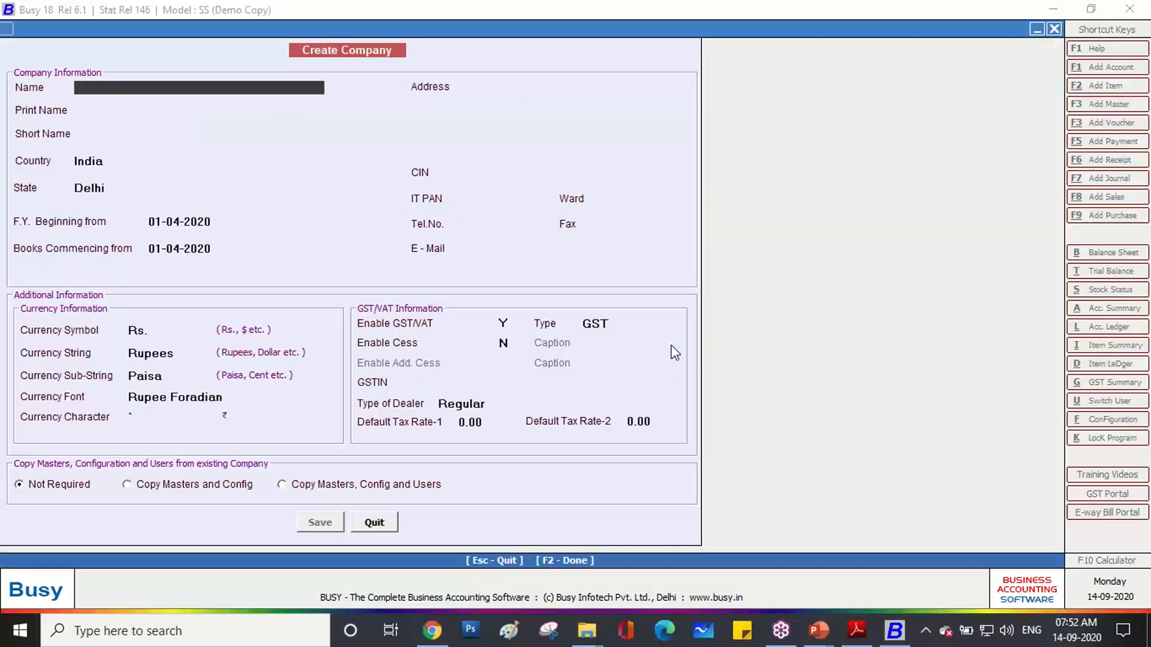
click(856, 631)
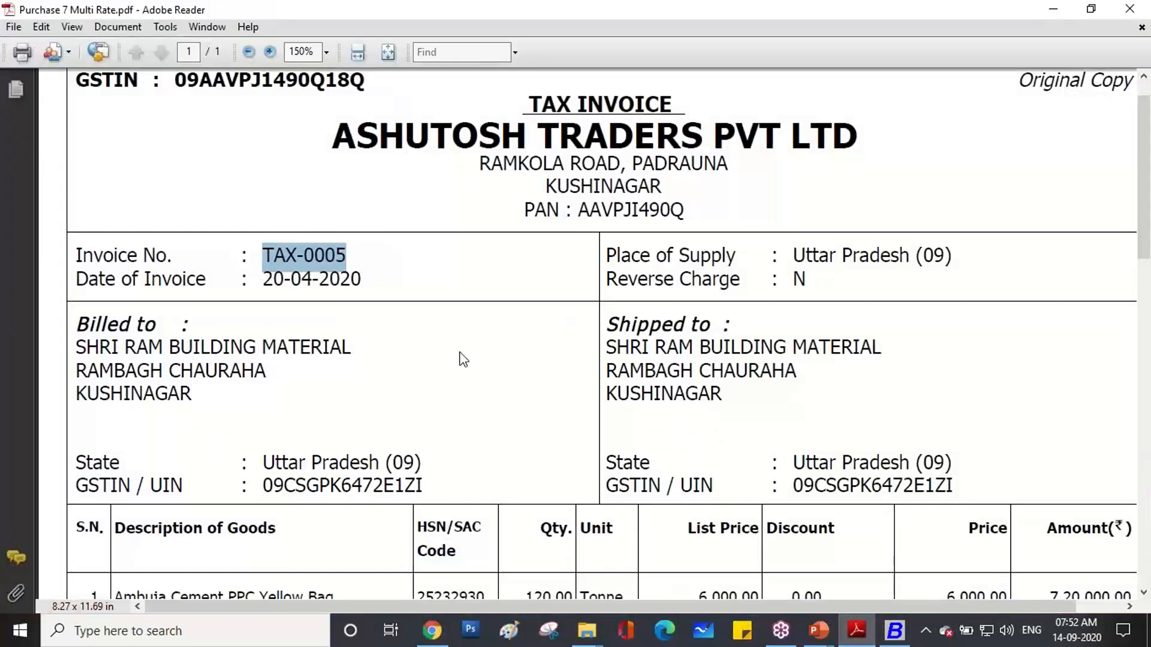
scroll(463, 358, down, 1)
drag(75, 306, 329, 313)
key(ctrl+c)
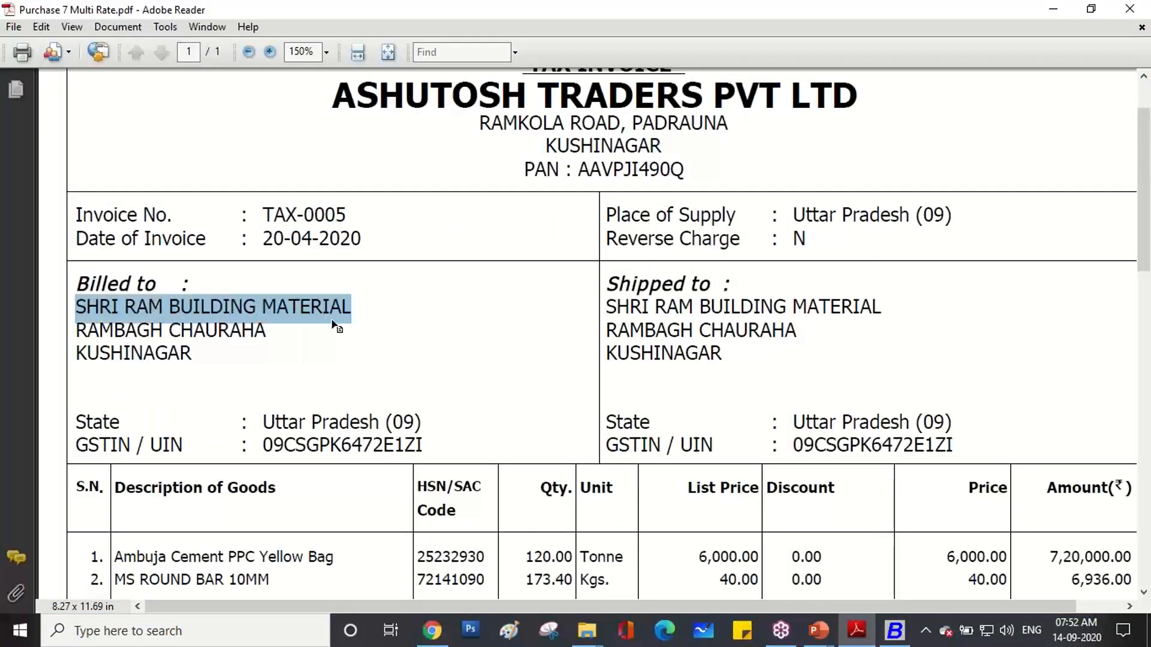
click(895, 631)
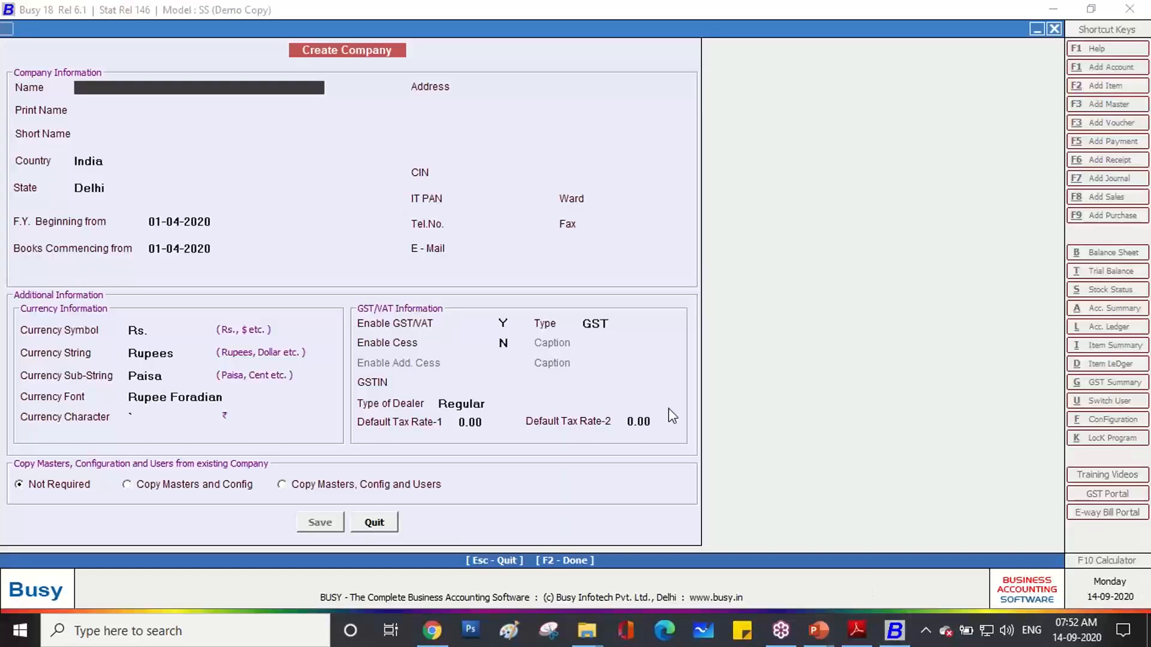
key(ctrl+v)
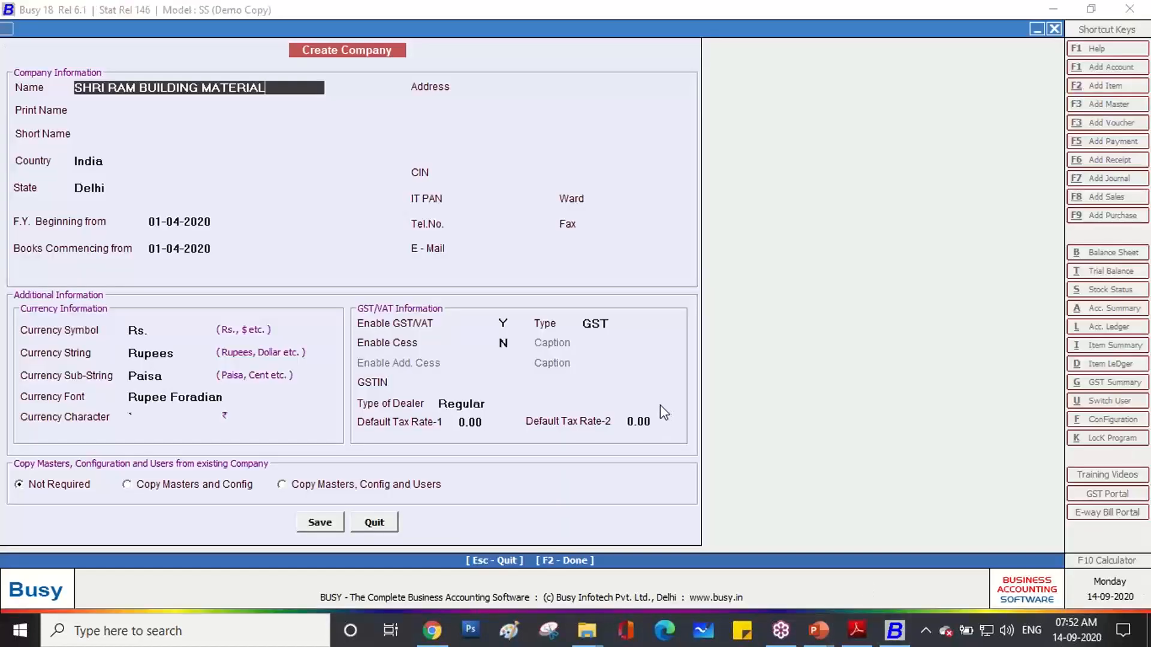
key(Return)
key(Return)
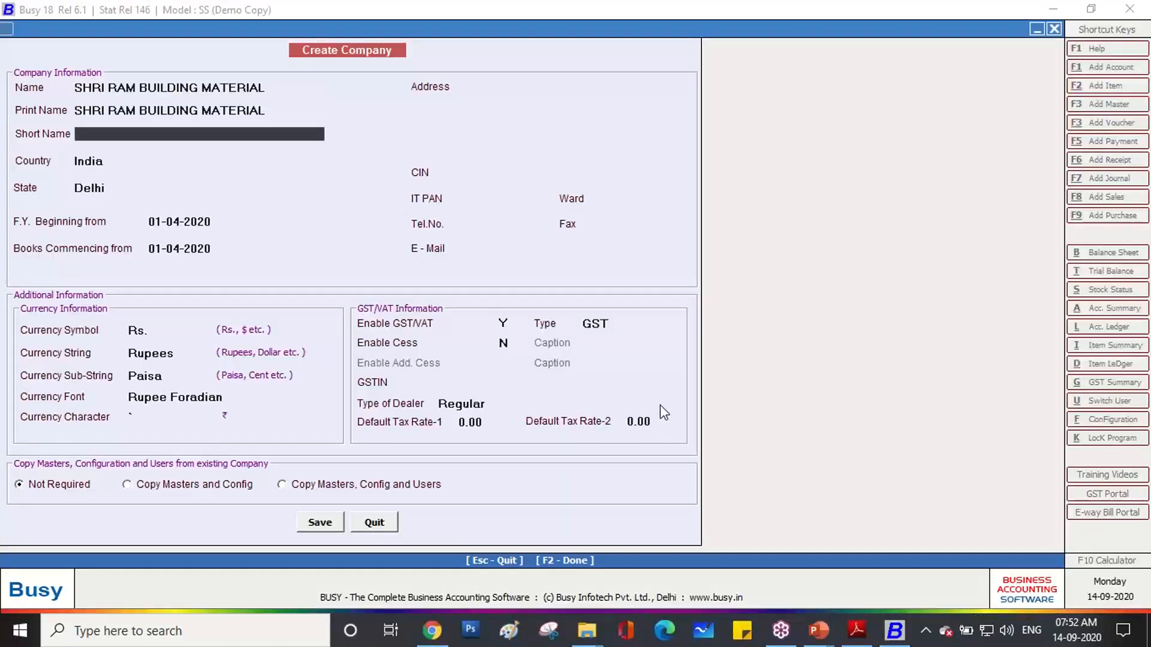
Set short name SRBM, country India and state Uttar Pradesh.
text(SRBM)
key(Return)
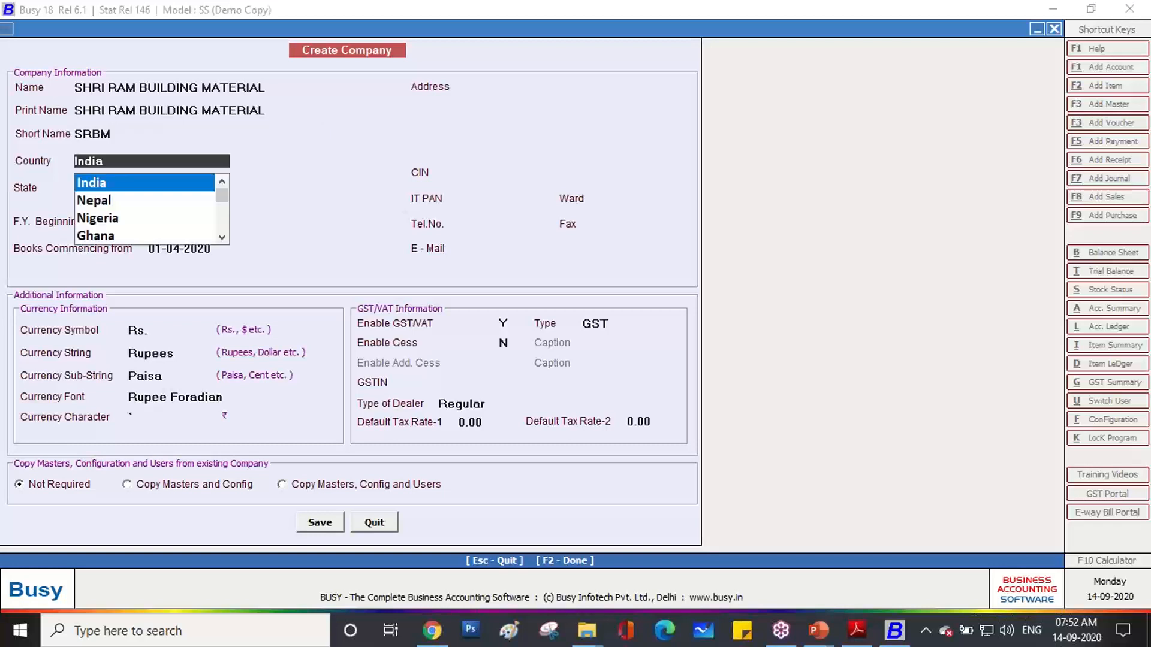
key(Return)
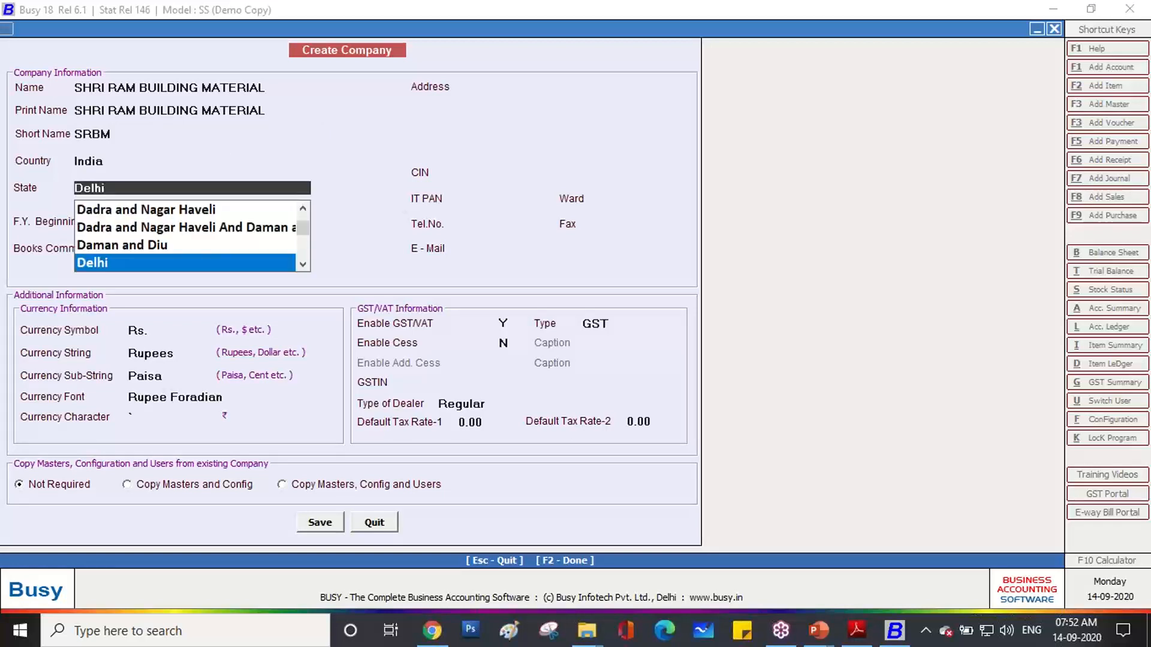
text(U)
key(Down)
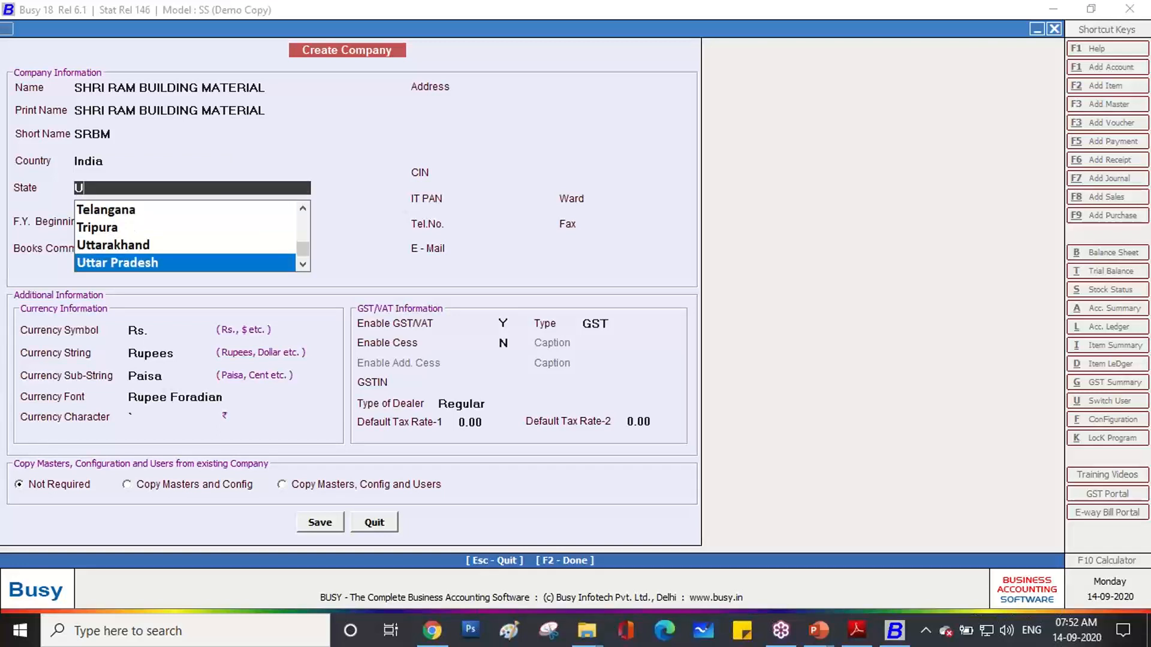
key(Return)
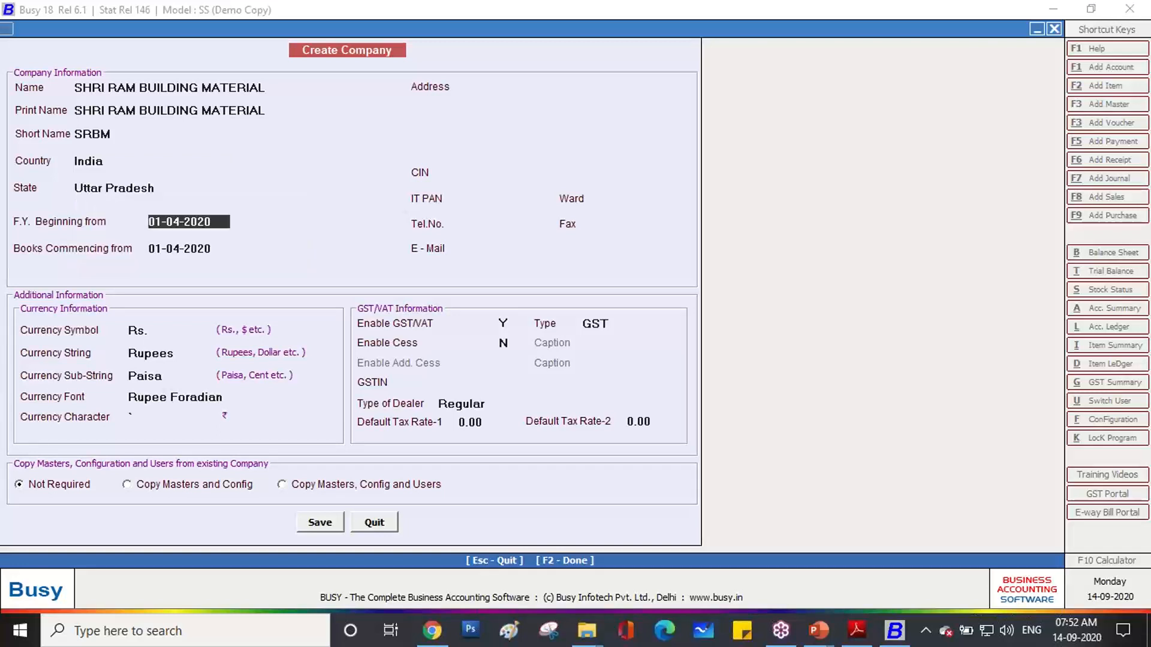
key(Return)
key(Return)
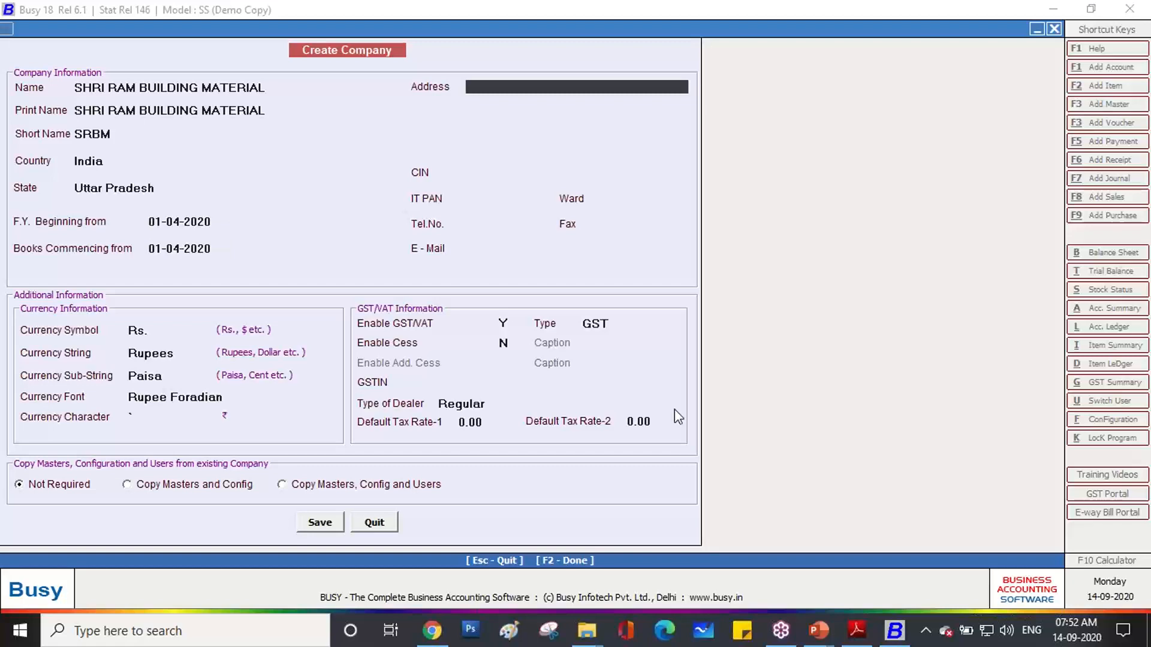
click(856, 629)
Copy RAMBAGH CHAURAHA from the invoice into Address and add KUSHINAGAR as line two.
scroll(355, 394, down, 1)
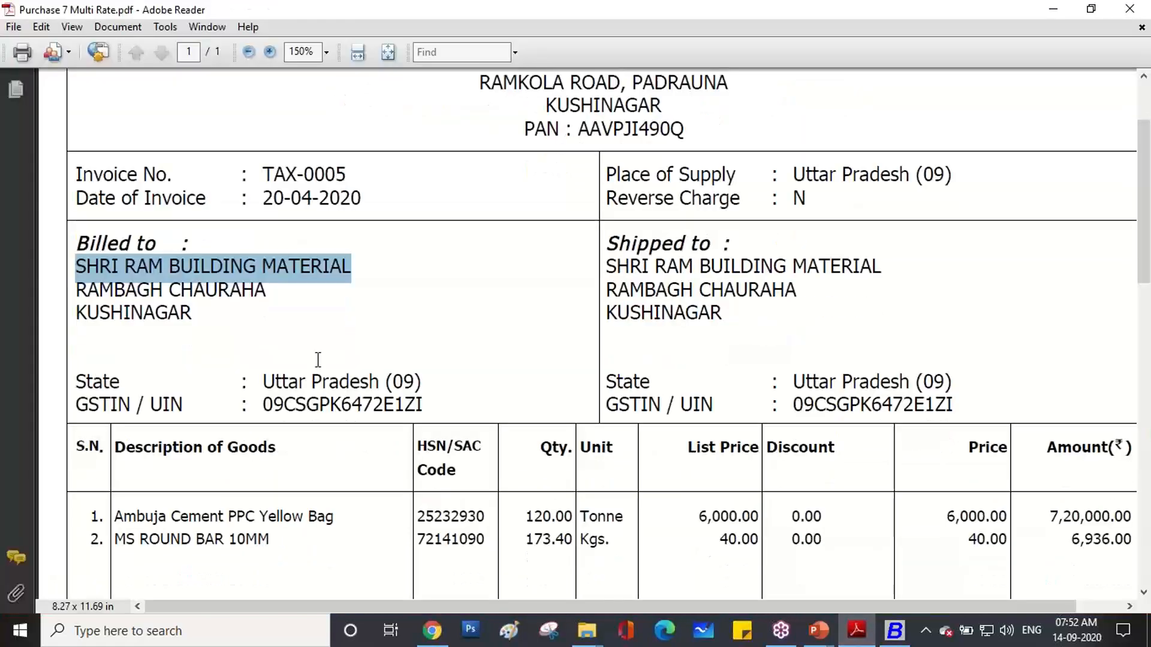
click(165, 308)
drag(76, 290, 244, 291)
key(ctrl+c)
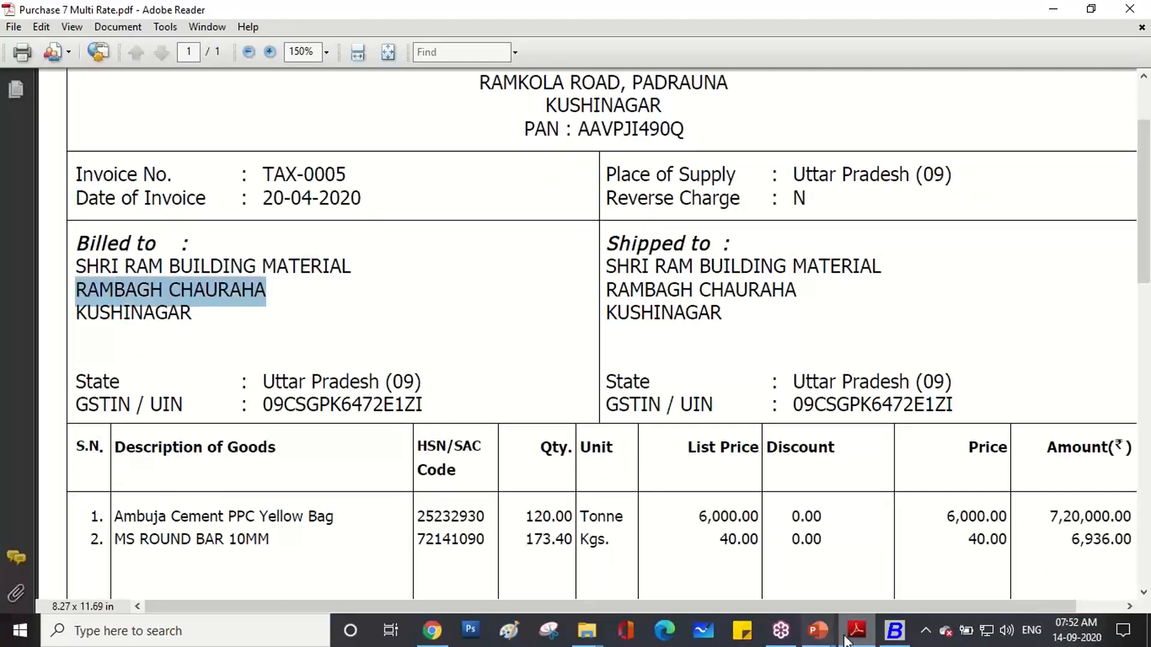
click(895, 629)
key(ctrl+v)
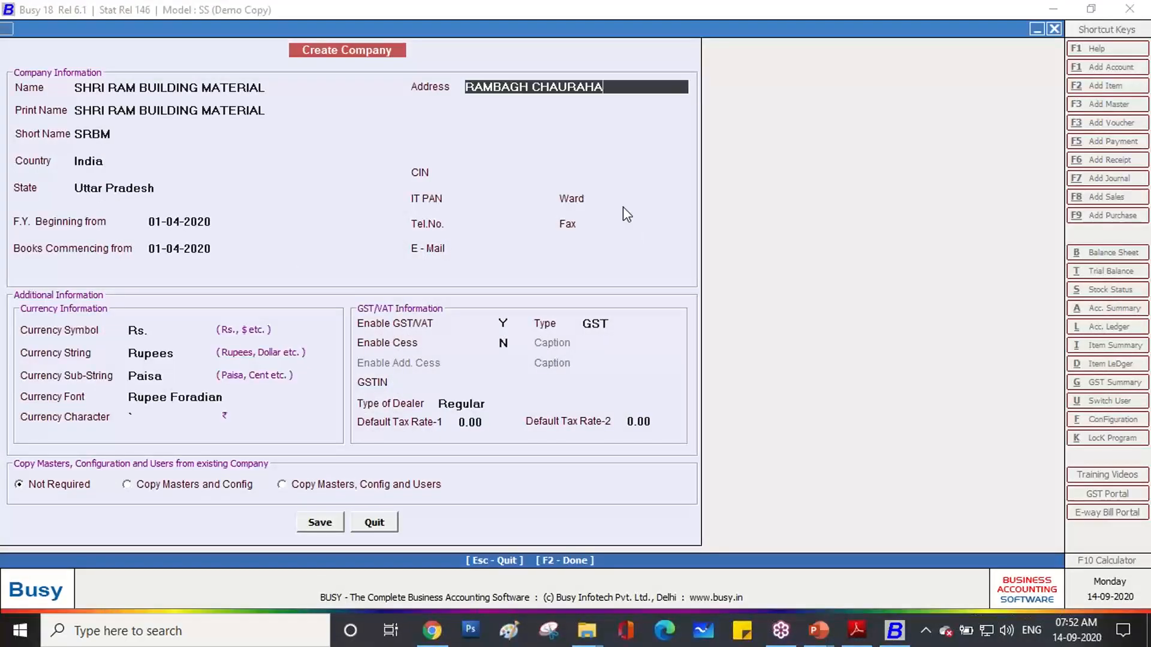
key(Return)
text(KUSHINAGAR)
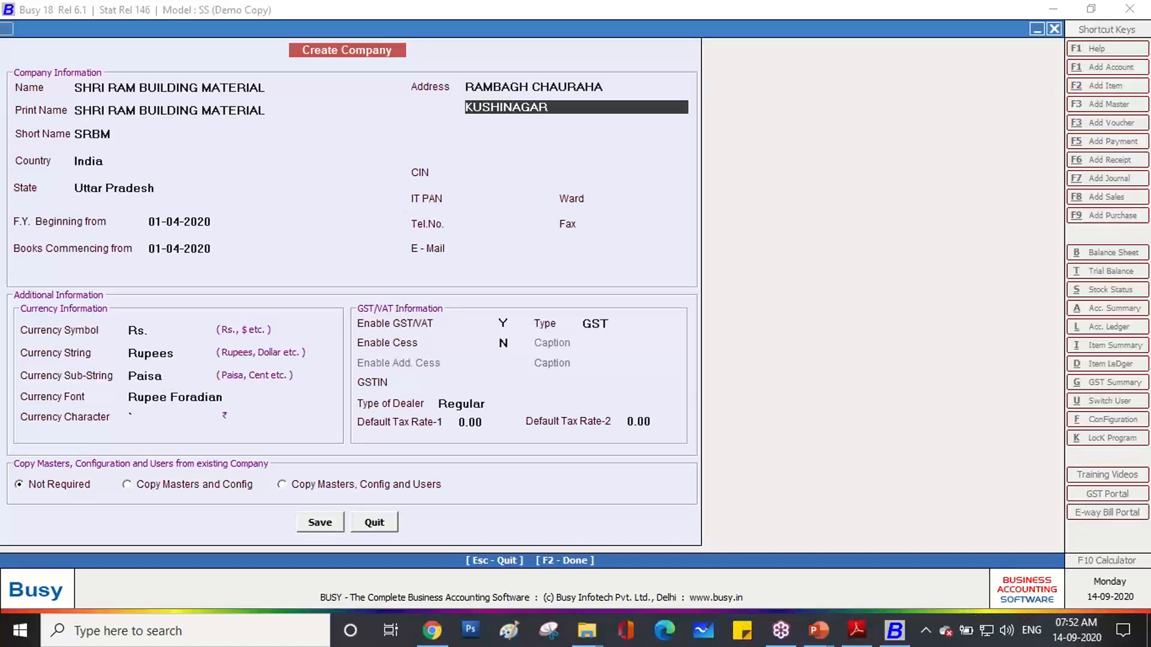
key(Return)
key(Return)
key(Return)
key(Return)
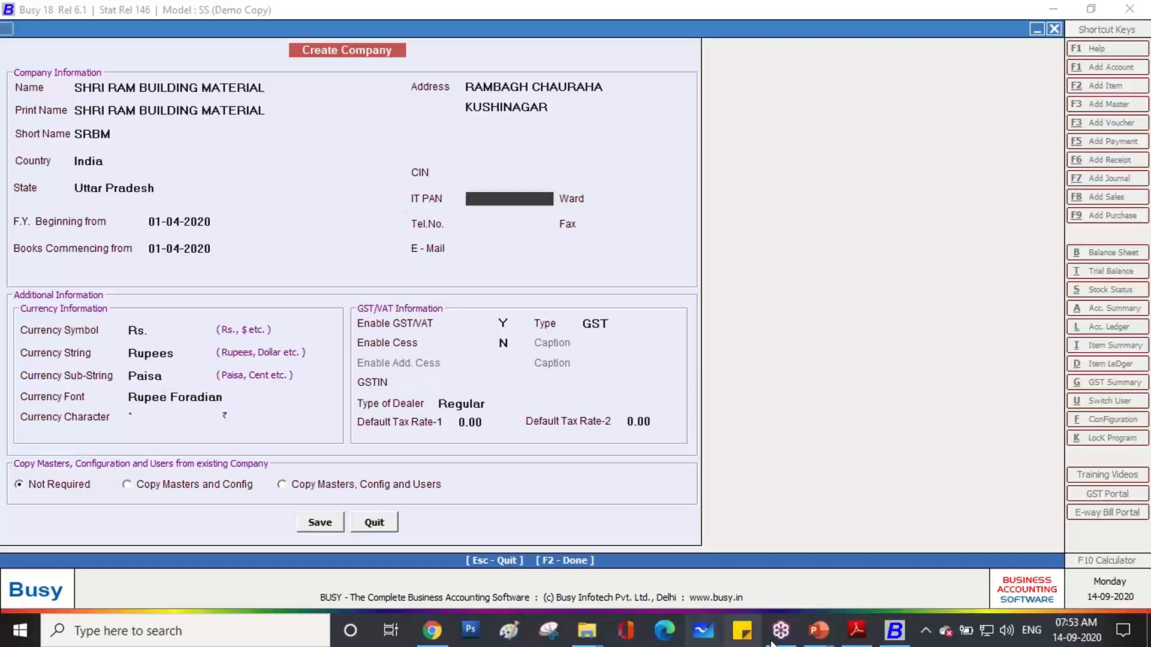
click(855, 629)
click(307, 318)
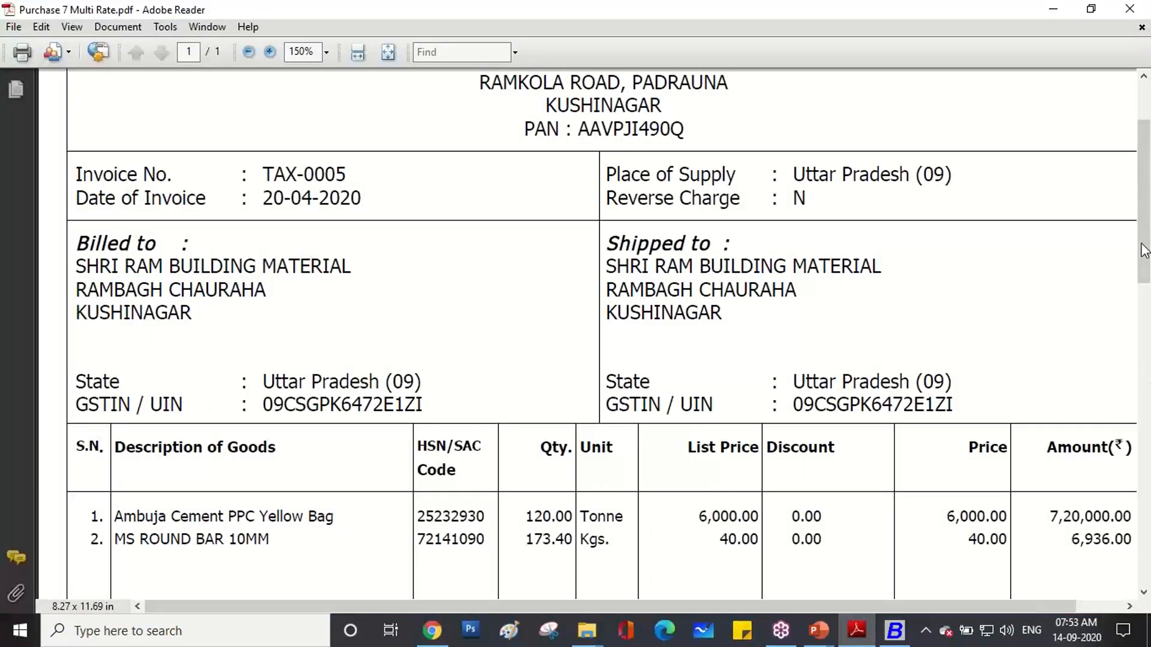
Mark up the buyer's GSTIN with the pen, underlining the state code and the PAN part.
key(ctrl+2)
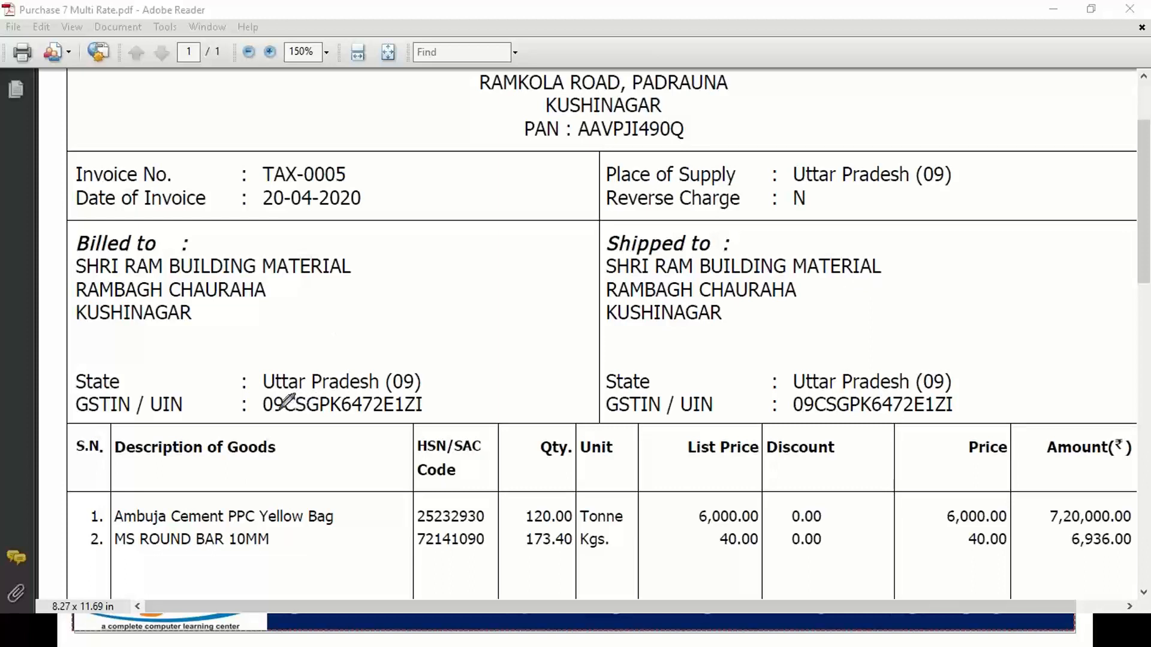
drag(263, 408, 283, 408)
drag(398, 407, 421, 407)
drag(292, 413, 391, 414)
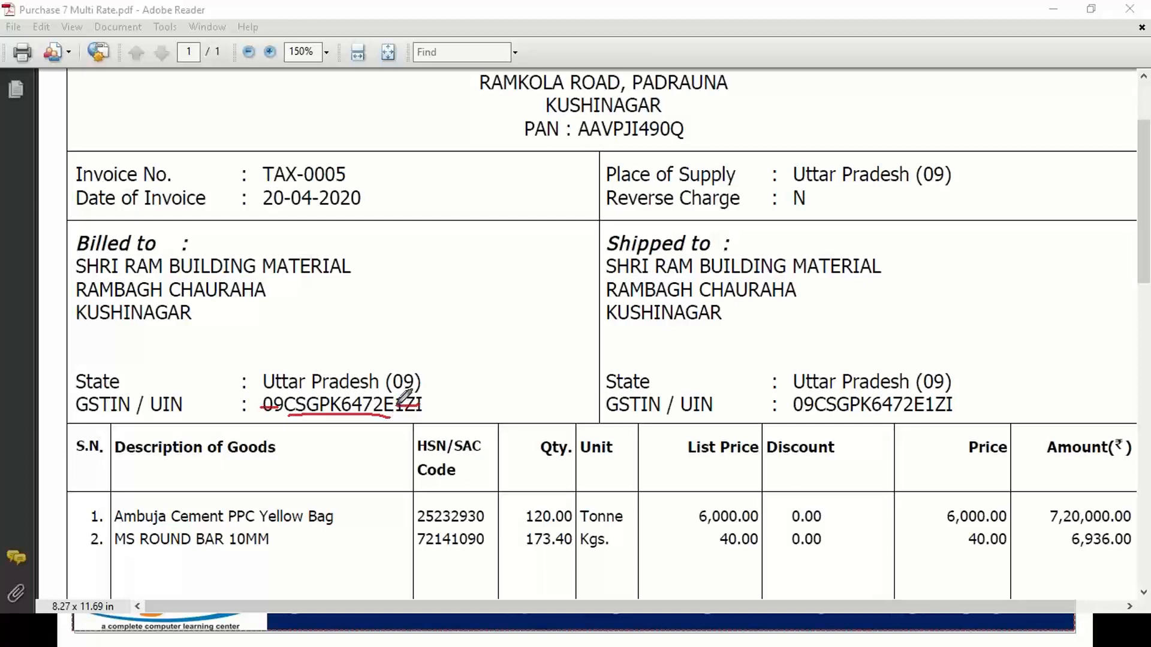
Copy the PAN characters from the buyer's GSTIN and switch back to Busy 18.
drag(395, 407, 292, 410)
right_click(300, 411)
click(306, 415)
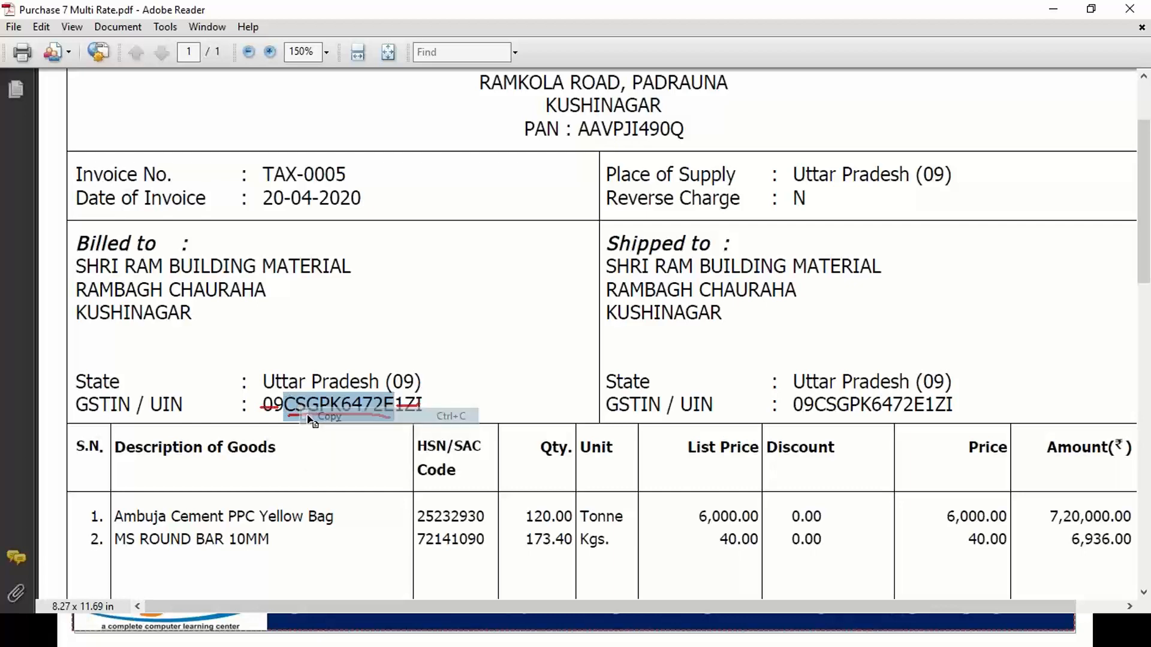
key(alt+Tab)
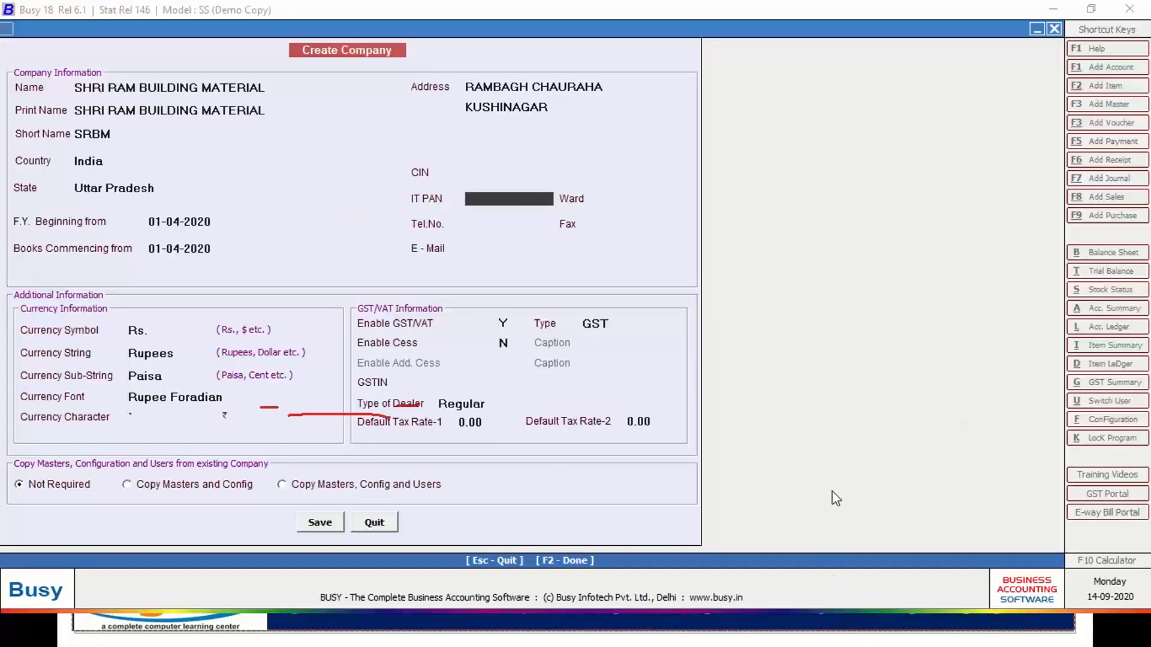
Paste the copied PAN into IT PAN and enter the company's telephone number, then return to the invoice.
key(ctrl+v)
key(Return)
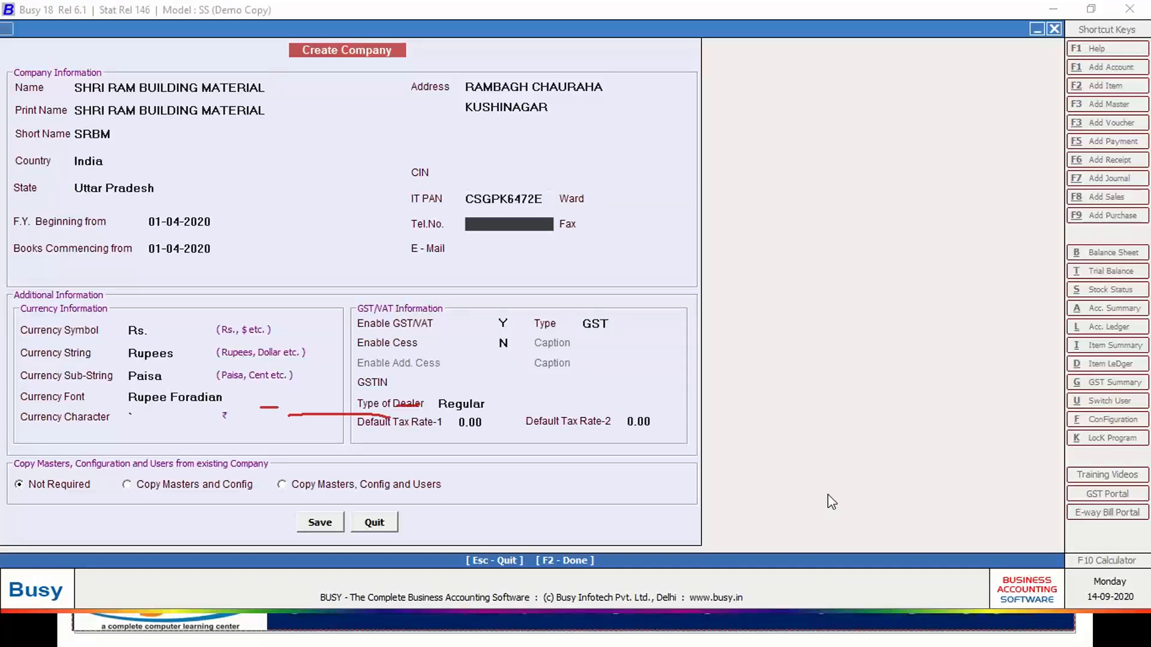
text(9)
text(35131222)
key(Return)
key(Return)
key(Return)
key(Return)
key(Return)
key(Return)
key(Return)
key(Return)
key(Return)
key(Return)
key(Return)
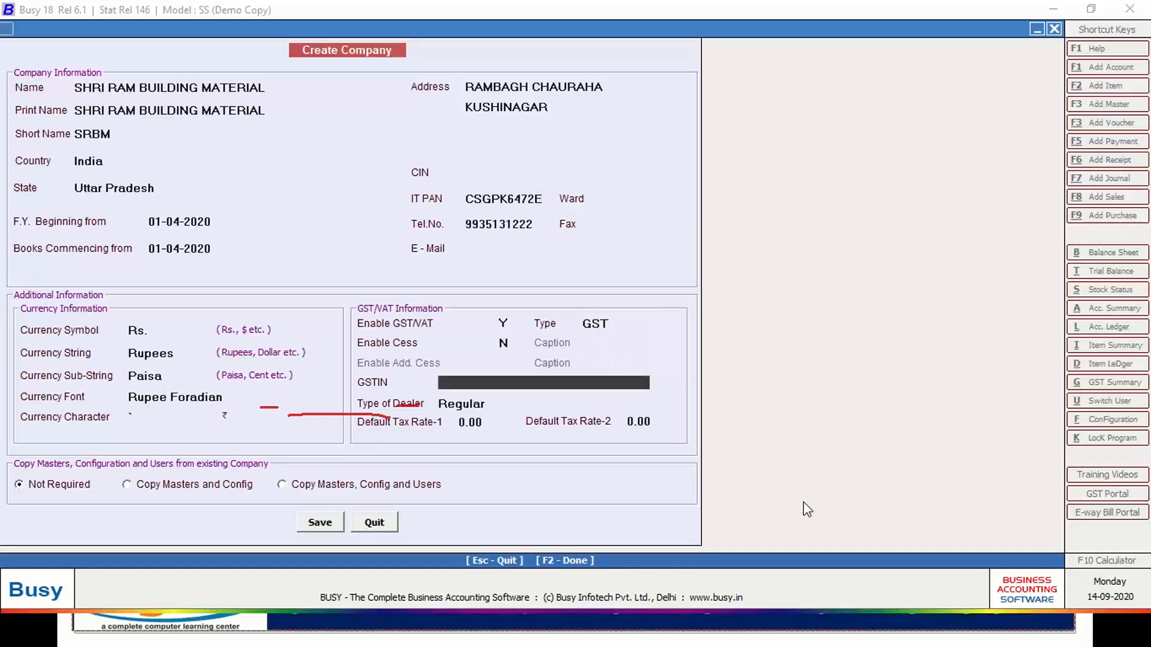
key(alt+Tab)
Select and copy the complete GSTIN under 'Billed to' on the invoice, then switch back to Busy.
scroll(459, 267, up, 1)
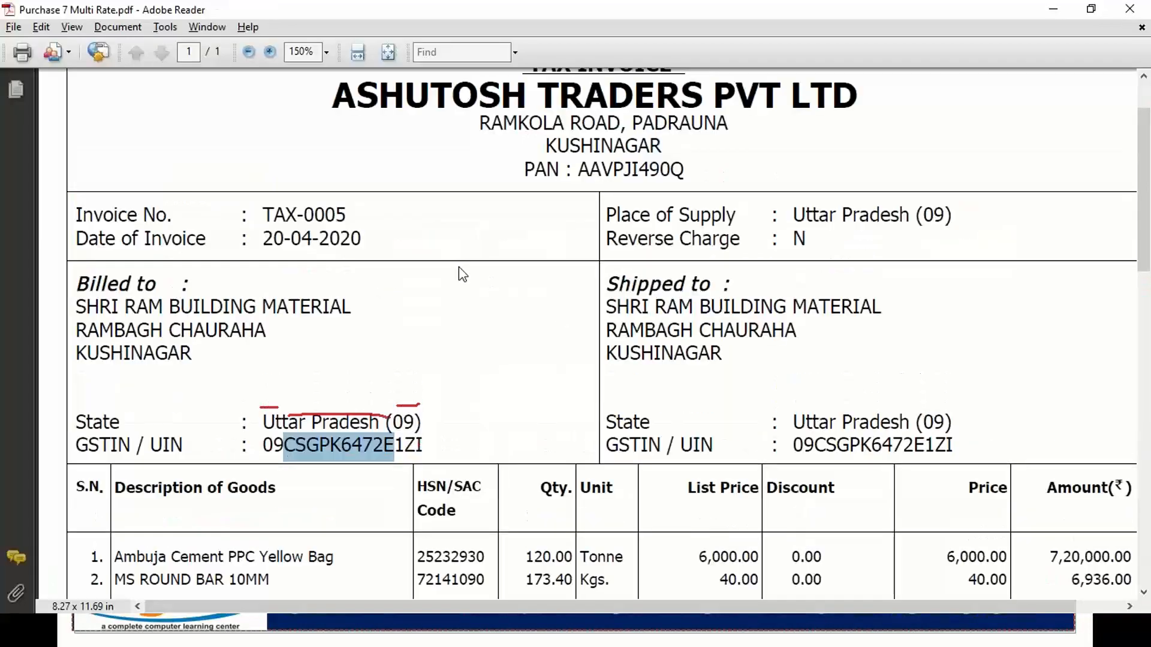
scroll(458, 270, up, 1)
scroll(360, 405, down, 2)
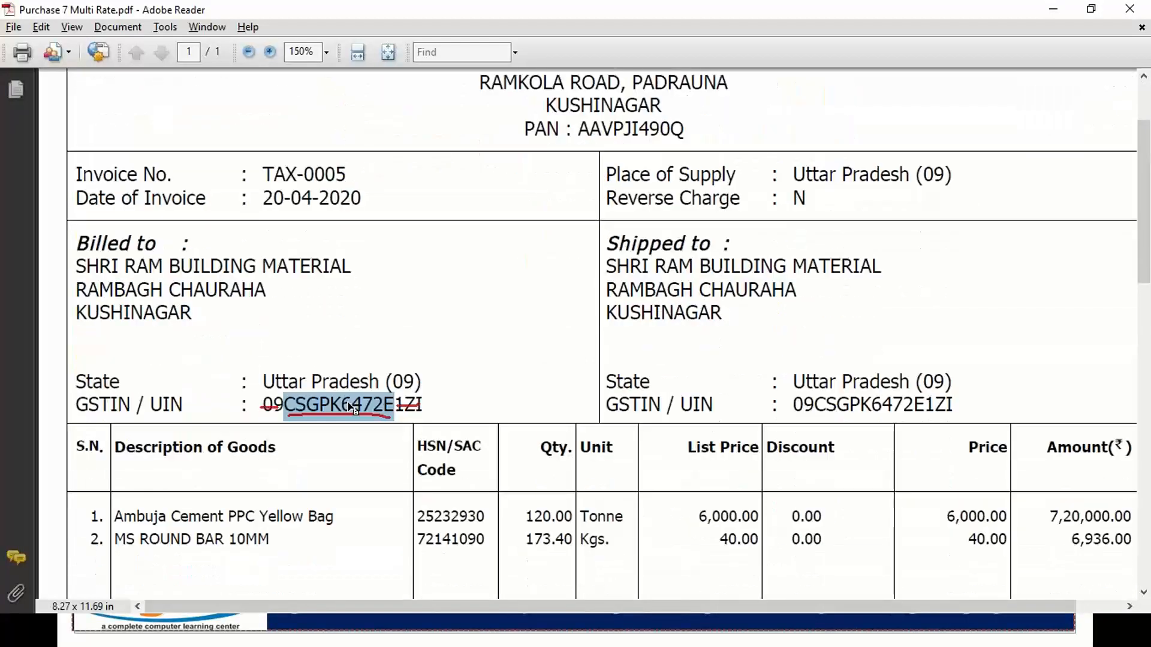
drag(423, 389, 331, 408)
drag(423, 406, 262, 406)
right_click(305, 410)
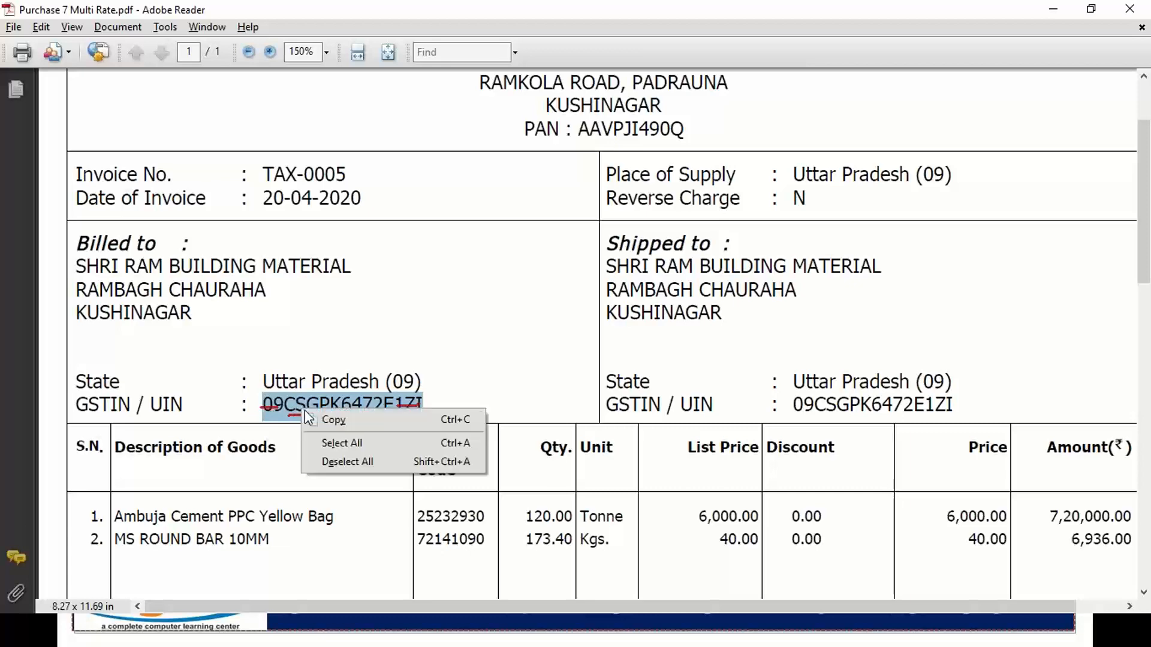
click(311, 420)
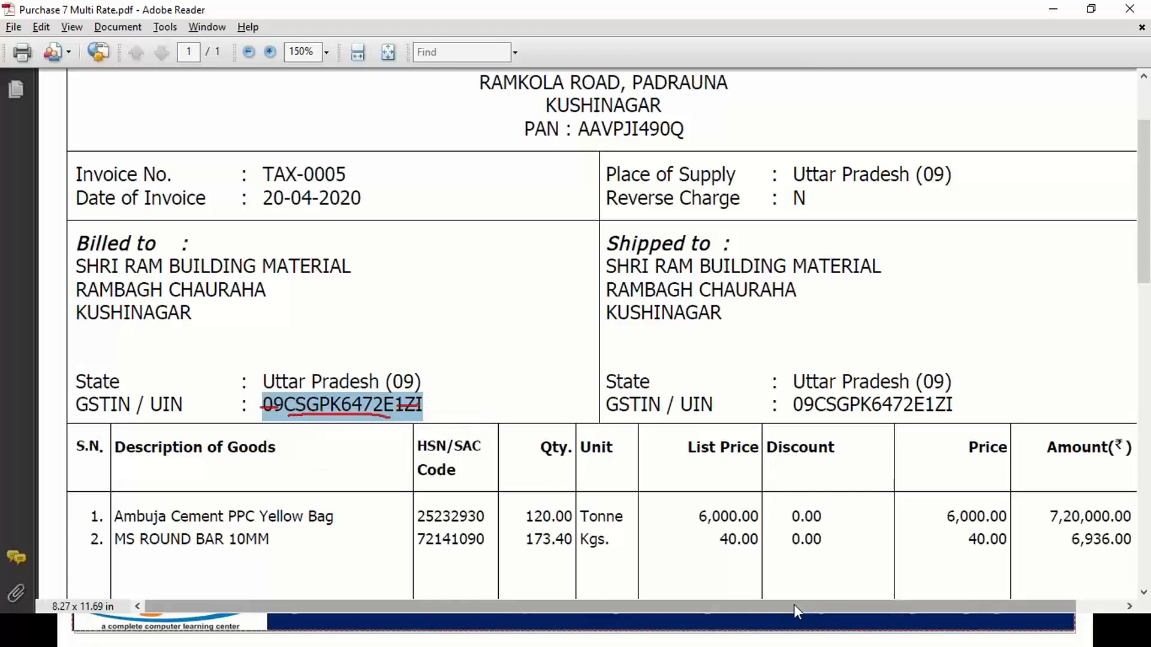
key(alt+Tab)
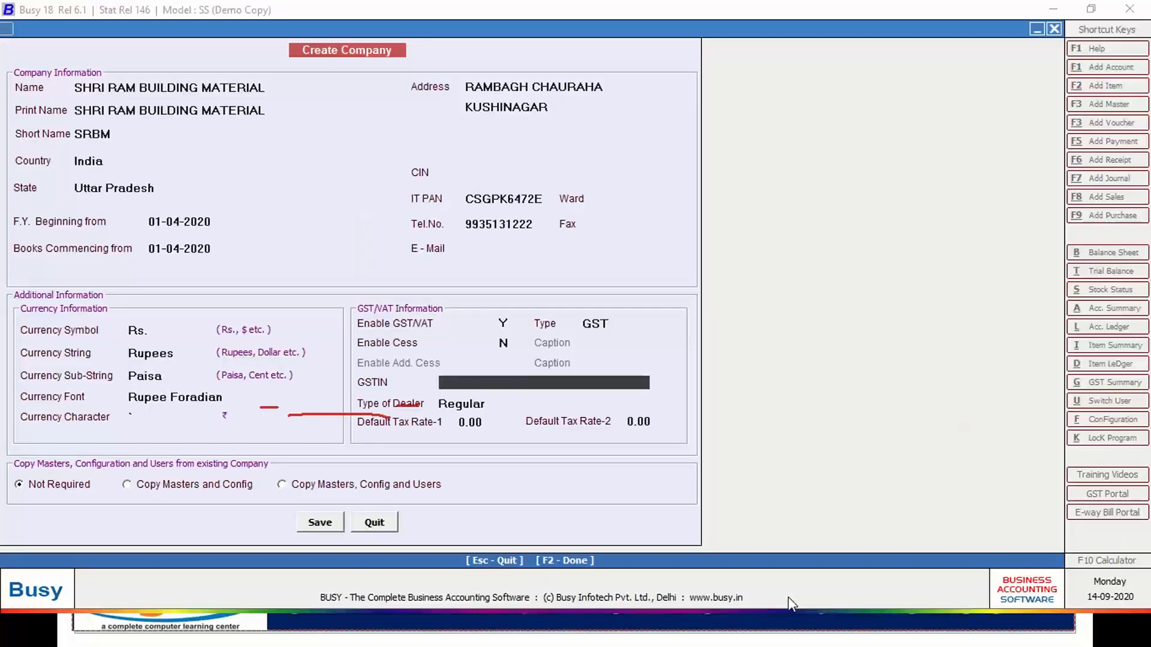
Paste the GSTIN, keep dealer type Regular, and save the company SHRI RAM BUILDING MATERIAL.
key(ctrl+v)
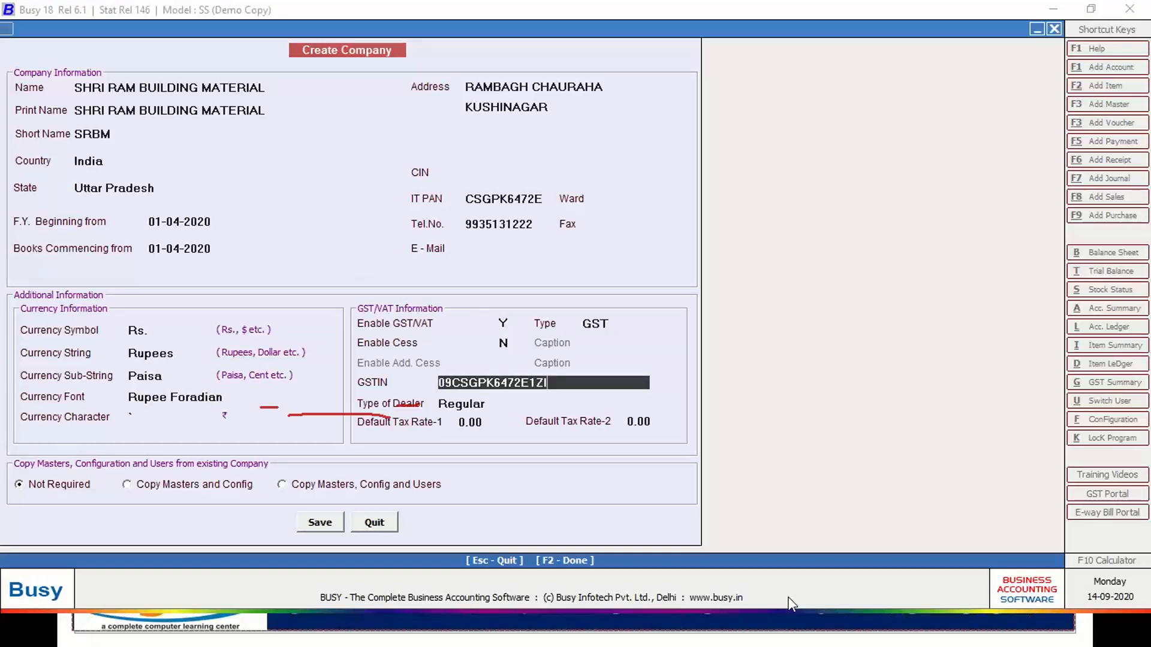
key(Return)
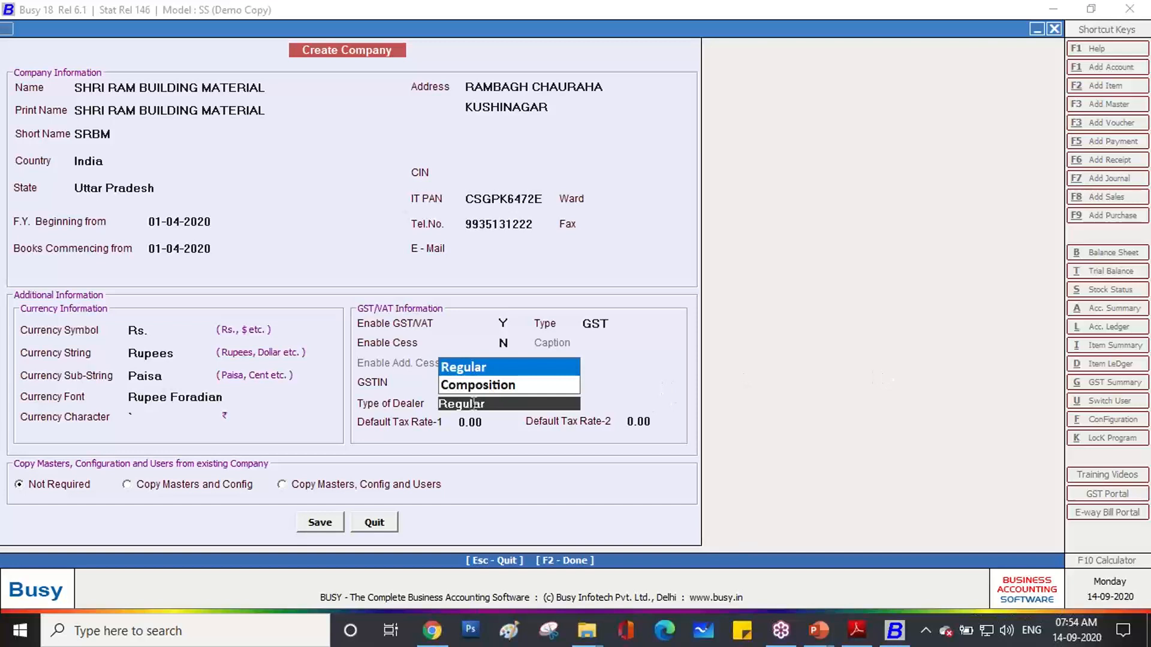
key(Return)
key(Return)
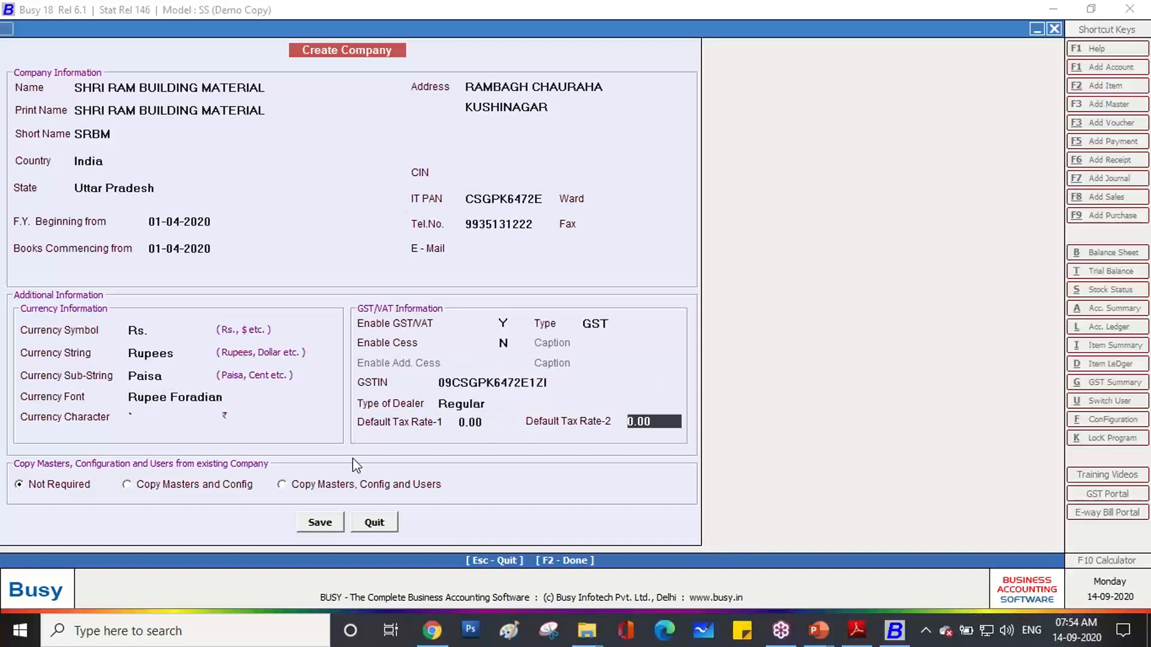
click(304, 519)
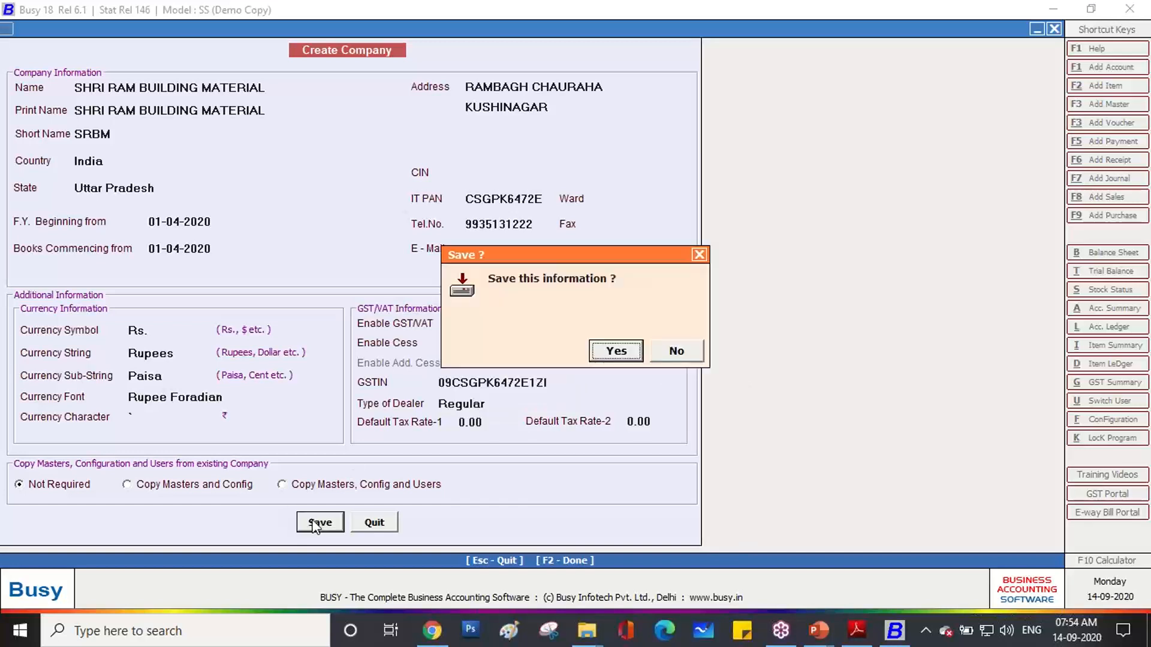
click(610, 350)
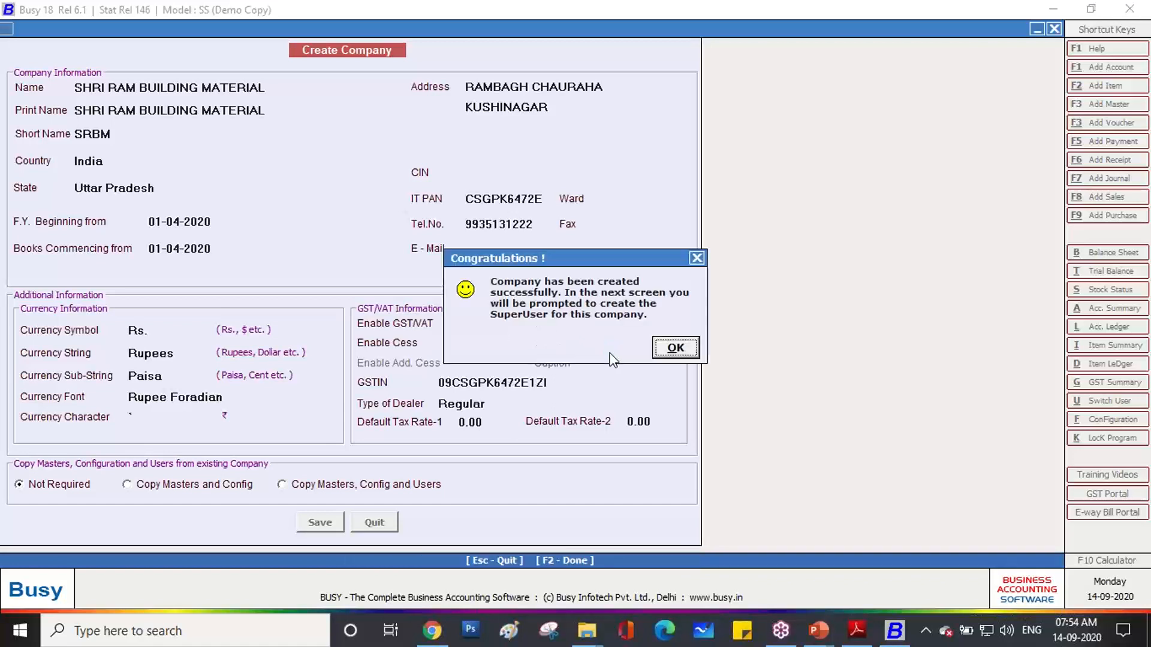
Keep user authentication Y and save a superuser with its name and a confirmed password.
click(668, 349)
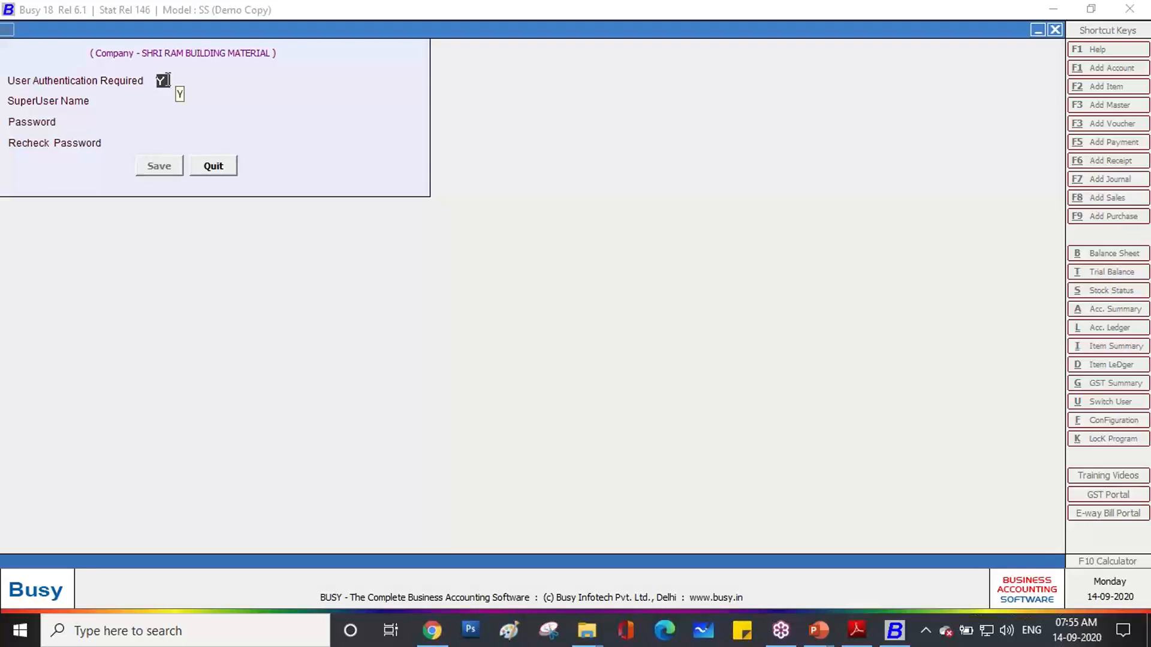
key(Return)
text(R)
key(BackSpace)
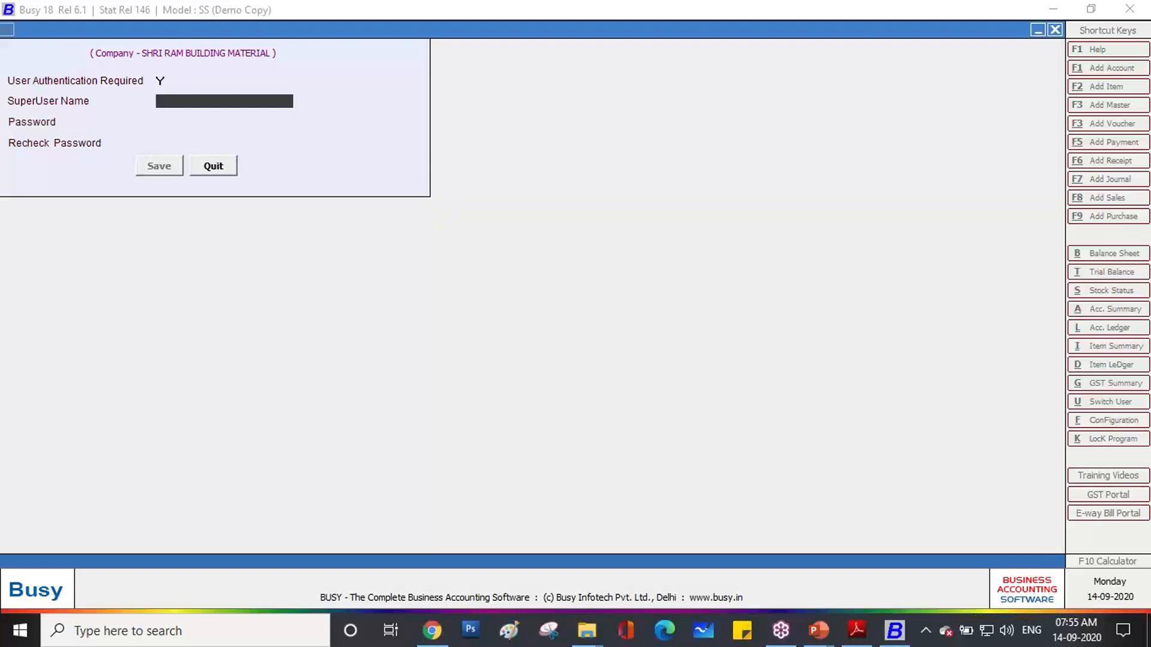
text(Ram)
key(Return)
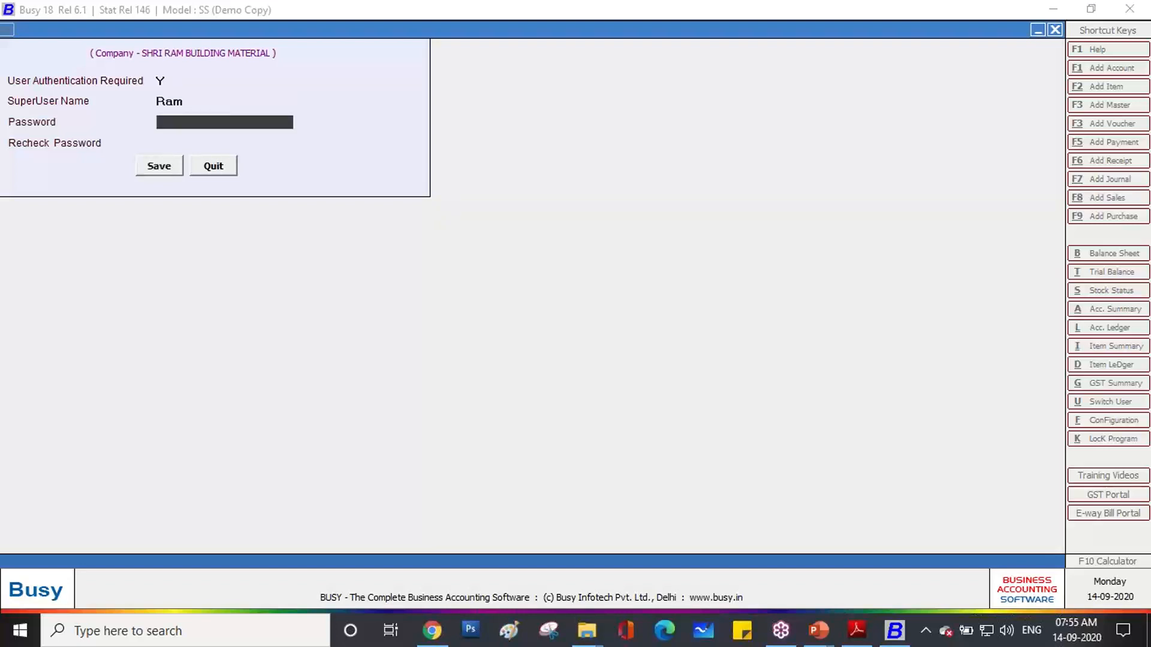
text(123)
key(Return)
text(123)
key(Return)
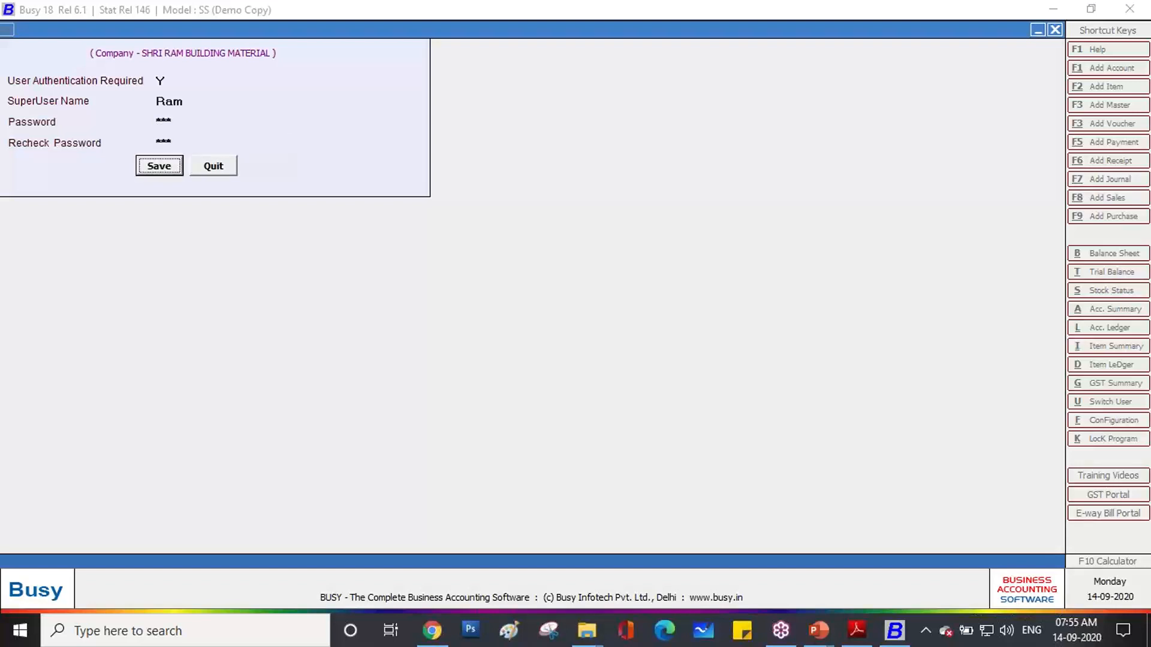
key(Return)
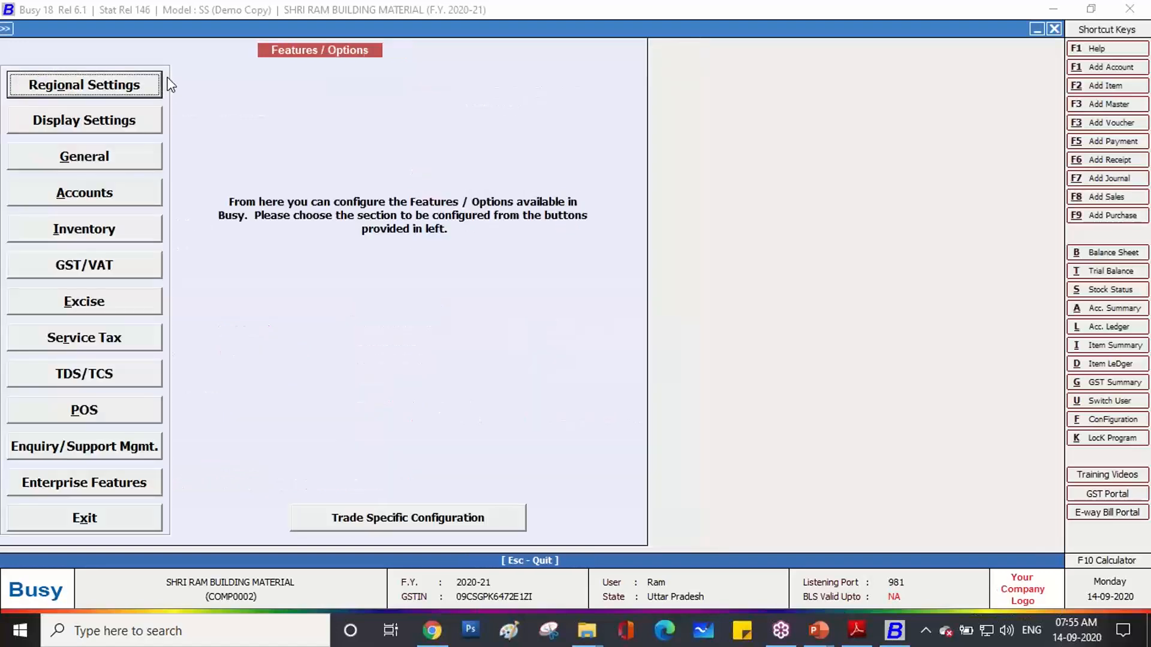
Exit the Features/Options screen and browse the main menu headings.
click(122, 522)
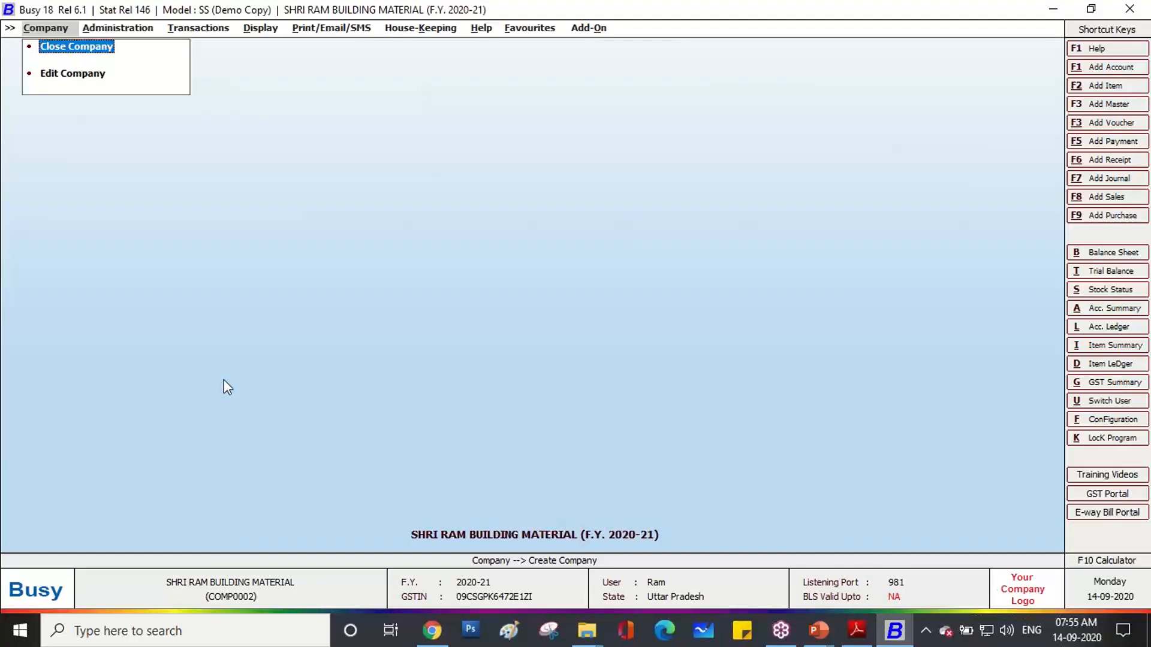
key(Right)
key(Right)
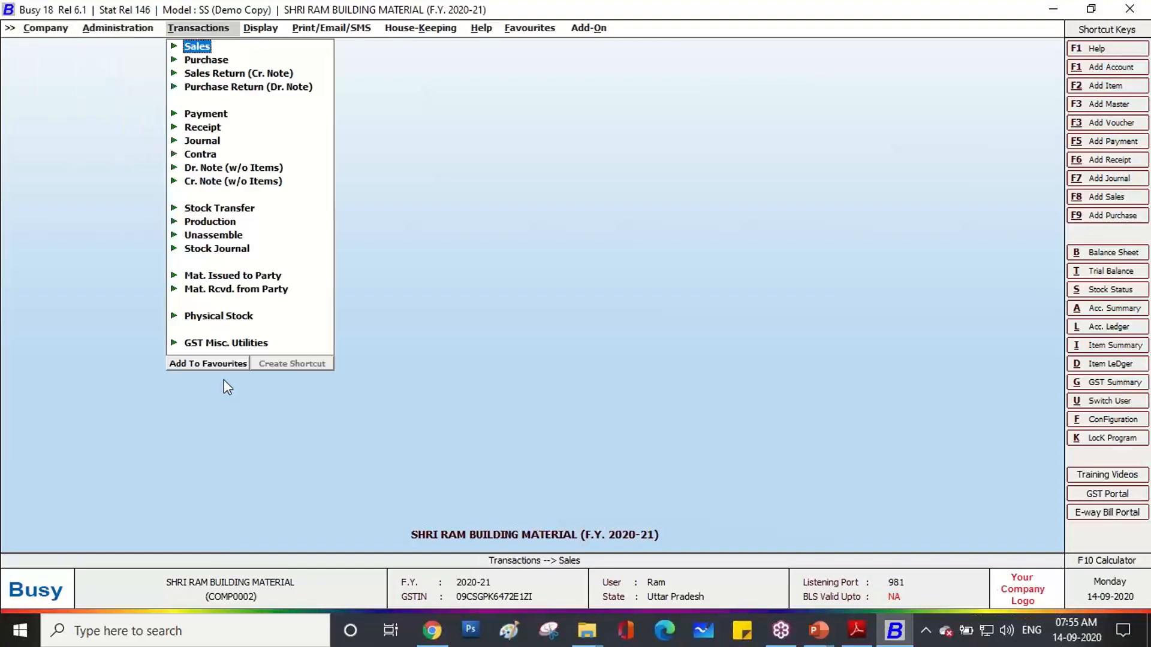
key(Right)
key(Left)
click(39, 32)
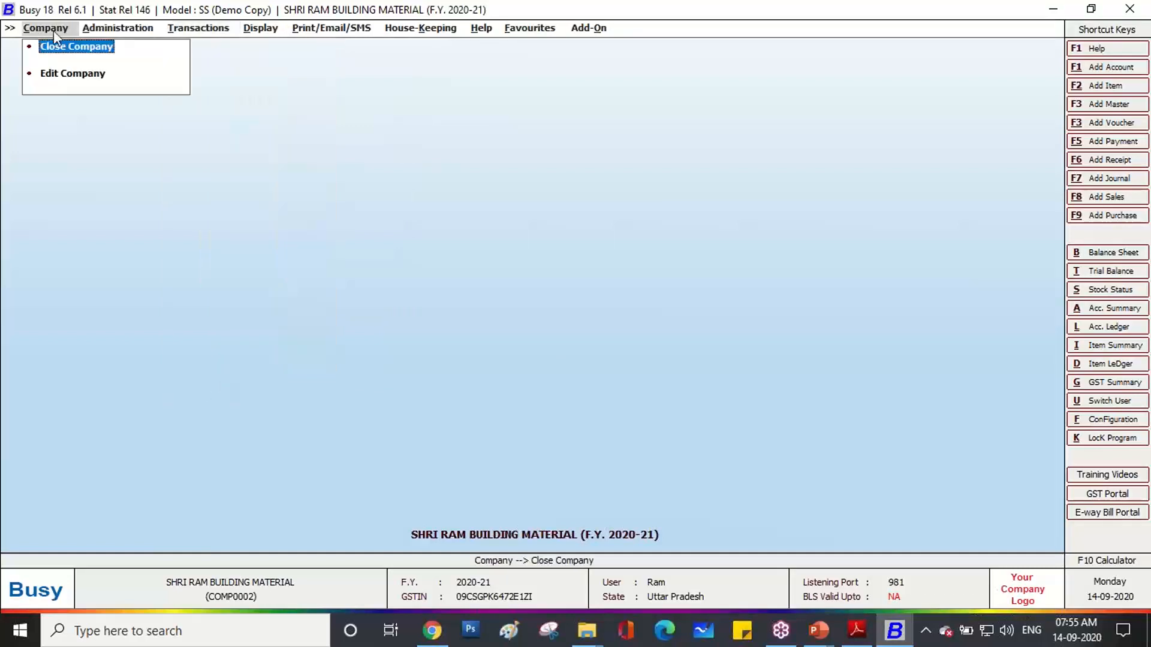
click(103, 30)
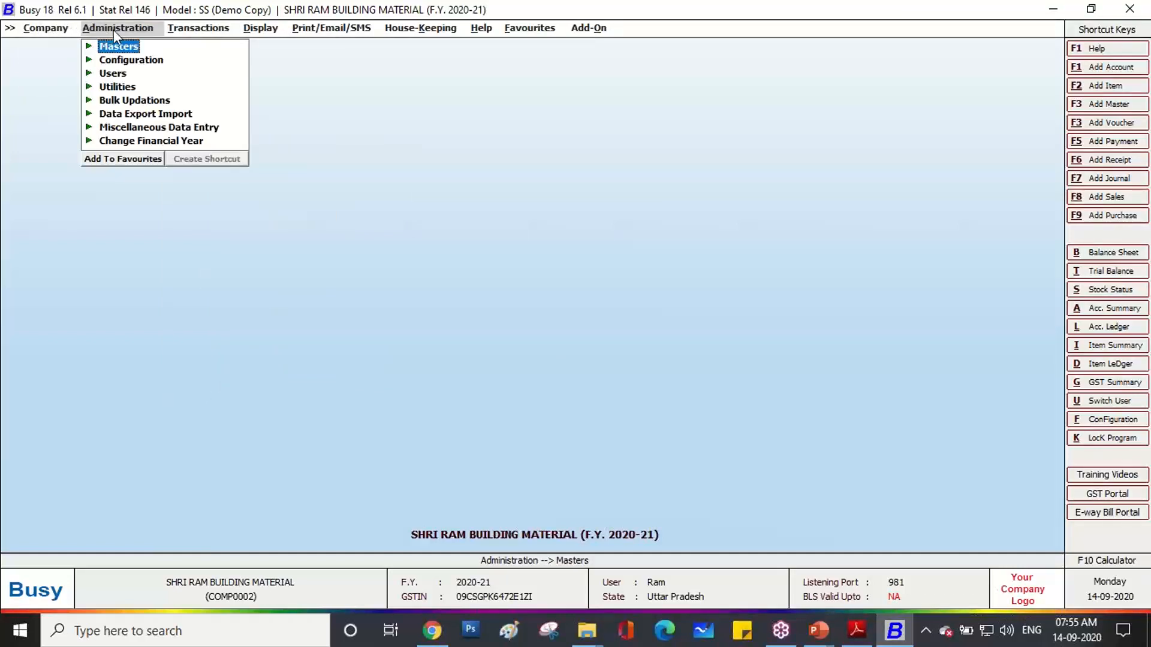
Open Transactions > Purchase > Add, then back out of the voucher form with Esc.
click(202, 29)
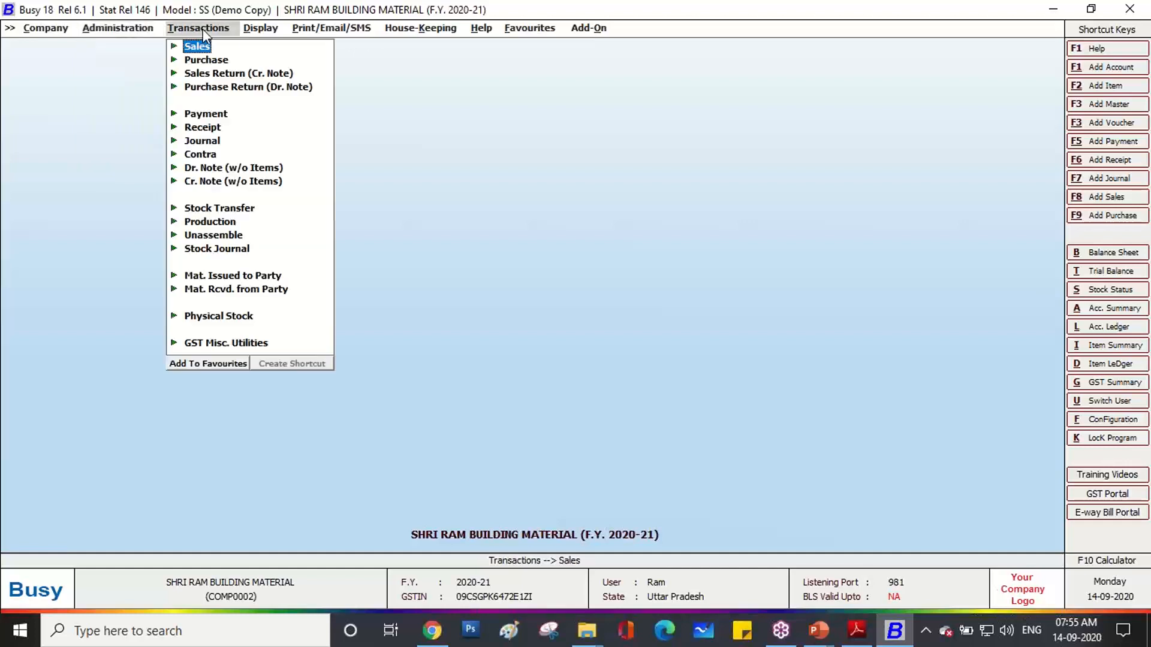
click(193, 62)
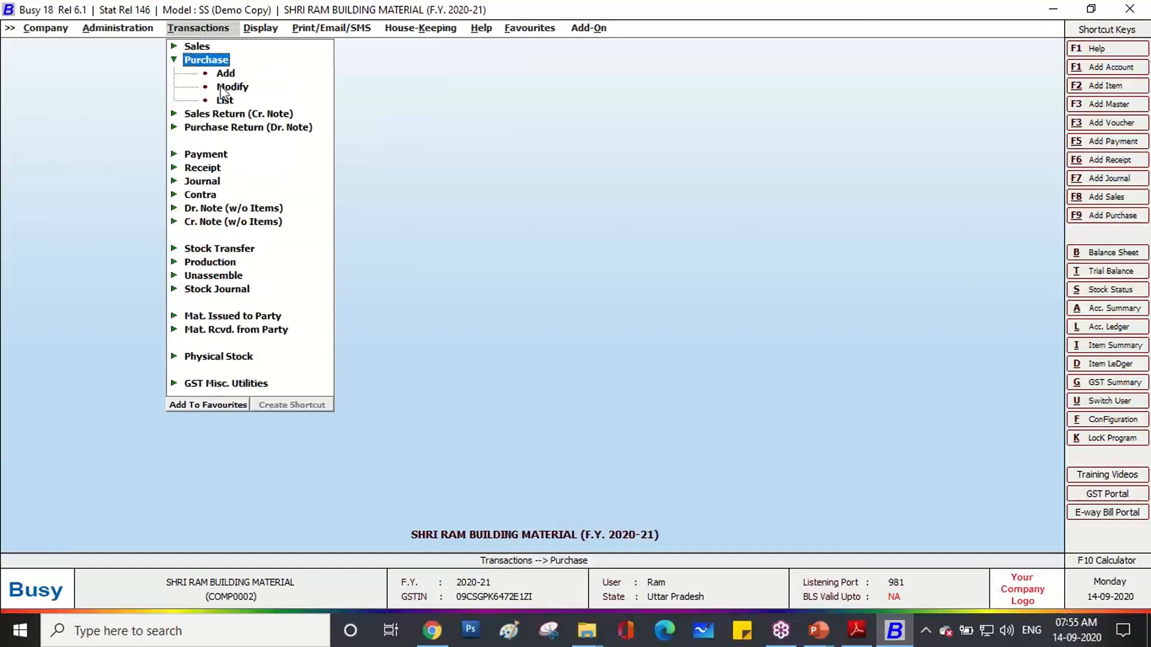
click(226, 74)
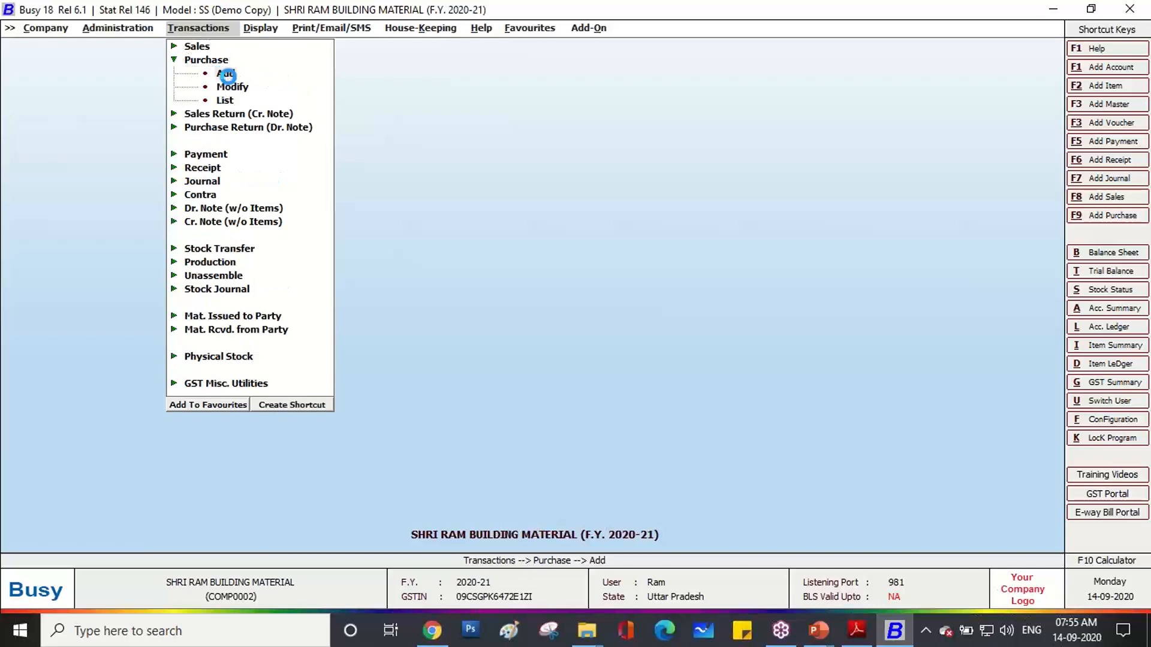
click(226, 75)
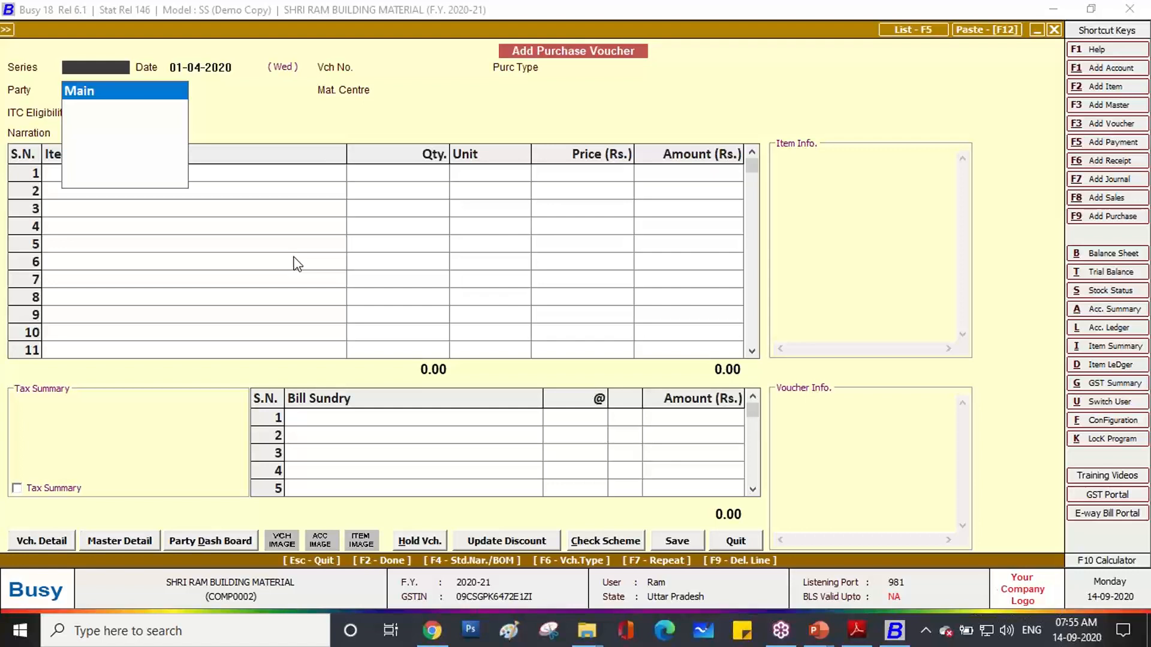
key(Escape)
key(Escape)
key(Escape)
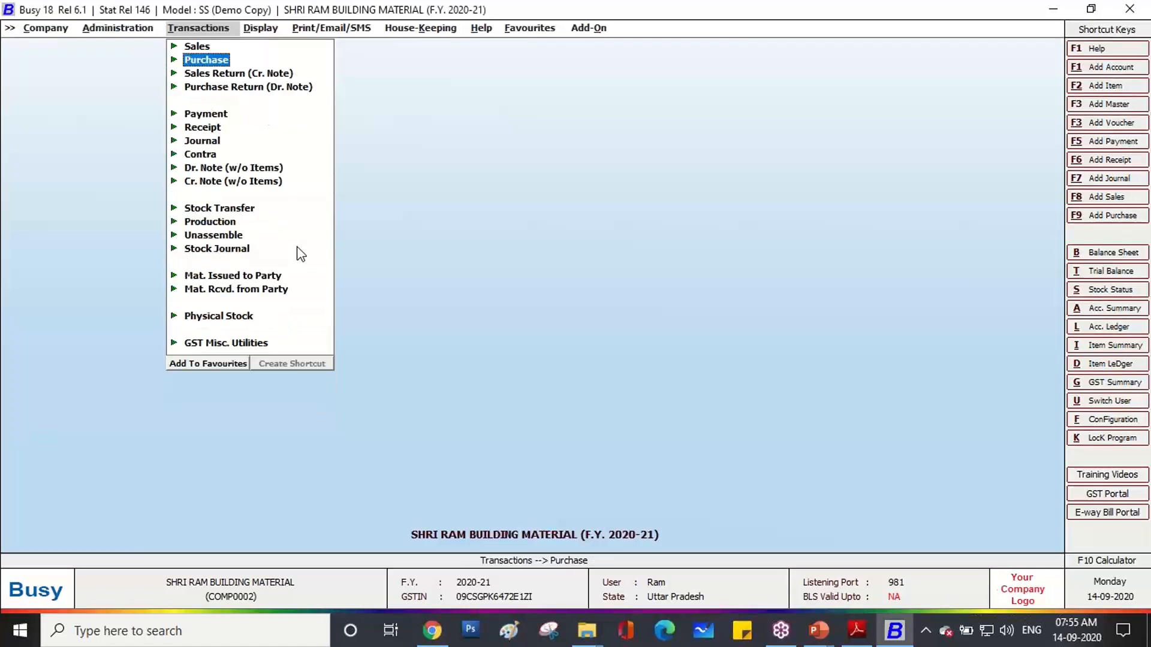
click(1138, 241)
Circle the Add Purchase shortcut in red ink and close the Transactions menu.
click(1018, 286)
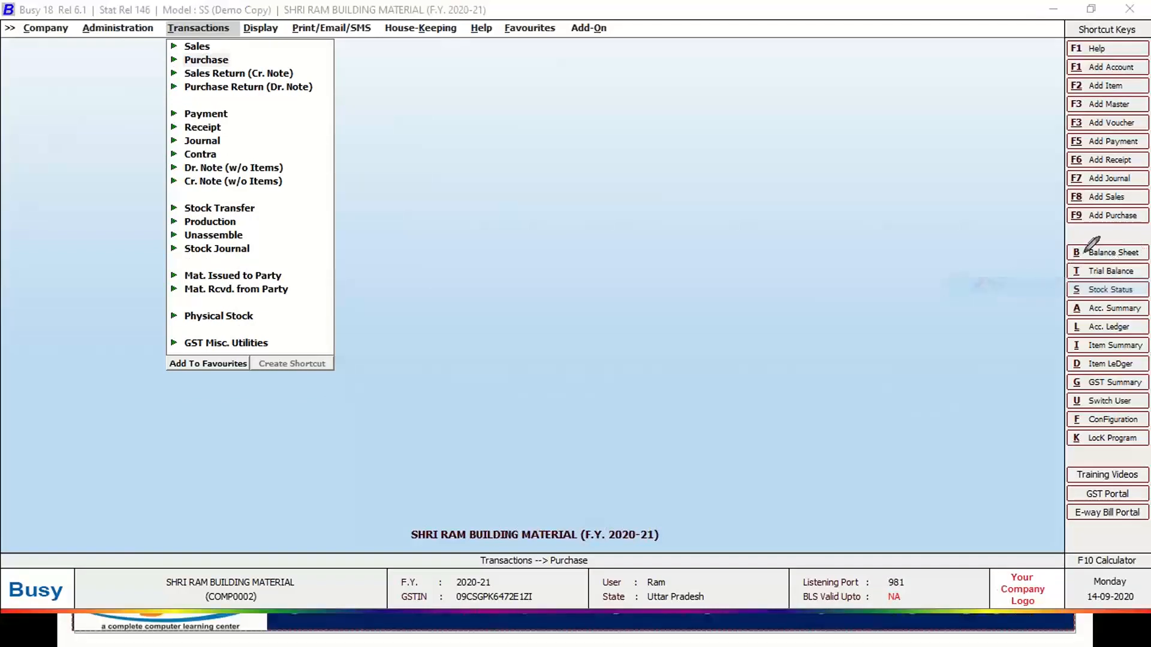
mouse_move(1082, 228)
mouse_down()
mouse_move(1046, 219)
mouse_move(1094, 210)
mouse_move(1129, 219)
mouse_move(1082, 228)
mouse_up()
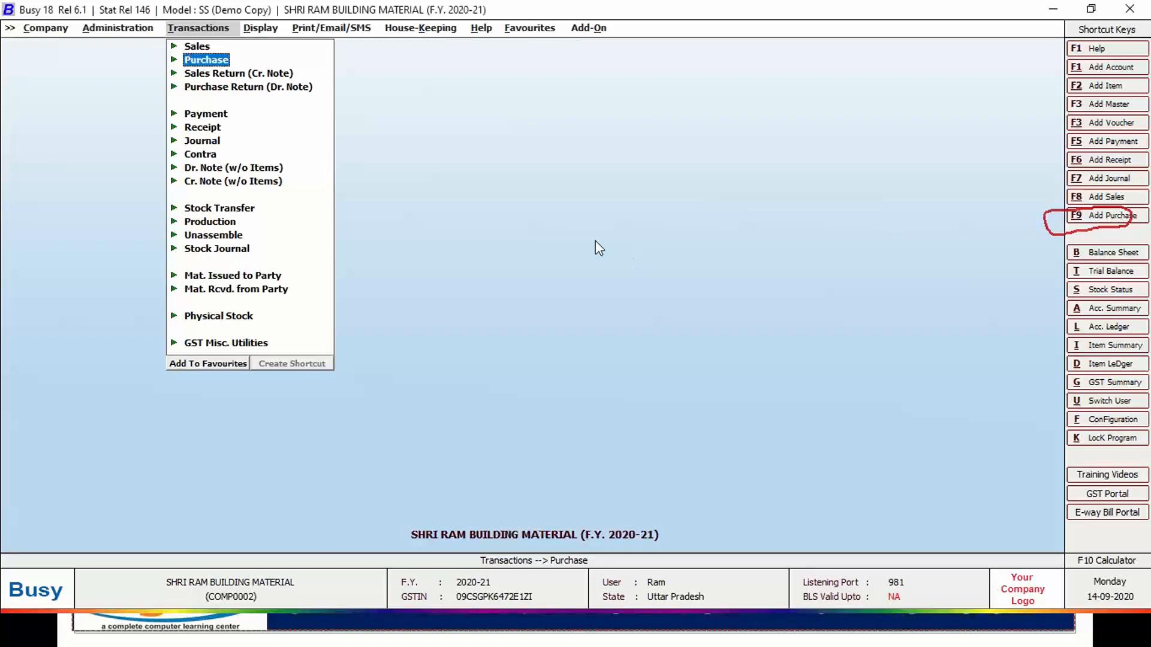
key(Escape)
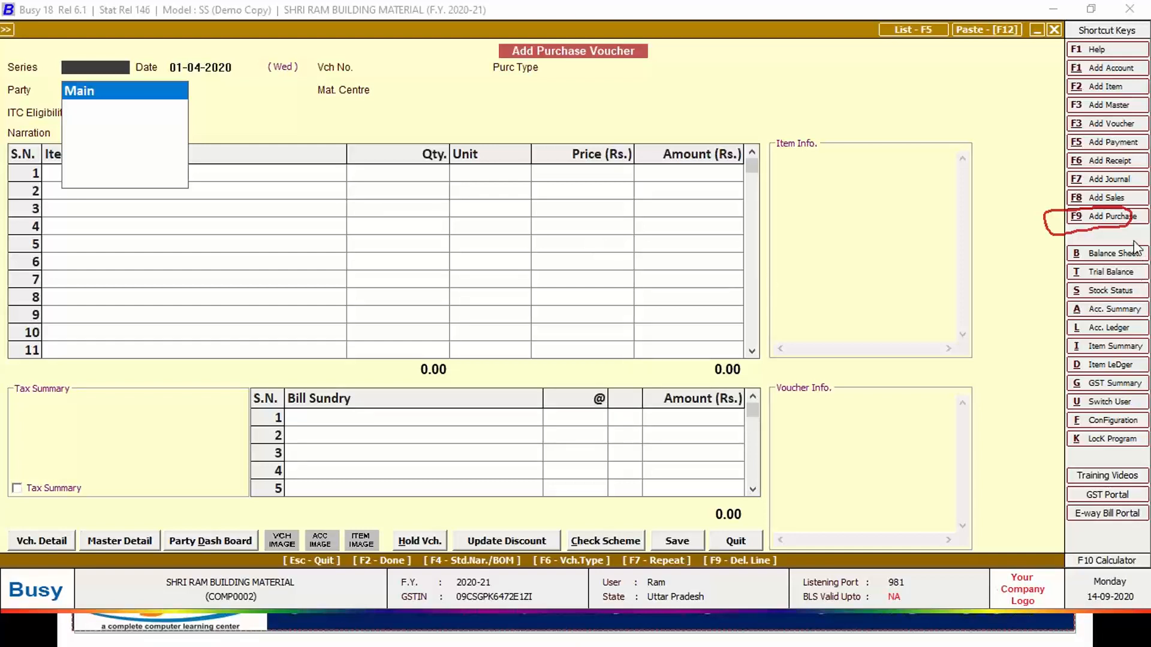
Circle the Series and Vch No. fields on the blank purchase voucher in red ink.
click(1027, 279)
mouse_move(32, 74)
mouse_down()
mouse_move(7, 60)
mouse_move(123, 46)
mouse_move(138, 68)
mouse_move(32, 74)
mouse_up()
mouse_move(314, 80)
mouse_down()
mouse_move(304, 60)
mouse_move(396, 52)
mouse_move(363, 75)
mouse_move(313, 77)
mouse_up()
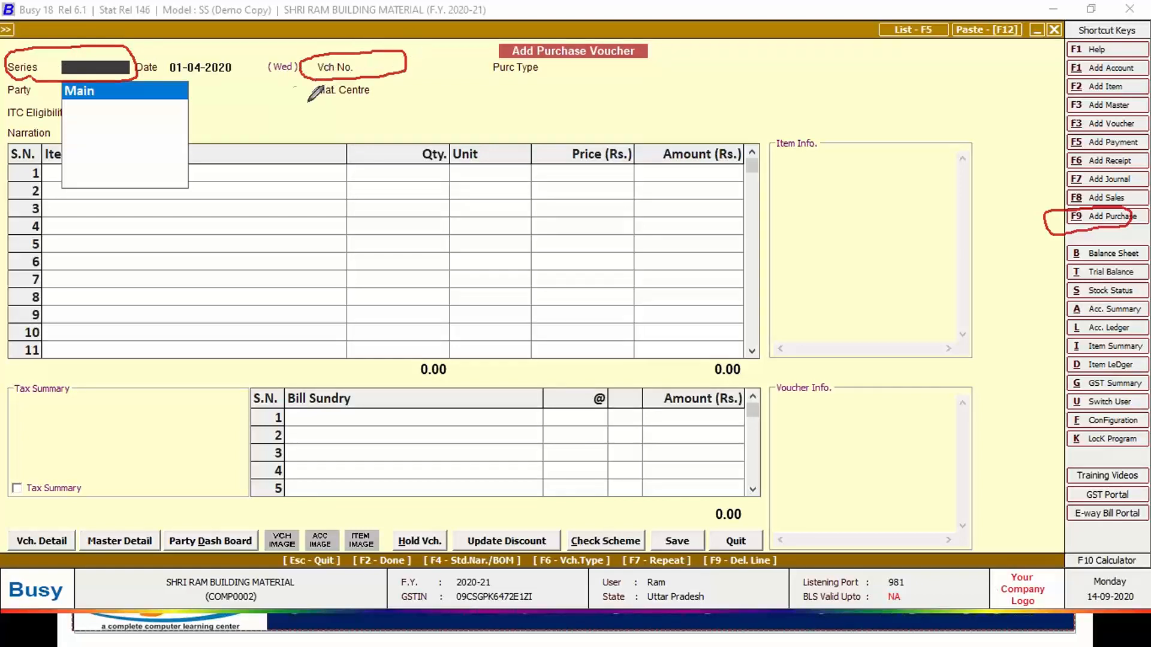
drag(167, 77, 229, 76)
drag(383, 214, 395, 243)
mouse_move(388, 211)
mouse_down()
mouse_move(393, 227)
mouse_move(406, 210)
mouse_move(384, 217)
mouse_move(395, 244)
mouse_move(434, 184)
mouse_move(445, 234)
mouse_move(470, 251)
mouse_up()
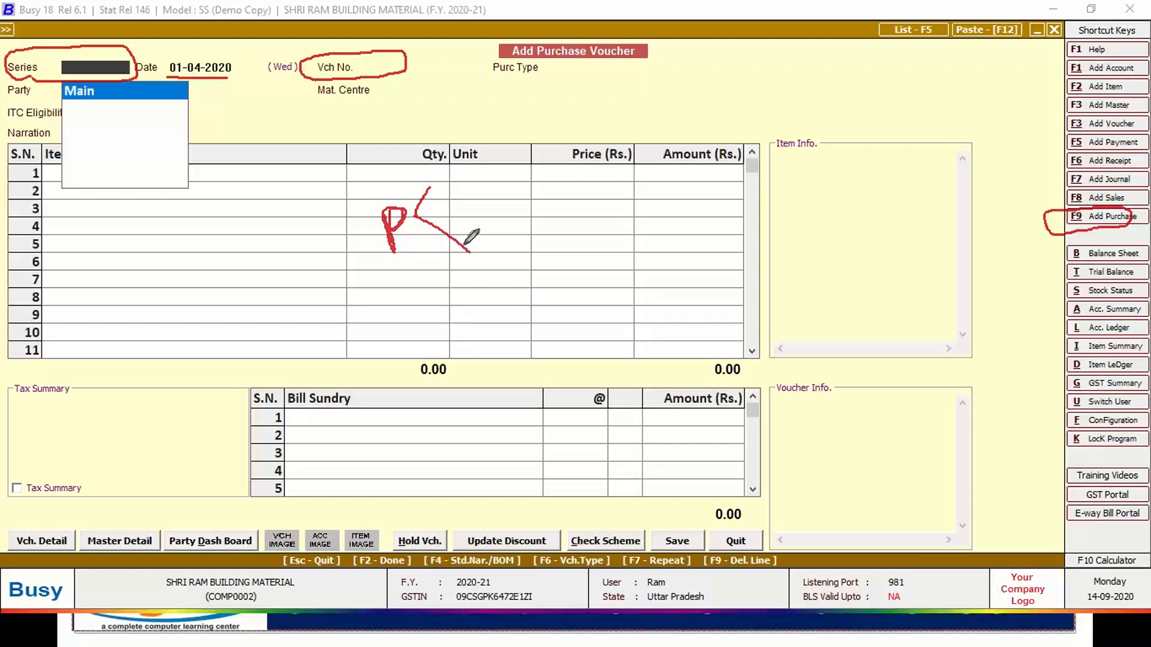
Write a GST/URD note, circle Configuration, and open the Configuration Type list.
mouse_move(449, 166)
mouse_down()
mouse_move(445, 191)
mouse_move(479, 168)
mouse_move(482, 185)
mouse_move(473, 181)
mouse_move(499, 177)
mouse_move(509, 145)
mouse_up()
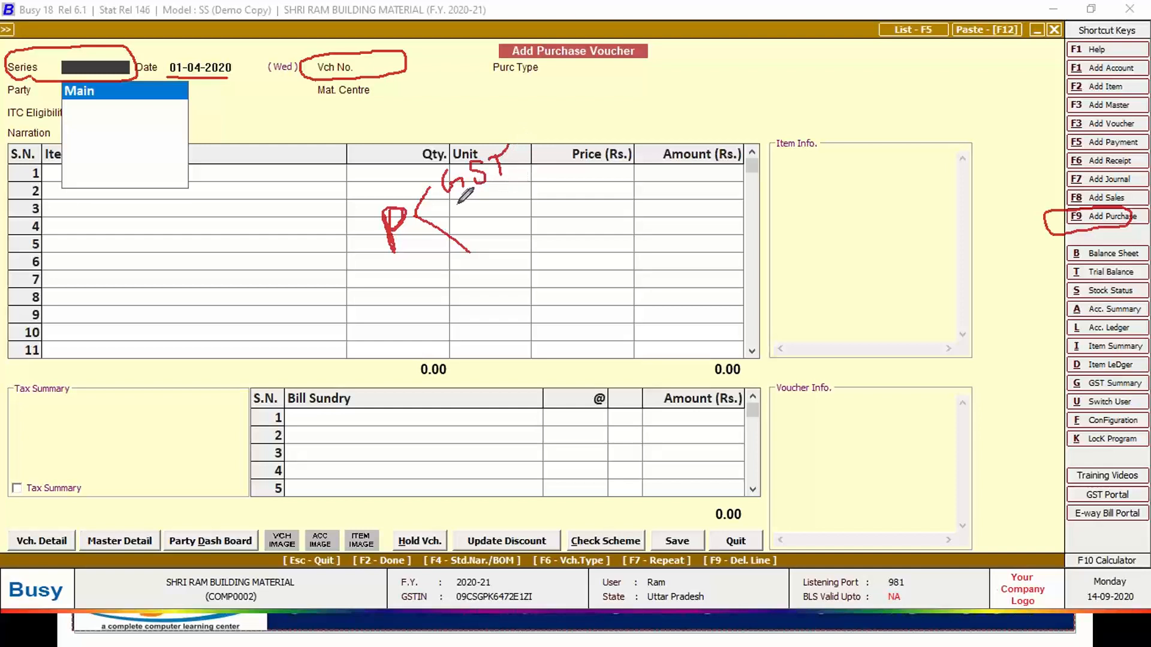
drag(446, 205, 512, 184)
mouse_move(465, 199)
mouse_down()
mouse_move(517, 183)
mouse_move(502, 193)
mouse_up()
drag(519, 159, 552, 135)
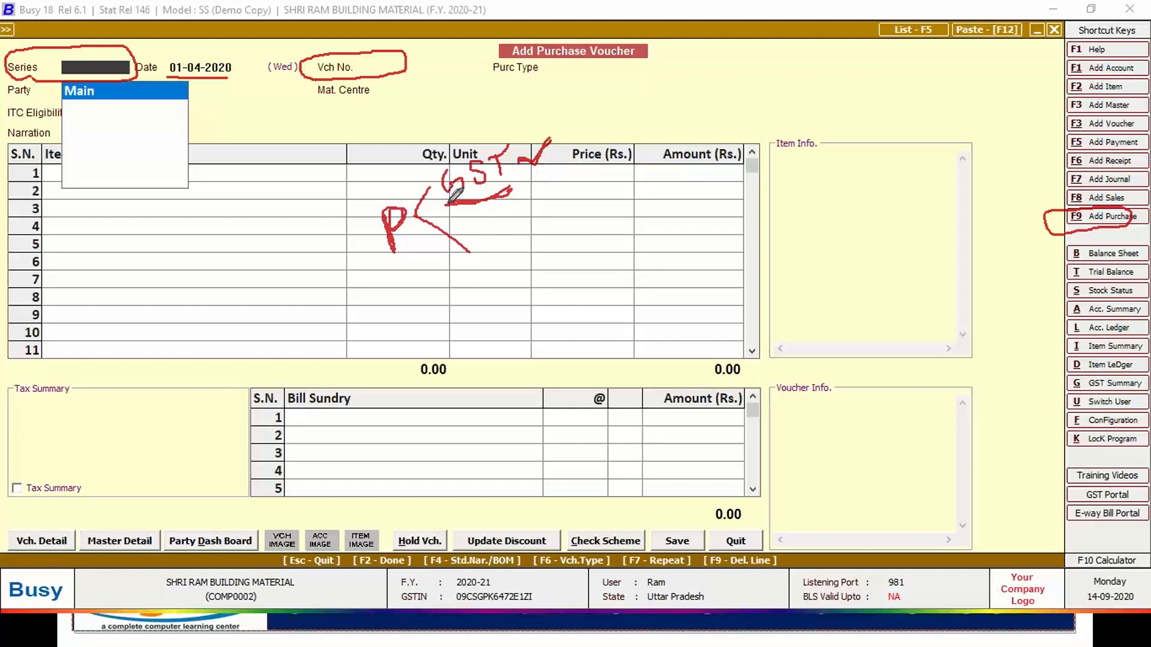
mouse_move(480, 236)
mouse_down()
mouse_move(489, 252)
mouse_move(518, 218)
mouse_move(522, 239)
mouse_move(543, 221)
mouse_move(537, 250)
mouse_move(574, 208)
mouse_up()
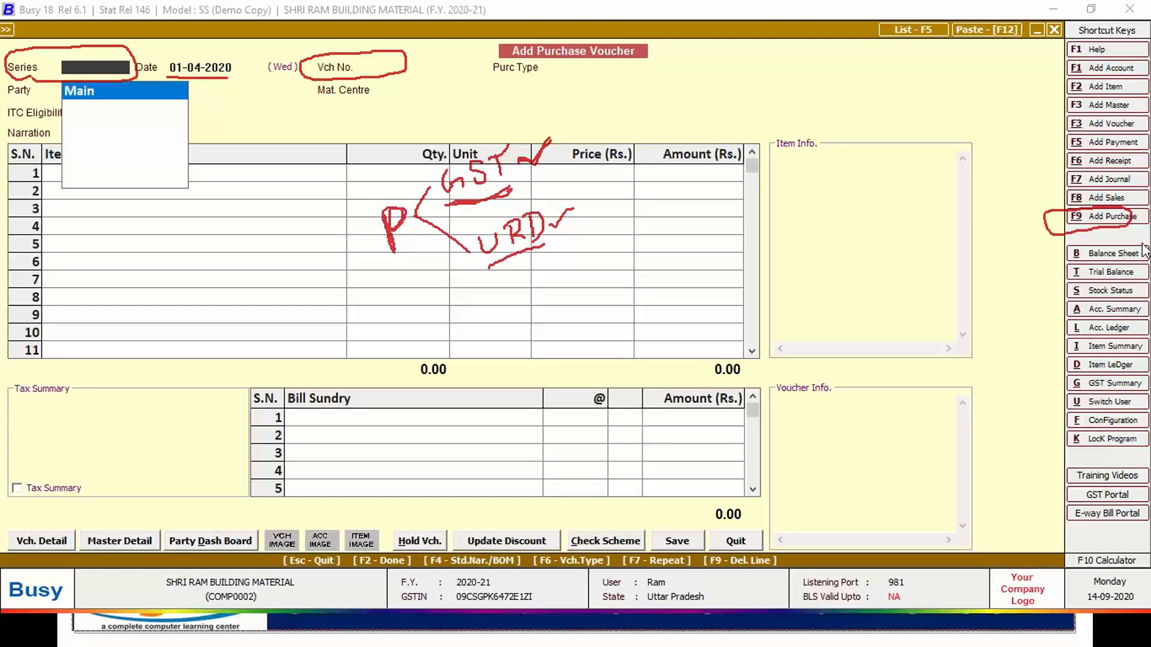
mouse_move(1077, 432)
mouse_down()
mouse_move(1060, 410)
mouse_move(1146, 414)
mouse_move(1116, 431)
mouse_move(1082, 429)
mouse_up()
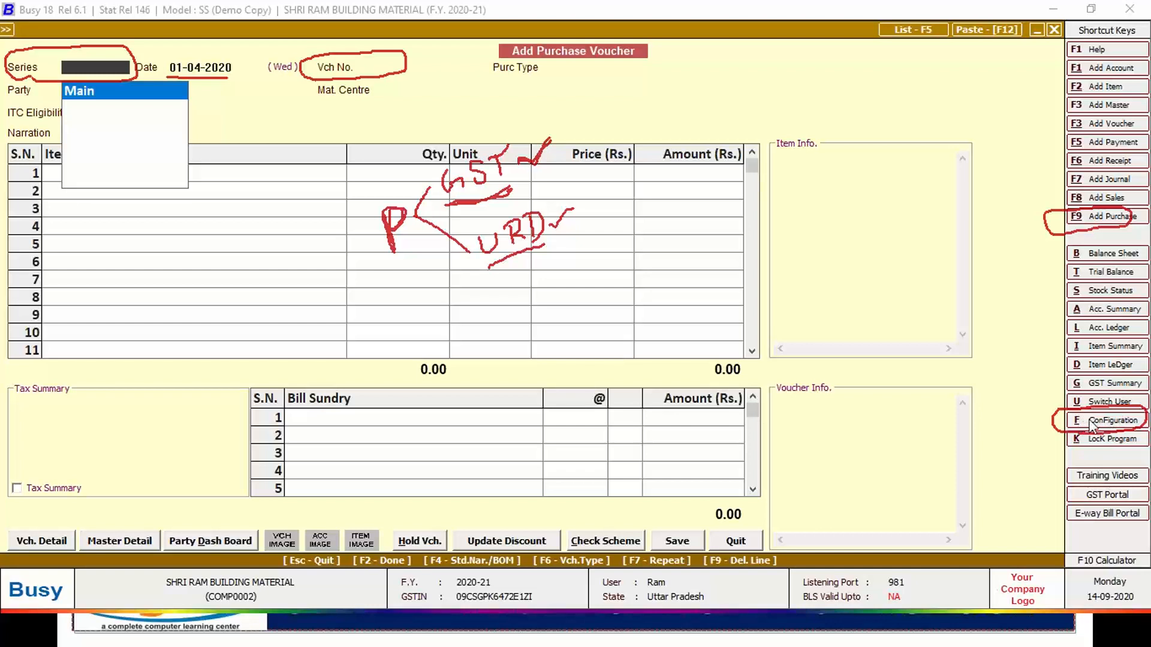
click(1092, 423)
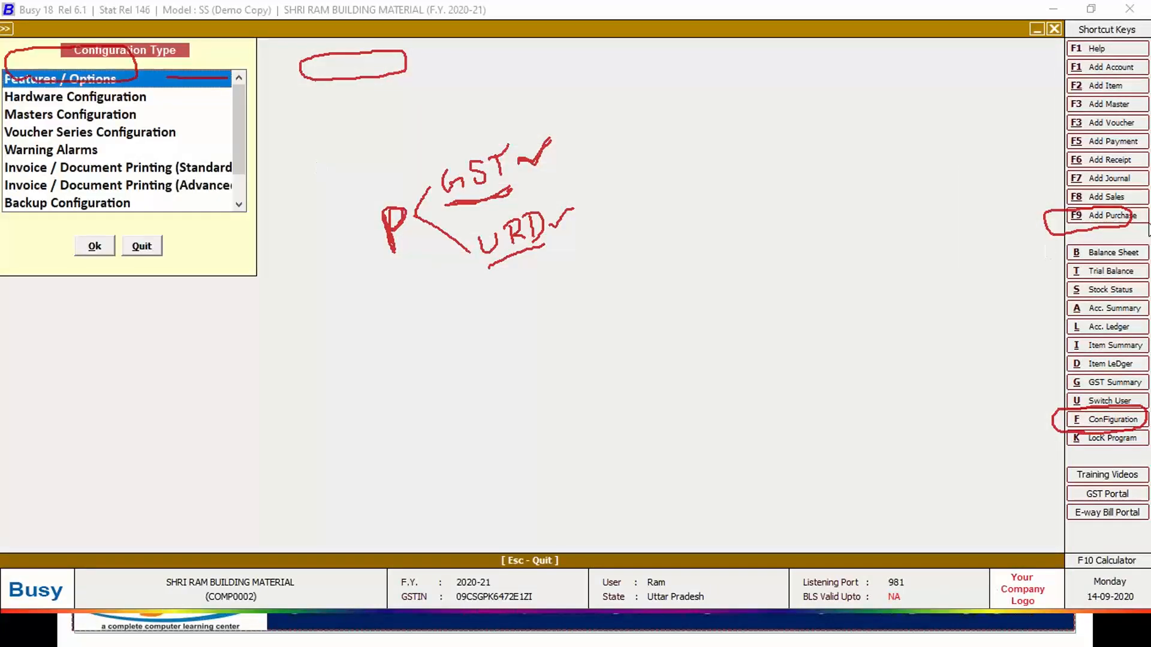
Choose Voucher Series Configuration from the Configuration Type list and confirm with Ok.
click(997, 360)
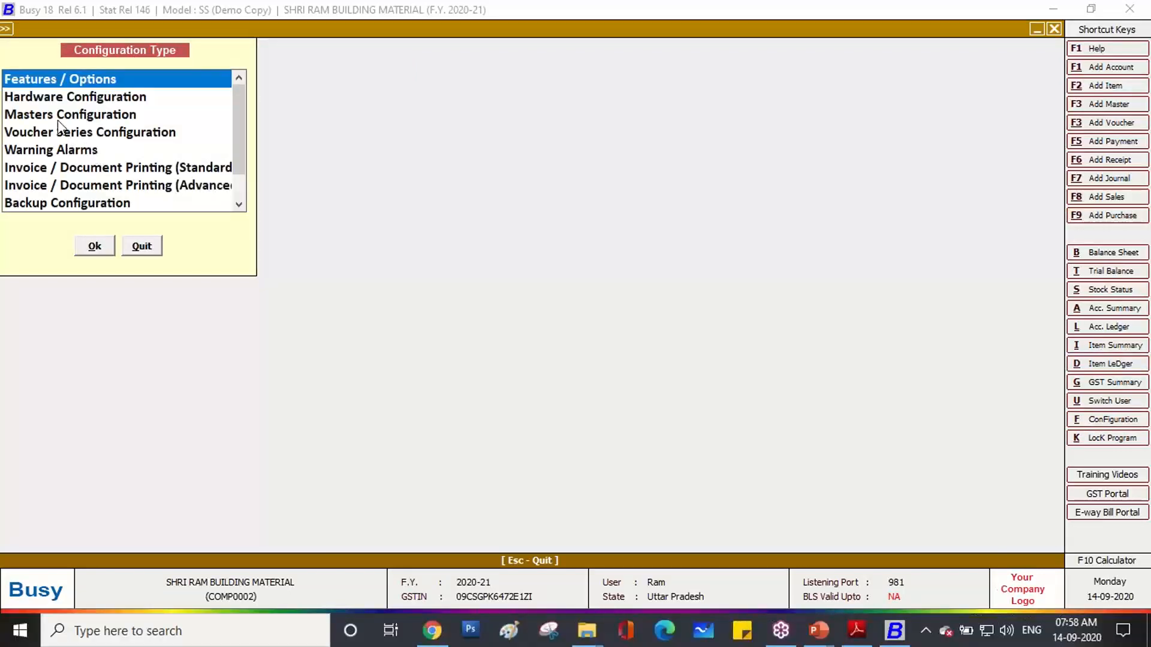
click(36, 138)
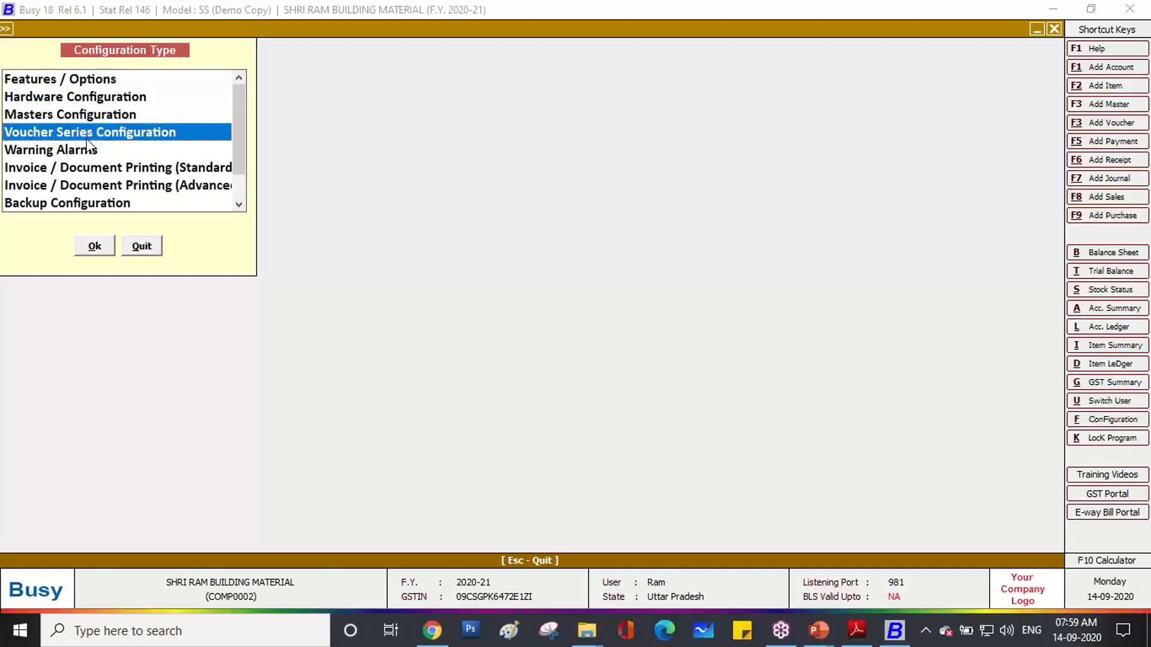
click(97, 248)
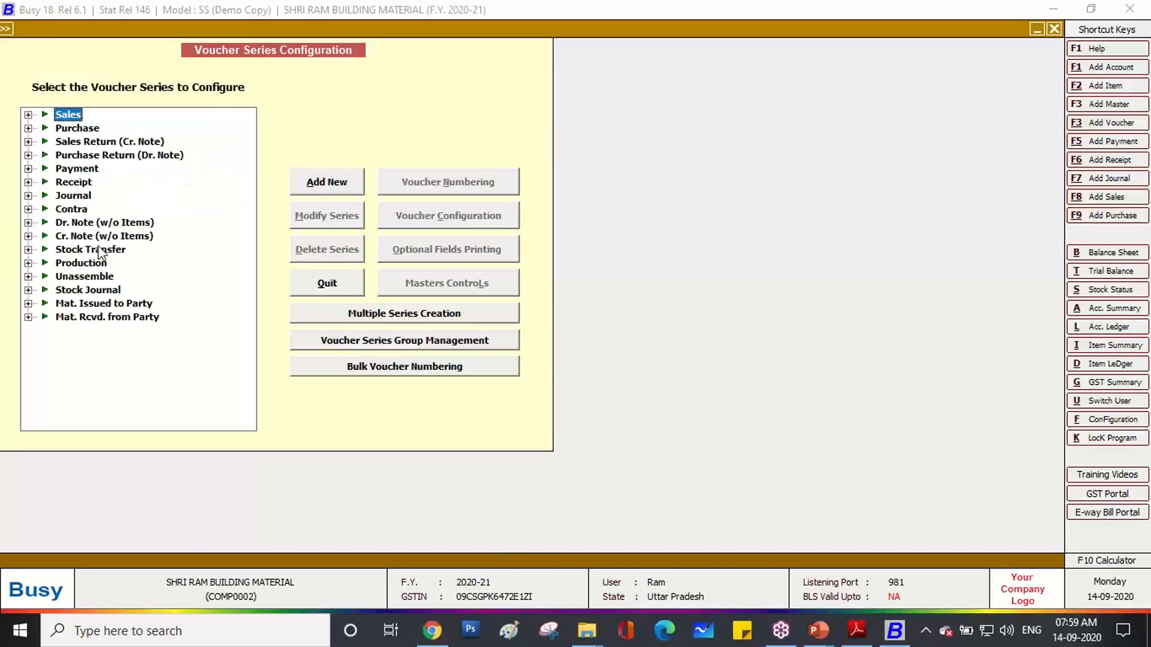
Rename the Main purchase series to GST.
click(28, 129)
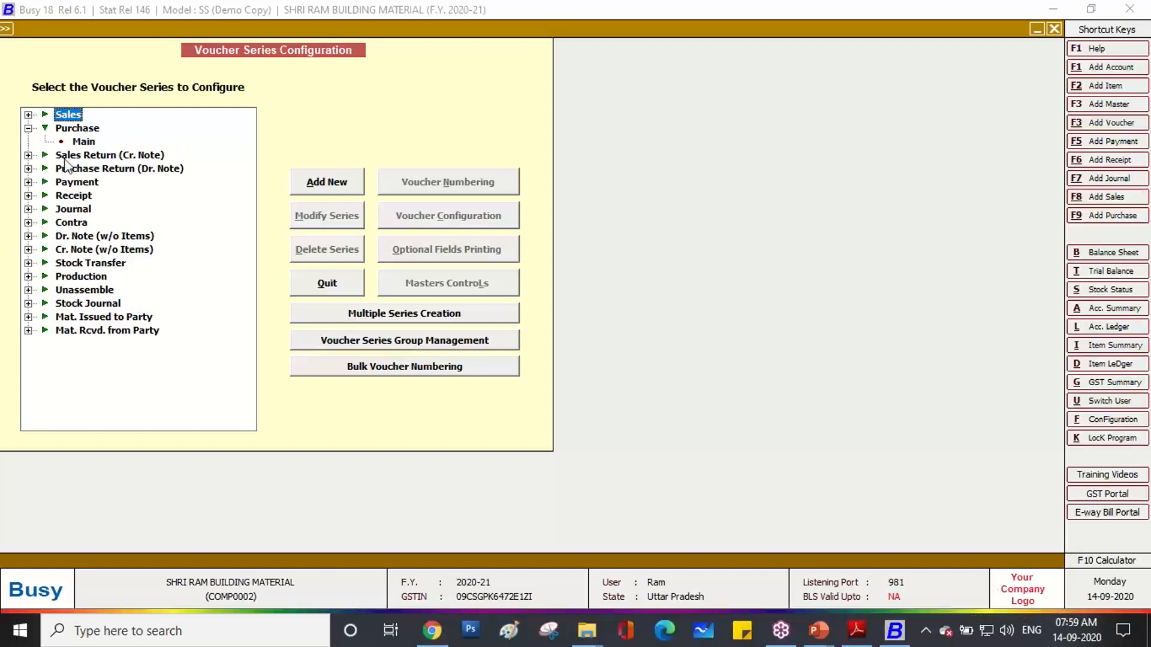
click(84, 142)
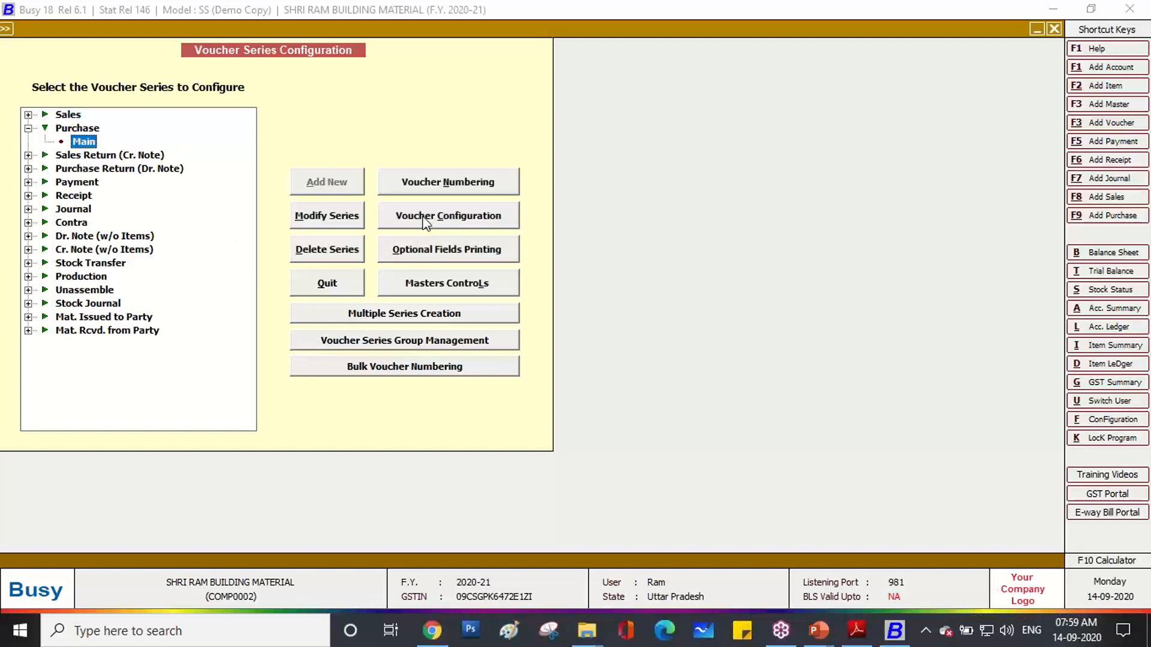
click(351, 220)
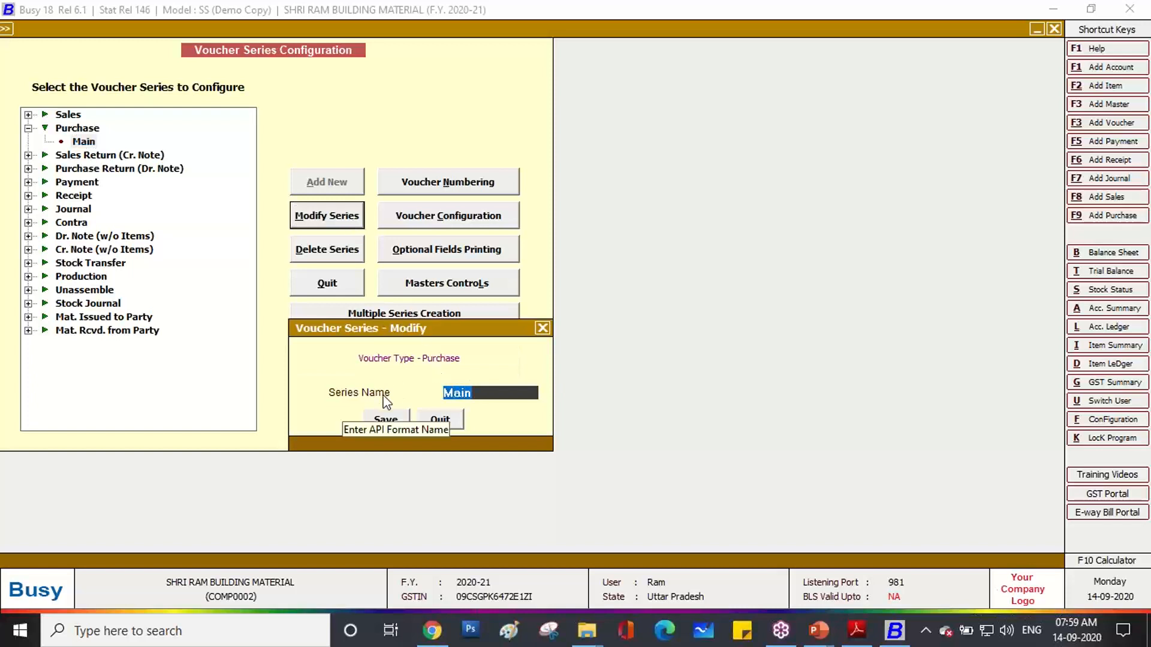
text(GST)
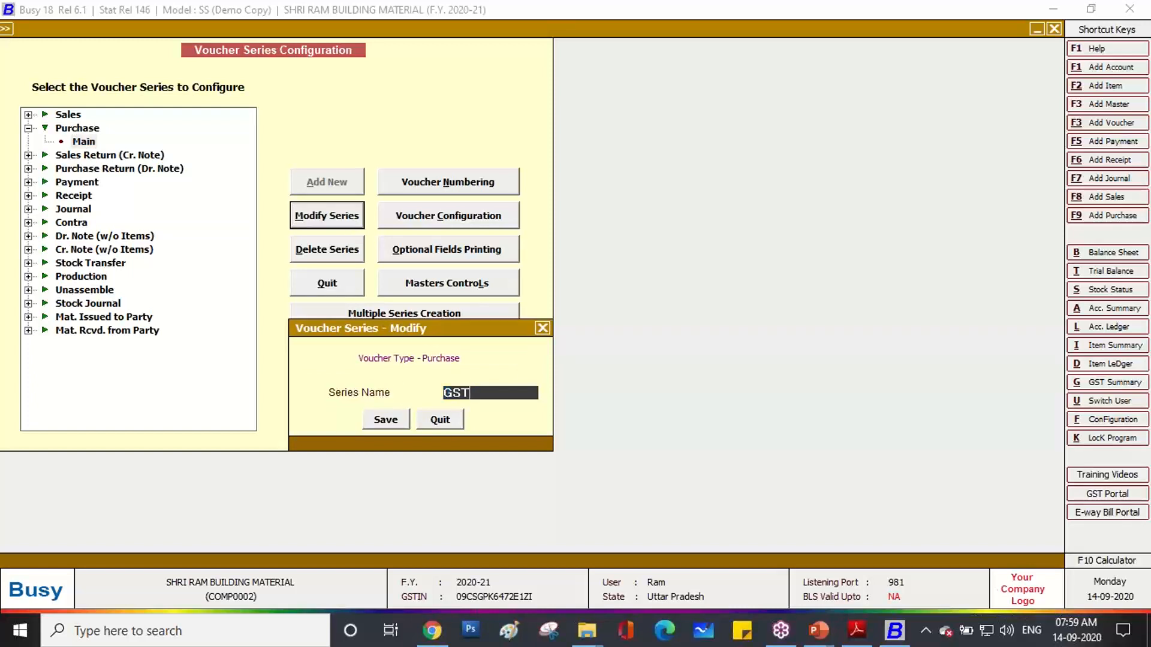
click(385, 419)
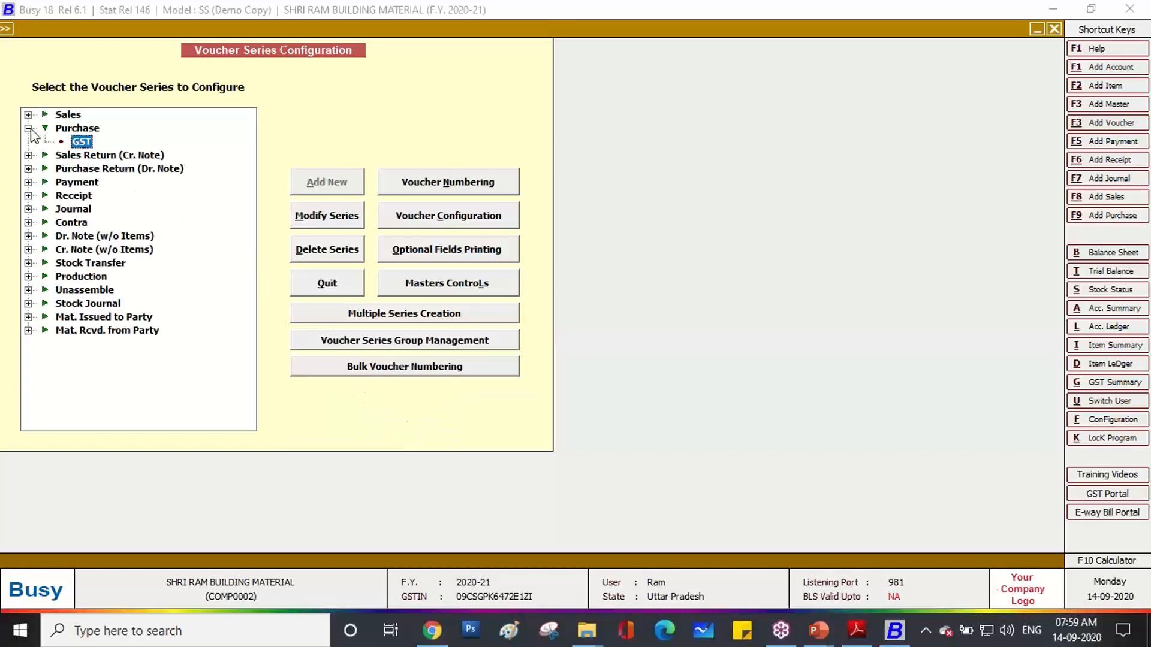
Add a 'W/O GST' purchase series, then open Voucher Numbering for the GST series.
click(57, 128)
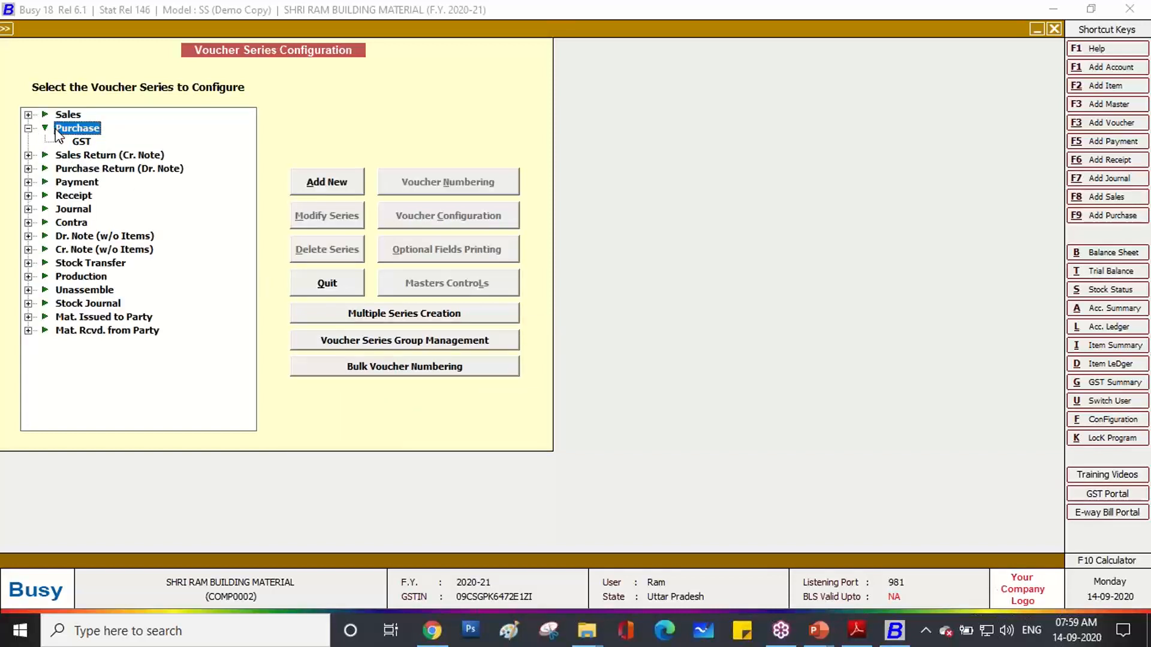
click(309, 184)
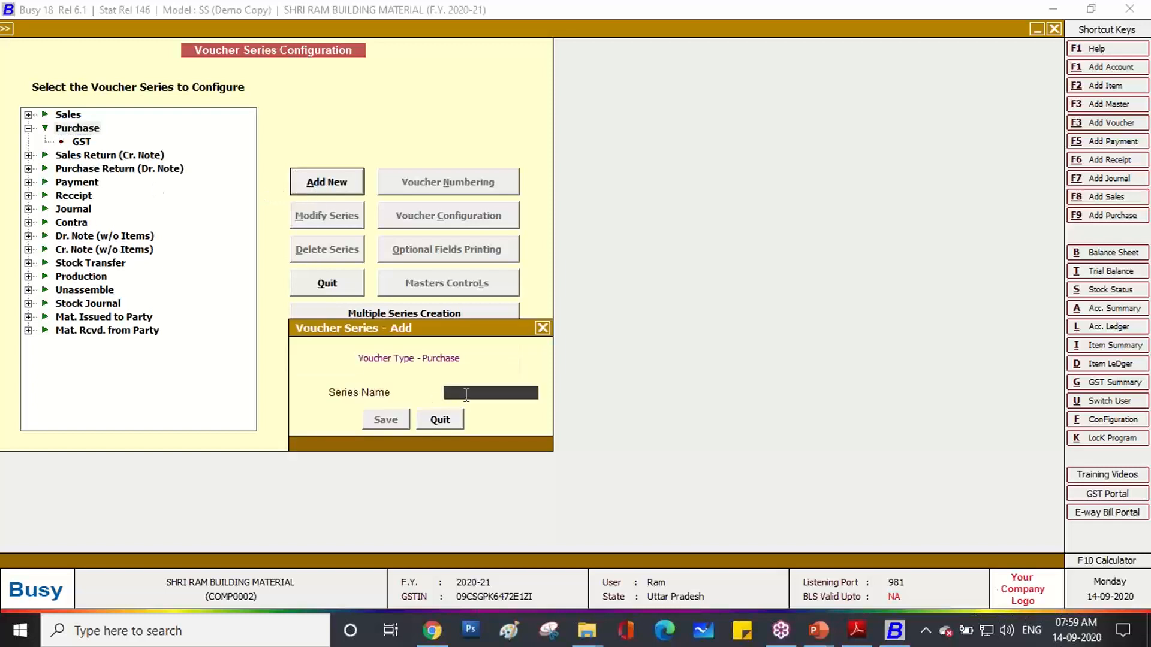
text(W/O GST)
click(384, 418)
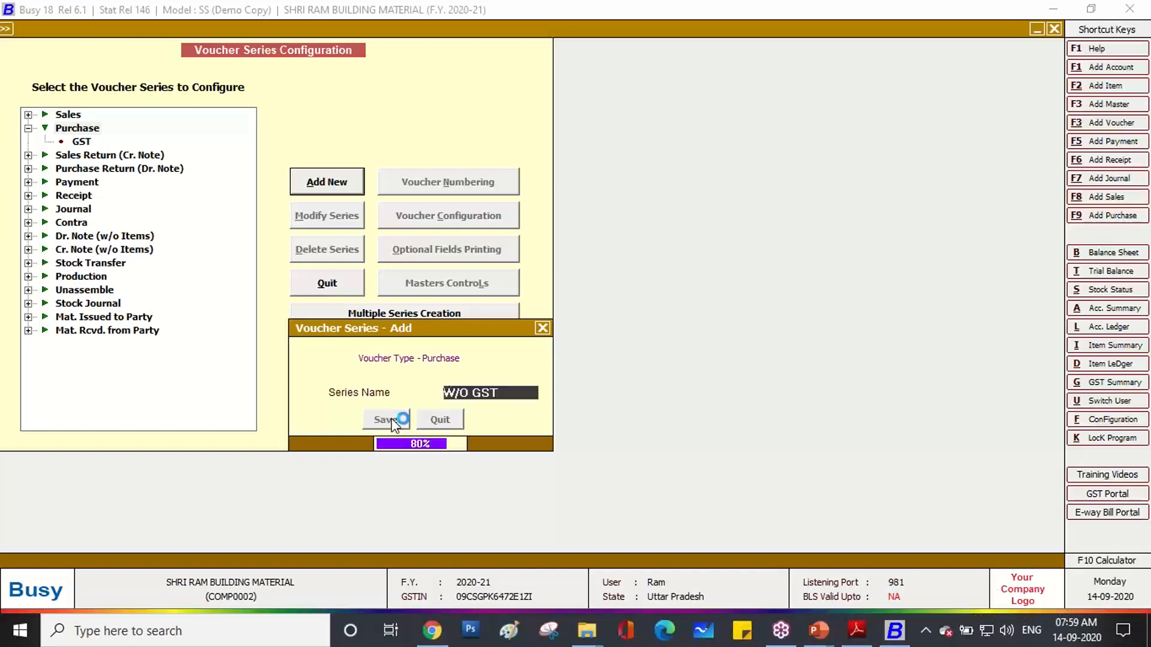
click(83, 141)
click(432, 183)
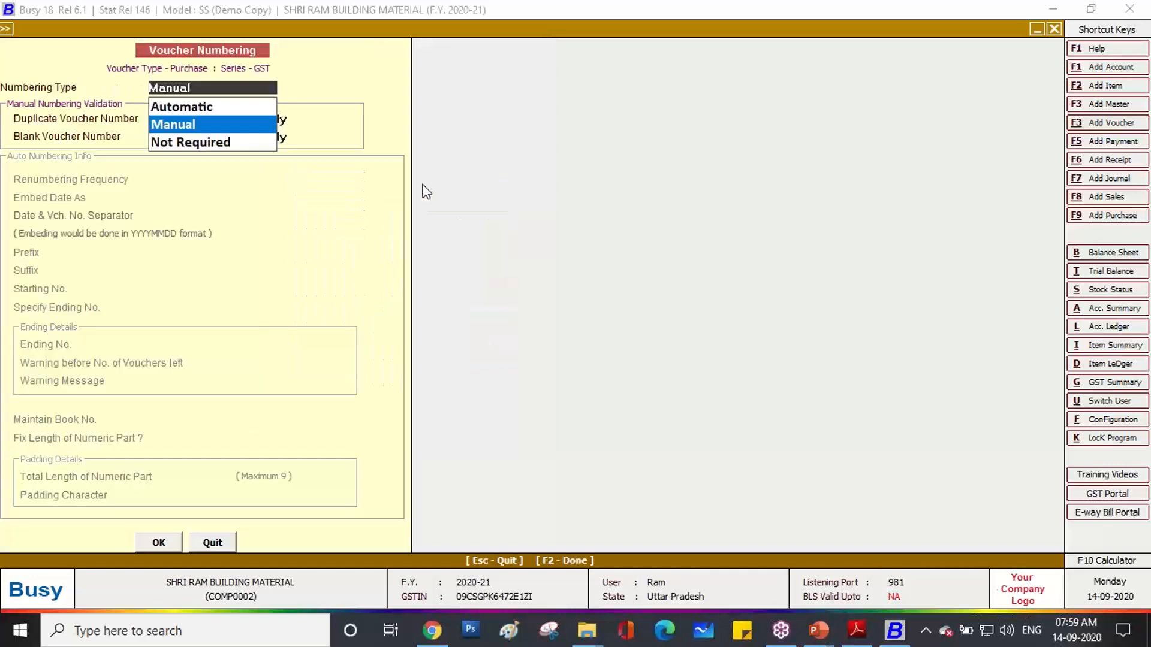
Set GST series numbering to Automatic, renumbered yearly, with the year not embedded.
key(Up)
key(Return)
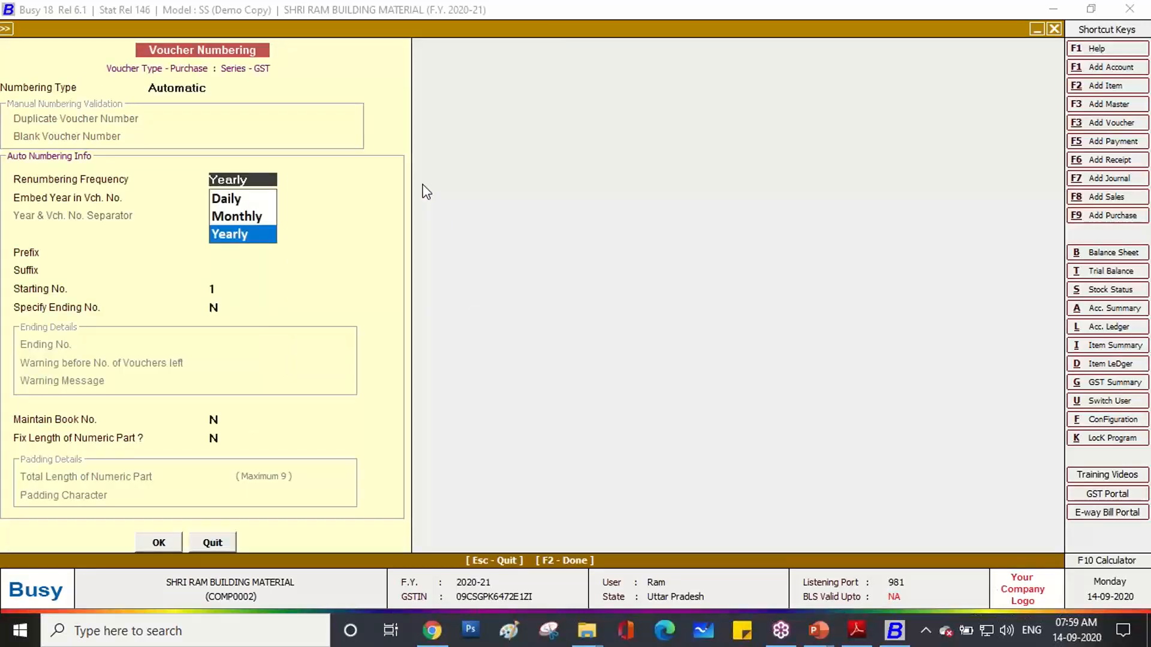
key(Return)
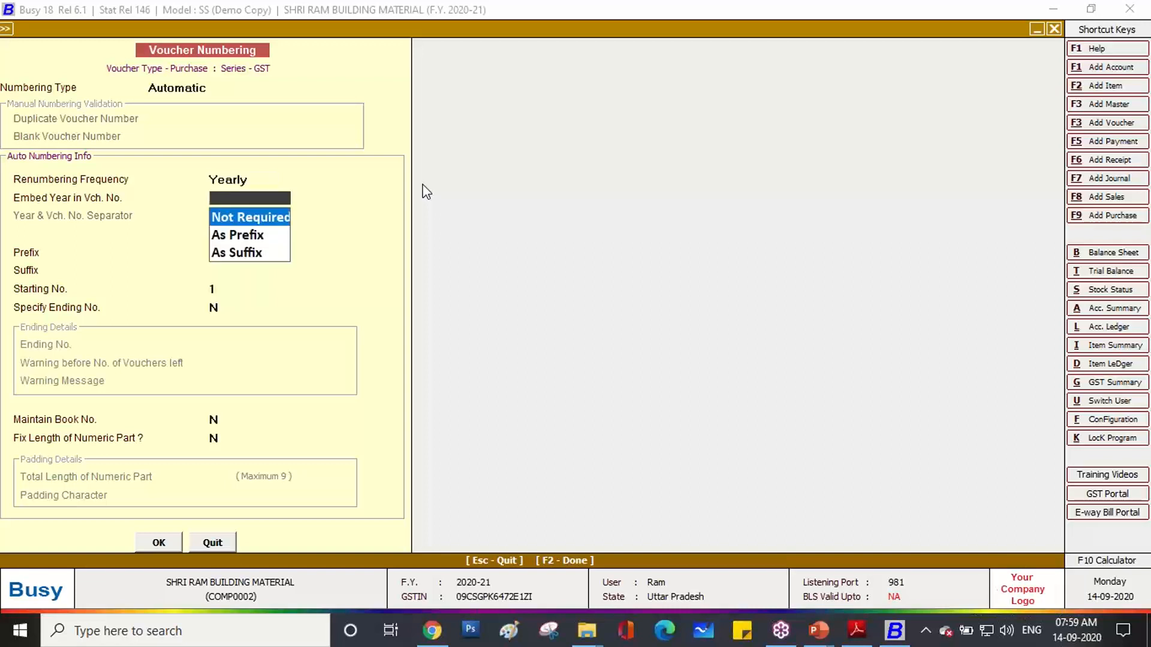
key(Return)
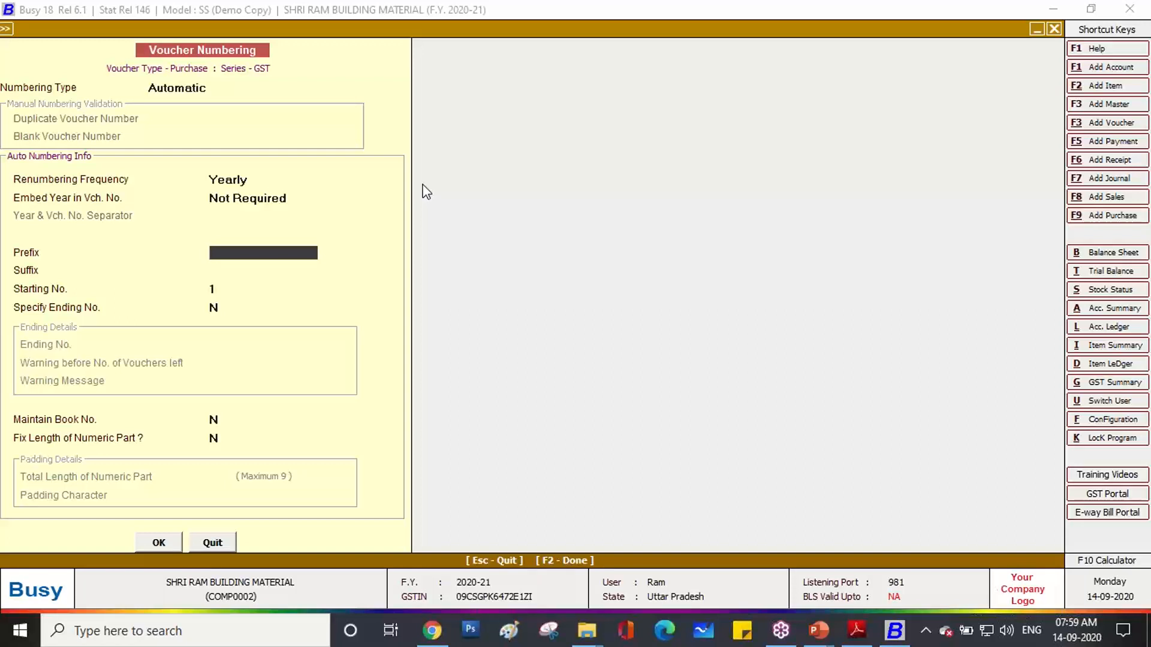
Give the GST series prefix GST-, no suffix, starting number 1, and confirm renumbering.
text(GST/)
key(BackSpace)
text(-)
key(Return)
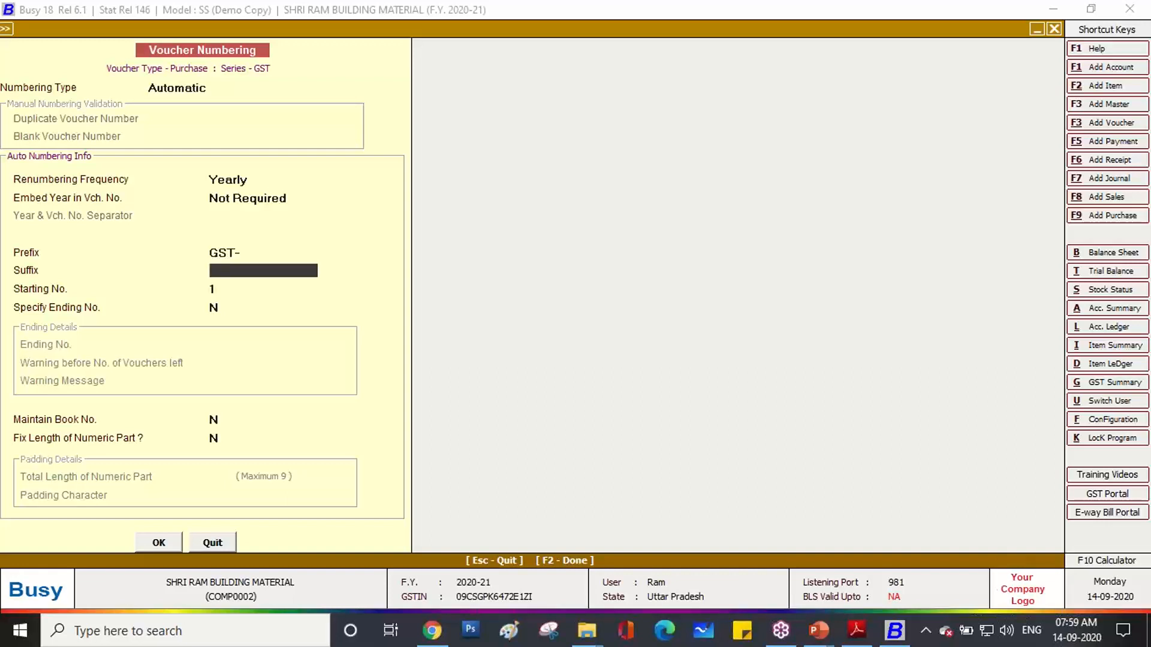
key(Return)
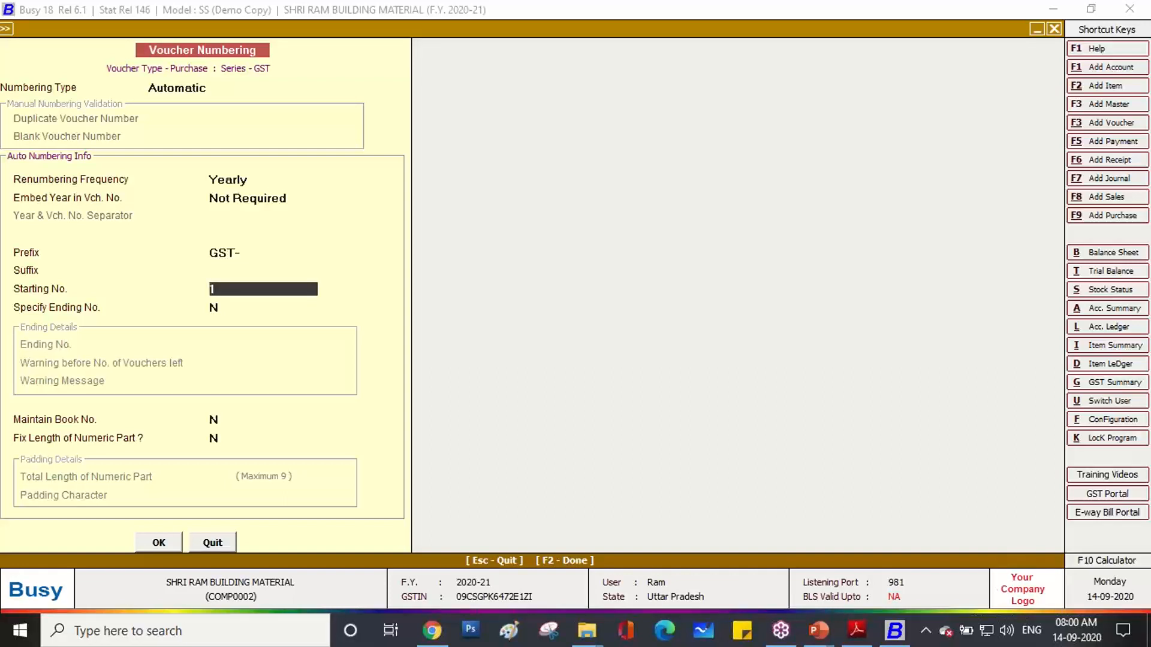
key(Return)
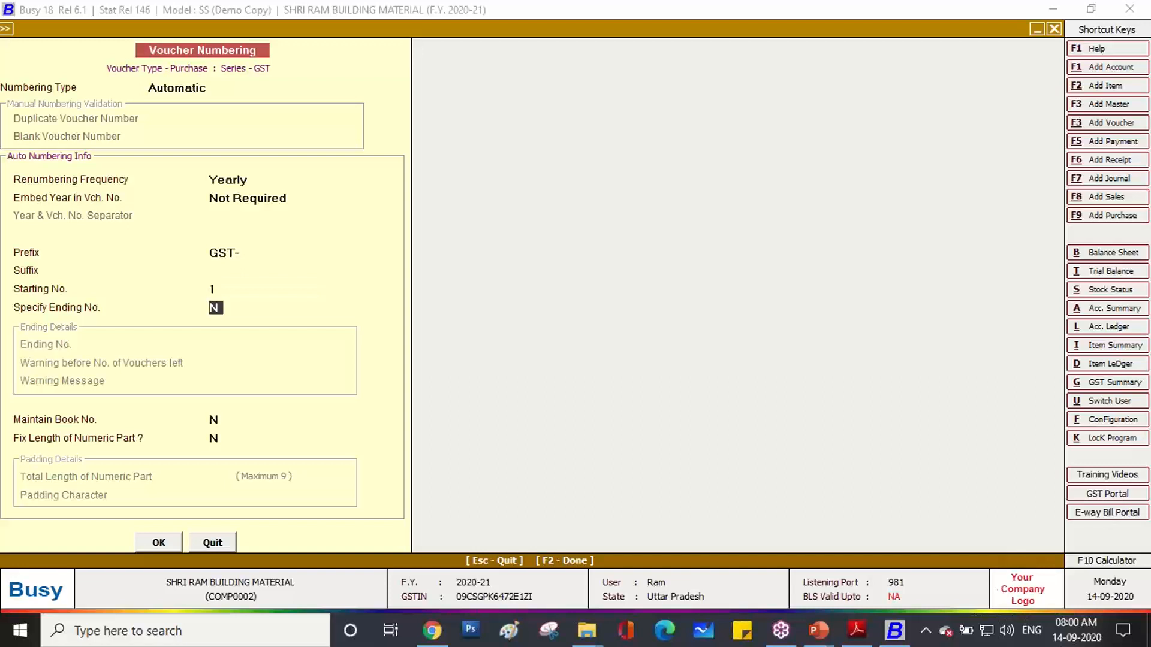
key(Return)
key(Return)
key(Return)
key(Return)
key(Left)
key(Return)
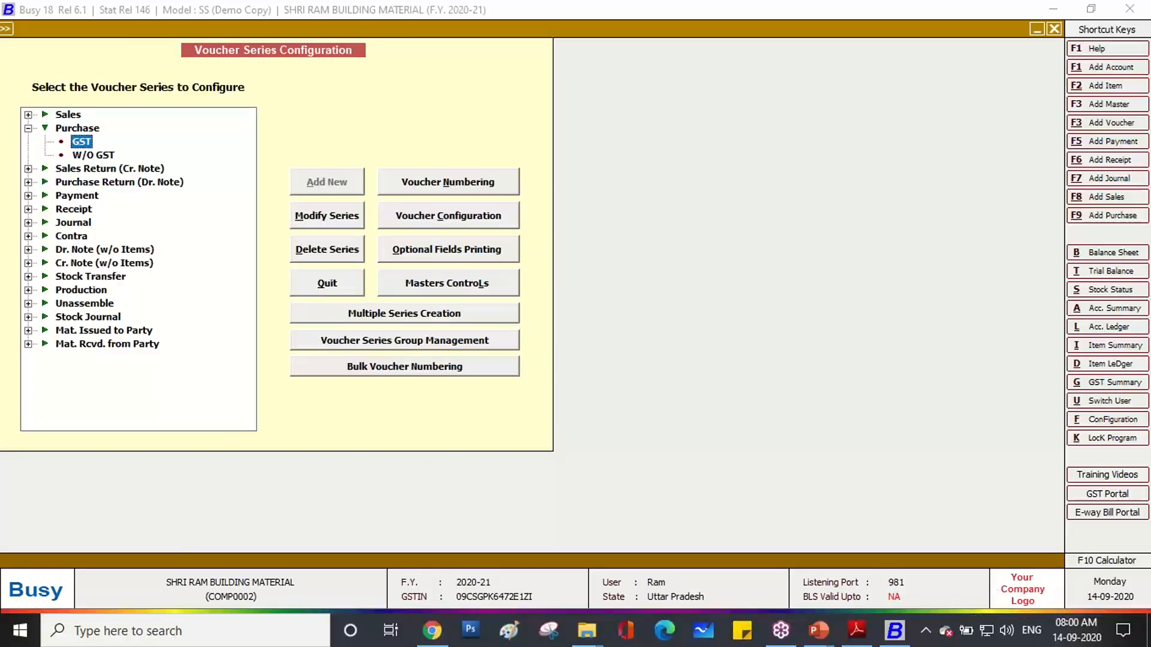
Set the W/O GST series to Automatic yearly numbering, year not embedded, with prefix URD-, and renumber.
click(93, 157)
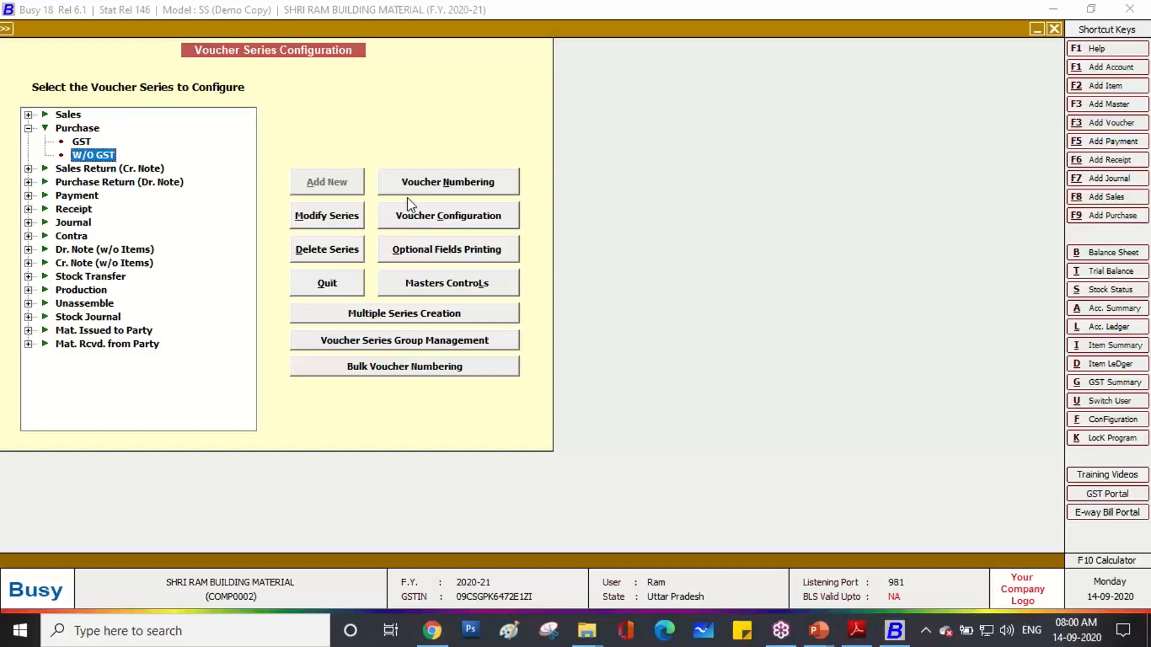
click(423, 182)
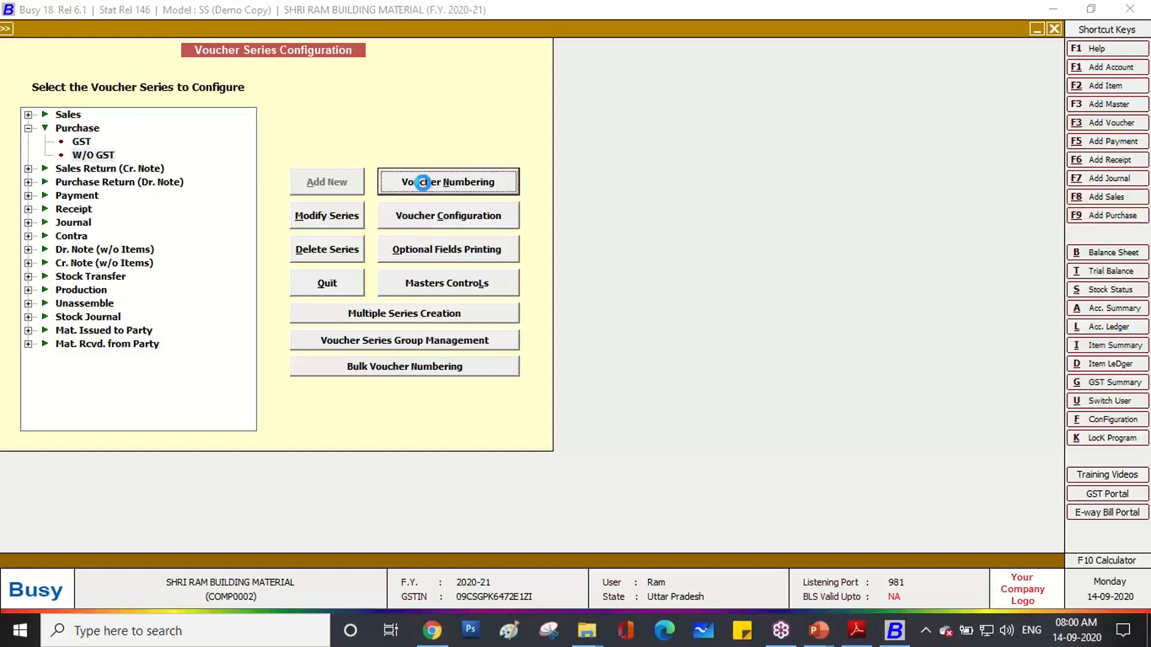
key(Up)
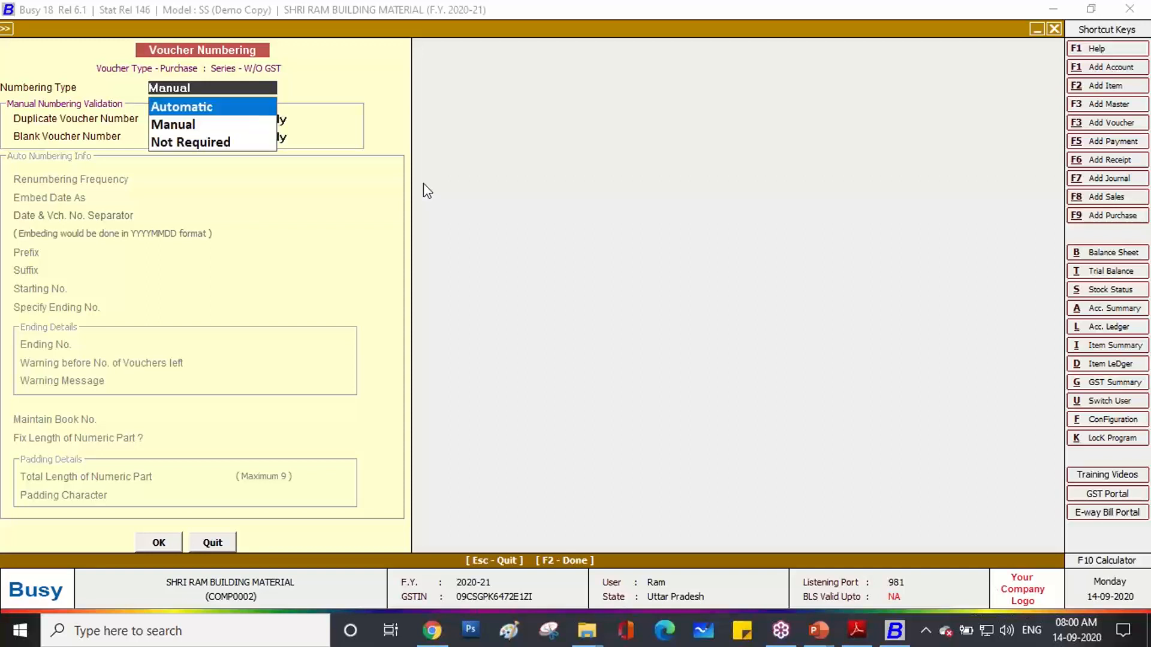
key(Return)
key(Return)
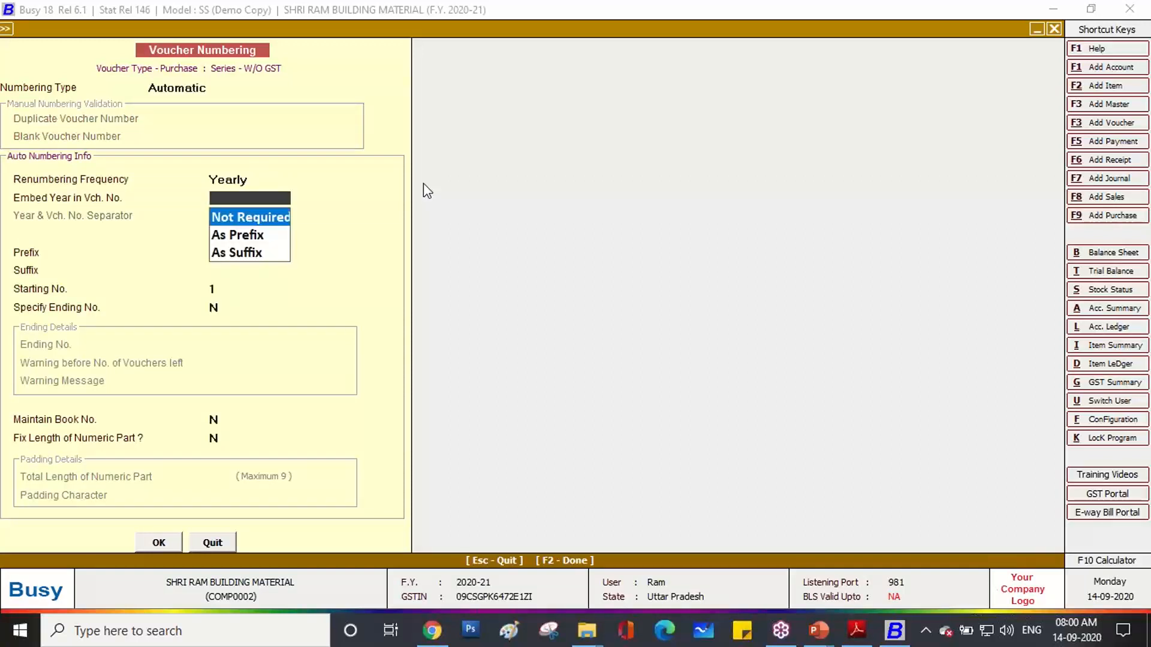
key(Return)
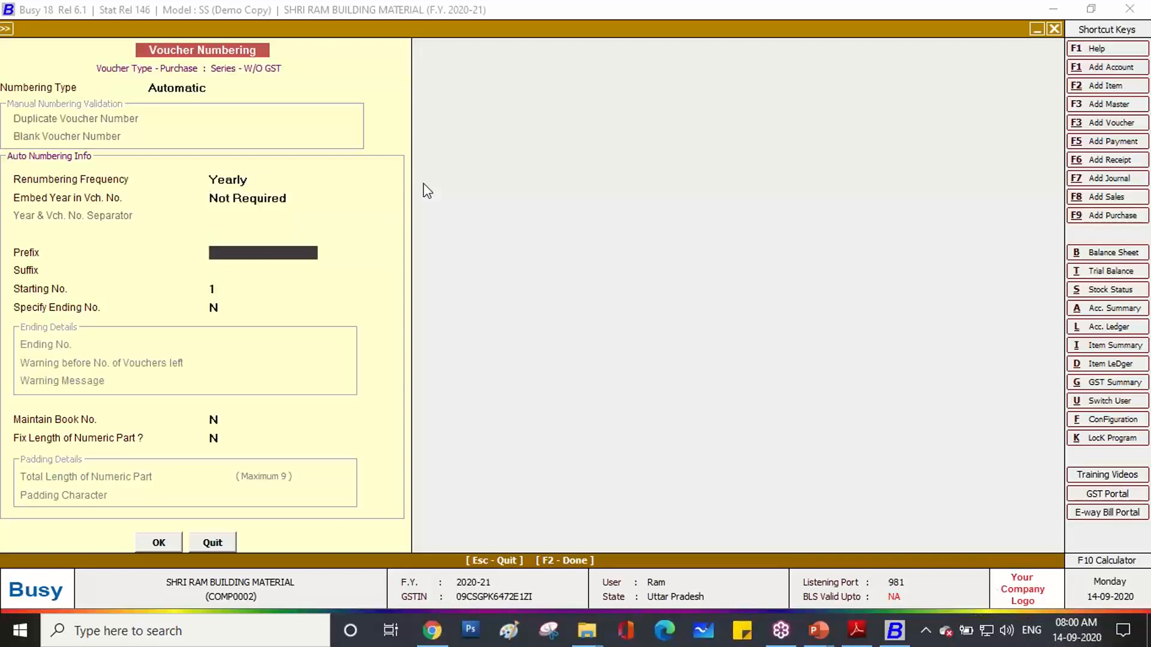
text(URD-)
key(Return)
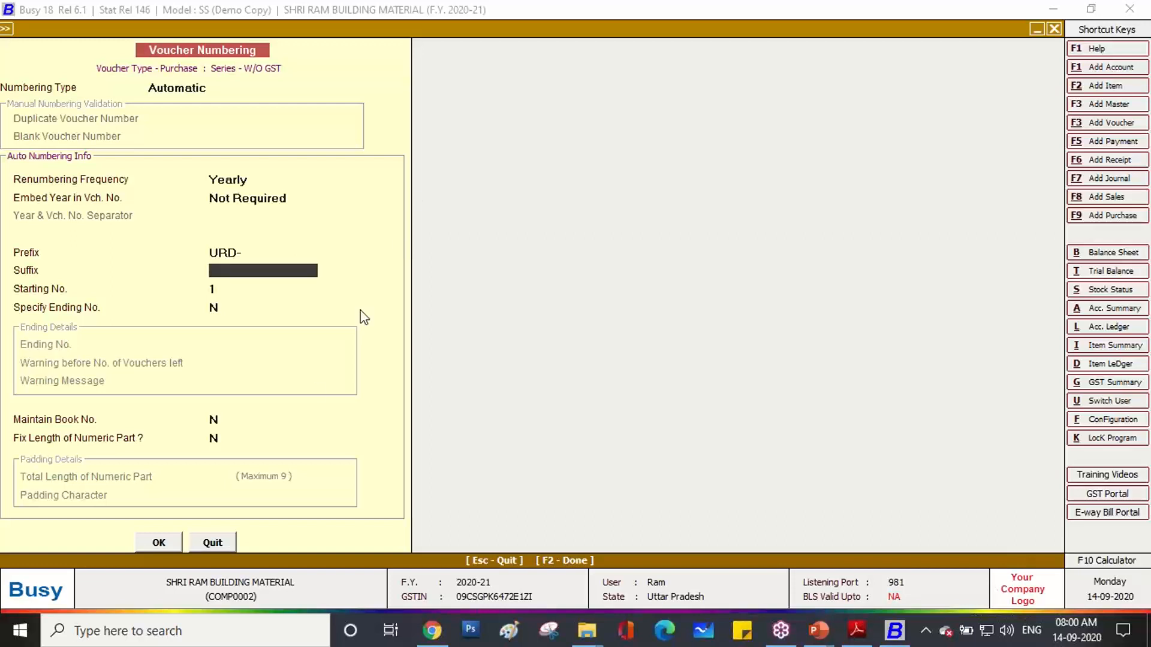
click(170, 538)
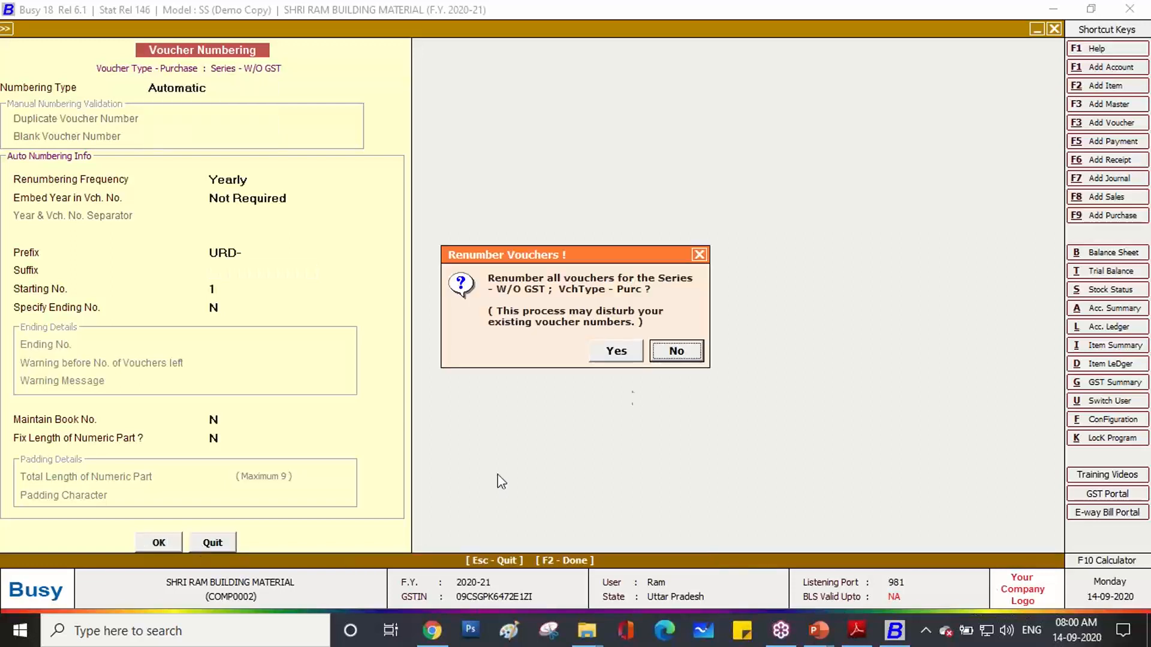
click(628, 351)
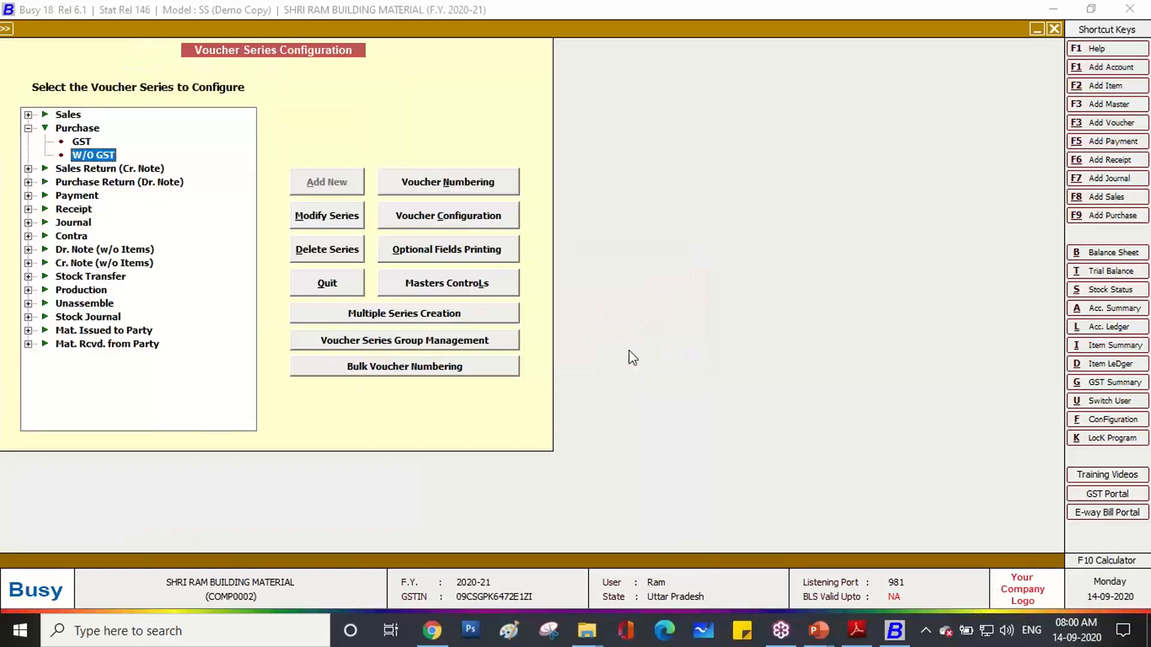
key(Escape)
Begin a new purchase voucher and choose the GST series so it becomes GST-1.
key(F9)
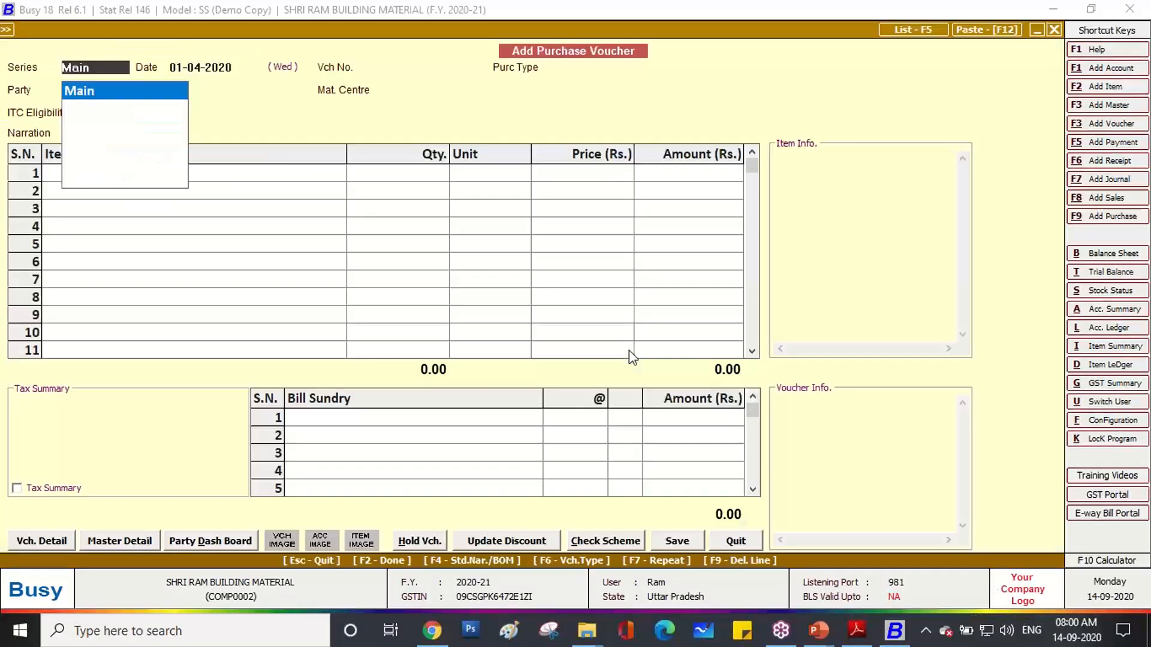
key(Escape)
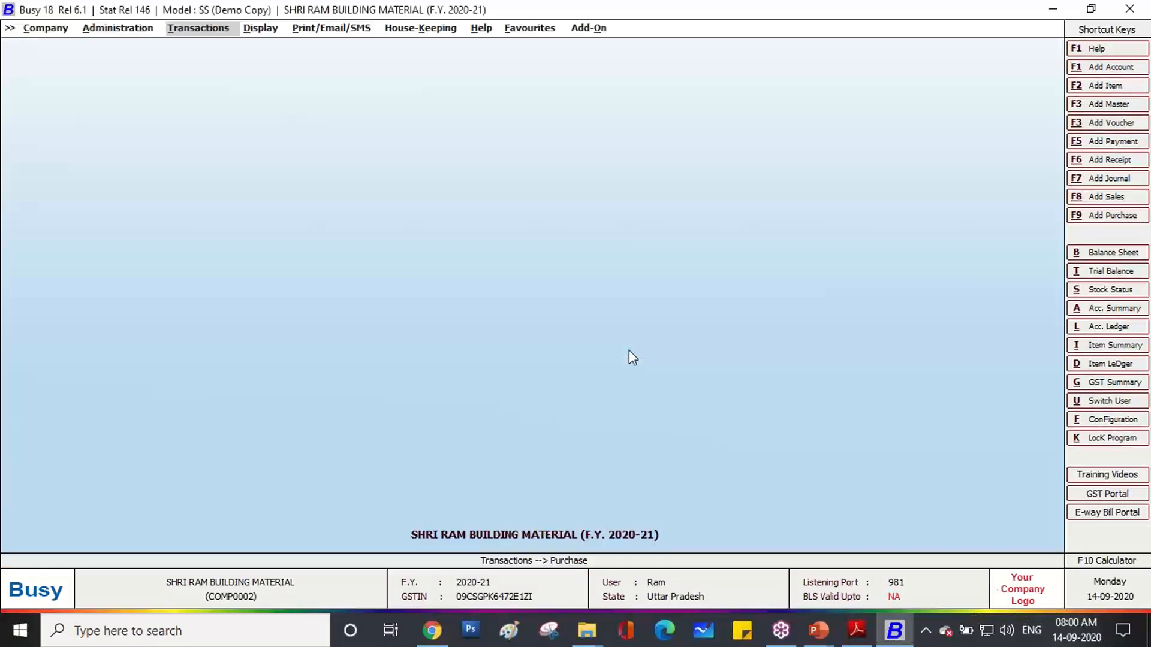
click(1094, 216)
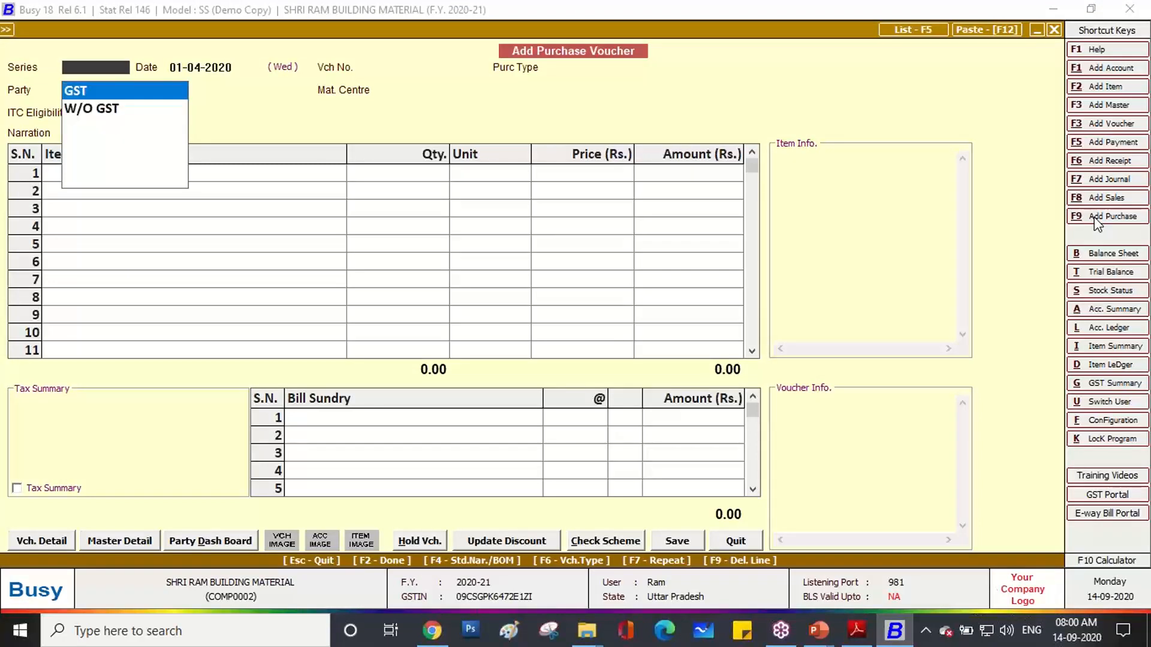
key(Return)
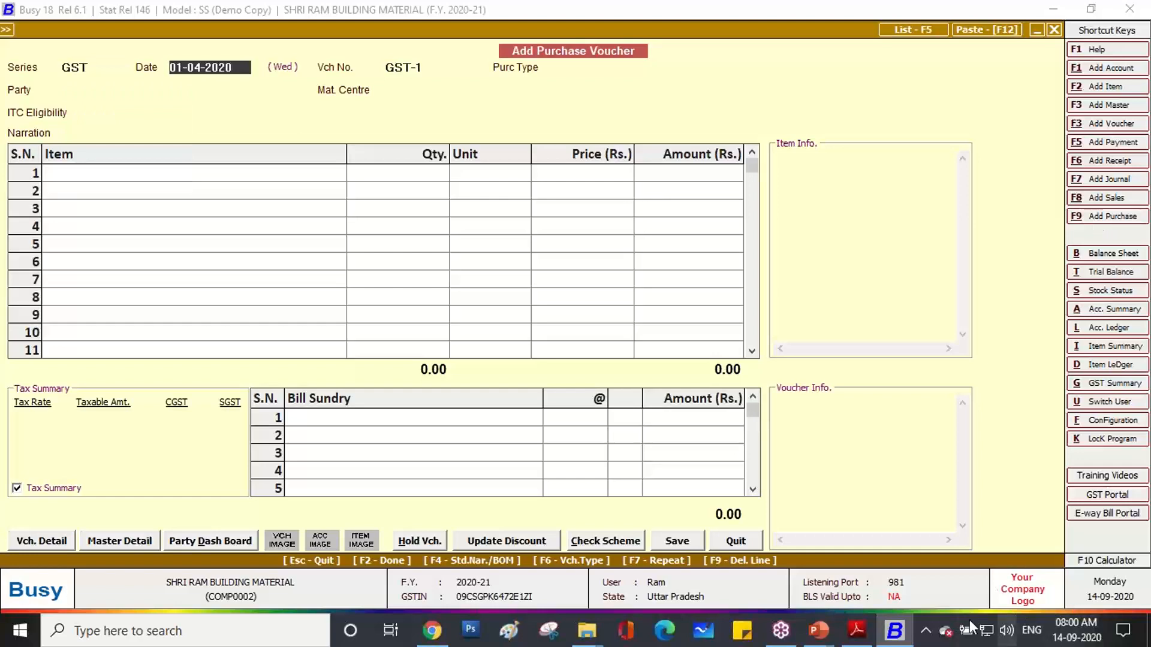
click(856, 631)
Find the invoice date 20-04-2020 in the PDF and enter it as the voucher date.
scroll(440, 312, up, 3)
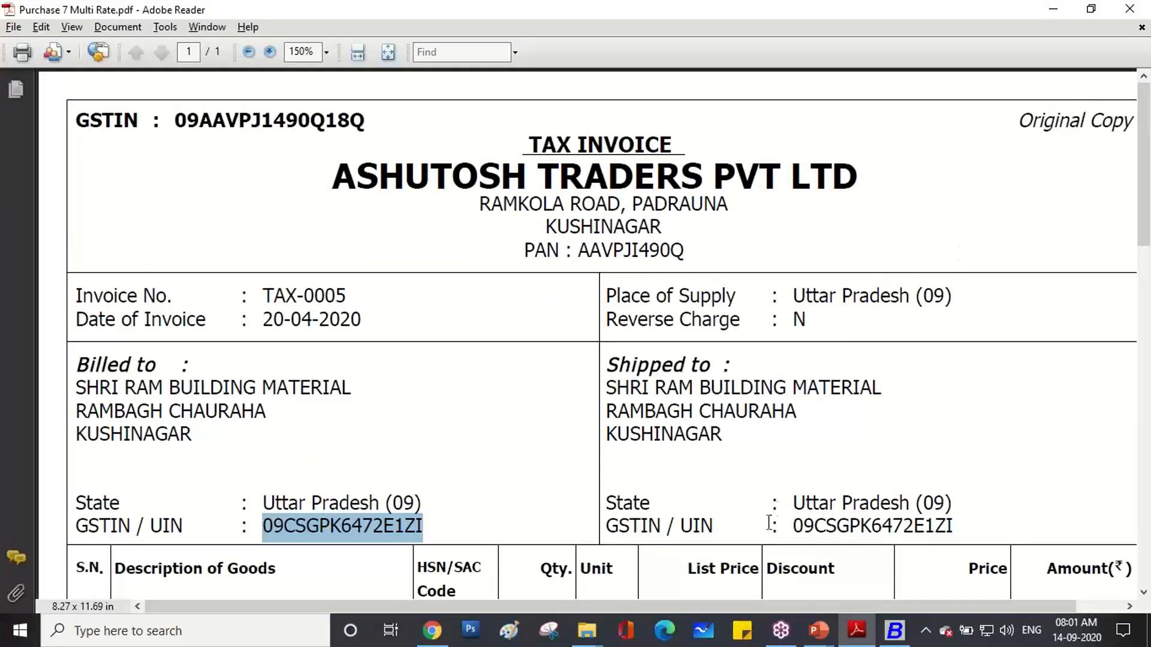
drag(263, 319, 352, 321)
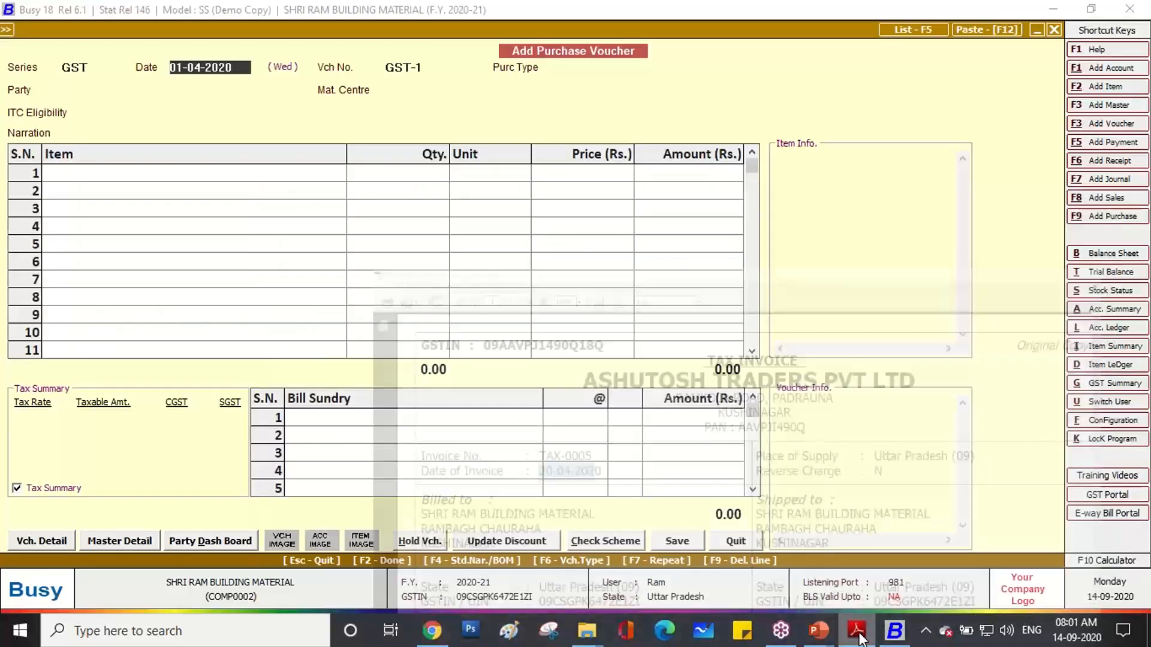
click(894, 631)
text(20-04)
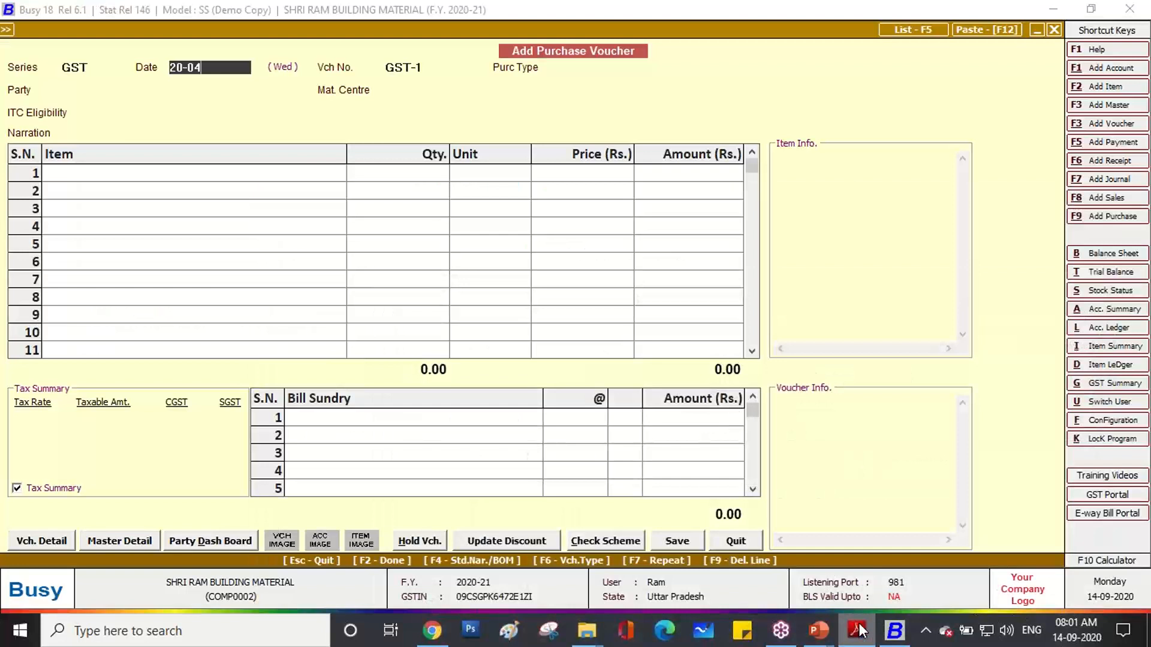
text(-2020)
Confirm date 20-04-2020, choose purchase type L/GST-MultiRate, and start adding a new party account.
key(Return)
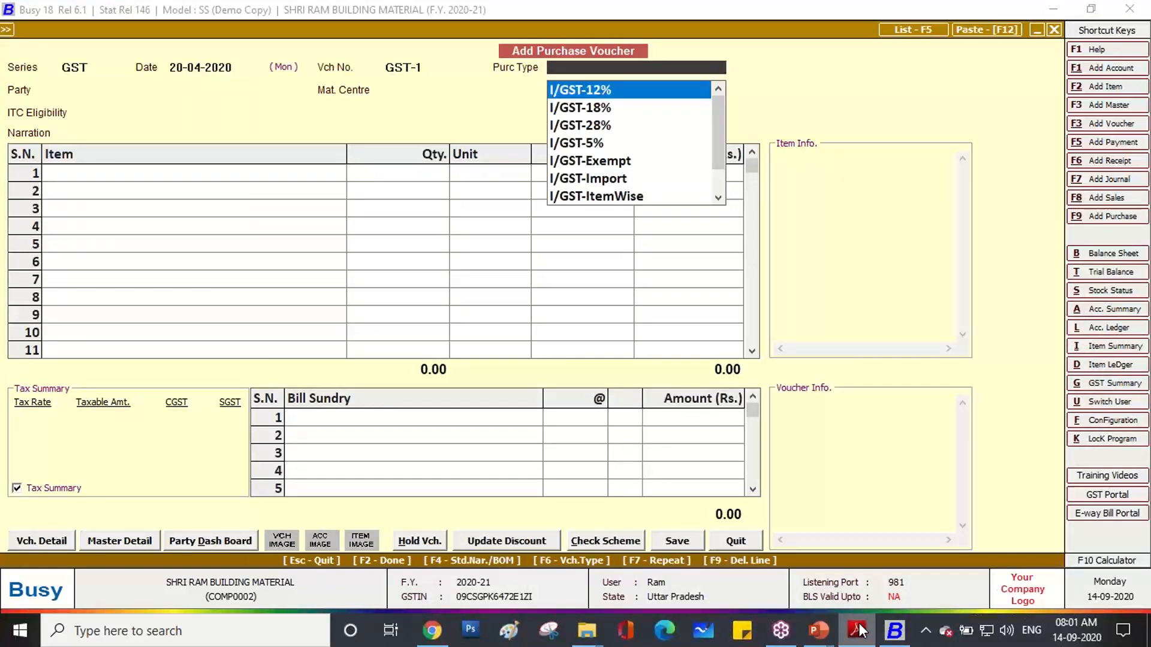
mouse_move(818, 630)
click(866, 587)
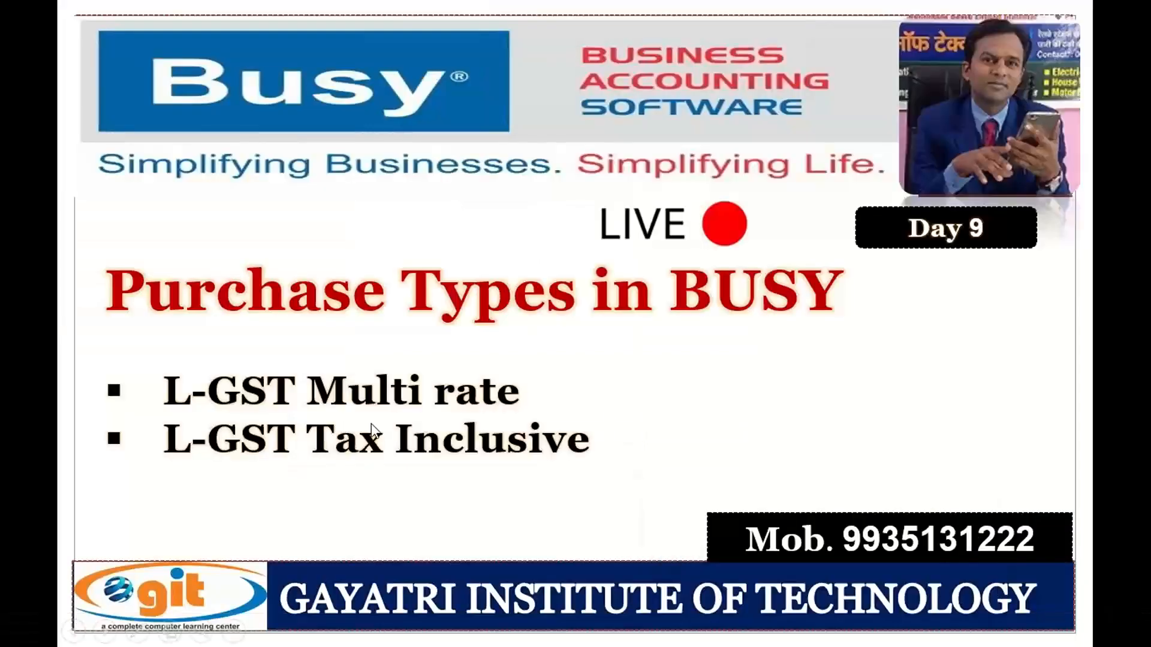
key(alt+Tab)
key(alt+Tab)
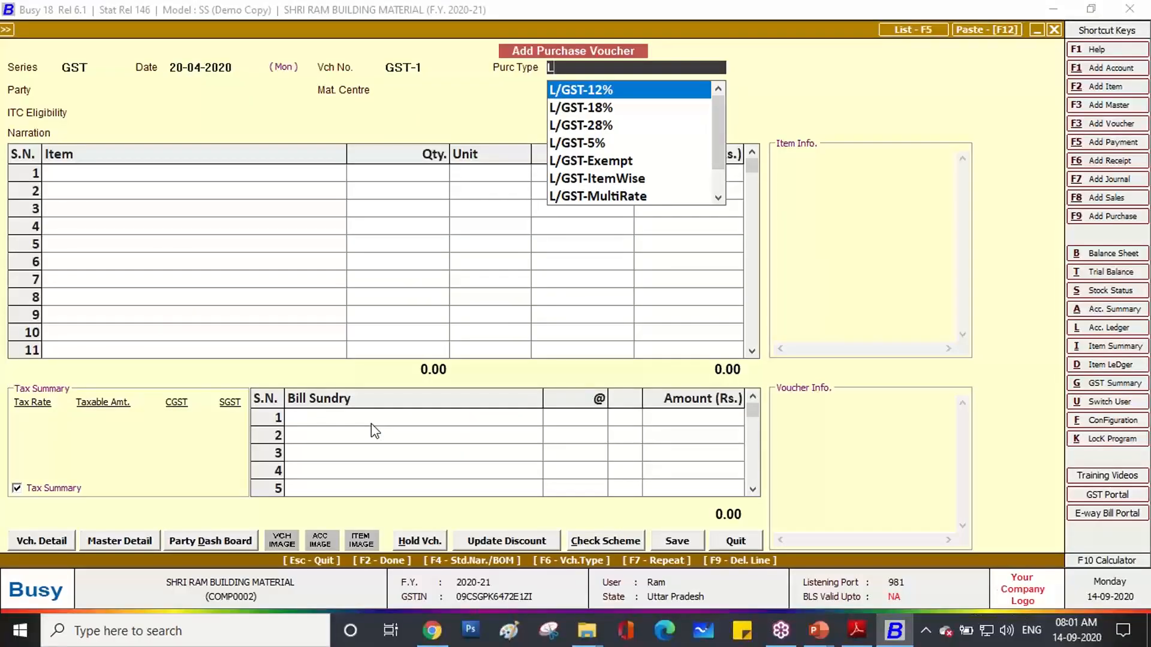
key(Down)
key(Down)
key(Down)
key(Down)
key(Down)
key(Down)
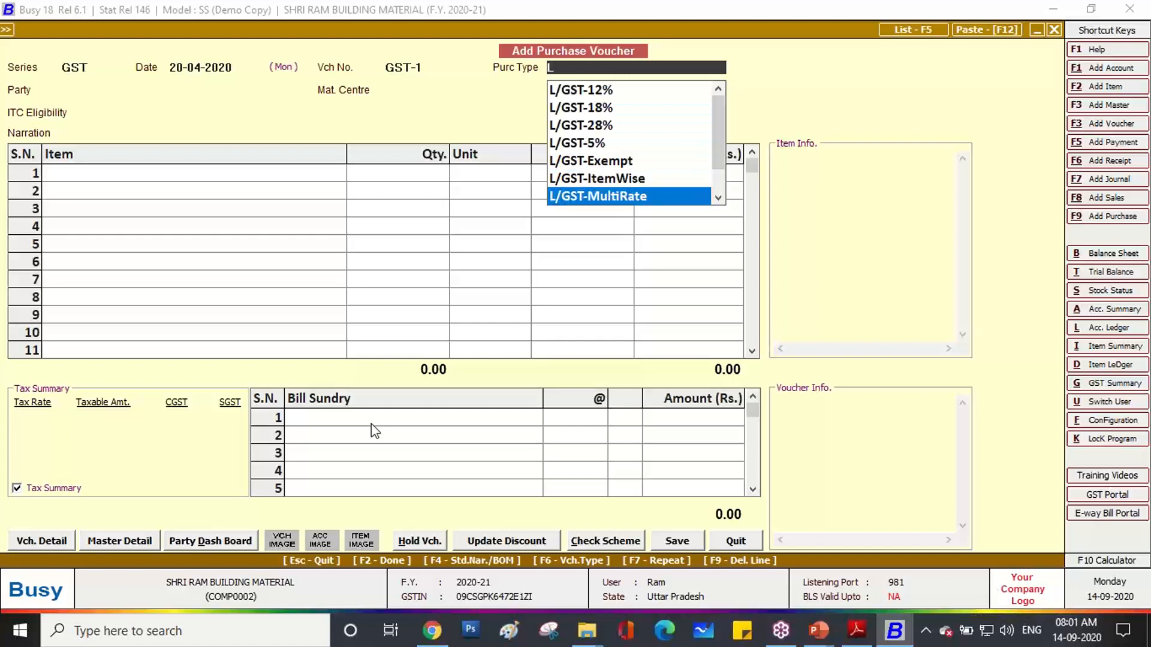
key(Return)
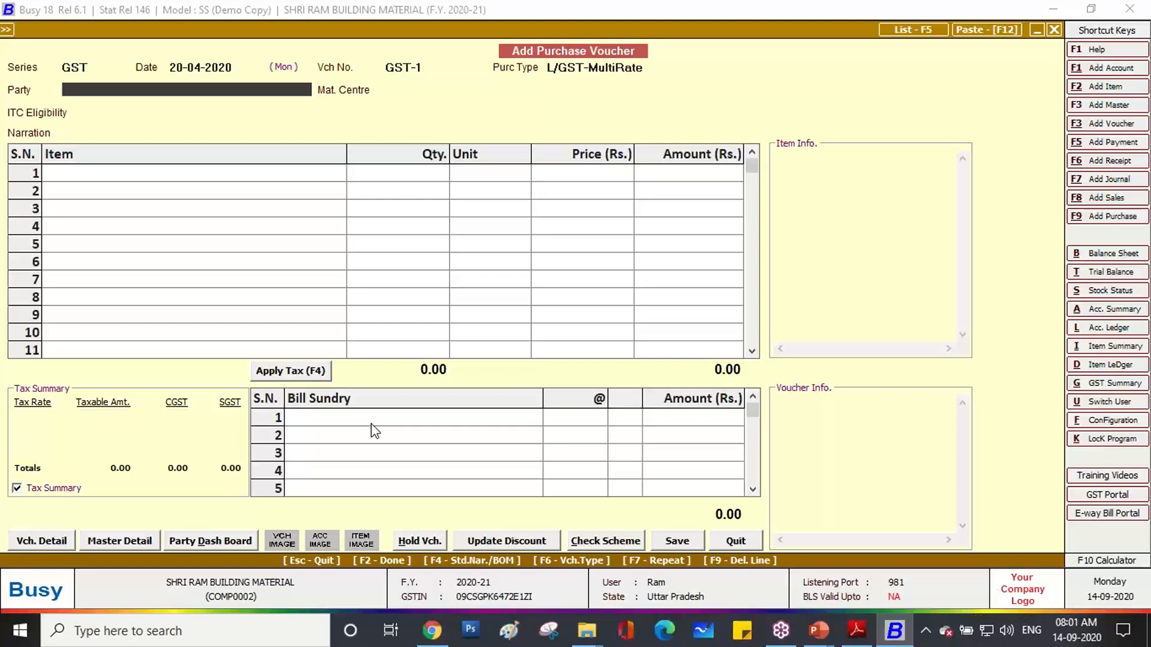
key(alt+F1)
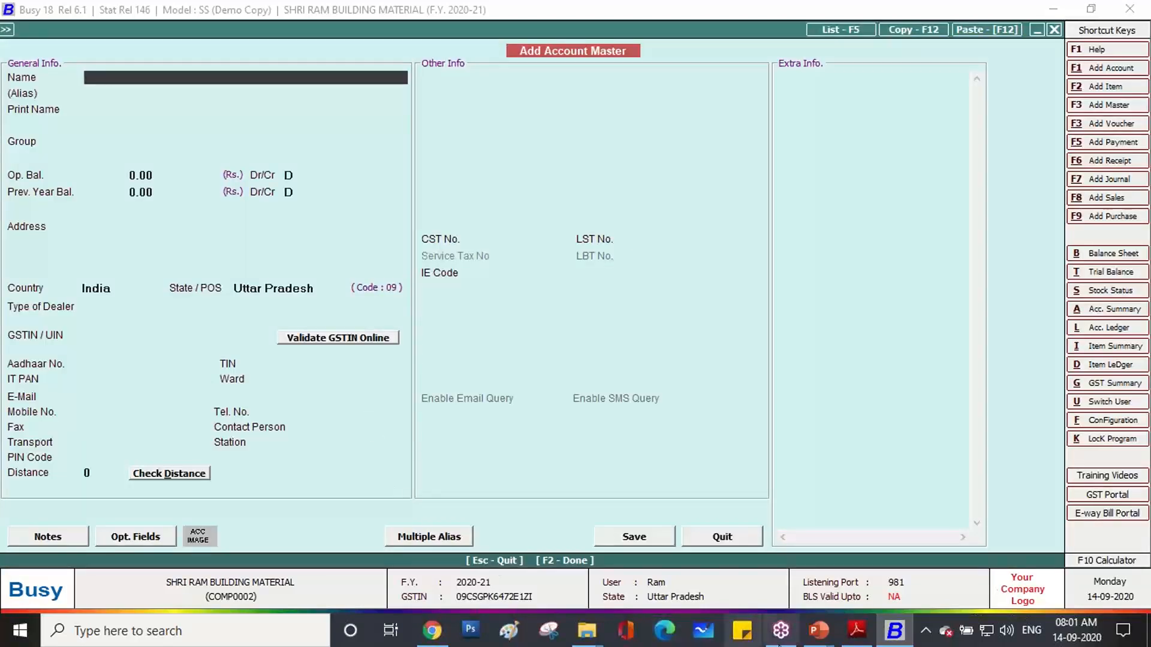
Copy ASHUTOSH TRADERS PVT LTD from the invoice PDF into the account Name.
click(855, 629)
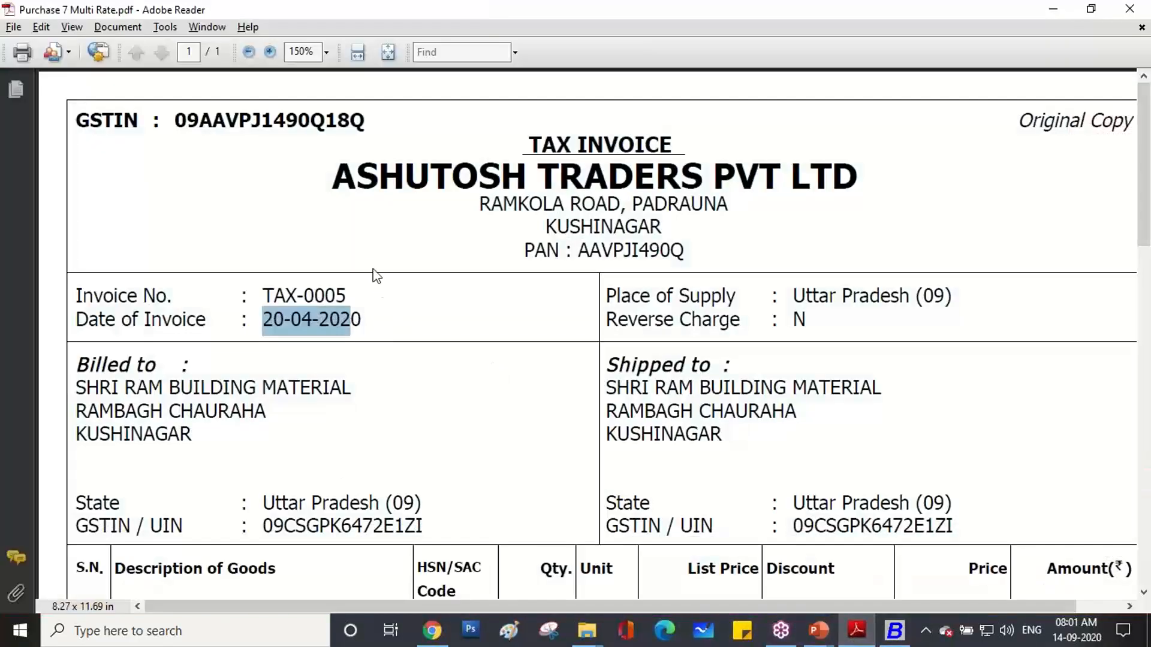
drag(335, 180, 803, 175)
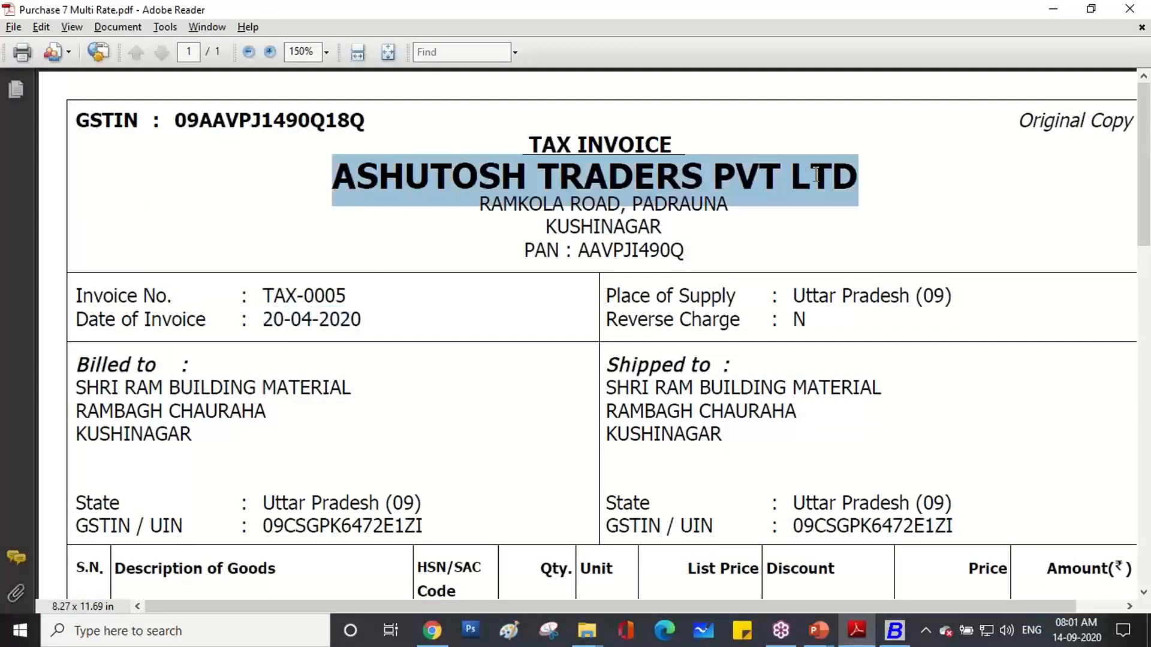
right_click(835, 174)
click(853, 184)
click(863, 626)
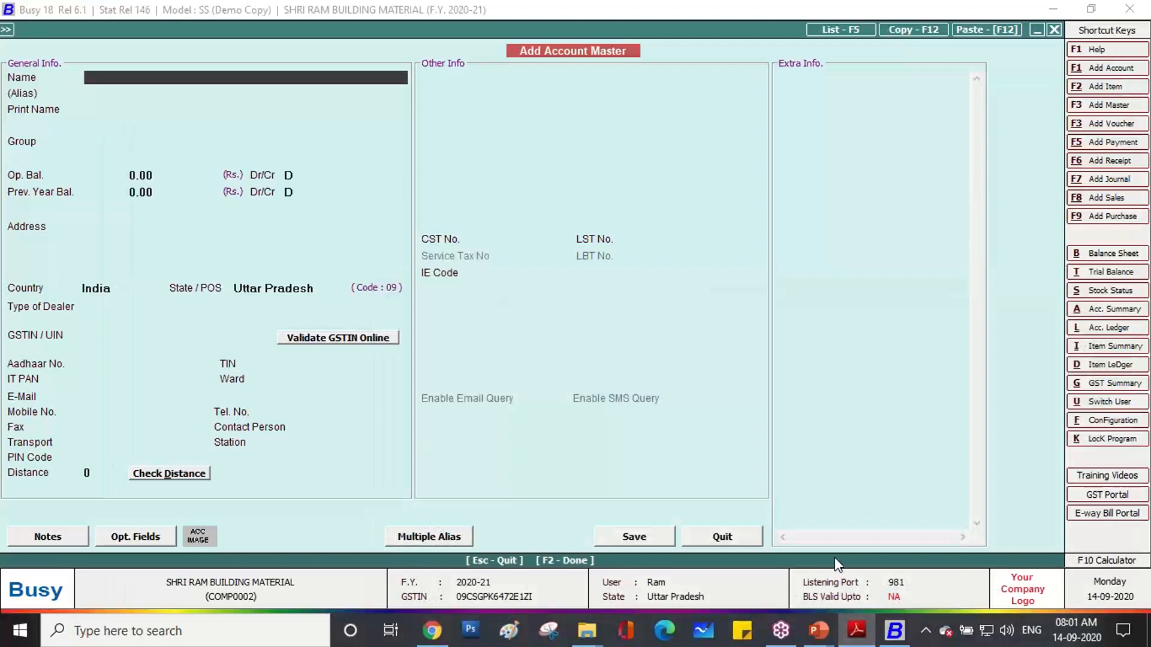
key(ctrl+v)
key(Return)
key(Return)
key(Return)
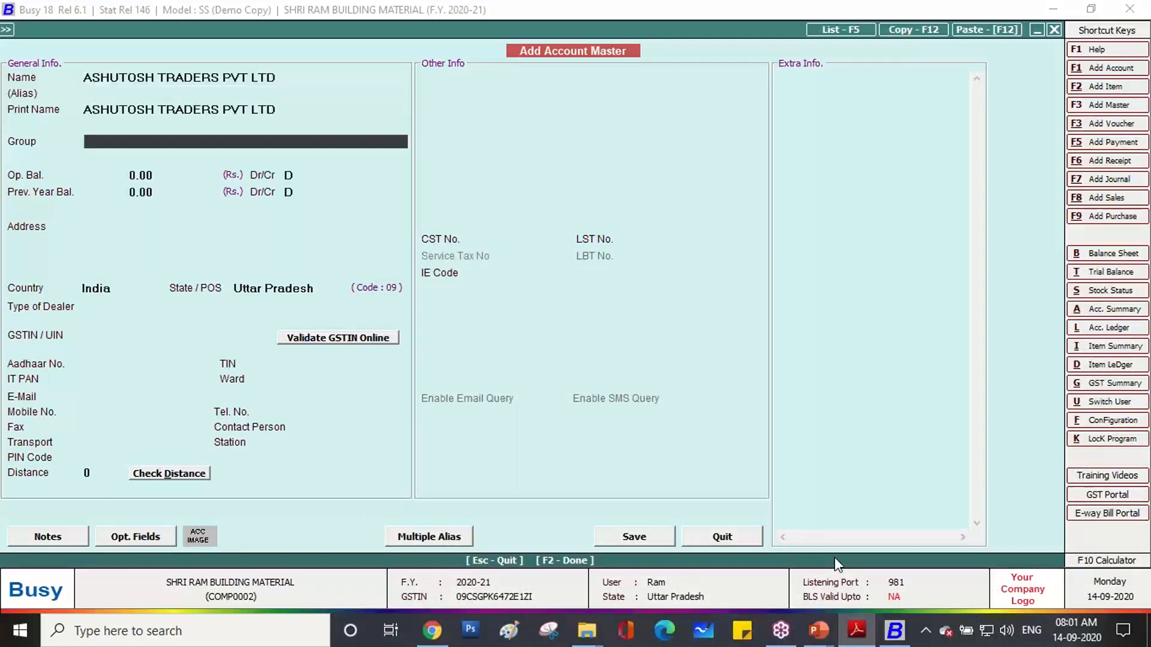
Put the account under Sundry Creditors with a 10,000.00 debit opening balance.
text(SUN)
key(Return)
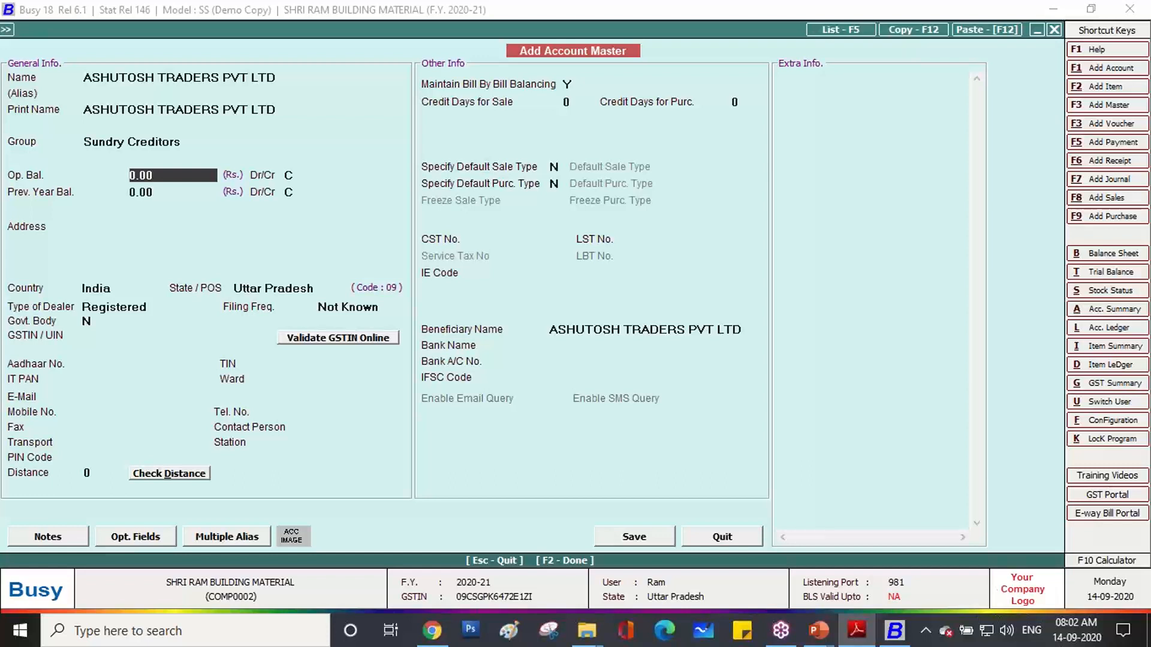
text(10000)
key(Return)
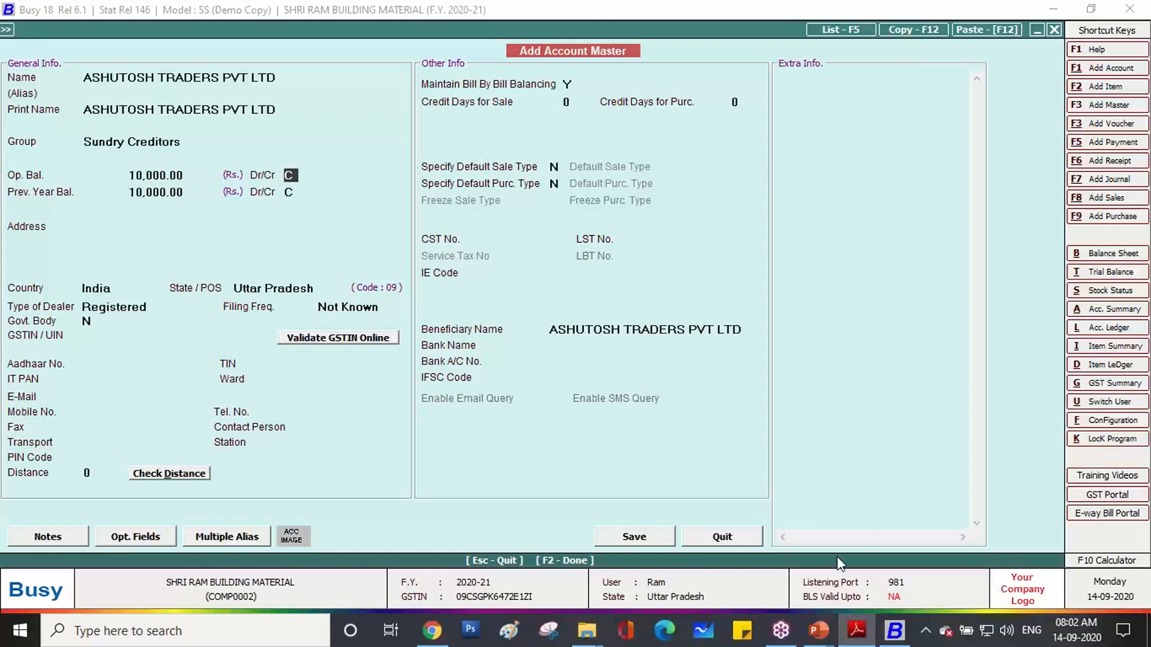
click(196, 172)
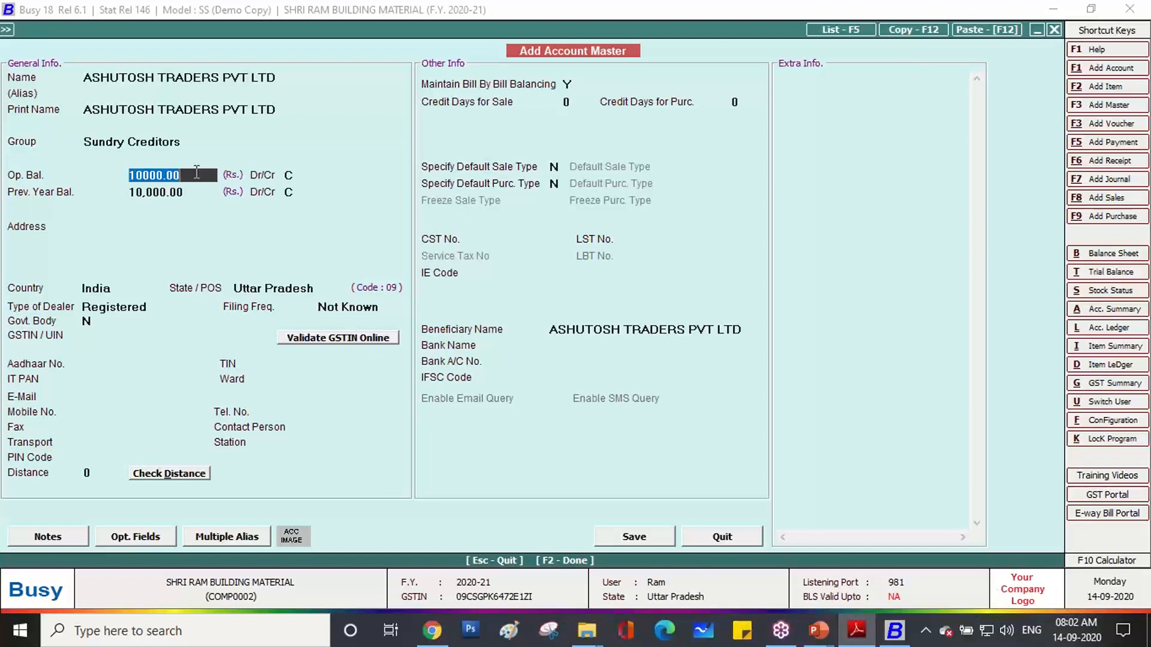
key(Return)
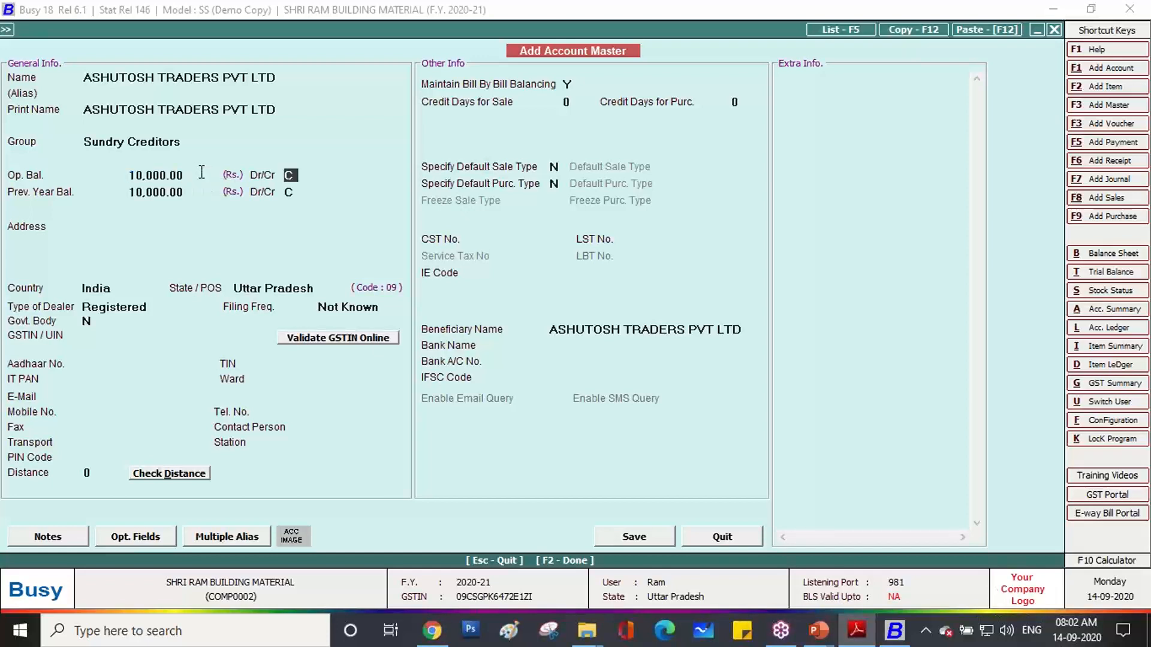
key(d)
key(Return)
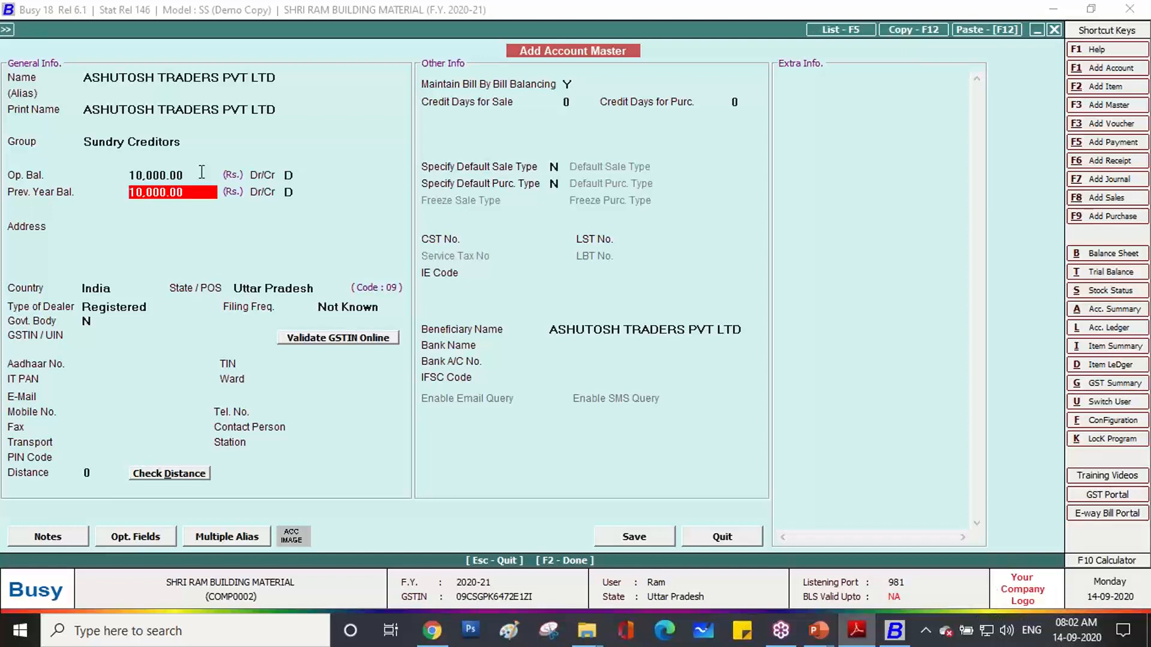
click(200, 173)
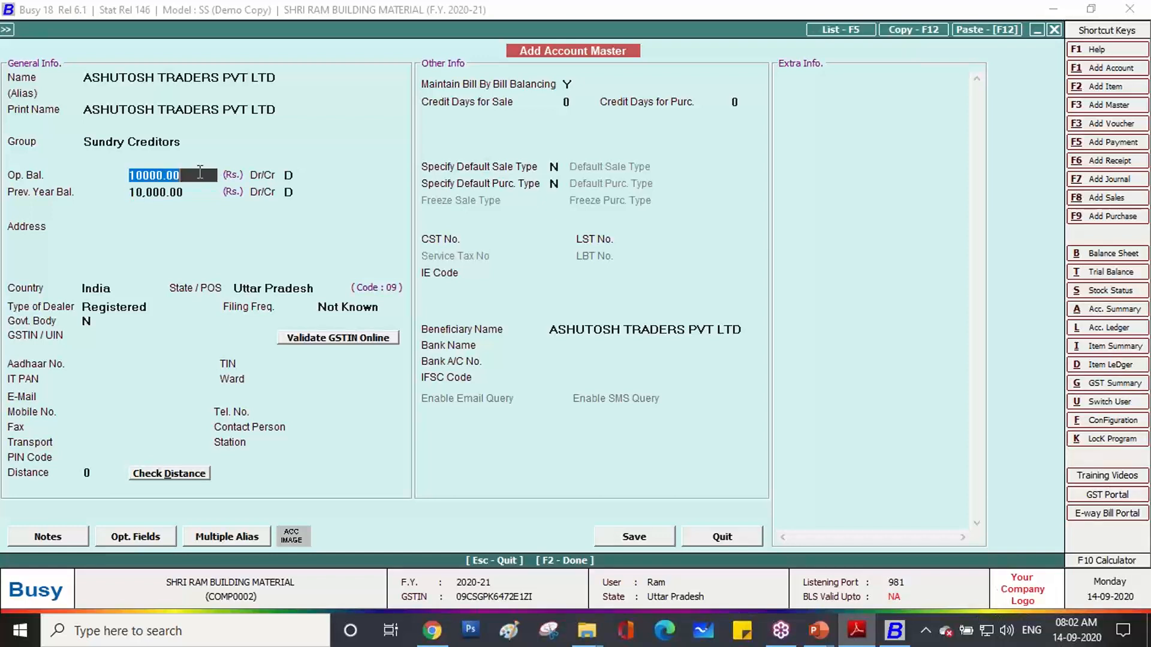
key(Up)
key(Up)
key(Down)
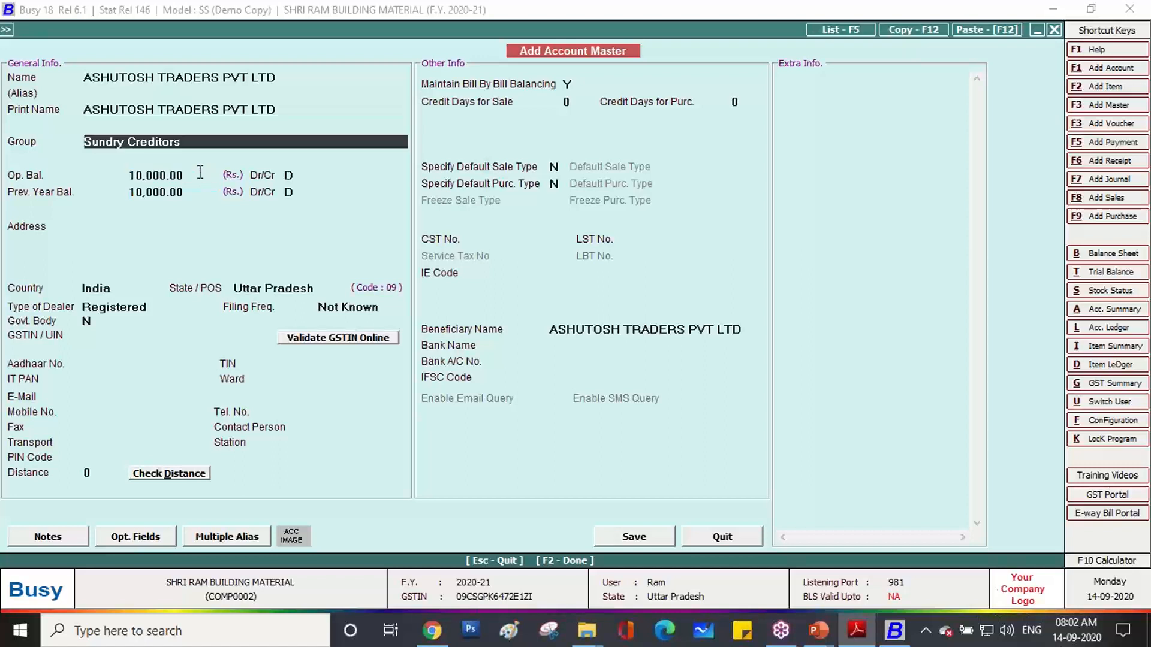
key(Down)
text(0)
key(Return)
key(Return)
key(Return)
key(Return)
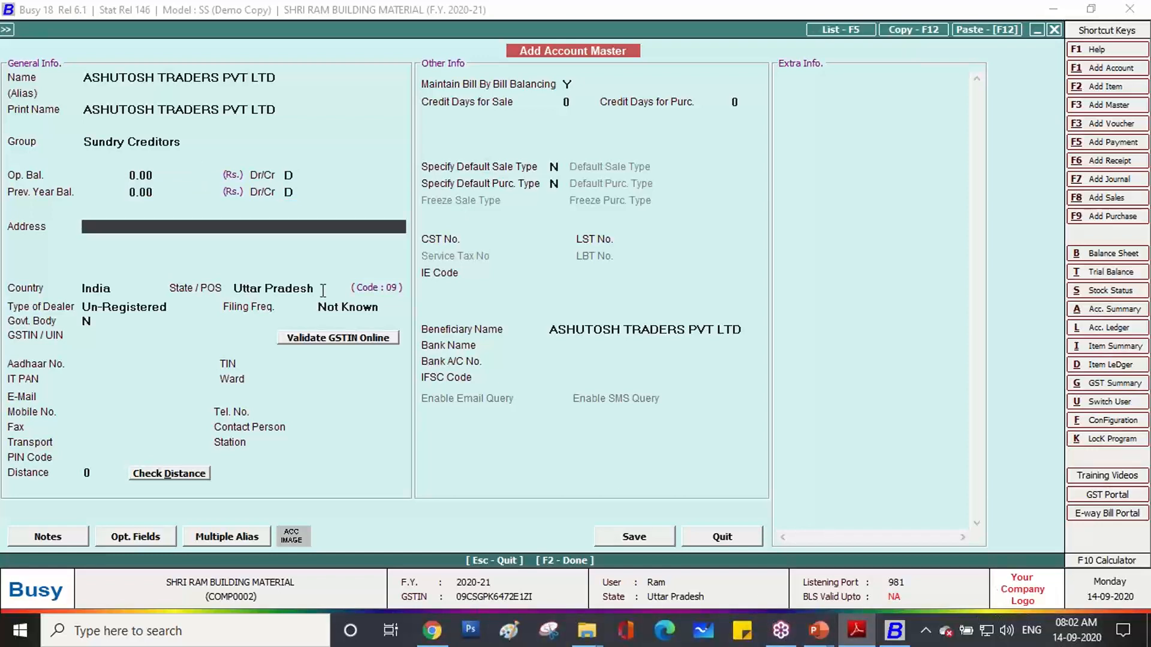
text(BANDHU CHAPARA)
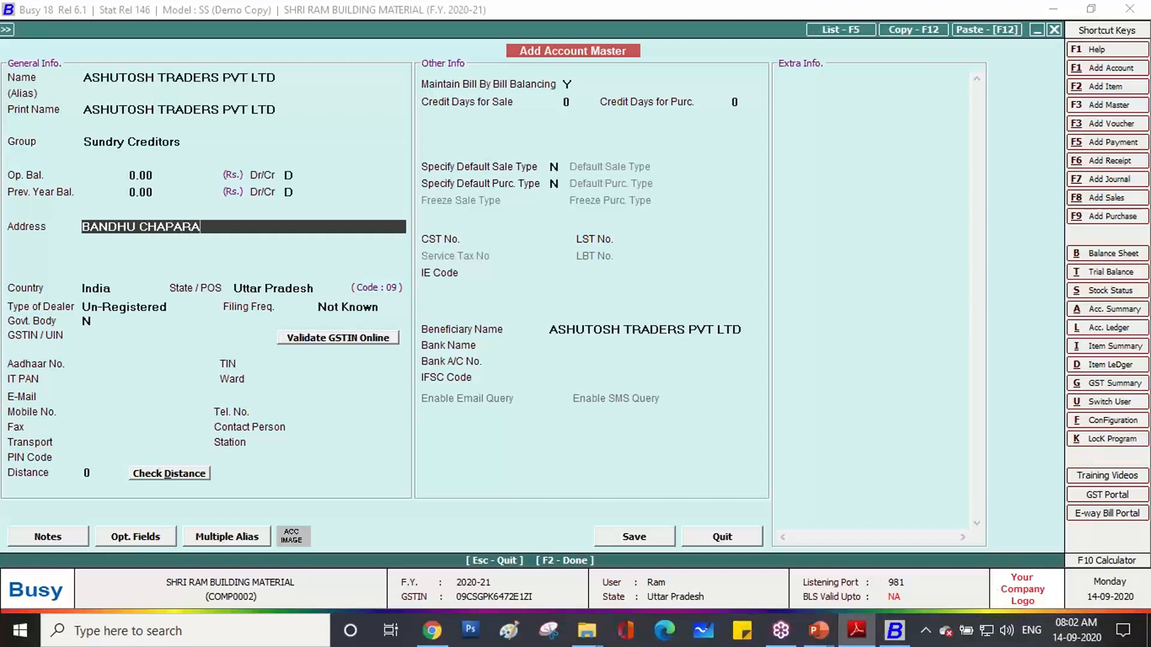
key(Return)
text(RAM)
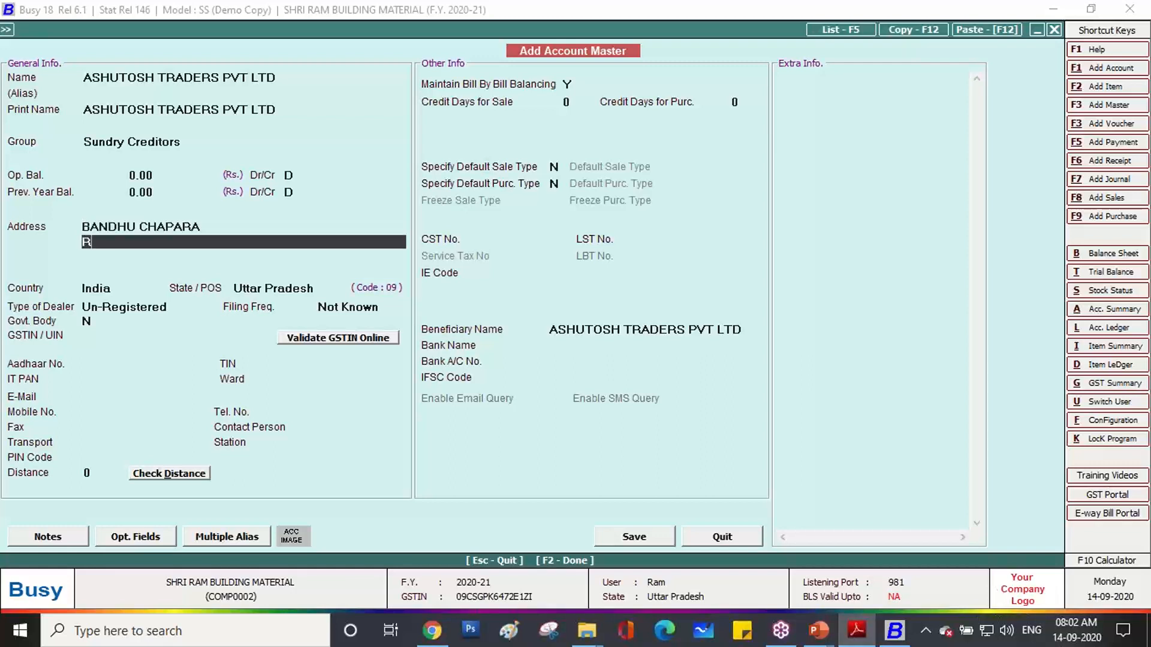
key(BackSpace)
key(BackSpace)
key(BackSpace)
text(KHADDA ROAD)
key(Return)
text(PADR)
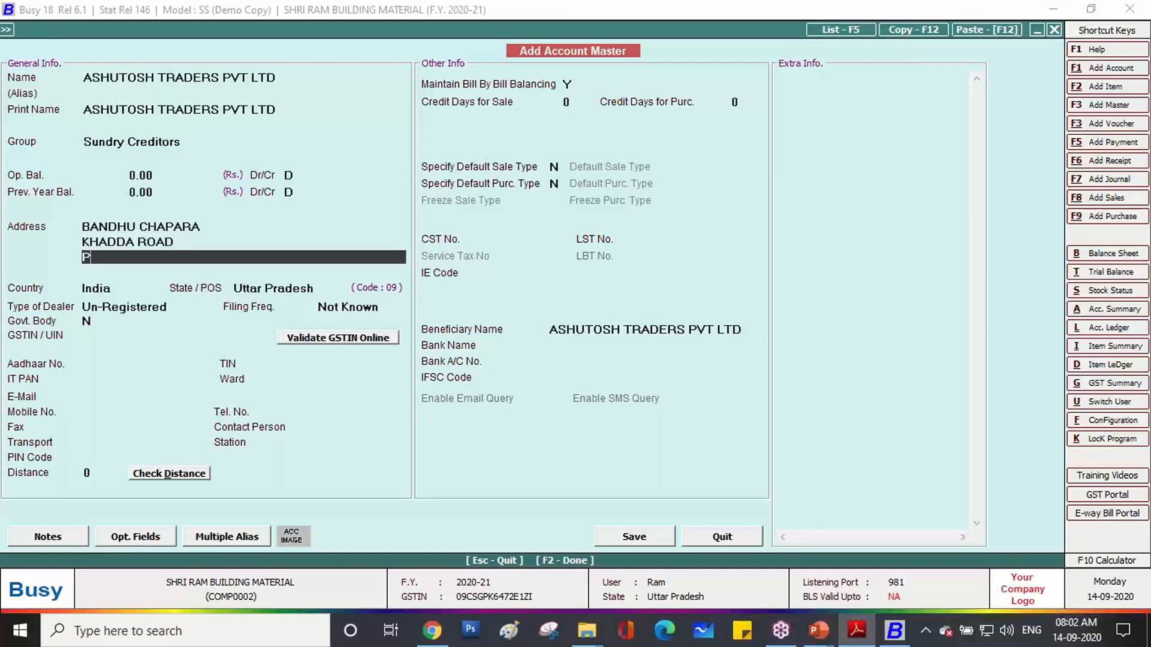
text(AUNA KUSHINAGAR)
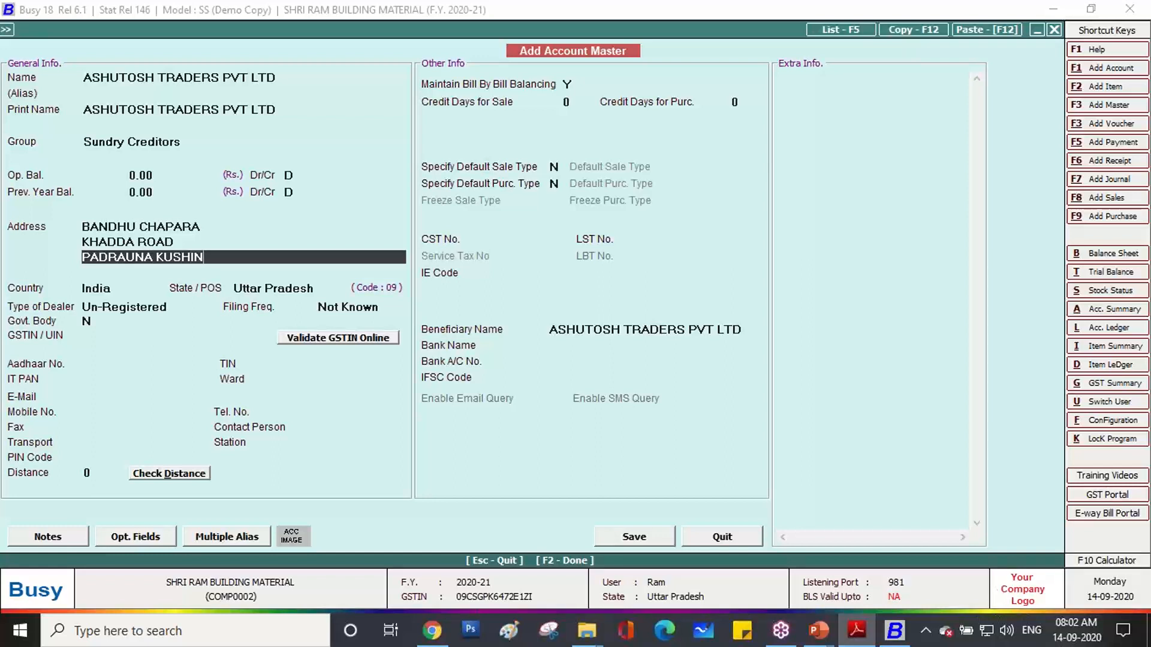
key(Return)
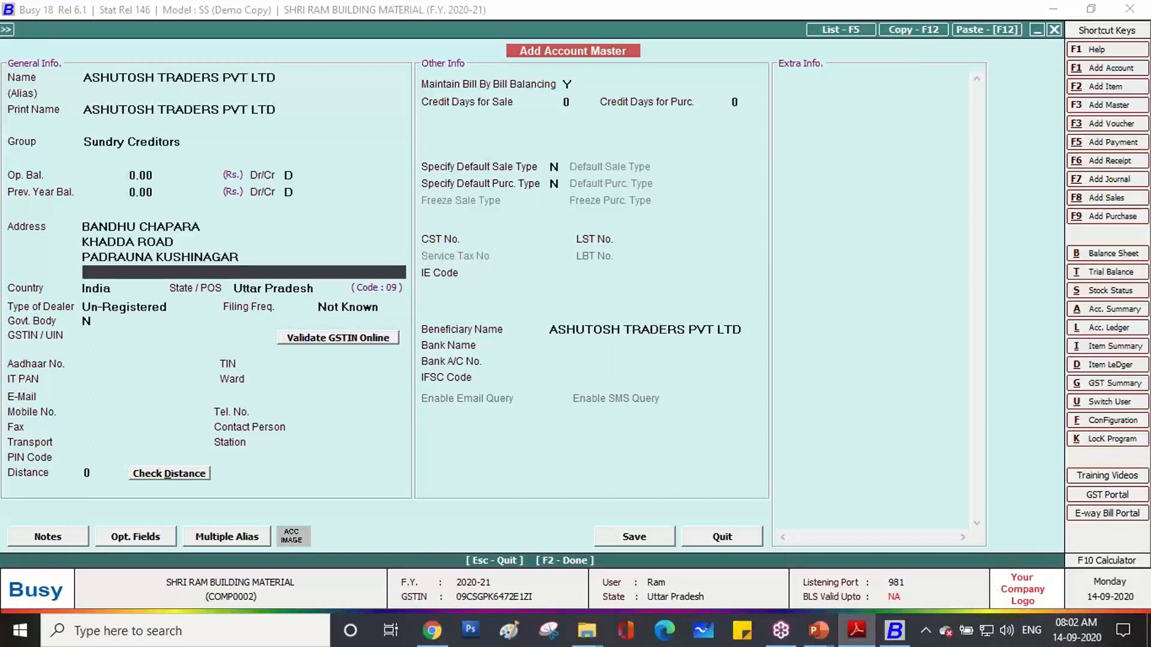
Set dealer type to Registered and GST filing frequency to Monthly.
key(Return)
key(Return)
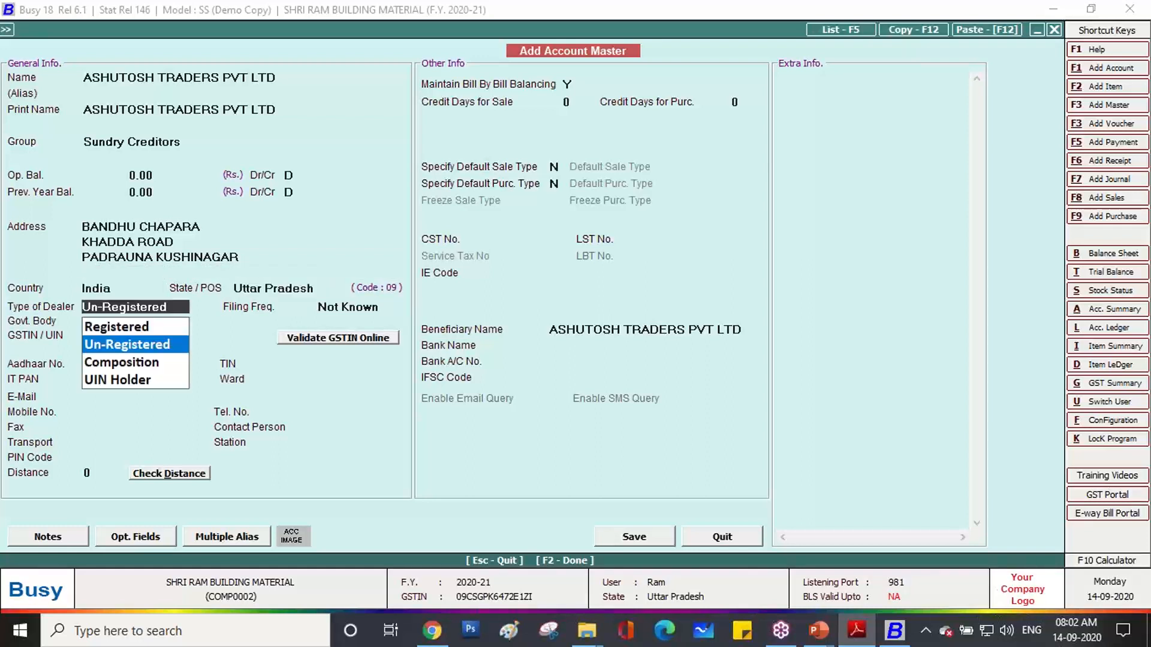
key(Up)
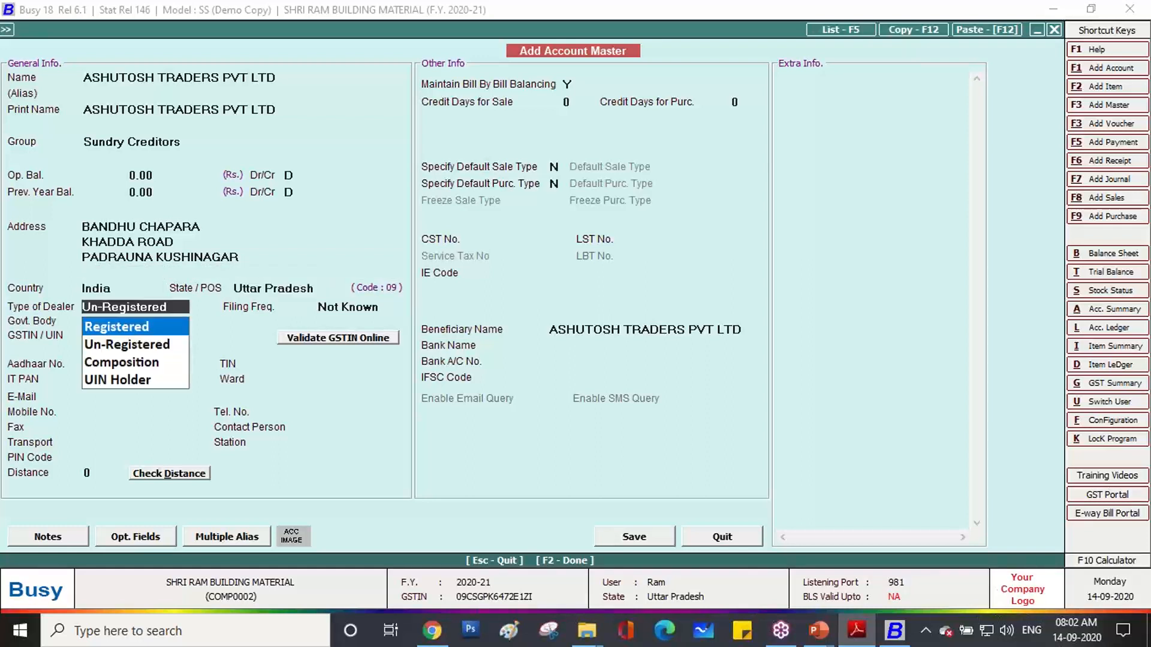
key(Return)
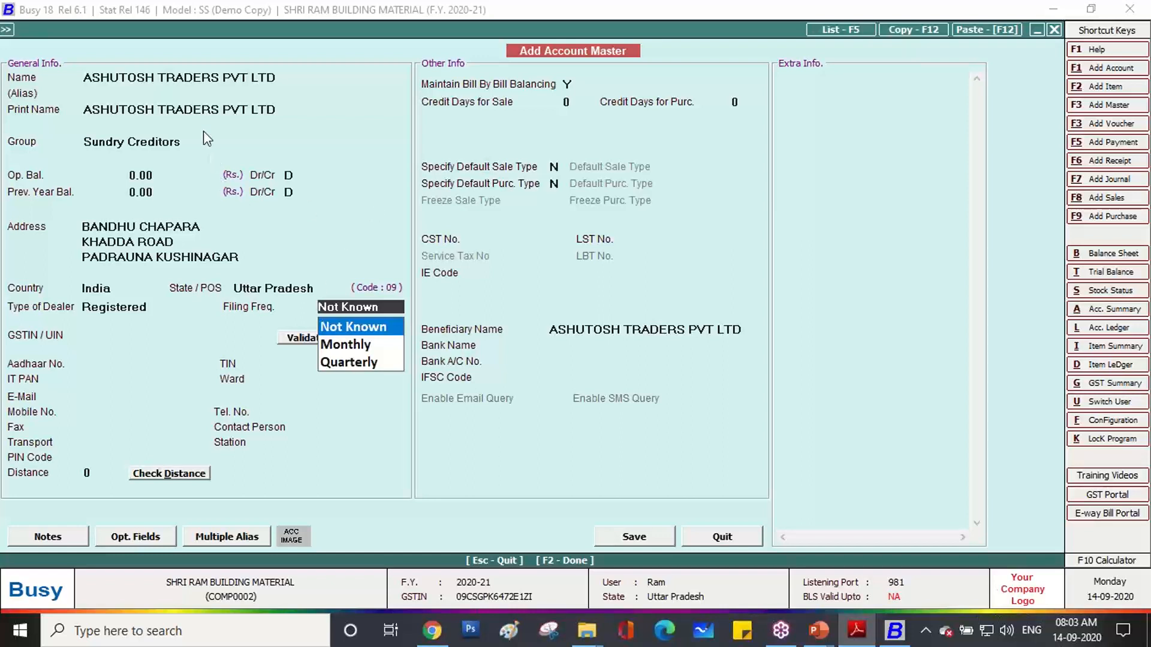
click(363, 347)
click(107, 337)
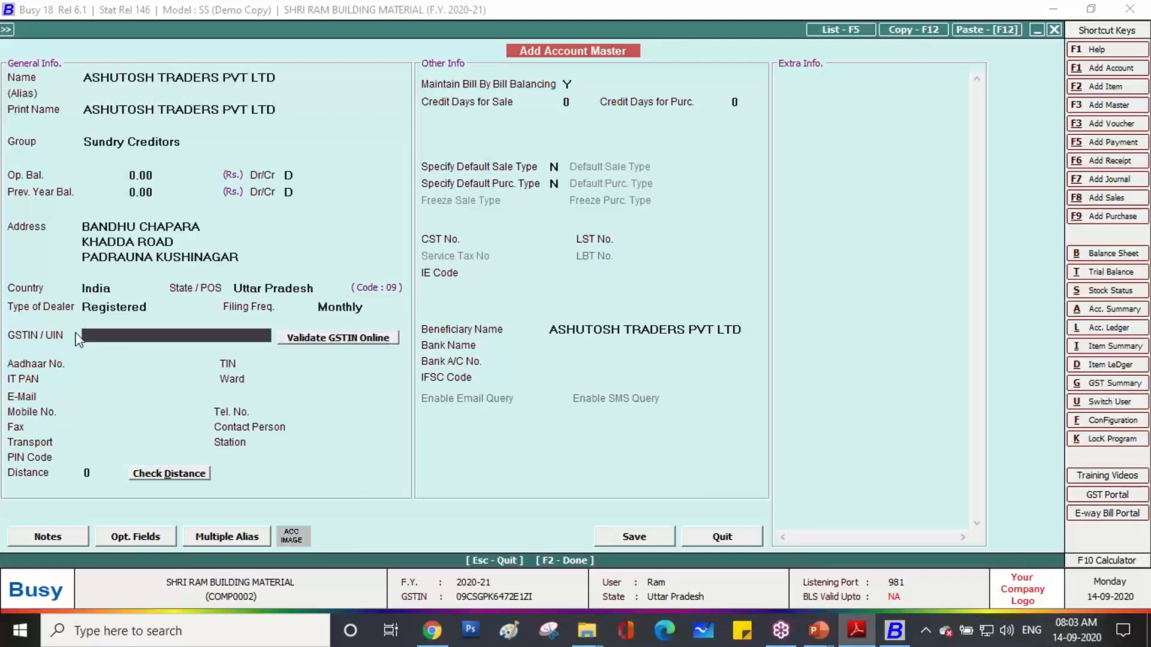
Copy the supplier's GSTIN from the invoice PDF and paste it into GSTIN/UIN.
click(857, 630)
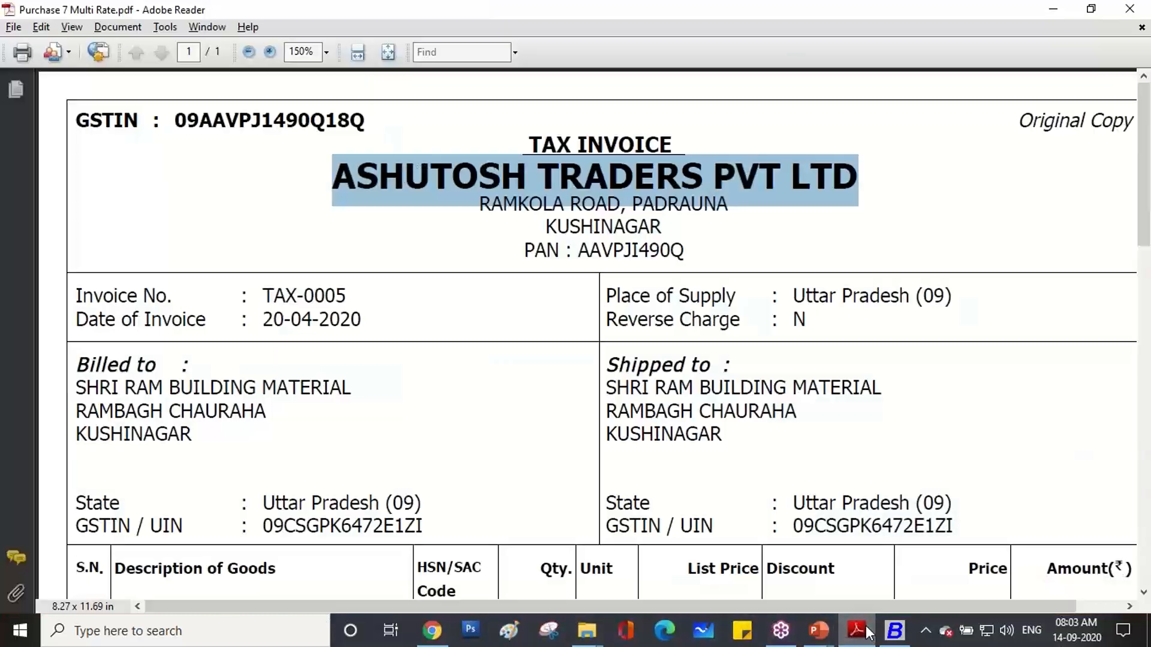
drag(365, 123, 177, 123)
key(ctrl+c)
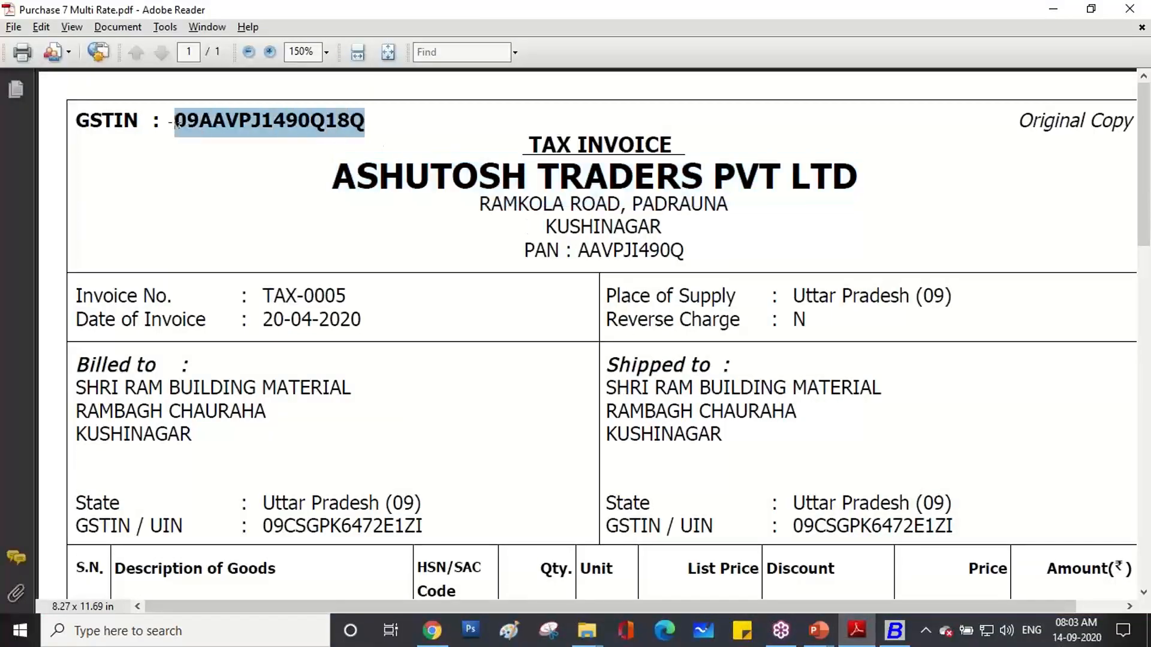
right_click(189, 118)
click(207, 128)
click(860, 633)
key(ctrl+v)
key(Return)
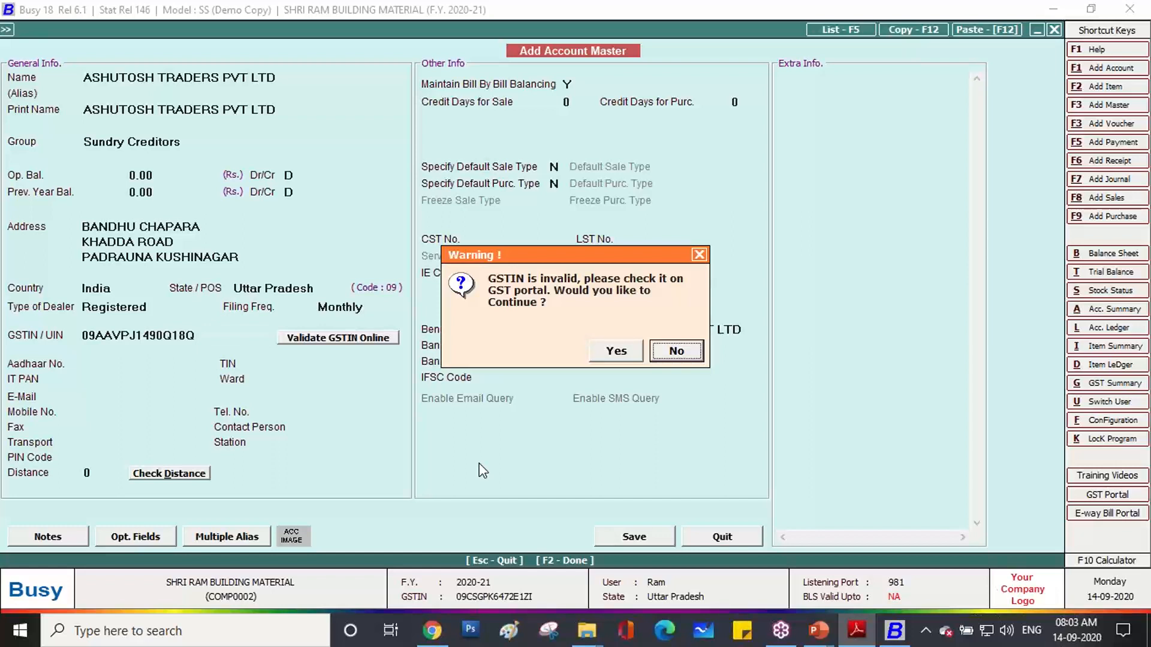
Decline the invalid-GSTIN warning, validate it online, then accept it so IT PAN auto-fills.
click(673, 356)
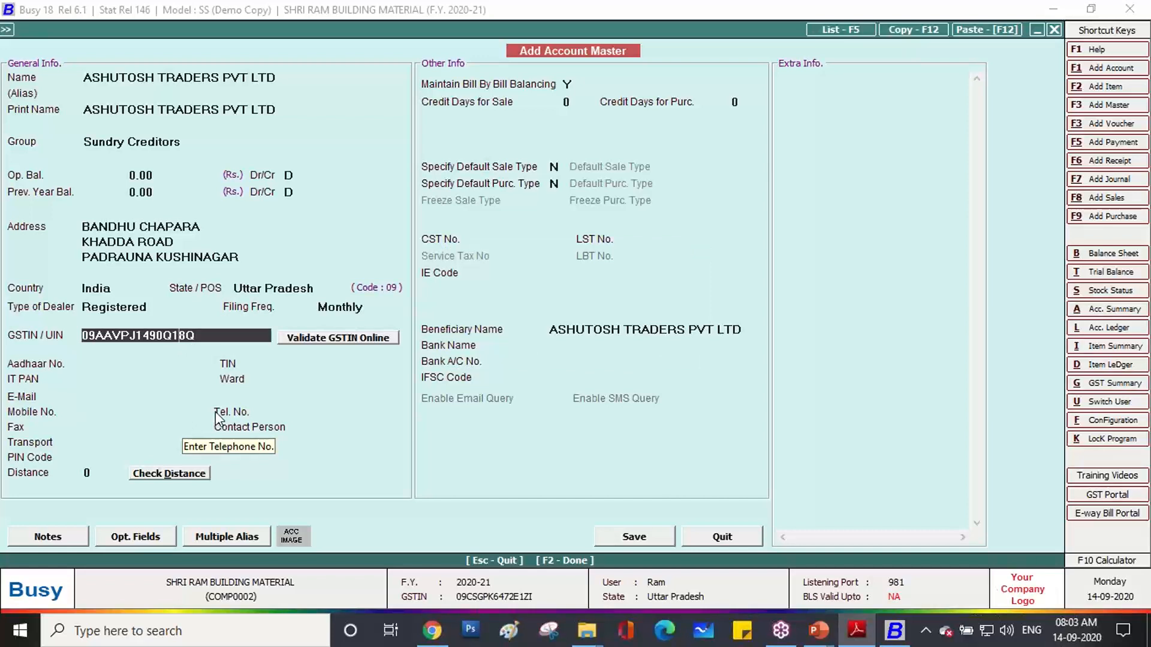
click(322, 339)
click(611, 351)
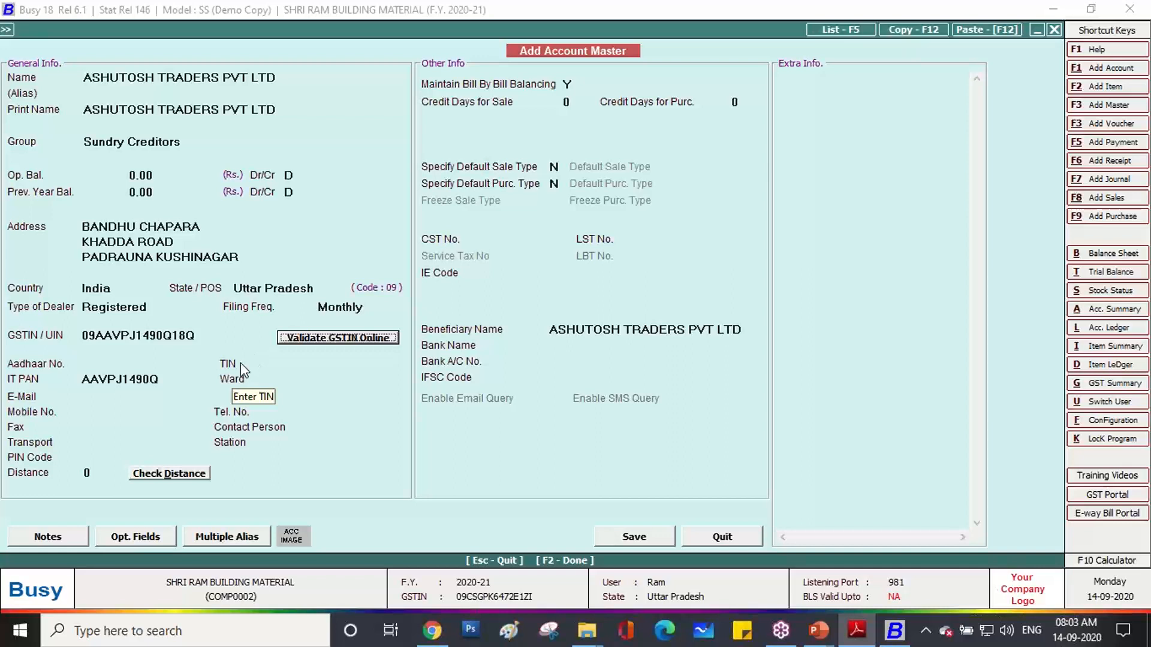
Save the ASHUTOSH TRADERS PVT LTD account, then set Main Store and ITC eligibility Input Goods/Services.
click(634, 537)
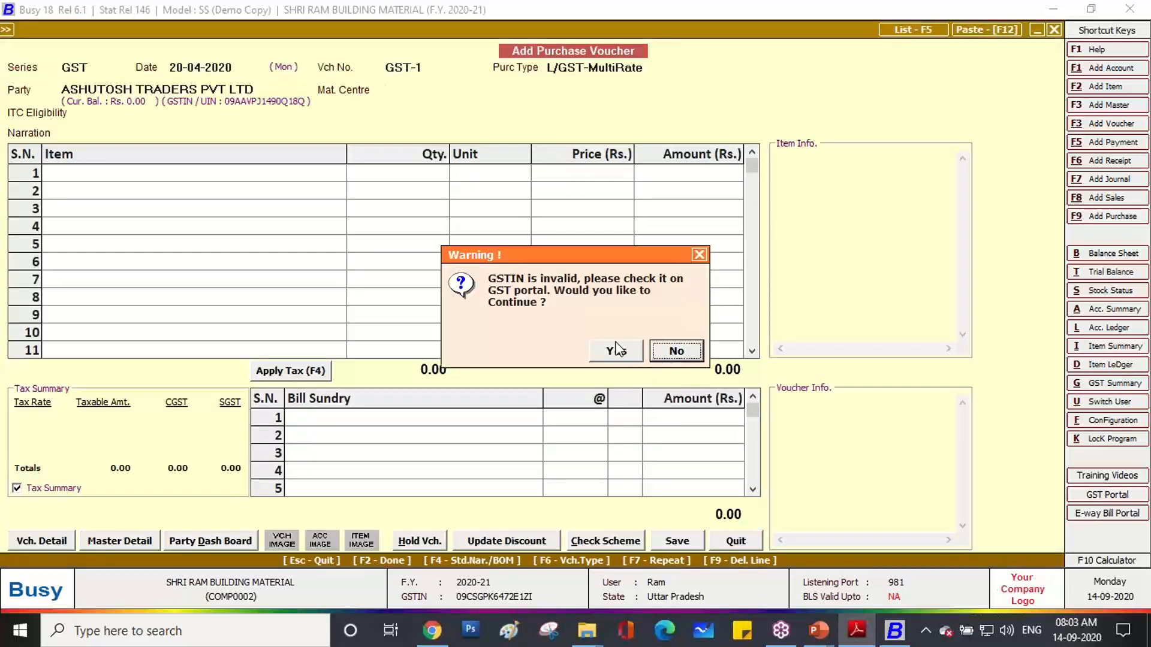
click(616, 351)
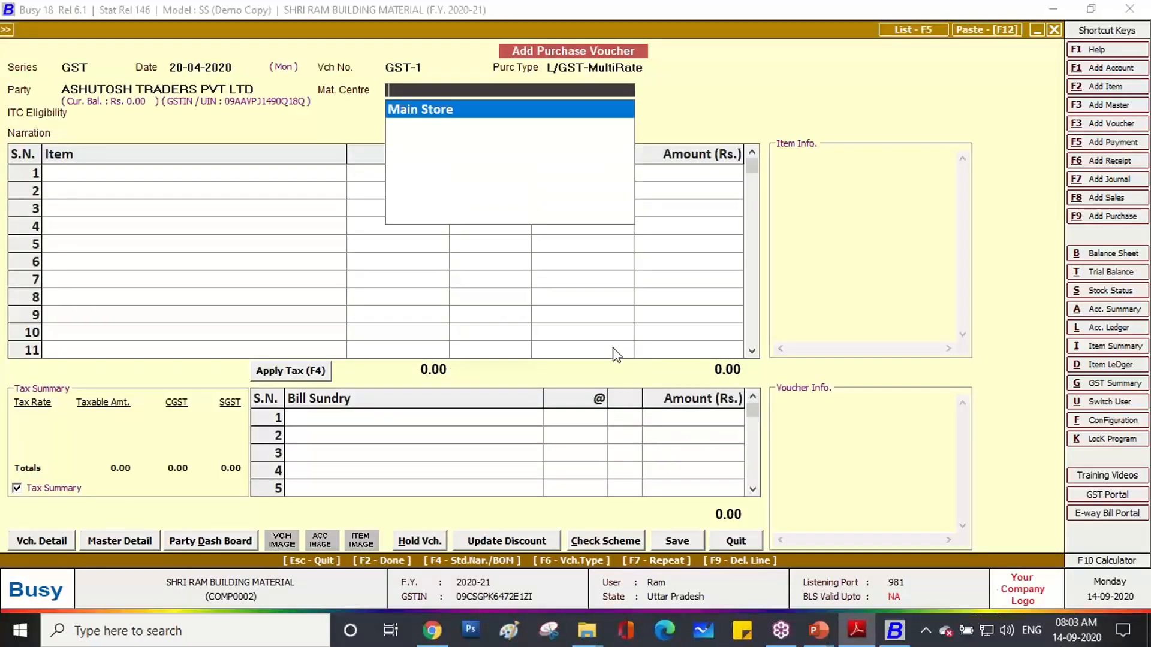
key(Return)
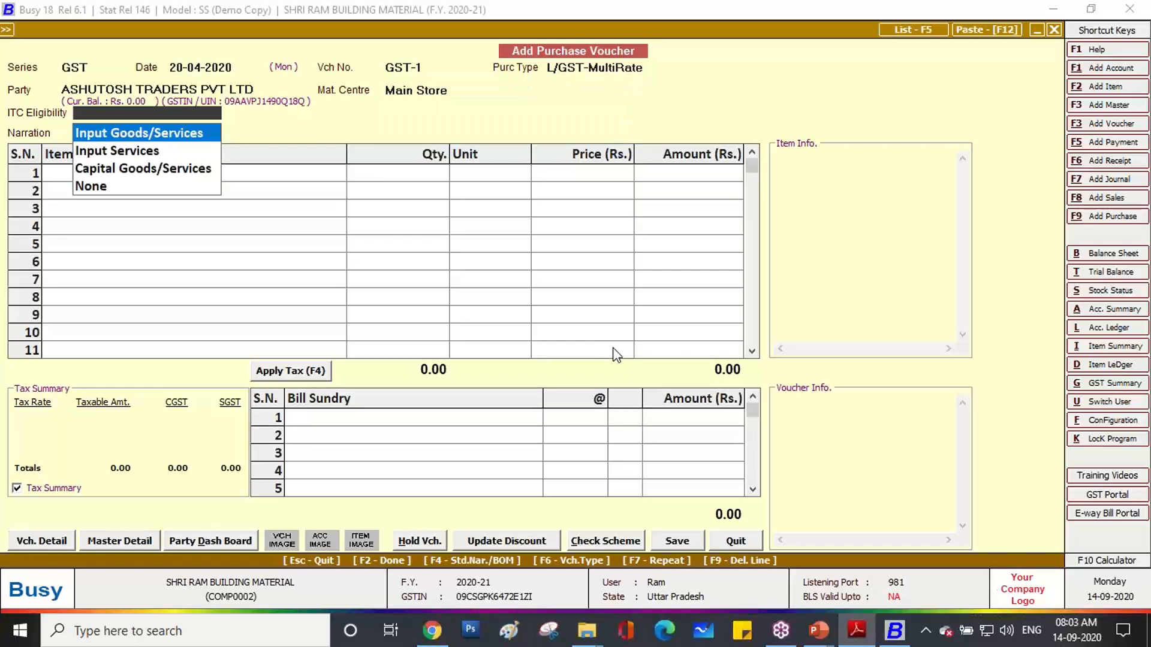
key(Return)
key(Return)
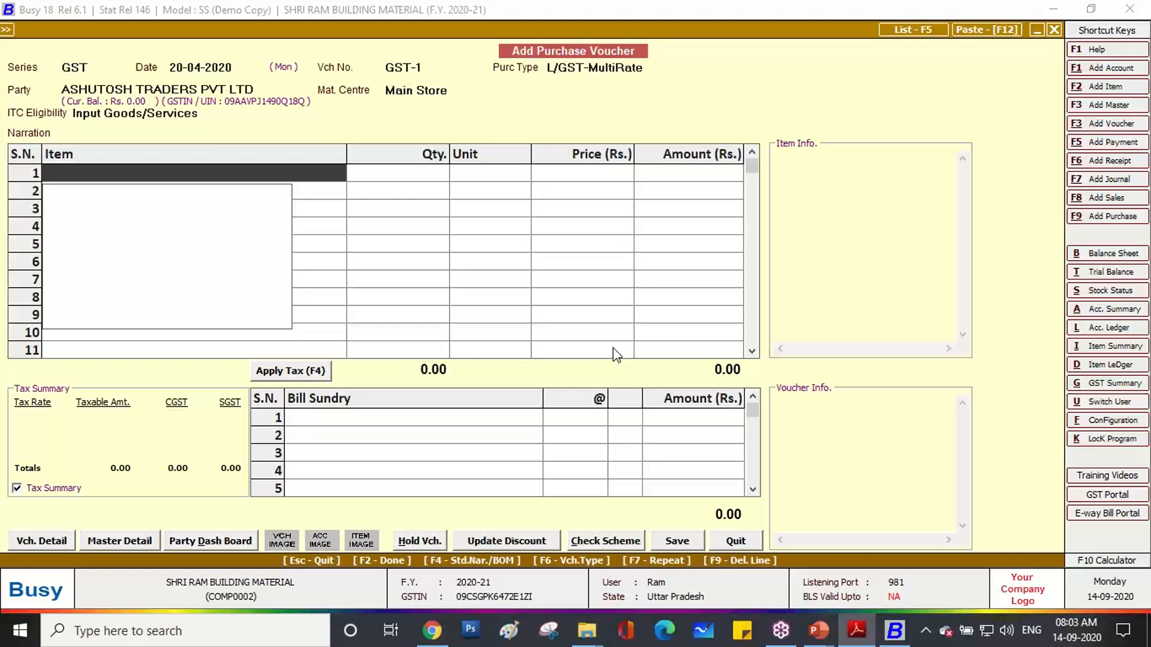
Start a new item named 'Ambuja Cement PPC Yellow Bag', copied from the invoice, and begin a new group CEMENT.
key(alt+c)
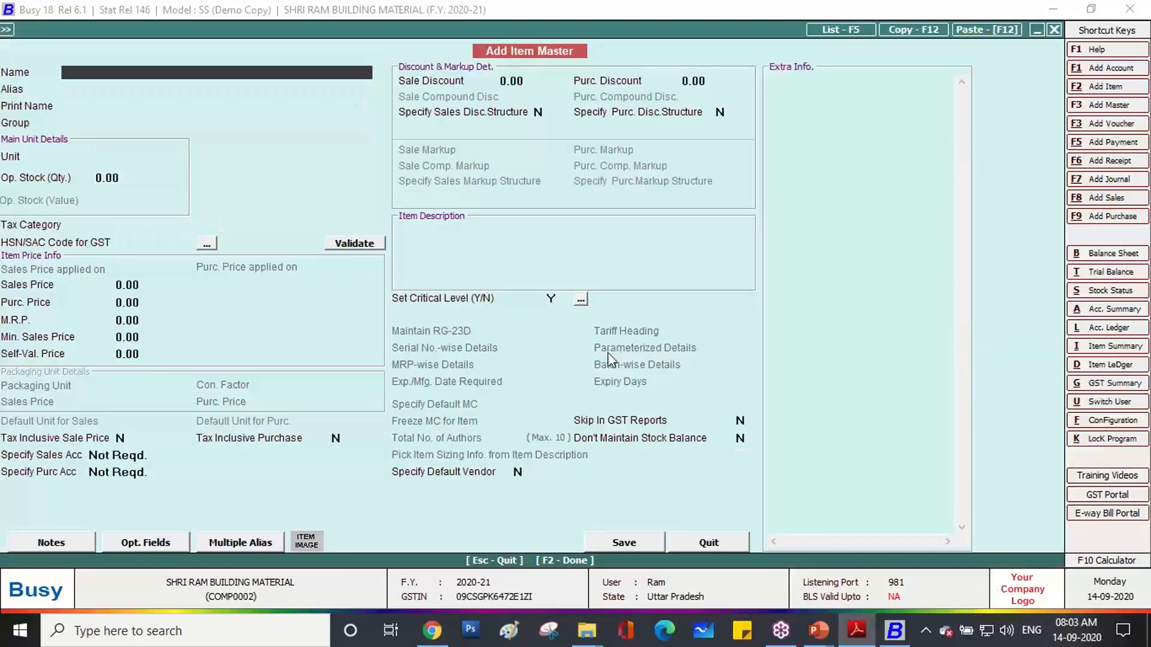
click(873, 638)
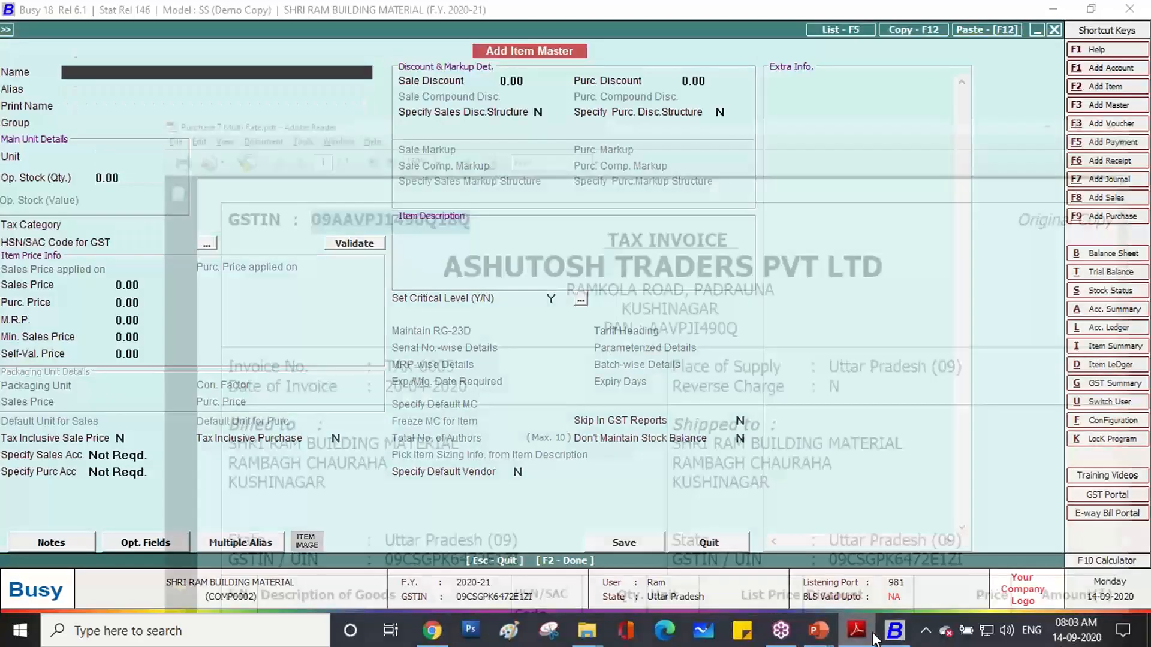
scroll(235, 283, down, 3)
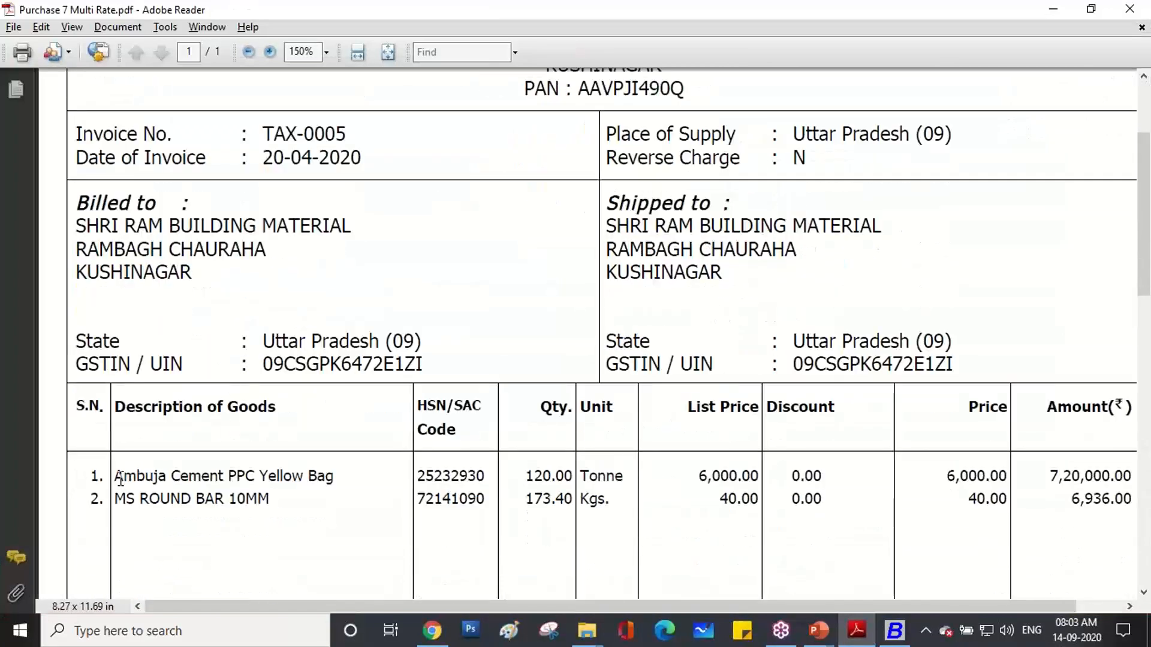
drag(114, 476, 329, 487)
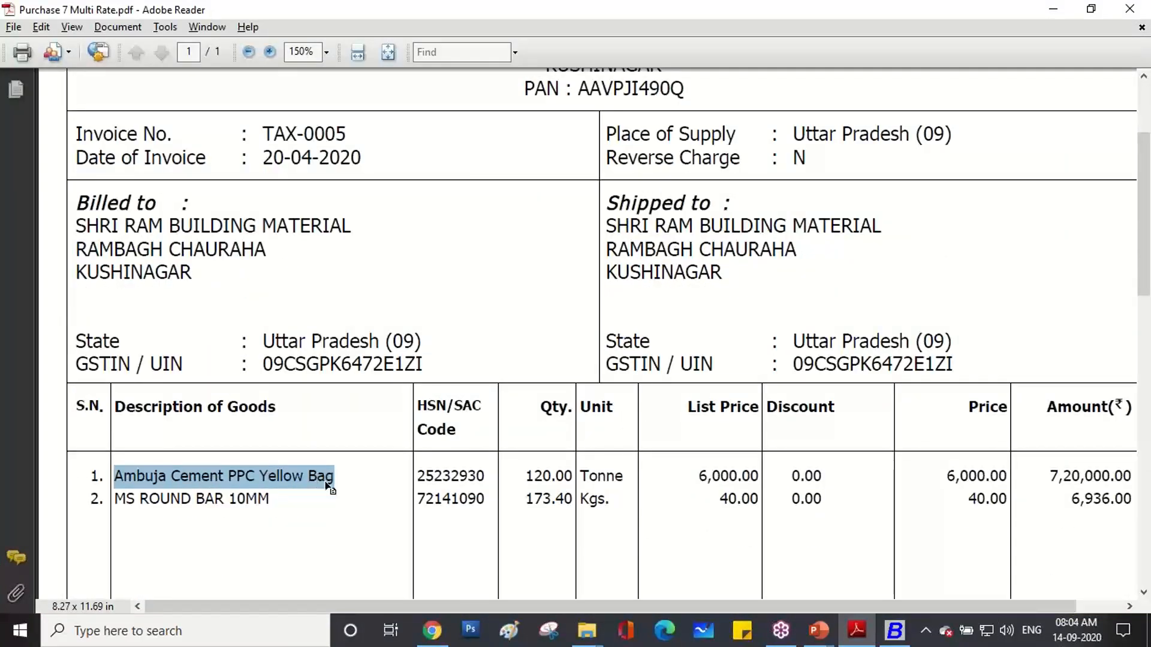
right_click(329, 486)
click(336, 492)
click(892, 639)
key(ctrl+v)
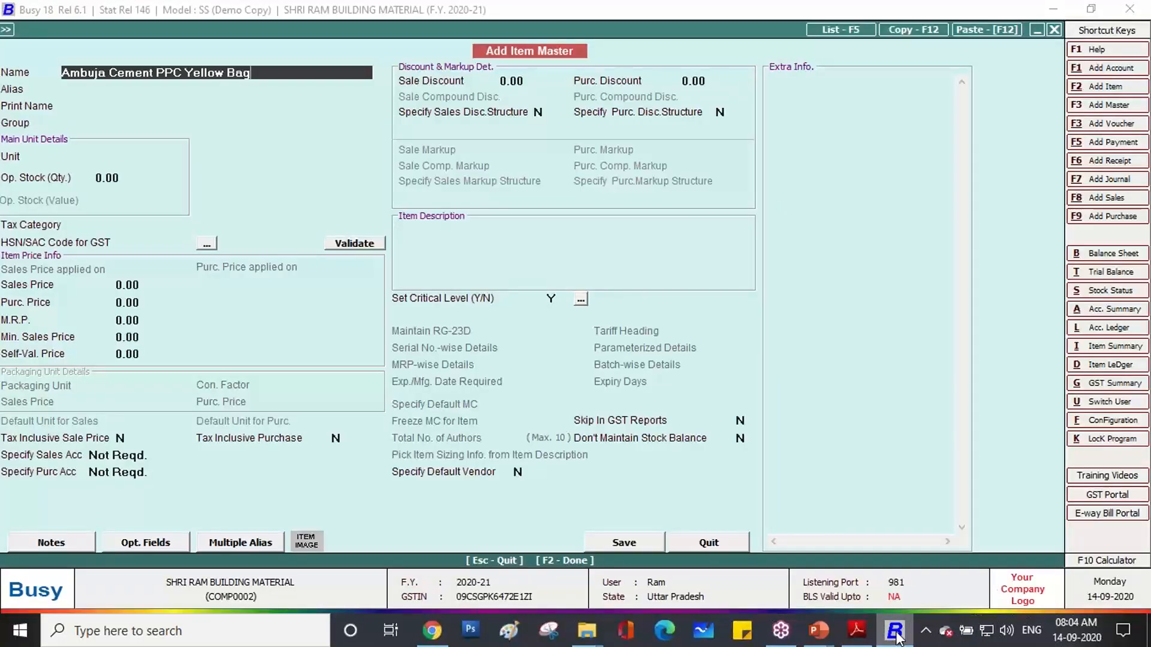
key(Return)
key(Return)
key(Return)
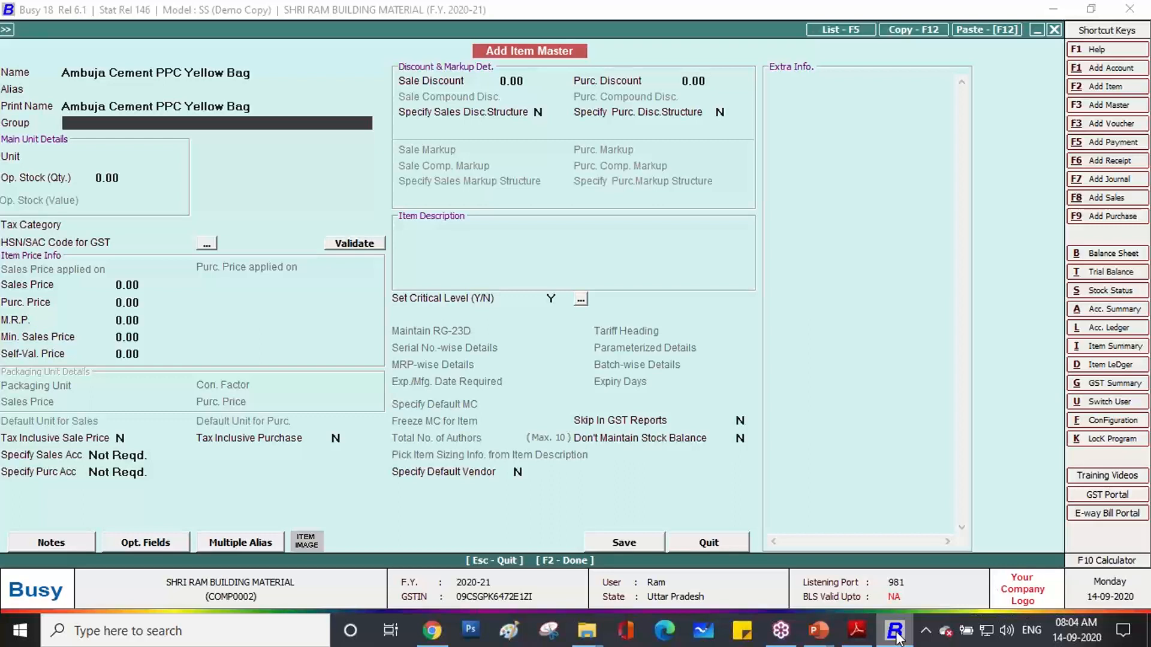
key(F3)
text(CEMENT)
Make CEMENT a primary group with HSN code 25232930 copied from the invoice.
key(Return)
key(Return)
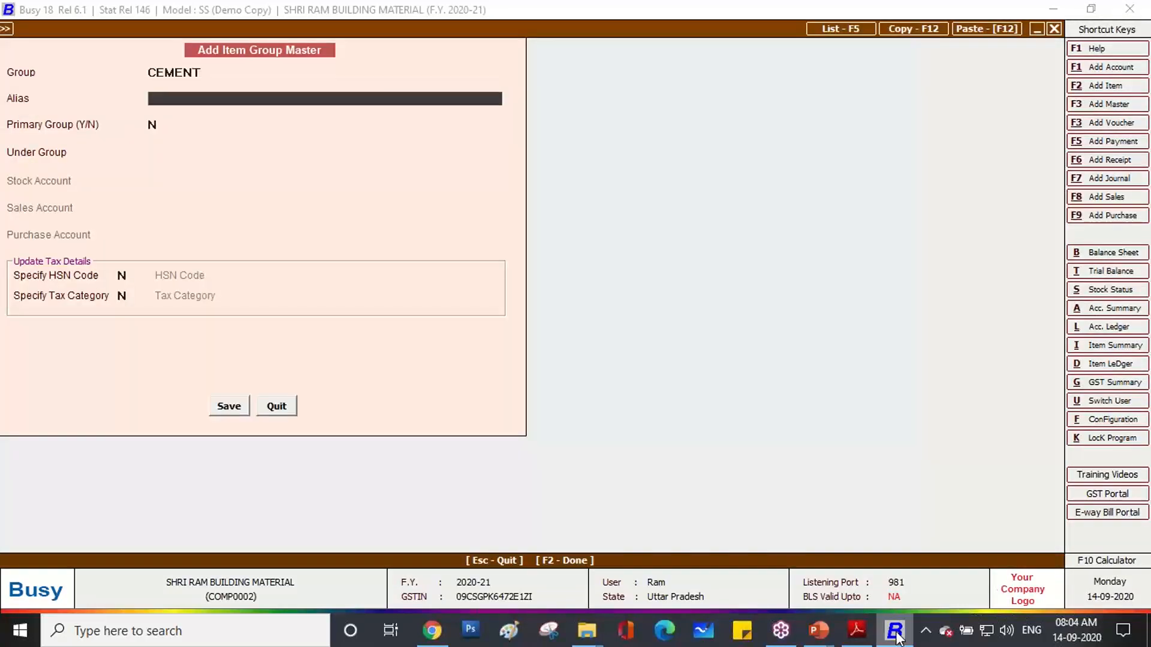
text(Y)
key(Return)
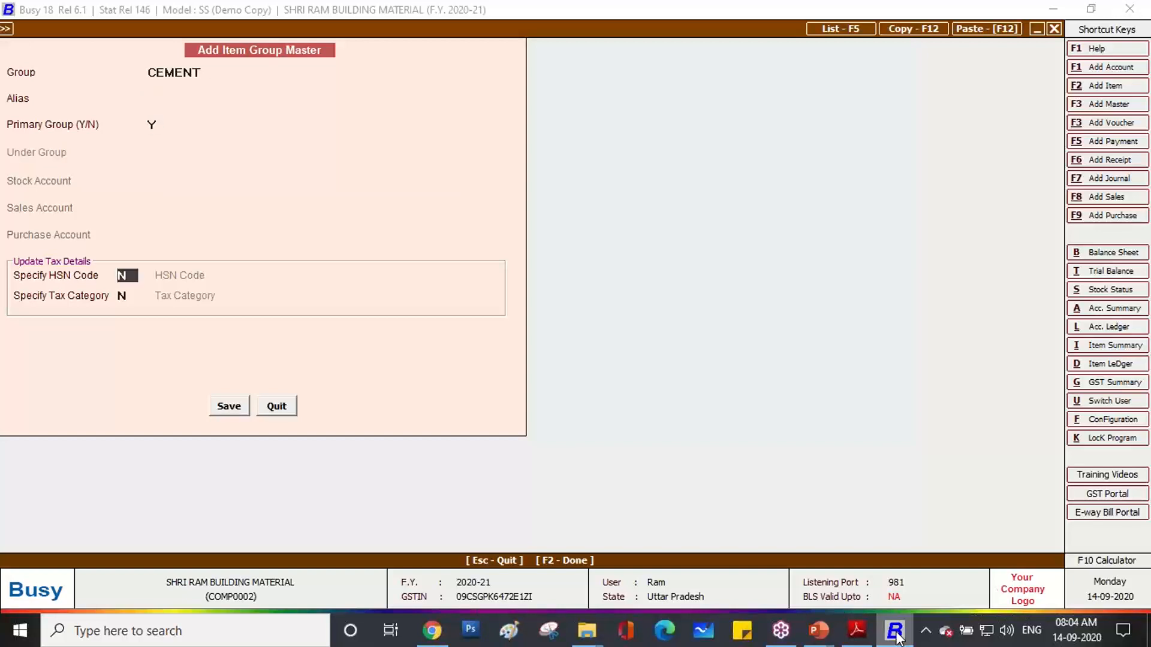
text(Y)
key(Return)
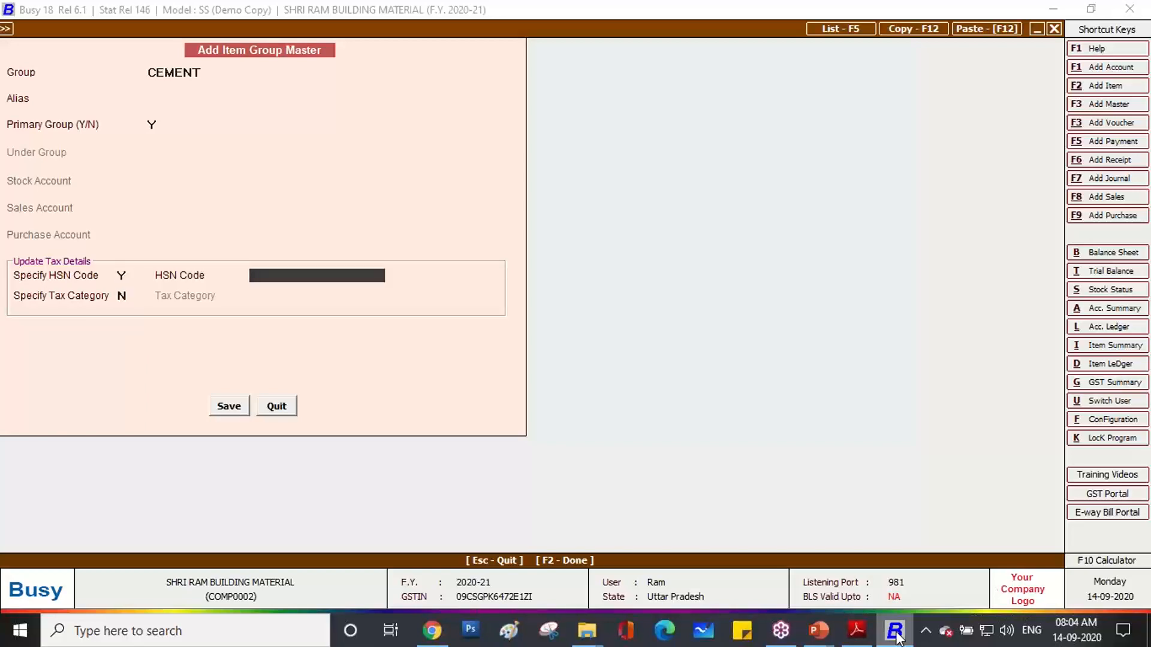
click(856, 631)
drag(485, 473, 416, 476)
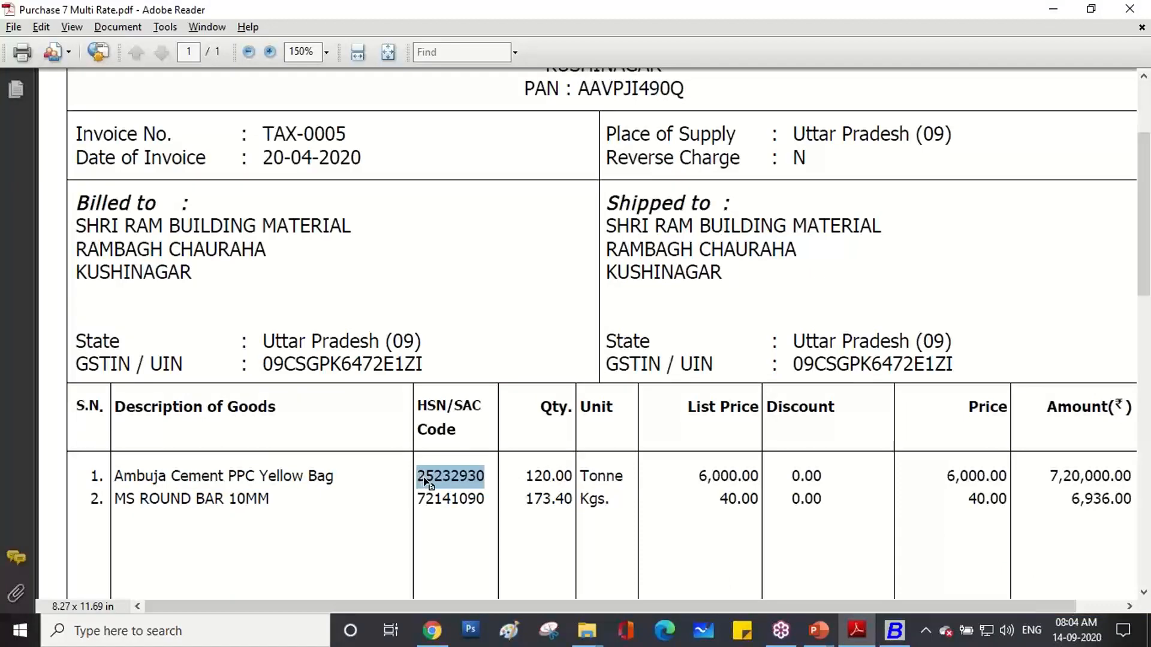
right_click(440, 478)
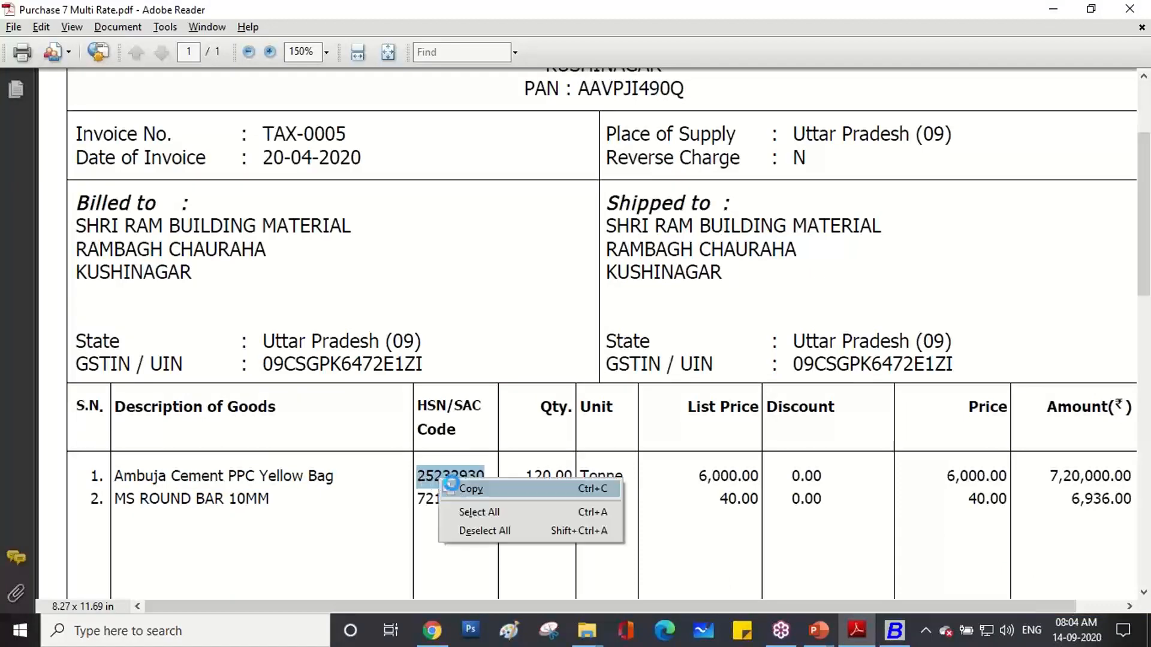
click(451, 487)
click(887, 634)
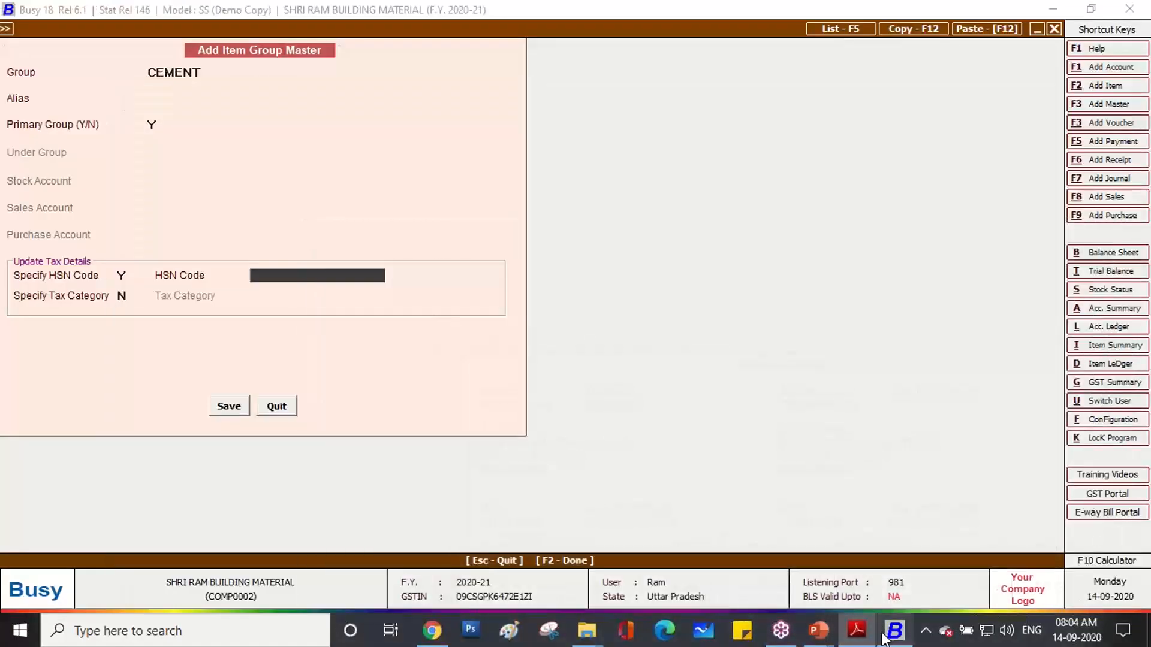
key(ctrl+v)
key(Return)
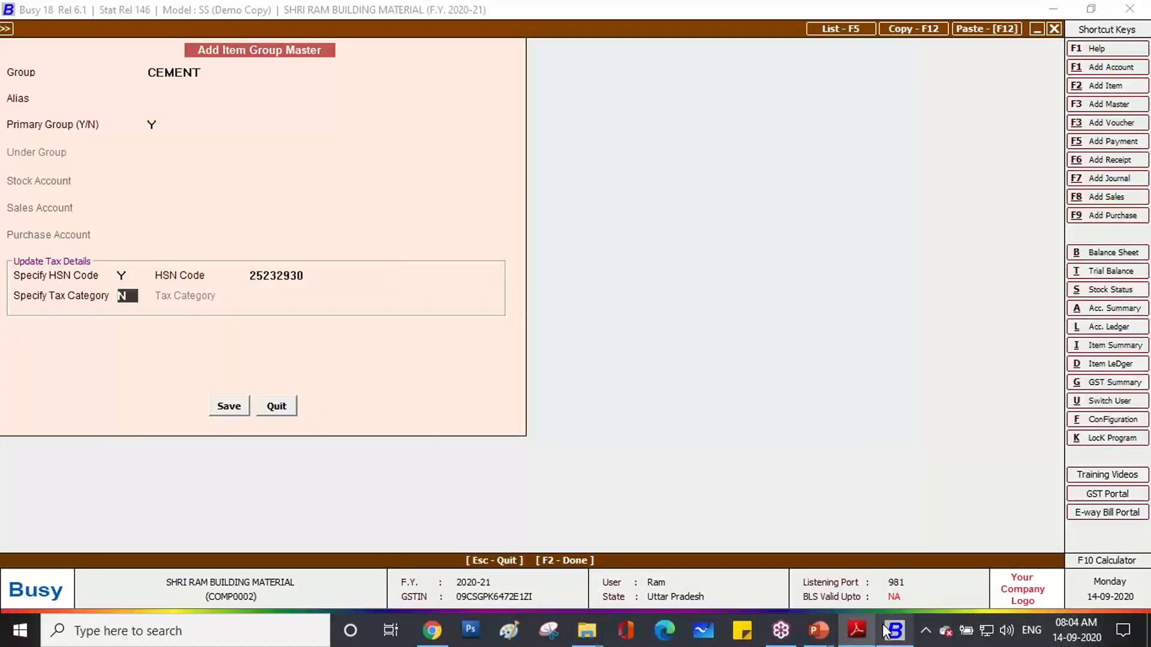
Enable the tax category and set it to GST 28%, checking the rate on the invoice.
text(Y)
key(Return)
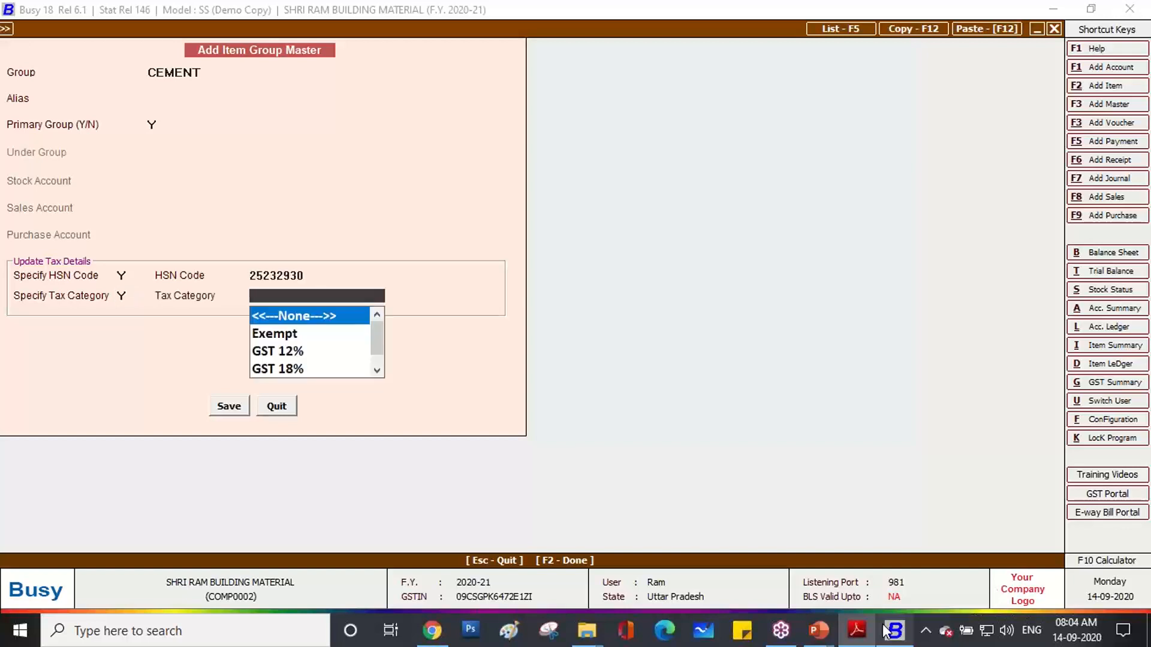
mouse_move(886, 629)
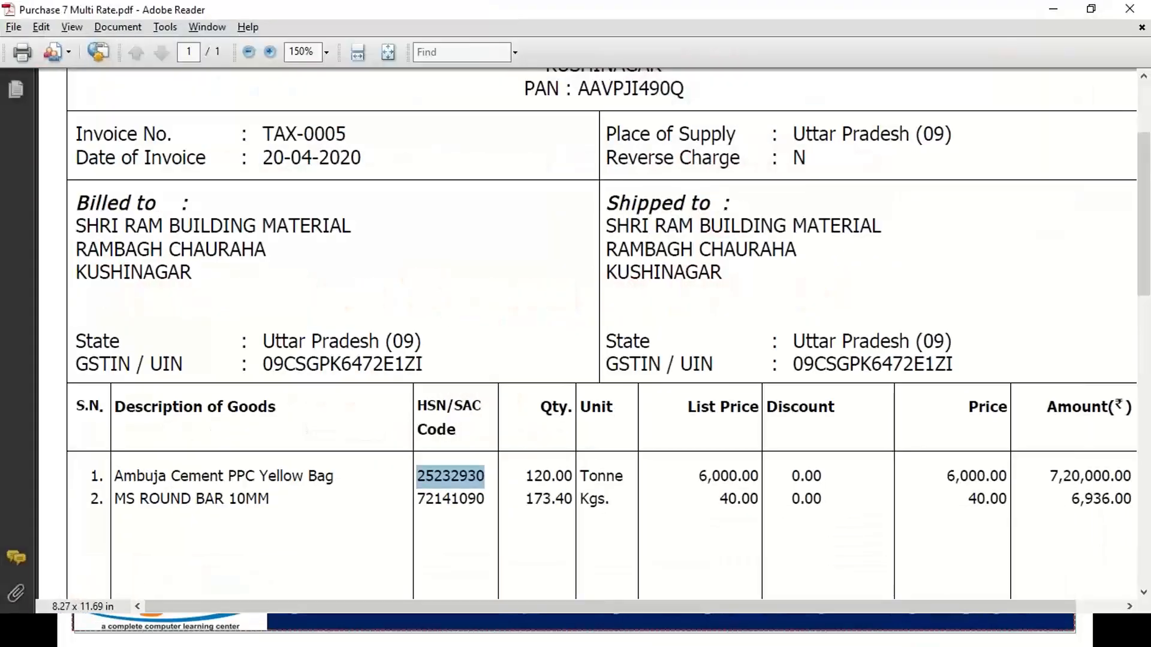
scroll(916, 441, down, 10)
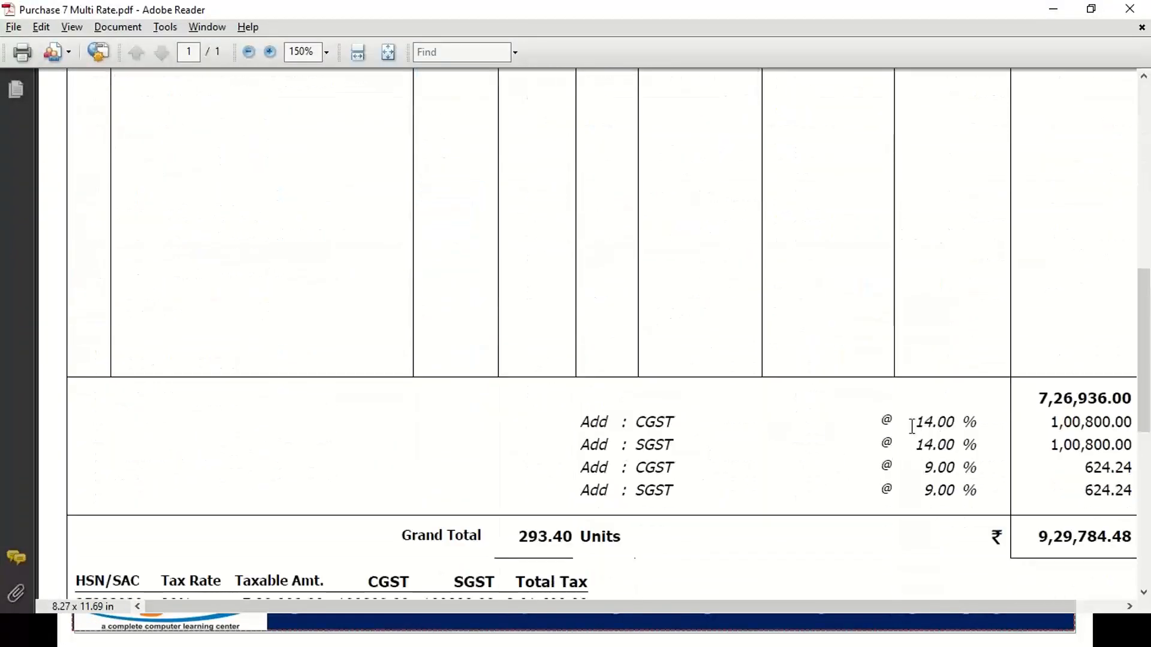
scroll(692, 478, down, 3)
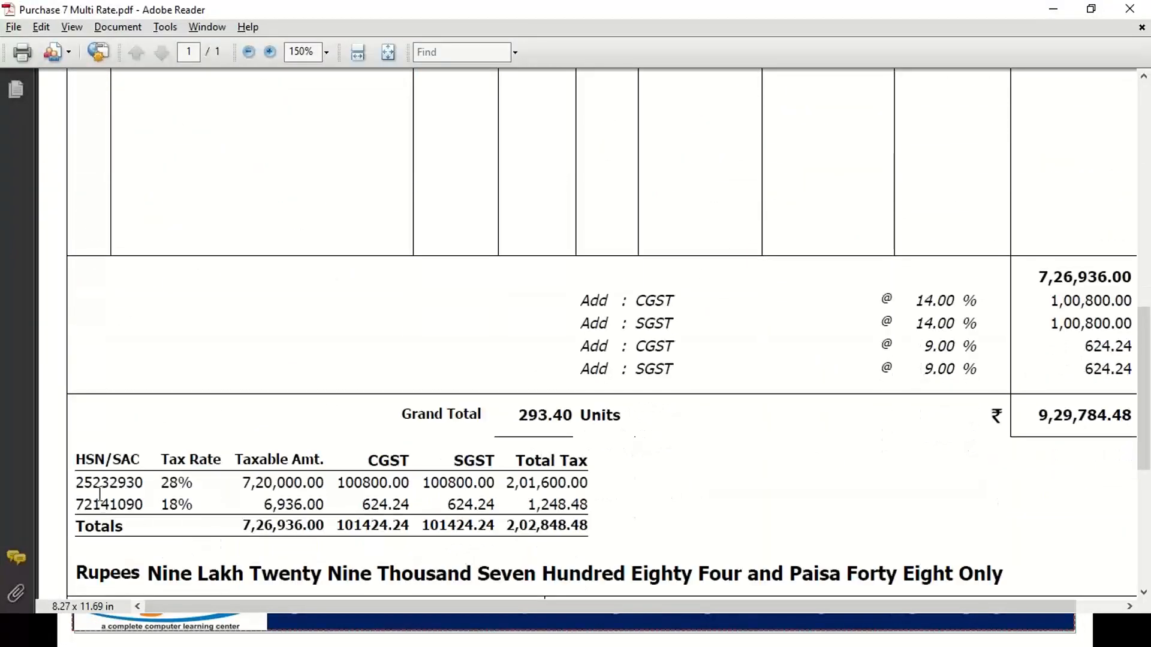
drag(76, 483, 194, 482)
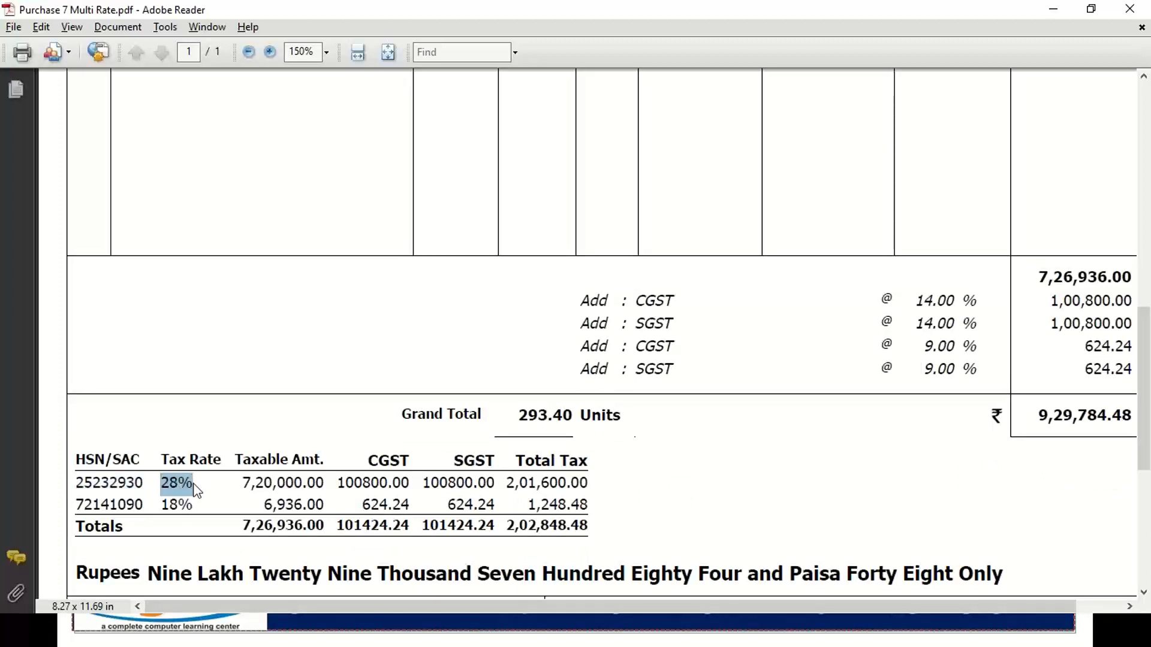
key(alt+Tab)
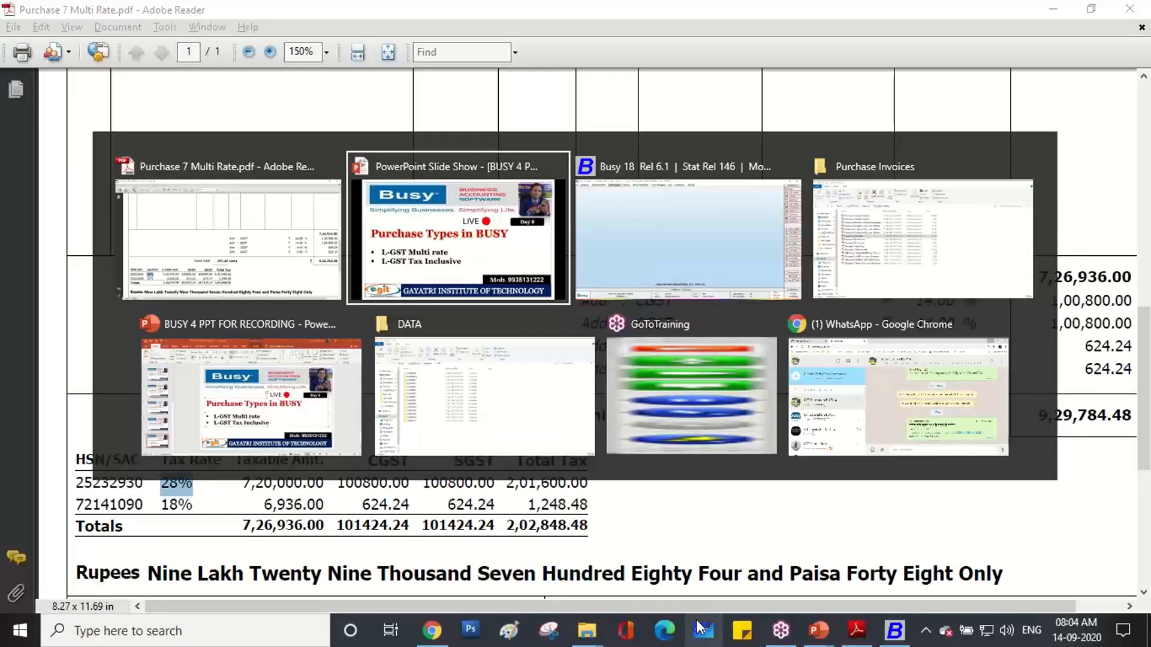
key(alt+Tab)
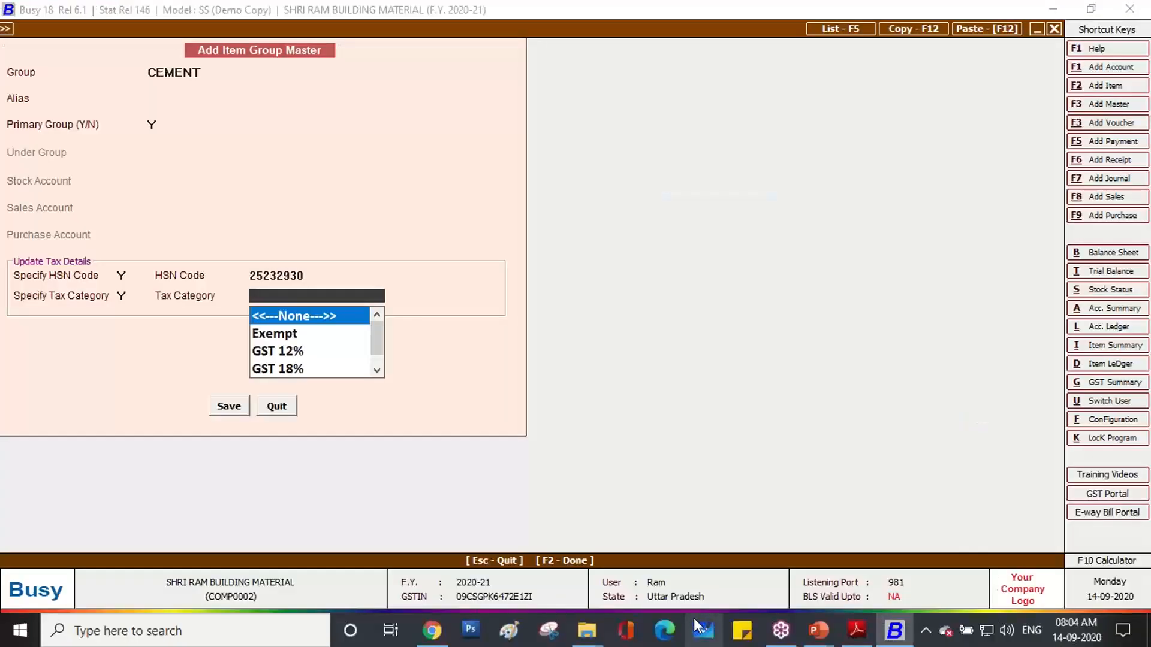
text(28)
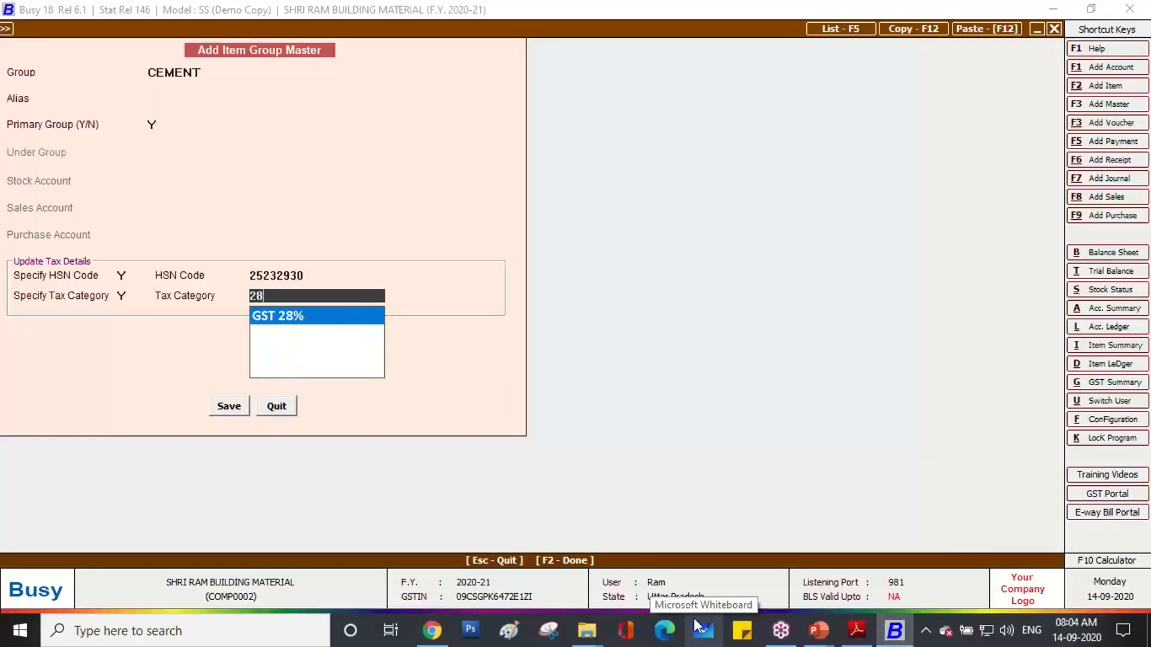
key(Return)
key(Return)
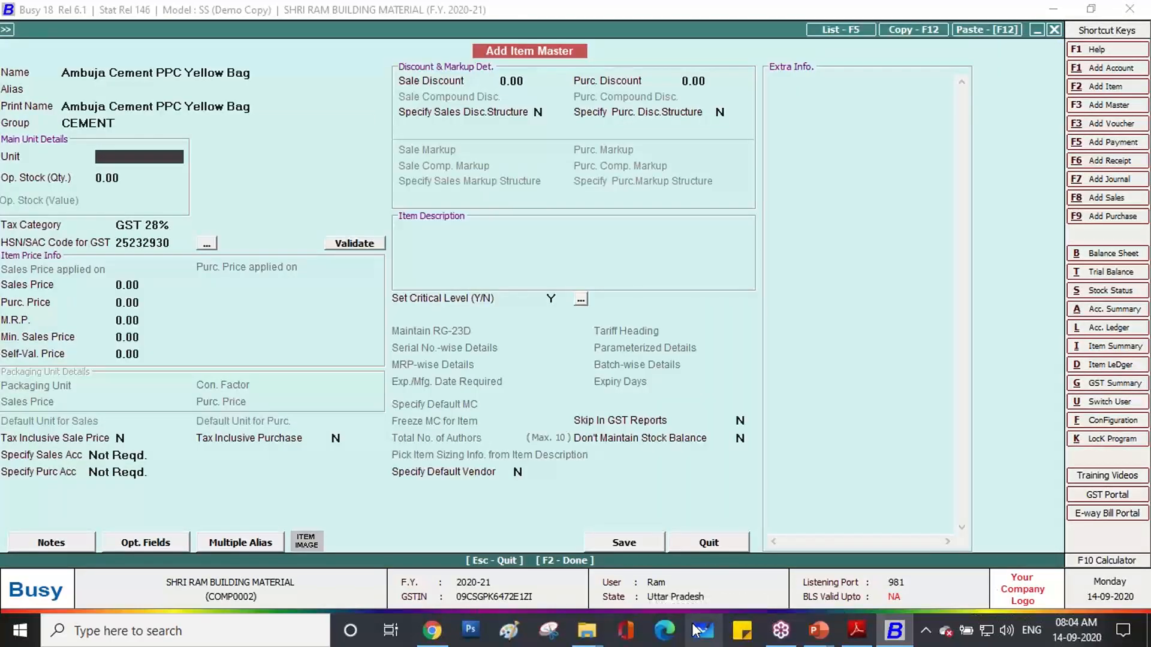
Try adding a unit 'Tonne' copied from the invoice, abandoning it since it already exists.
click(869, 633)
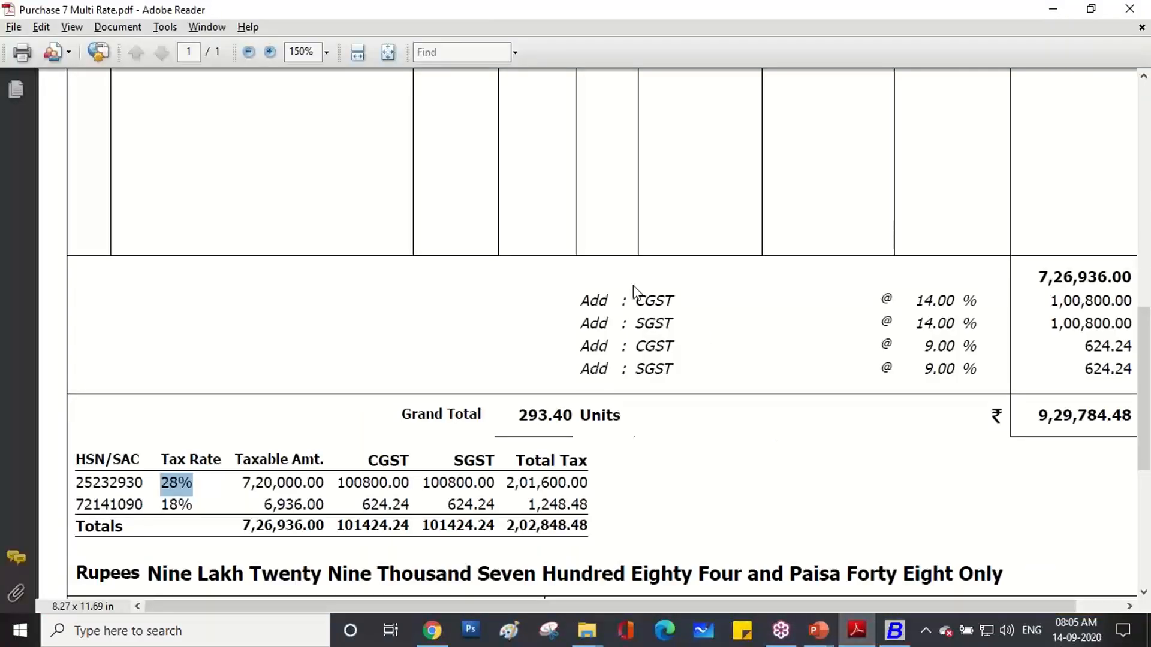
scroll(633, 286, up, 5)
drag(624, 273, 577, 276)
right_click(593, 281)
click(605, 290)
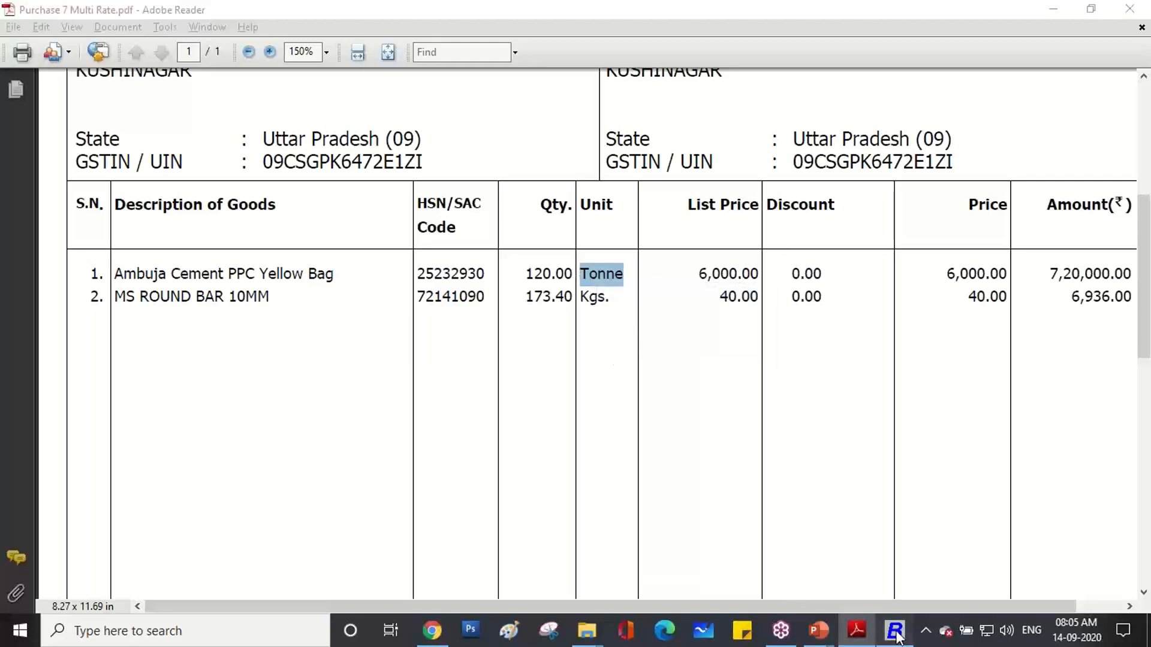
click(896, 633)
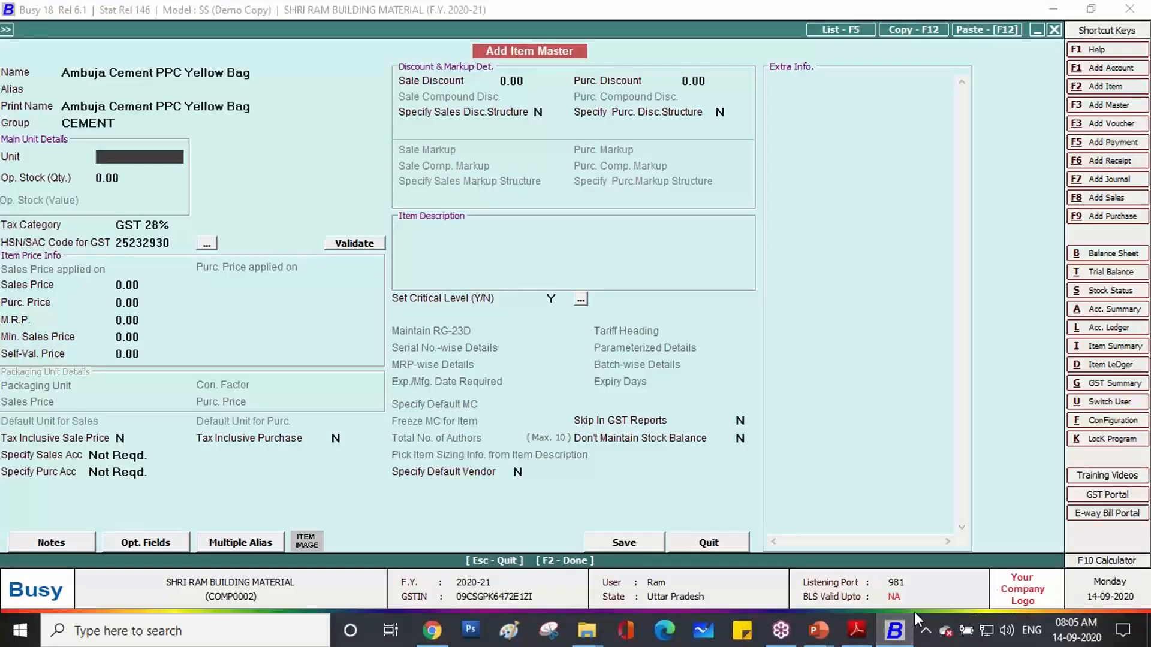
key(F3)
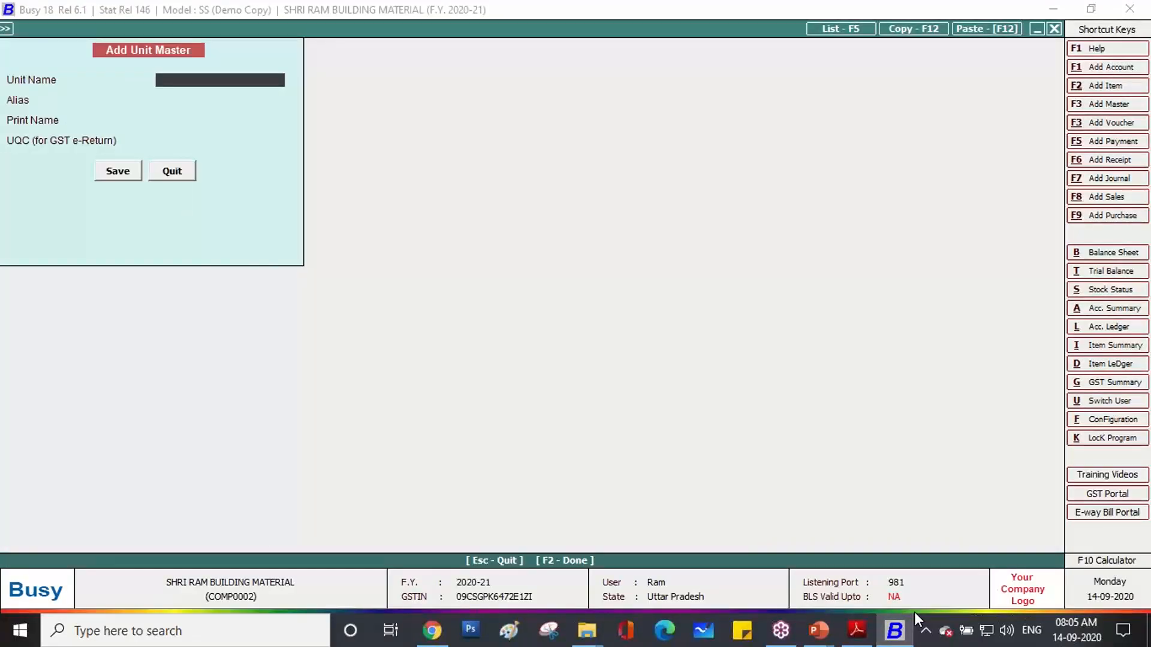
text(Tonne)
key(Return)
key(Return)
key(Escape)
key(Return)
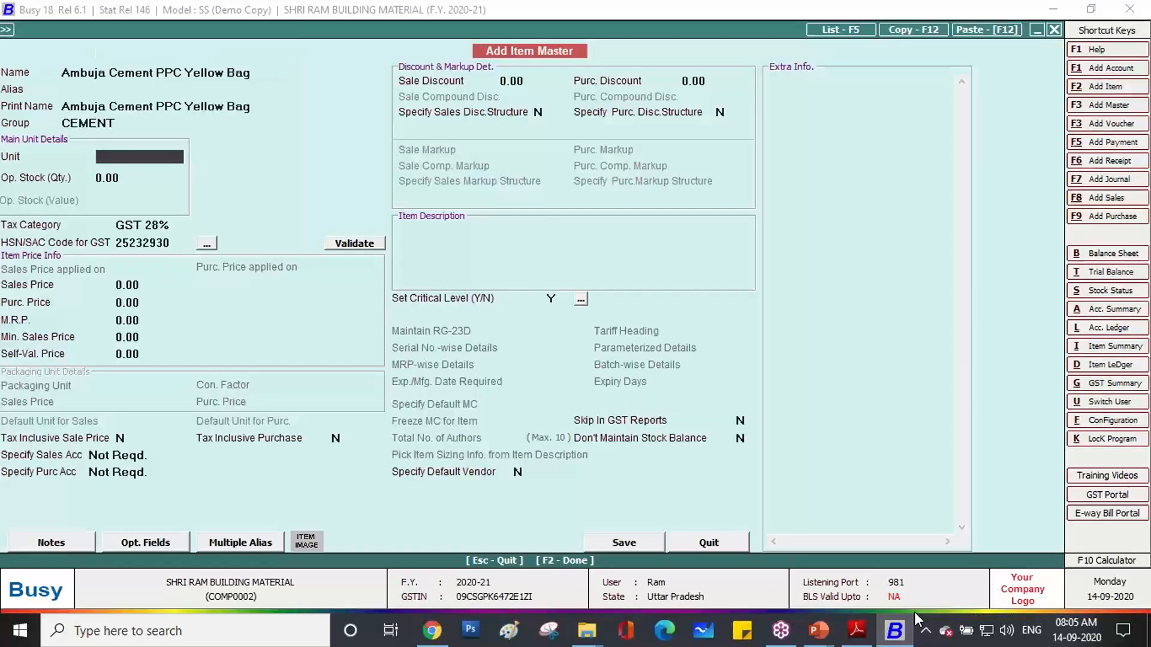
Select Tonne as the cement item's unit and save the item into the voucher.
text(T)
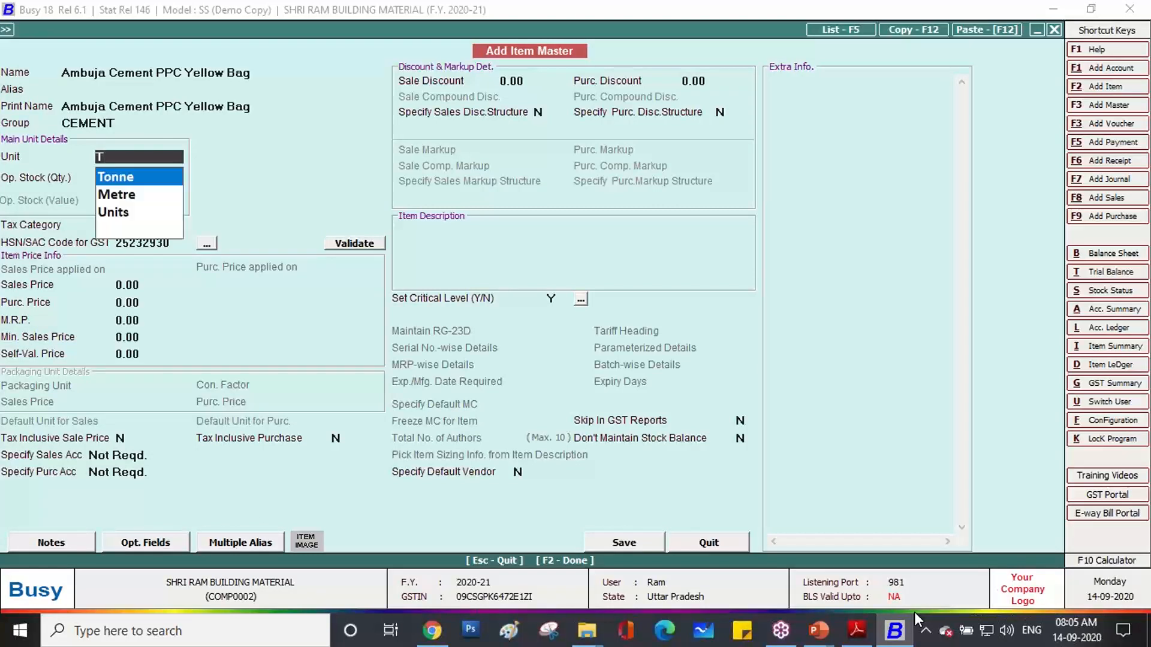
key(Return)
key(Return)
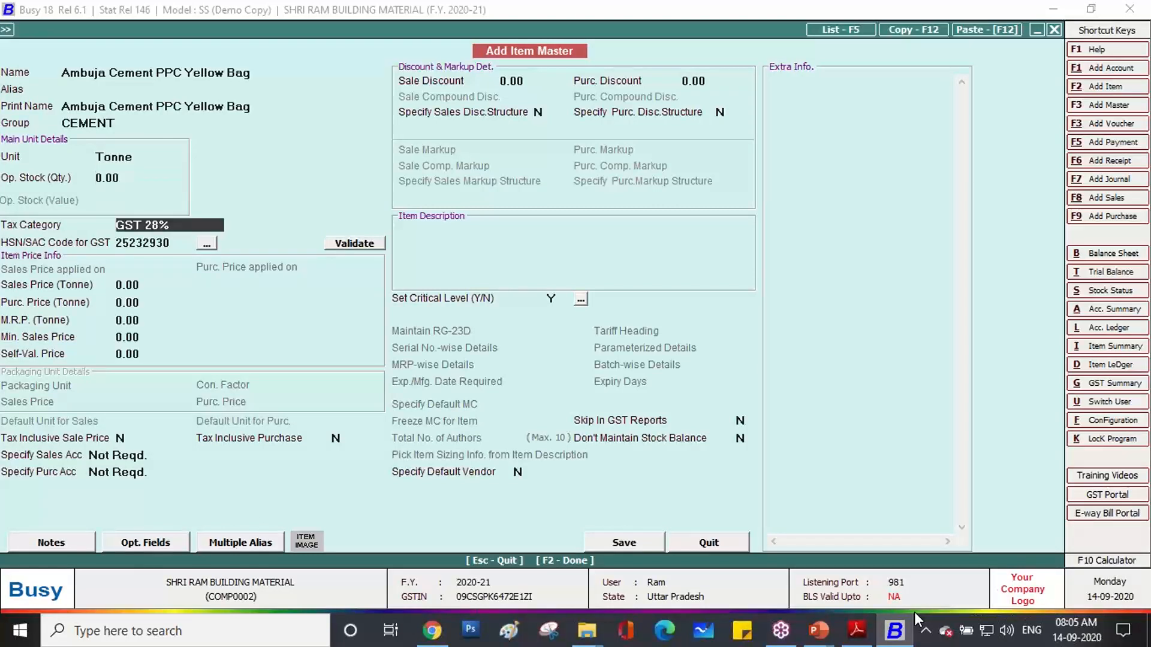
key(Return)
key(Return)
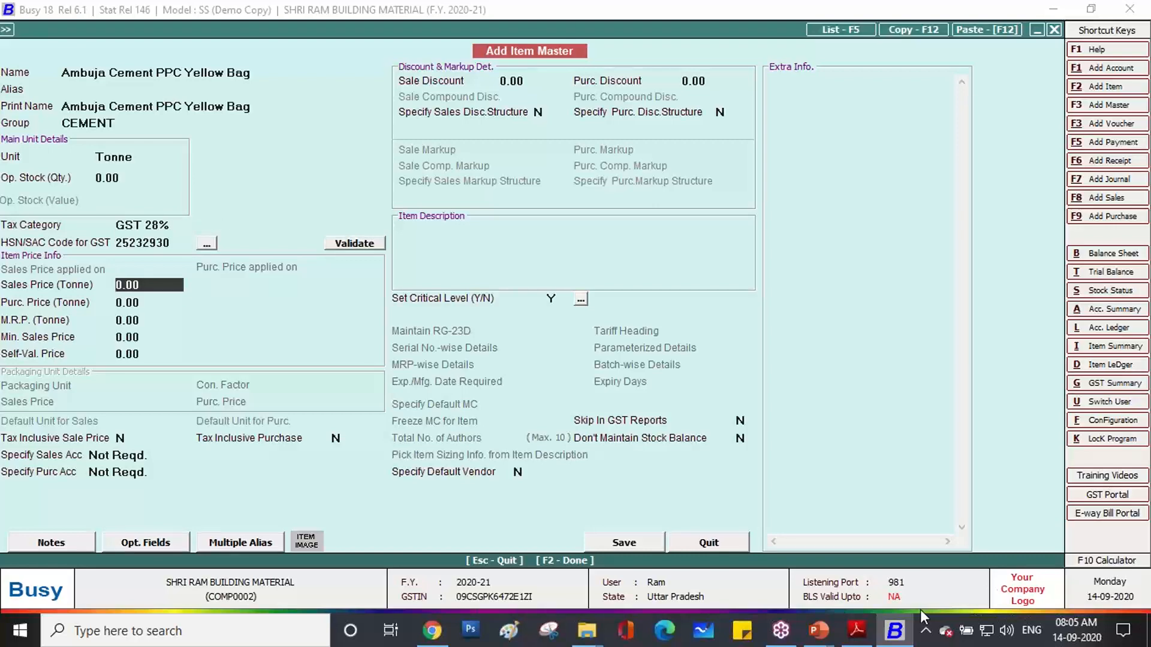
click(633, 548)
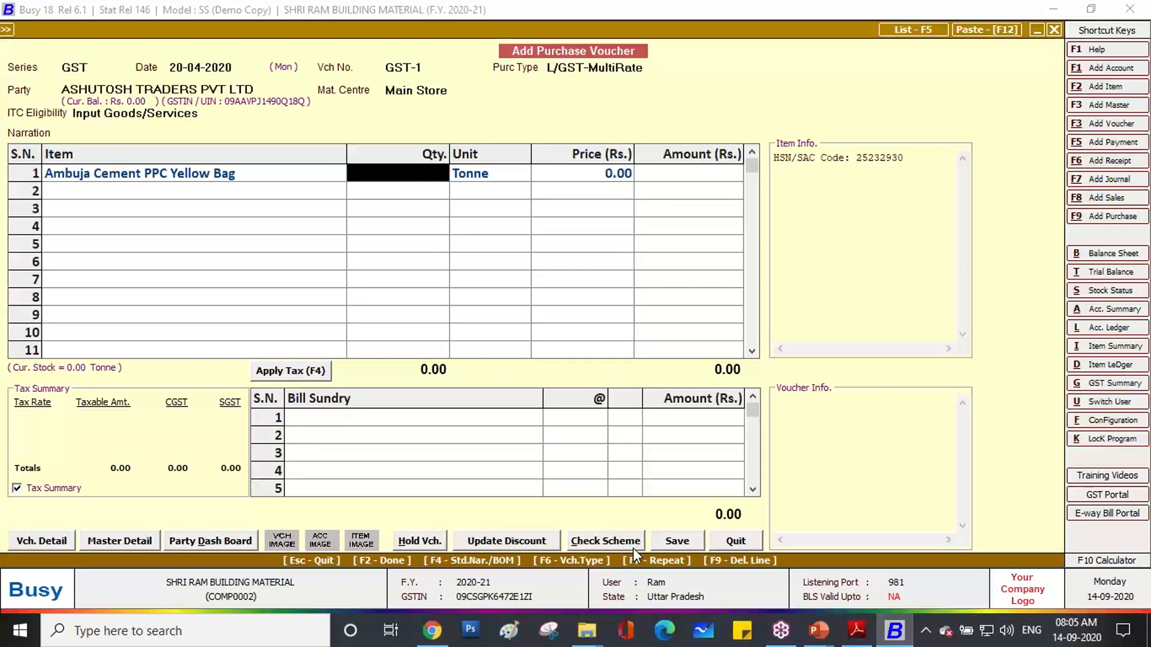
Enter quantity 120 and price 6,000.00 on row 1 of the voucher.
click(856, 631)
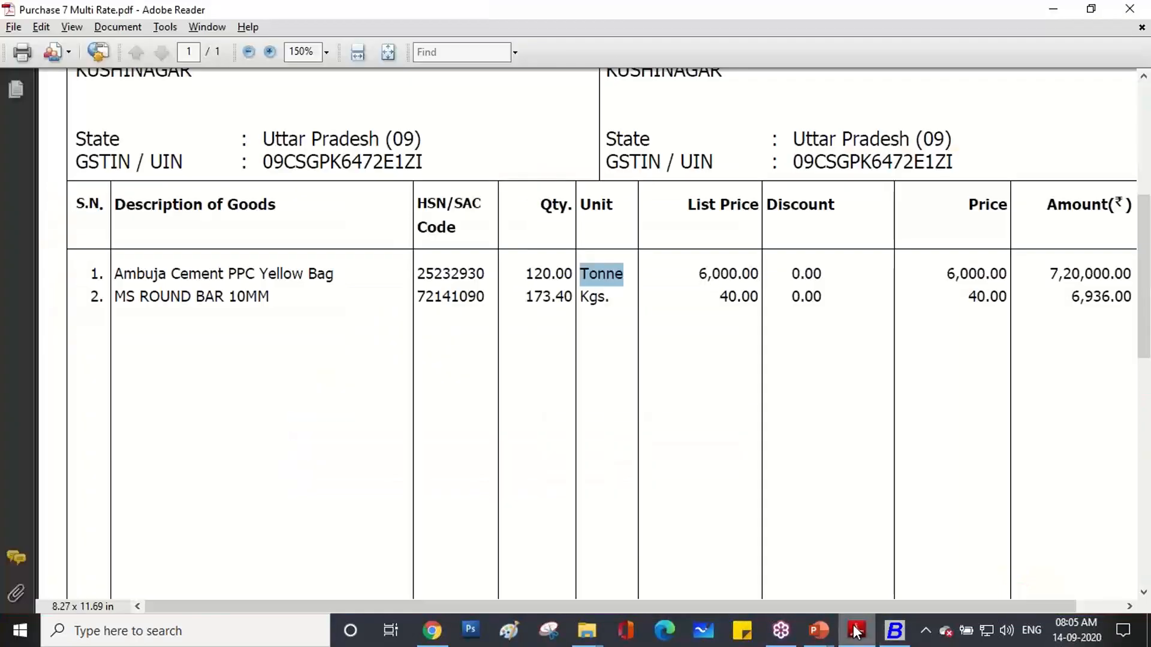
click(854, 629)
text(120)
key(Return)
key(Return)
text(6000)
key(Return)
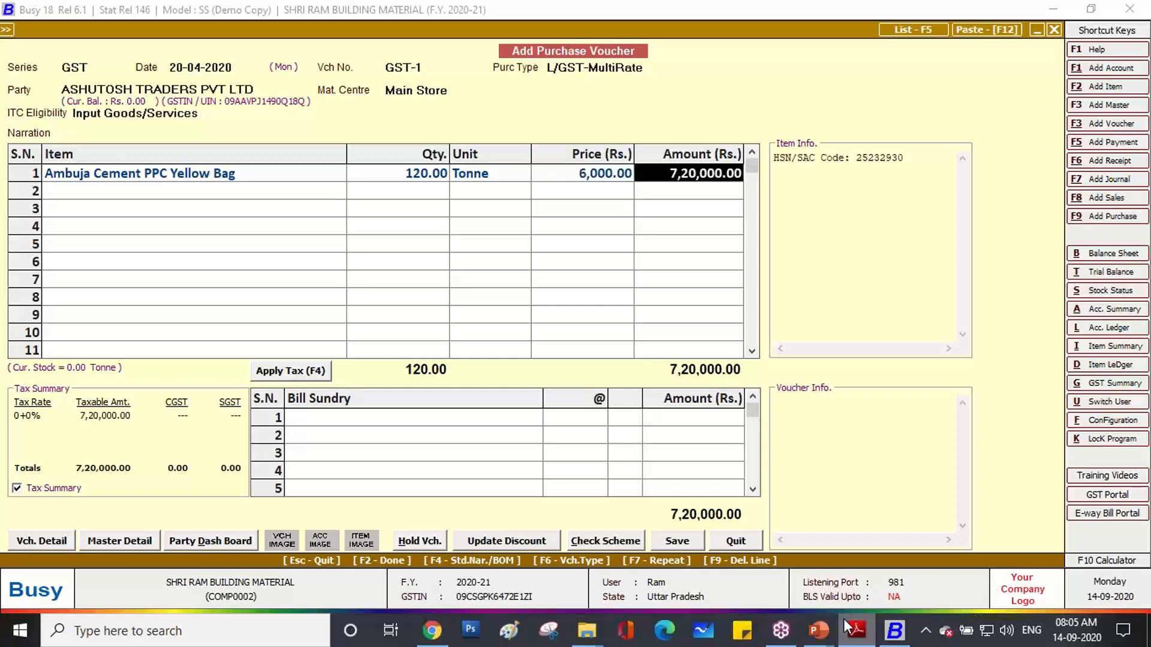
key(Return)
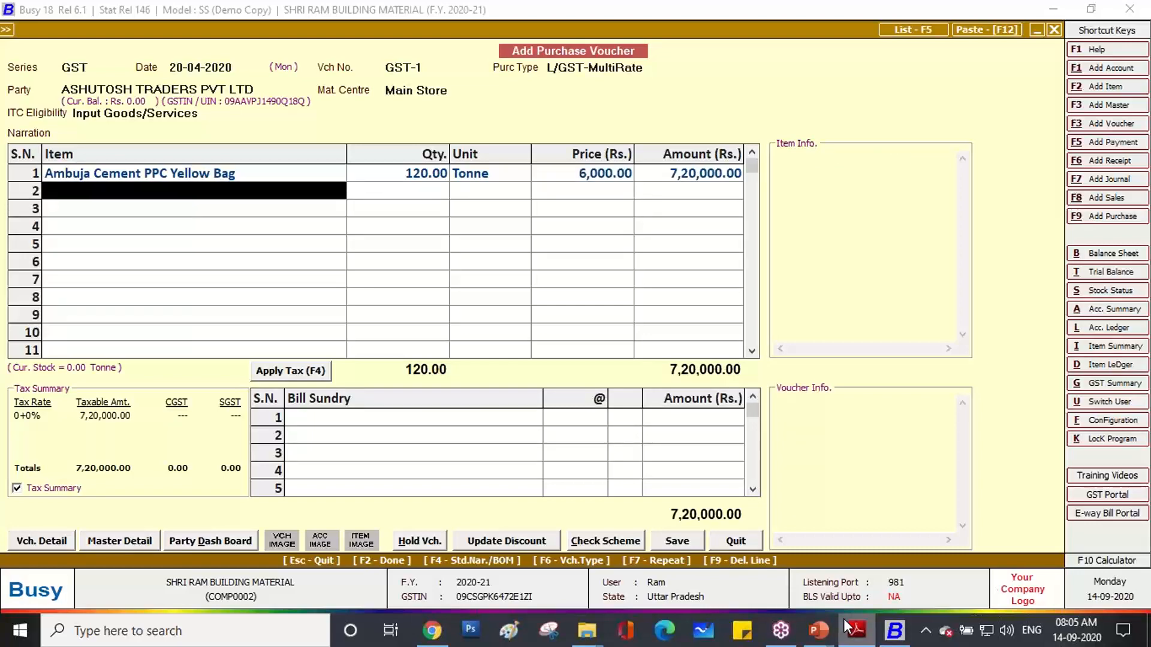
Copy the next item name 'MS ROUND BAR 10MM' from the invoice.
click(851, 636)
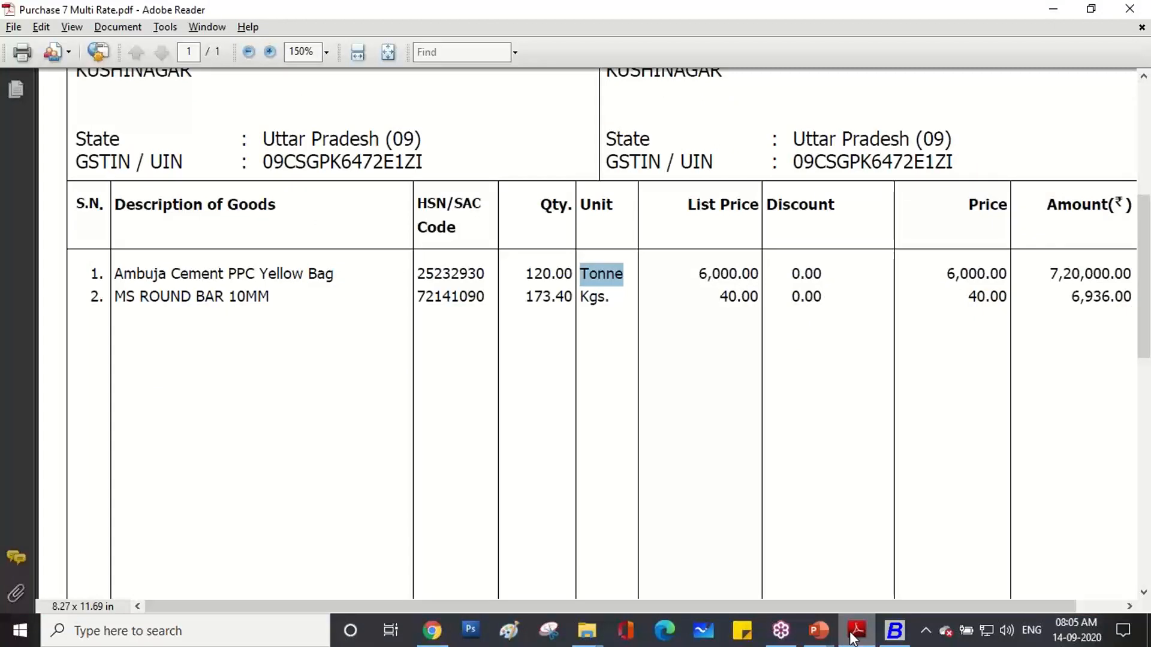
drag(278, 298, 130, 298)
right_click(130, 300)
click(157, 310)
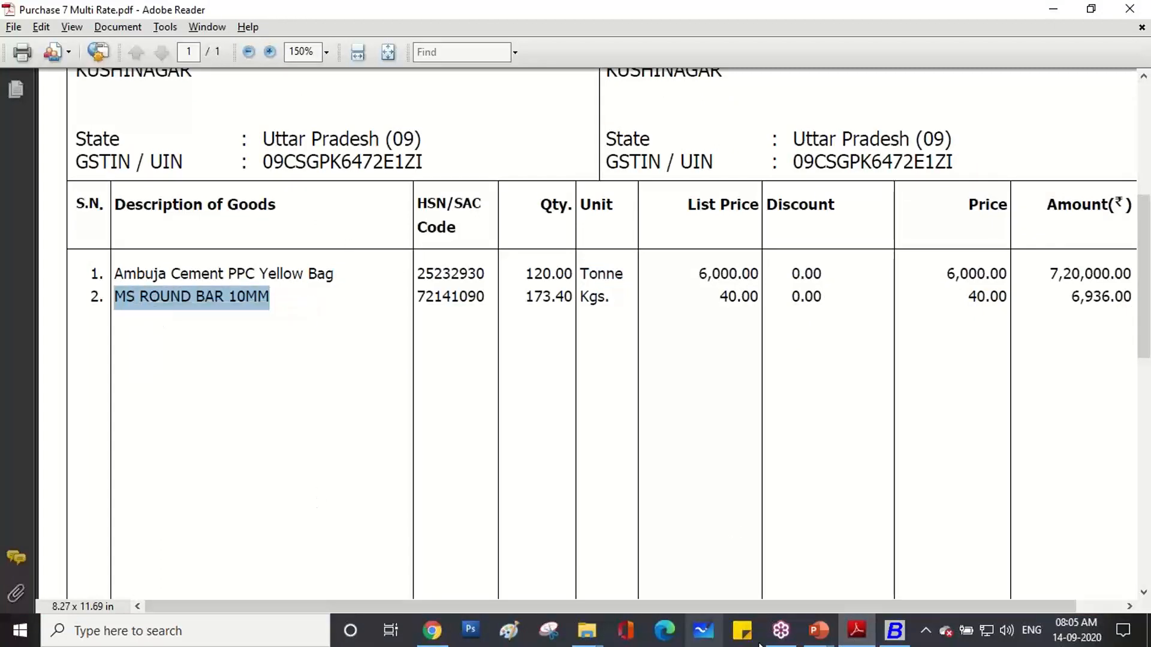
click(892, 634)
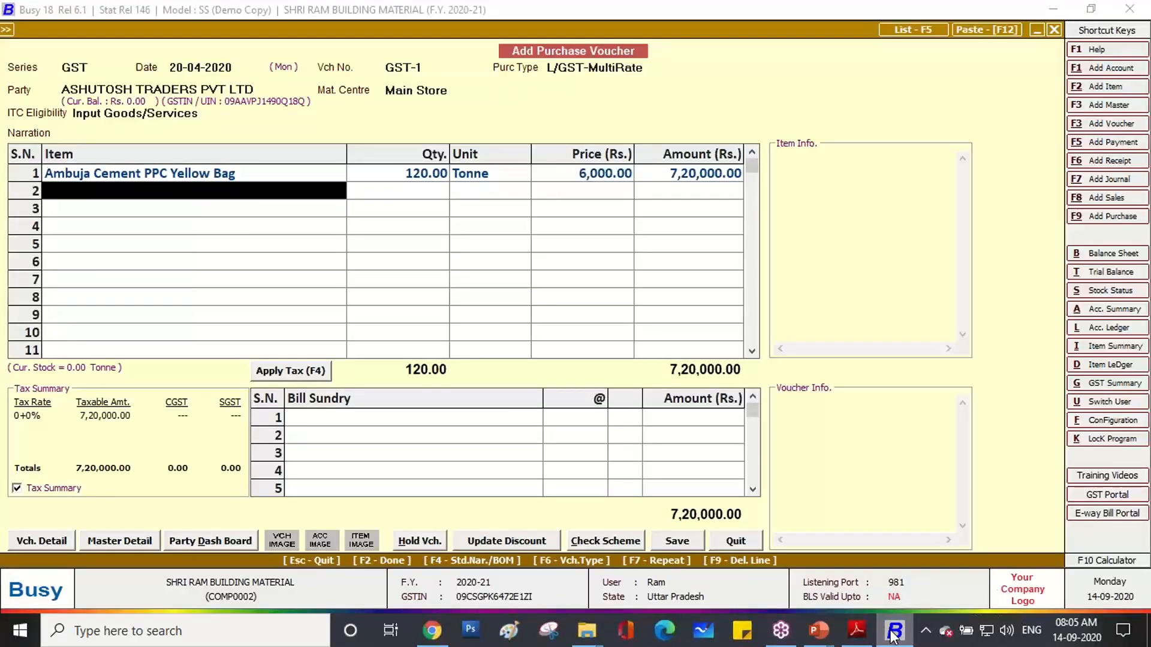
Create a new row 2 item named MS ROUND BAR 10MM using the copied name.
key(alt+f2)
key(ctrl+v)
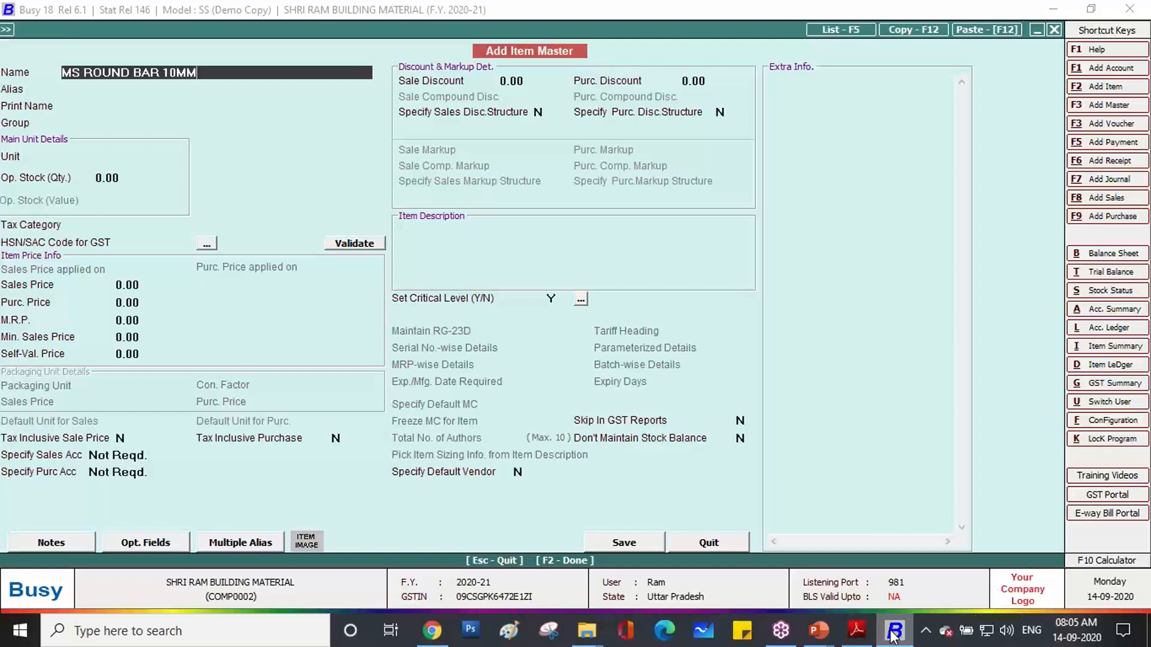
key(Return)
key(Return)
key(Return)
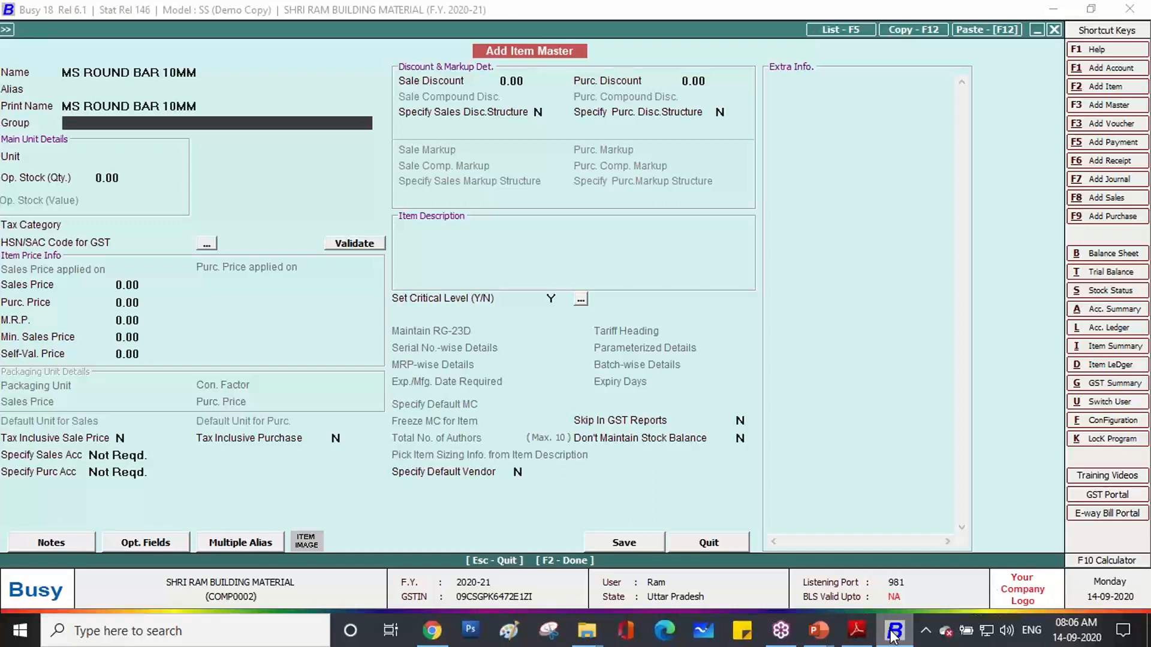
Create a primary item group named ROUND BAR with HSN code specification enabled.
key(F3)
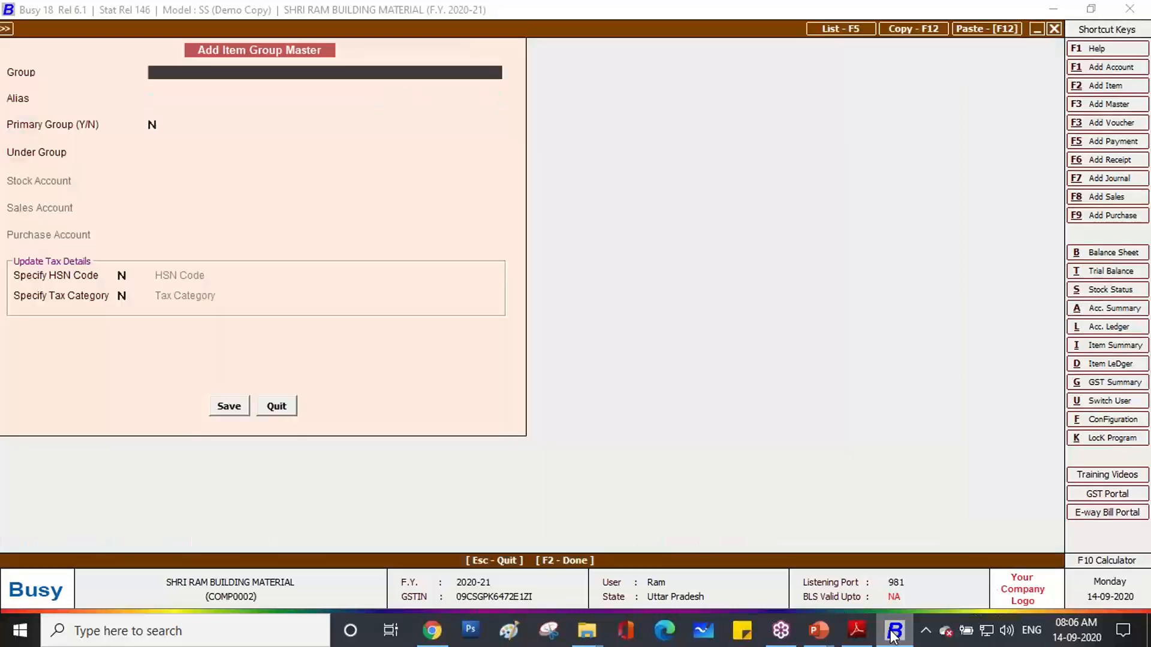
text(ROUND BAR)
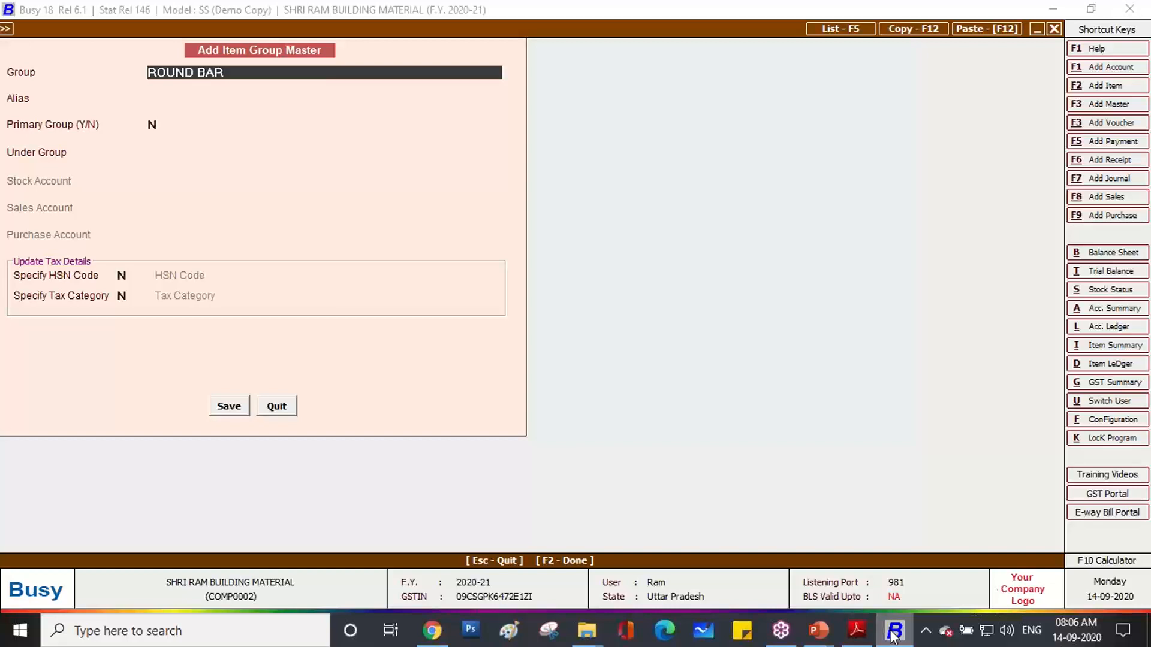
key(Return)
key(Return)
text(Y)
key(Return)
text(Y)
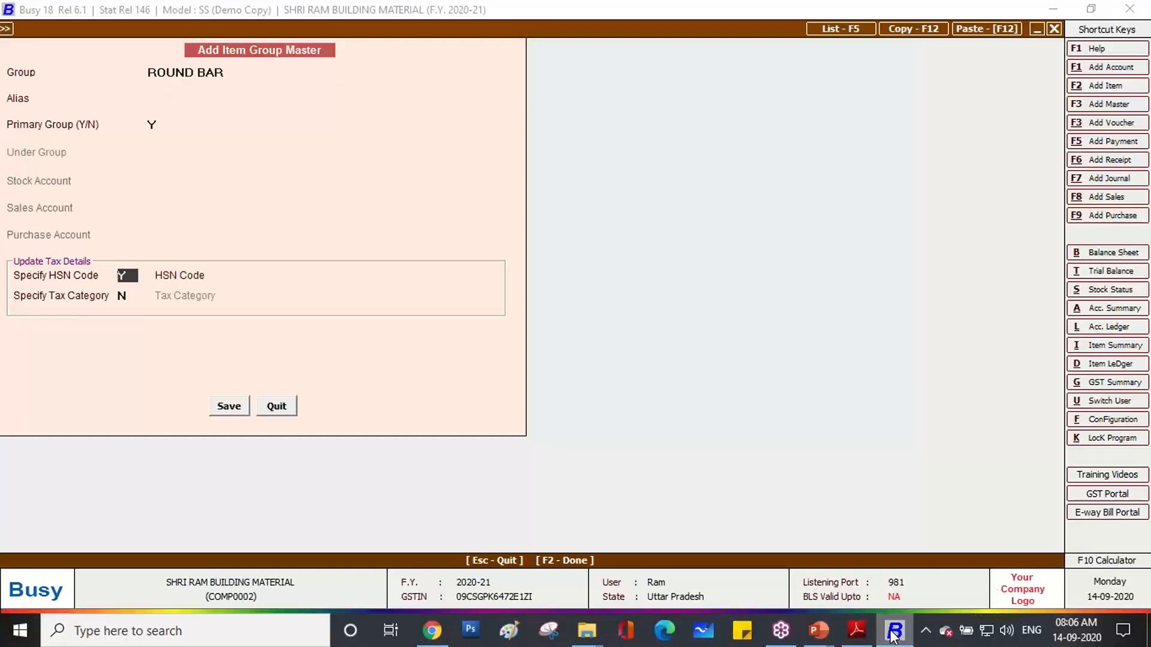
key(Return)
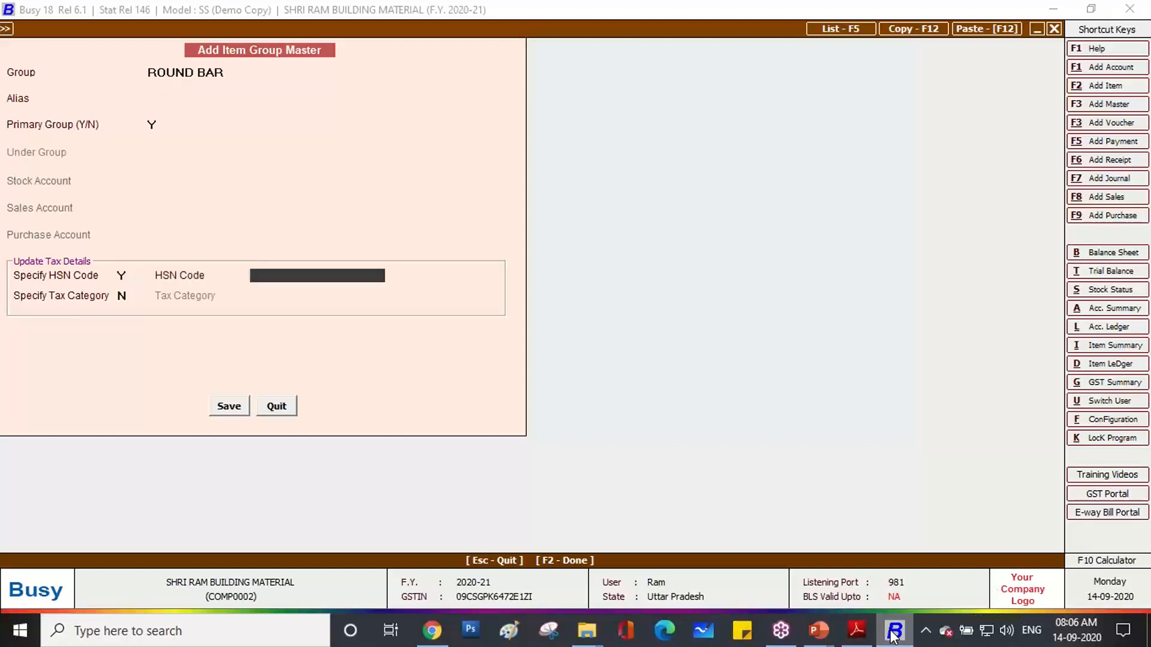
Give ROUND BAR HSN code 72141090 from the invoice and tax category GST 18%.
click(857, 629)
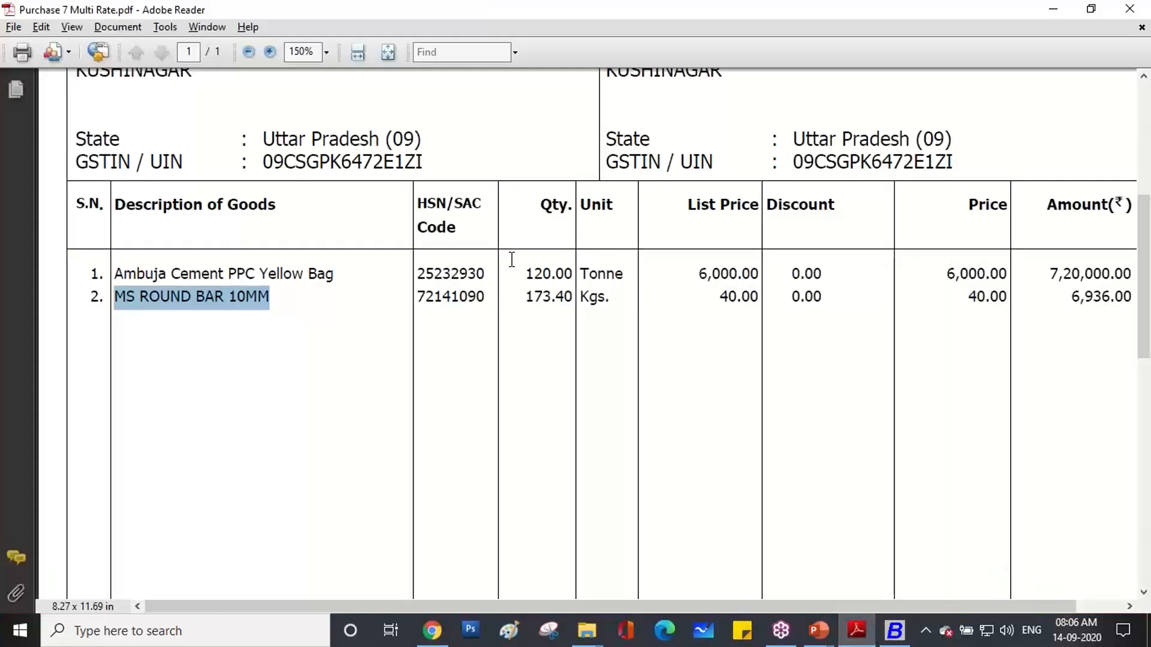
drag(484, 296, 416, 298)
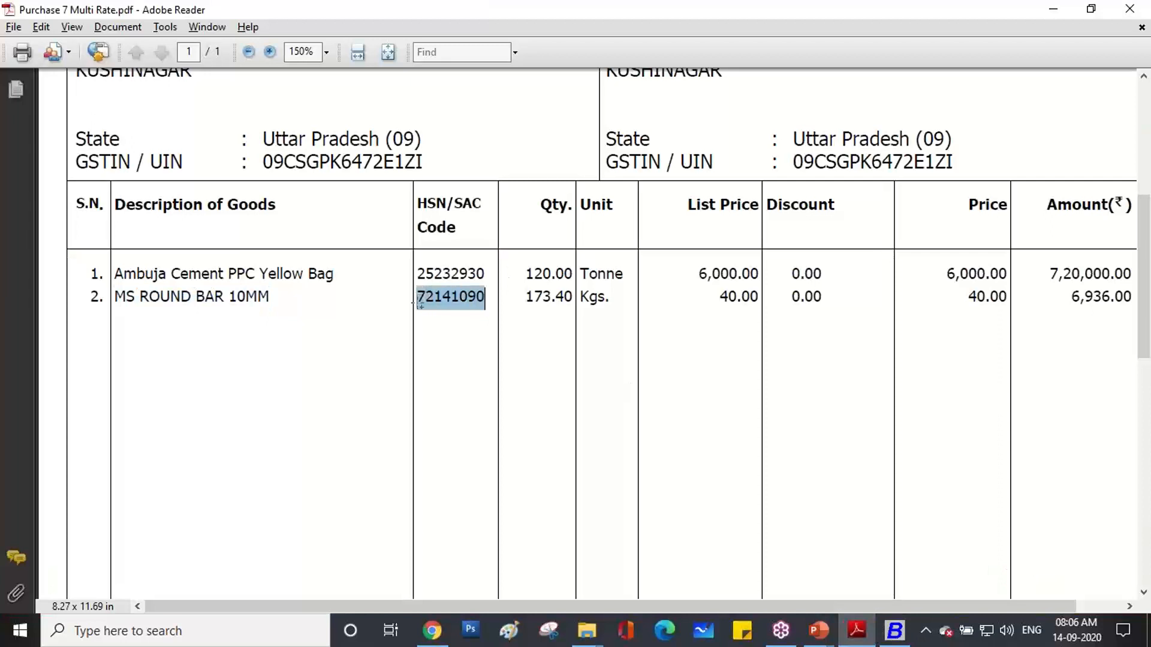
right_click(434, 301)
click(451, 311)
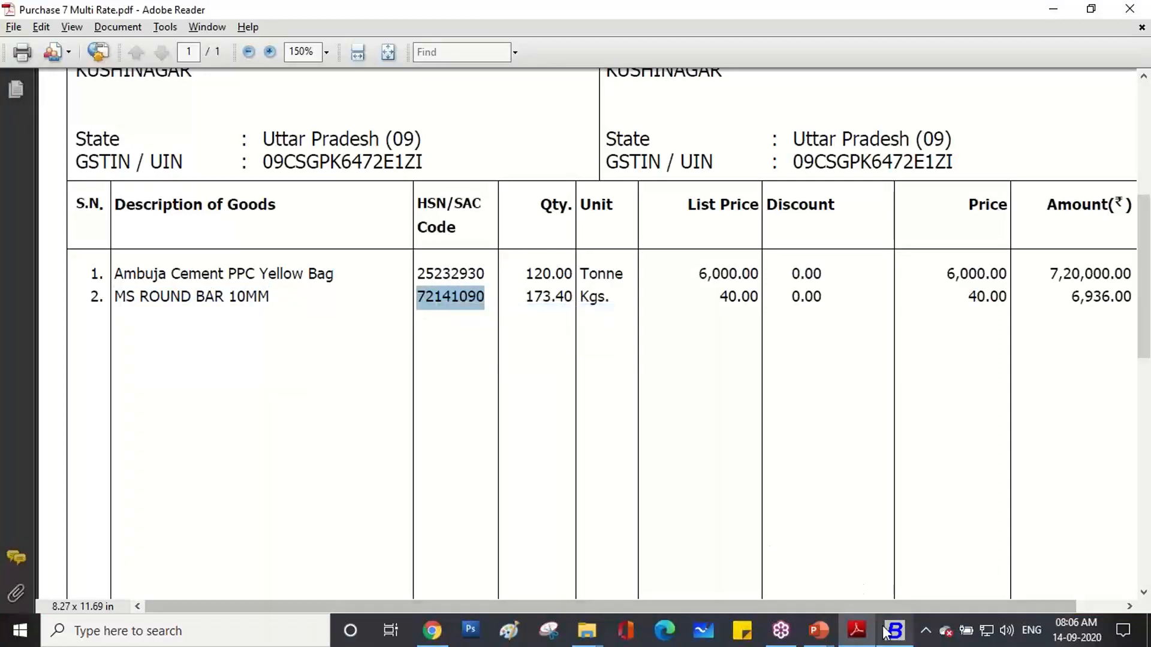
click(892, 631)
key(ctrl+v)
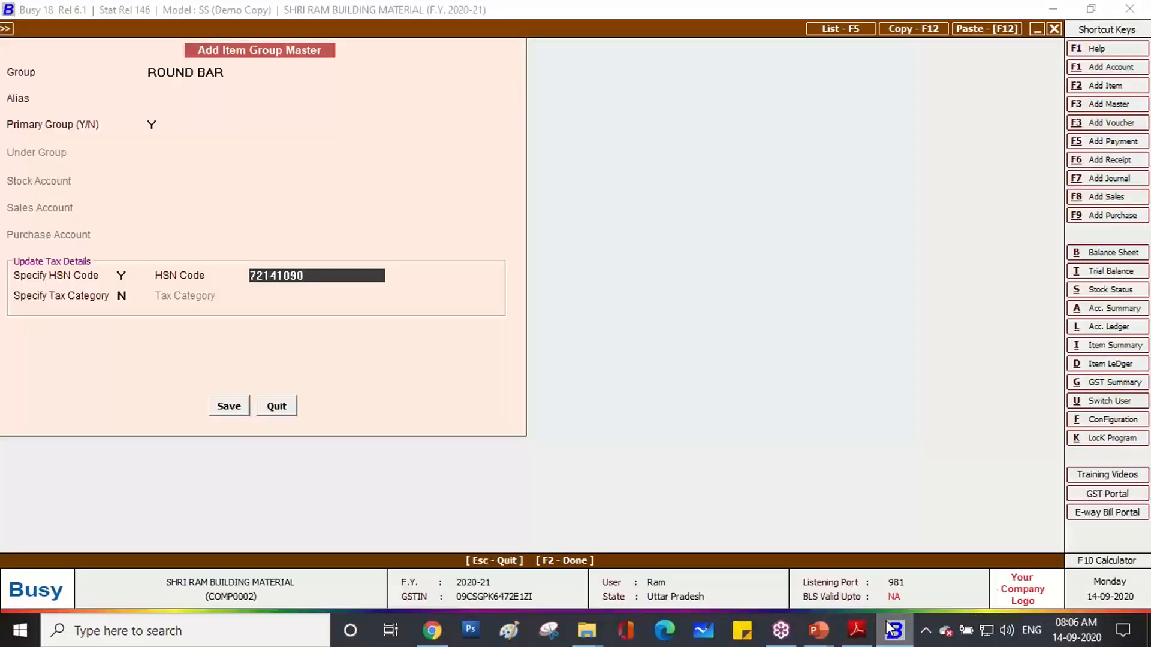
key(Return)
text(Y)
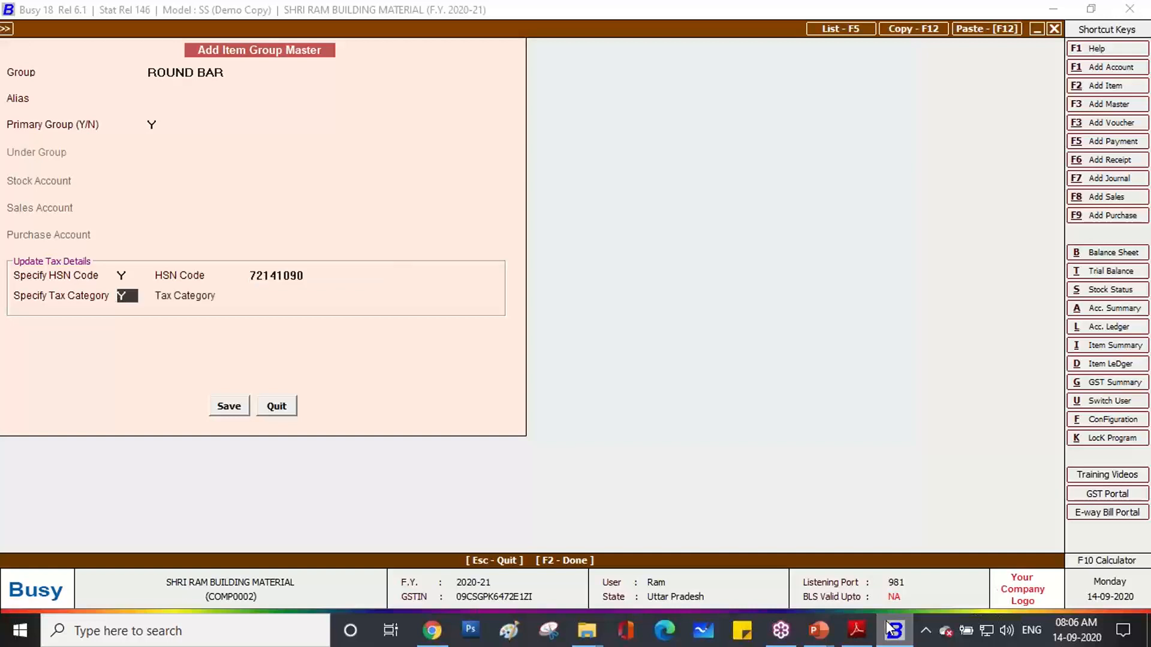
key(Return)
text(18)
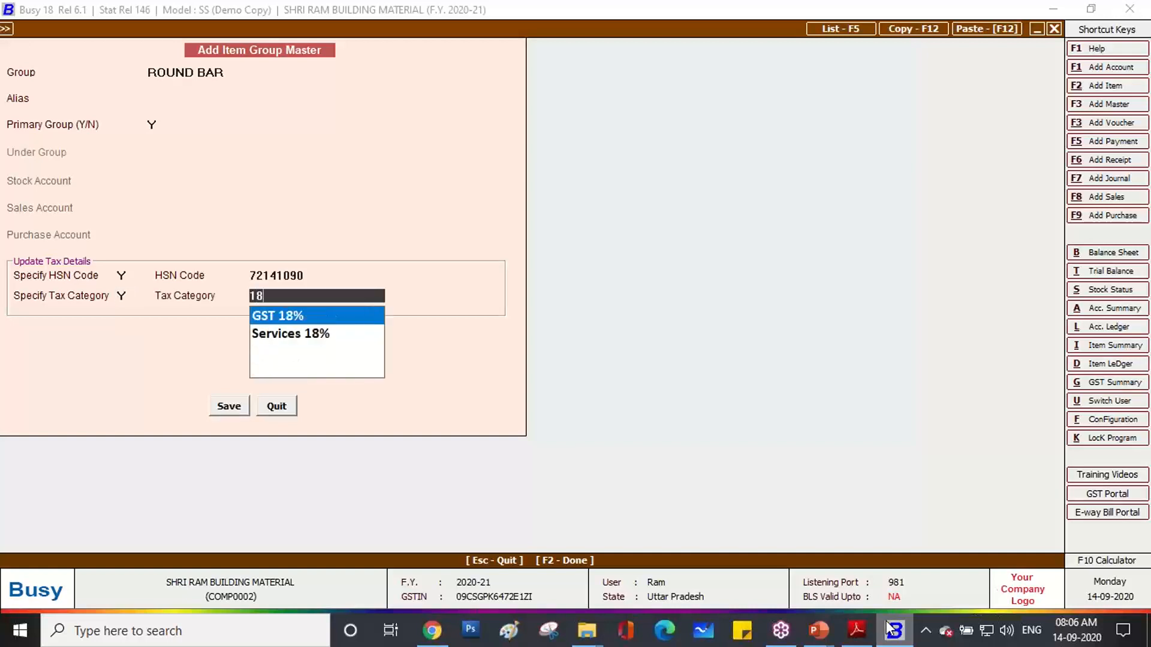
key(Return)
key(Return)
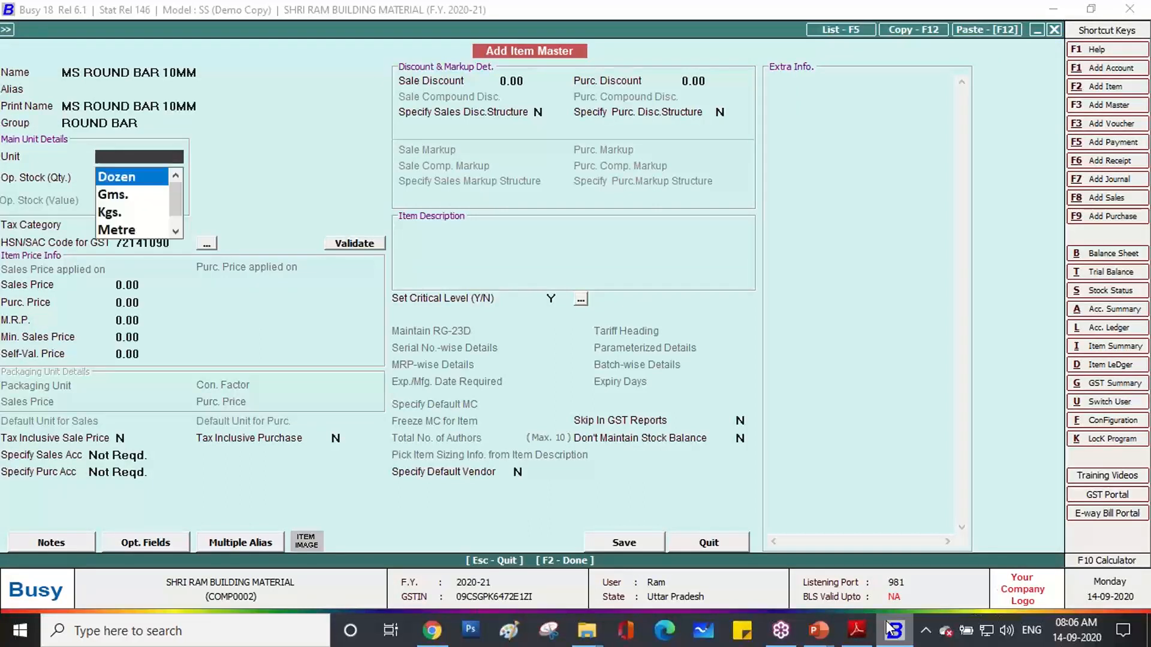
Set the round bar item's unit to Kgs. and save it into the voucher.
key(Down)
key(Down)
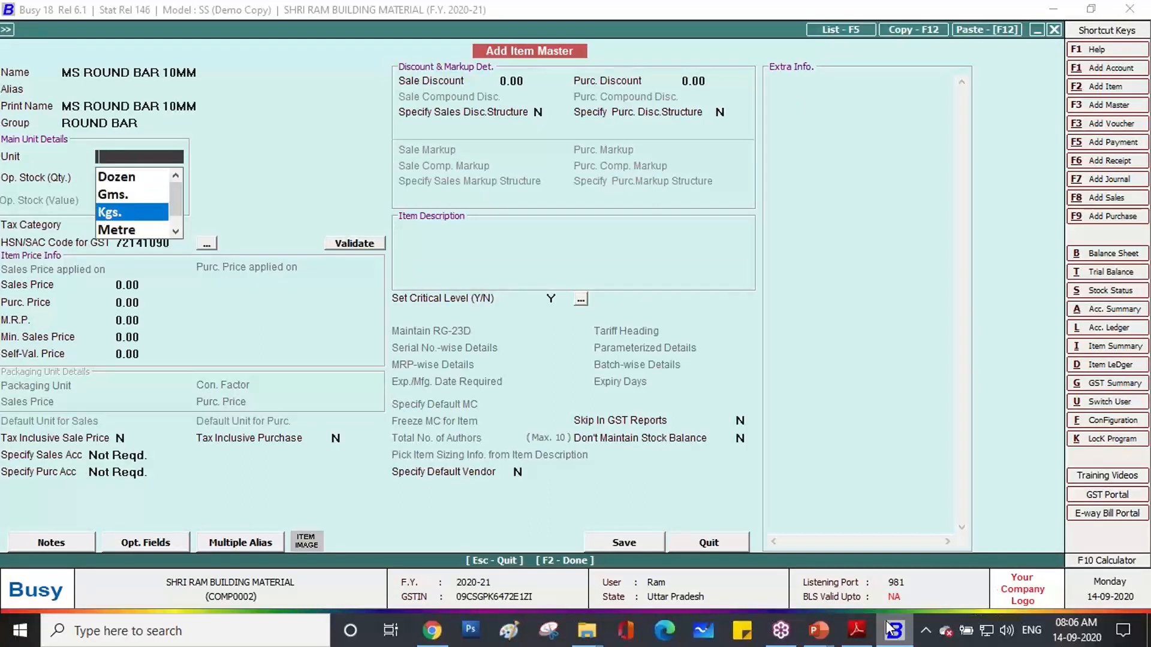
key(Return)
key(Return)
key(Return)
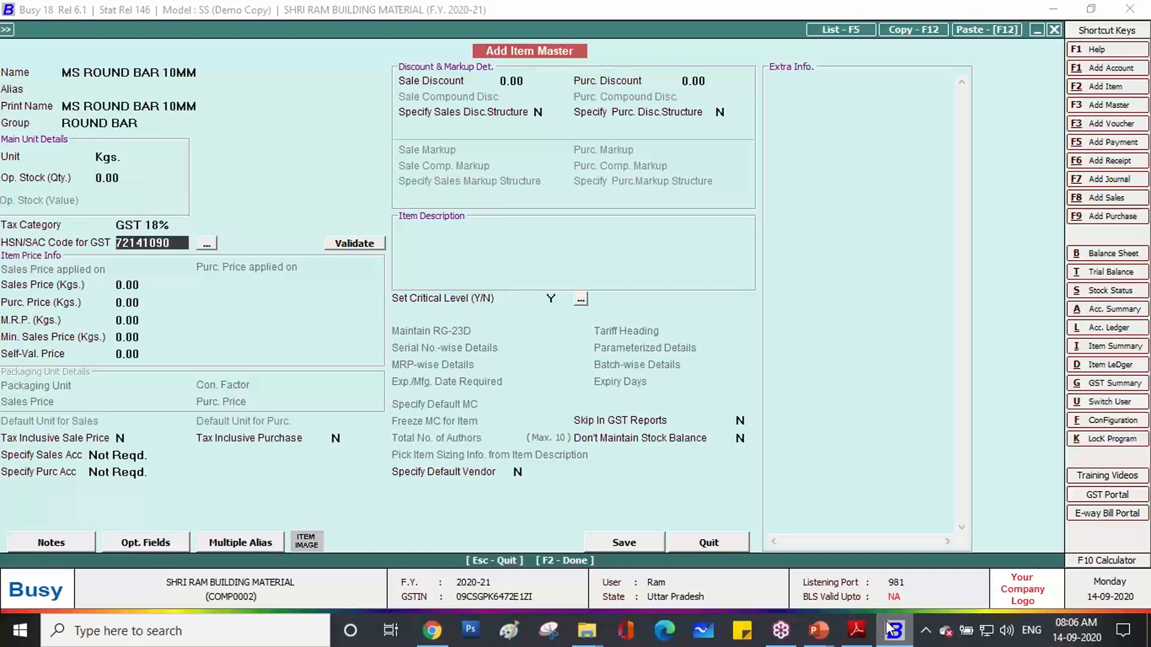
key(F2)
key(Return)
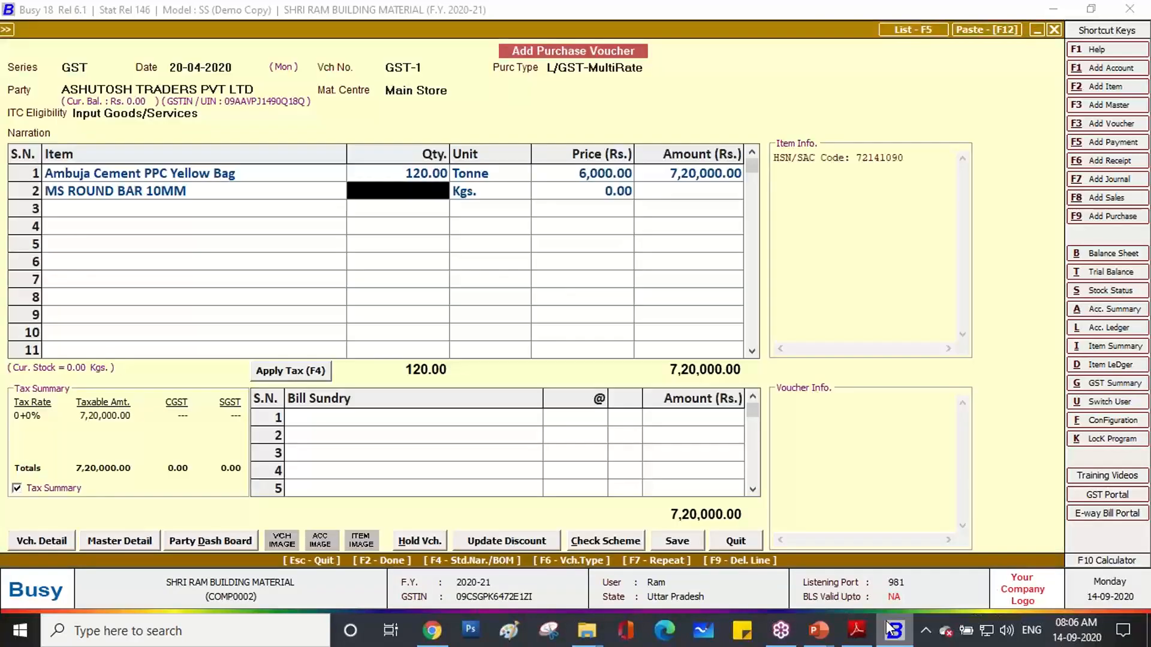
Enter 173.40 Kgs. at 40.00 on row 2, checking the invoice, for 6,936.00.
click(857, 633)
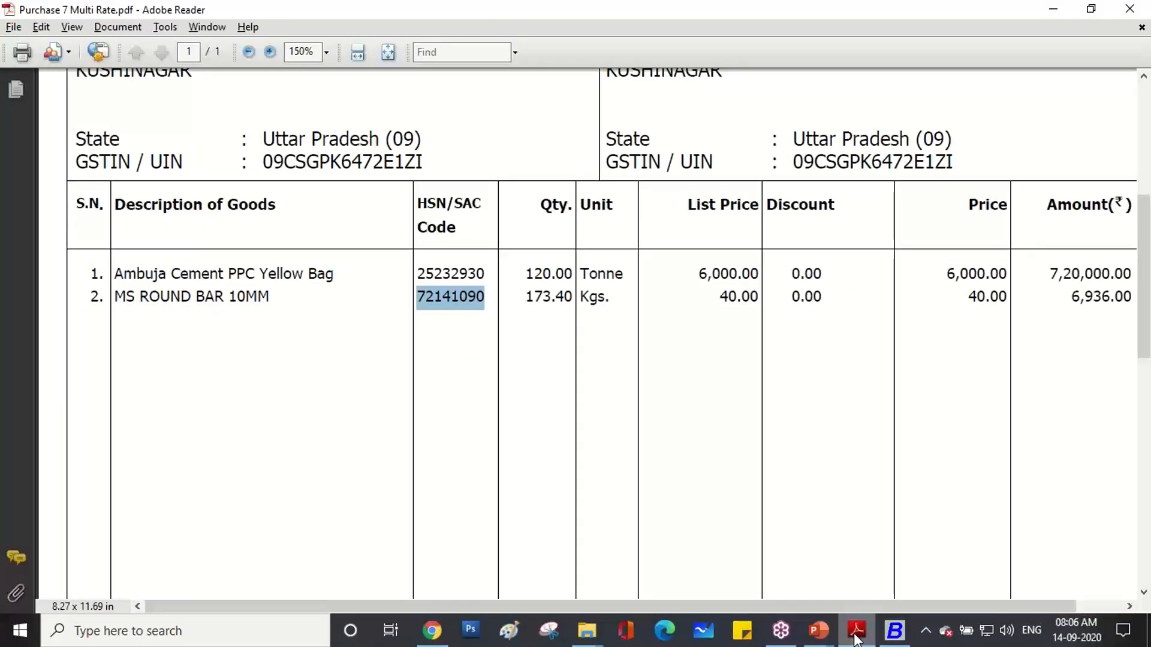
click(857, 632)
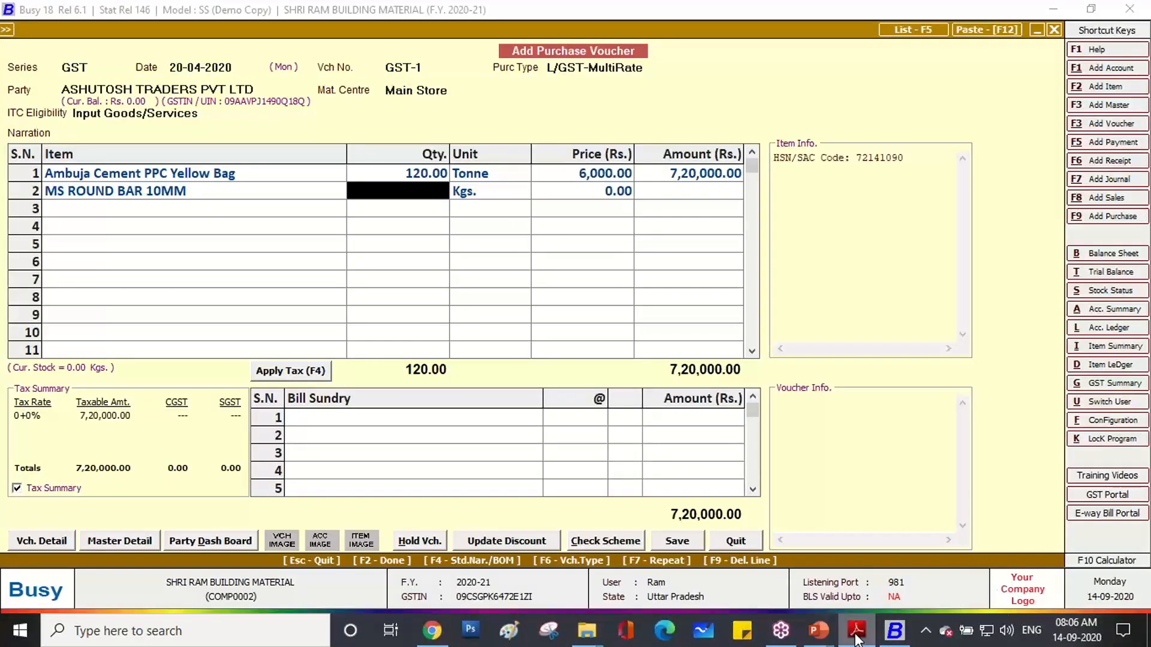
text(173.40)
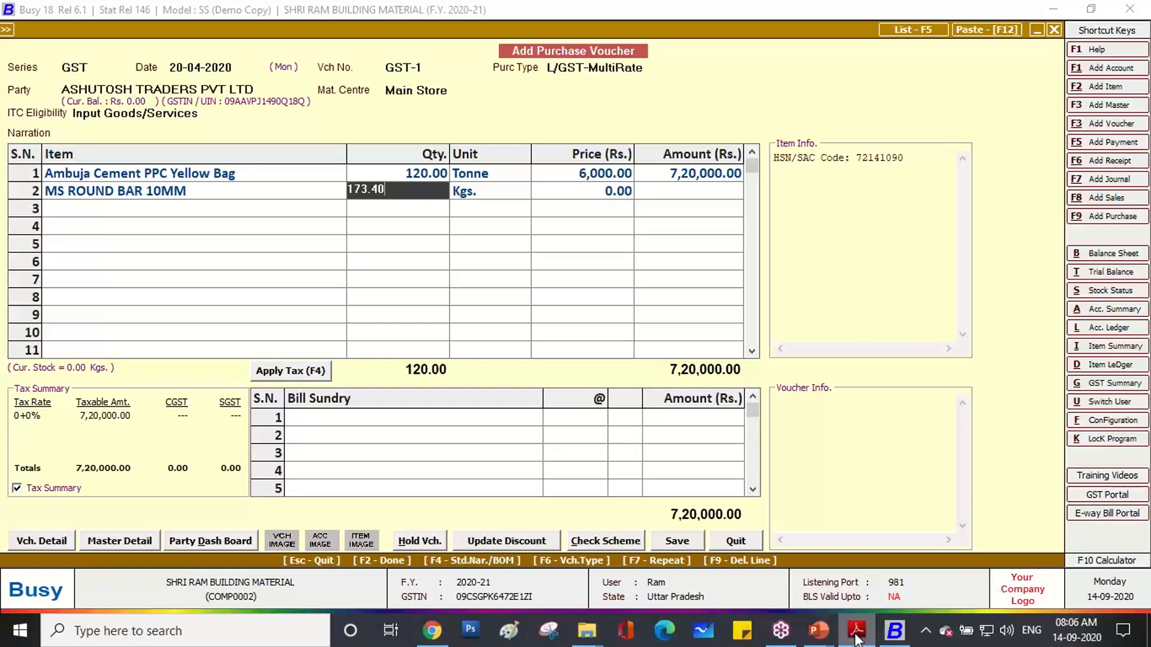
key(Return)
key(Return)
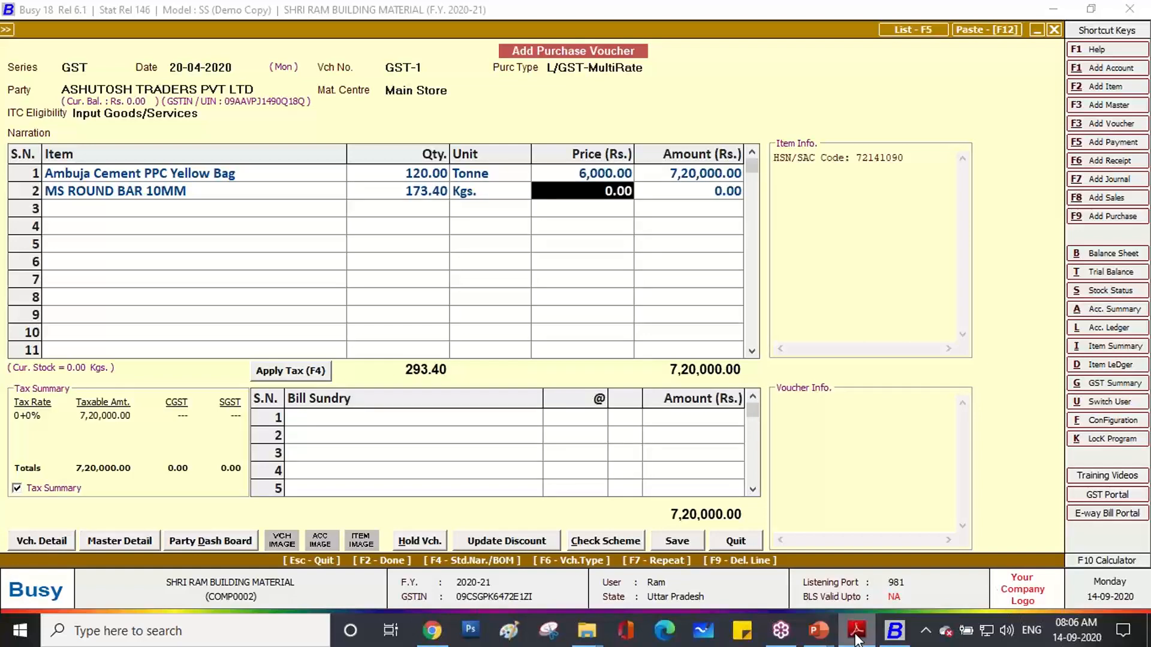
click(857, 632)
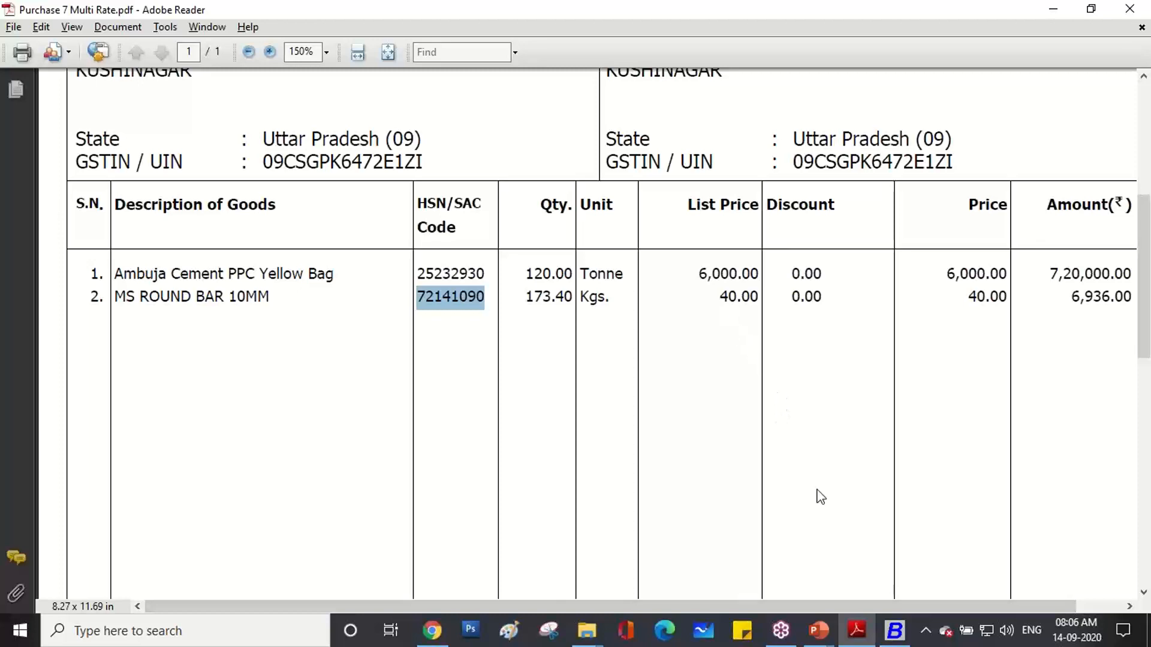
click(894, 631)
text(40)
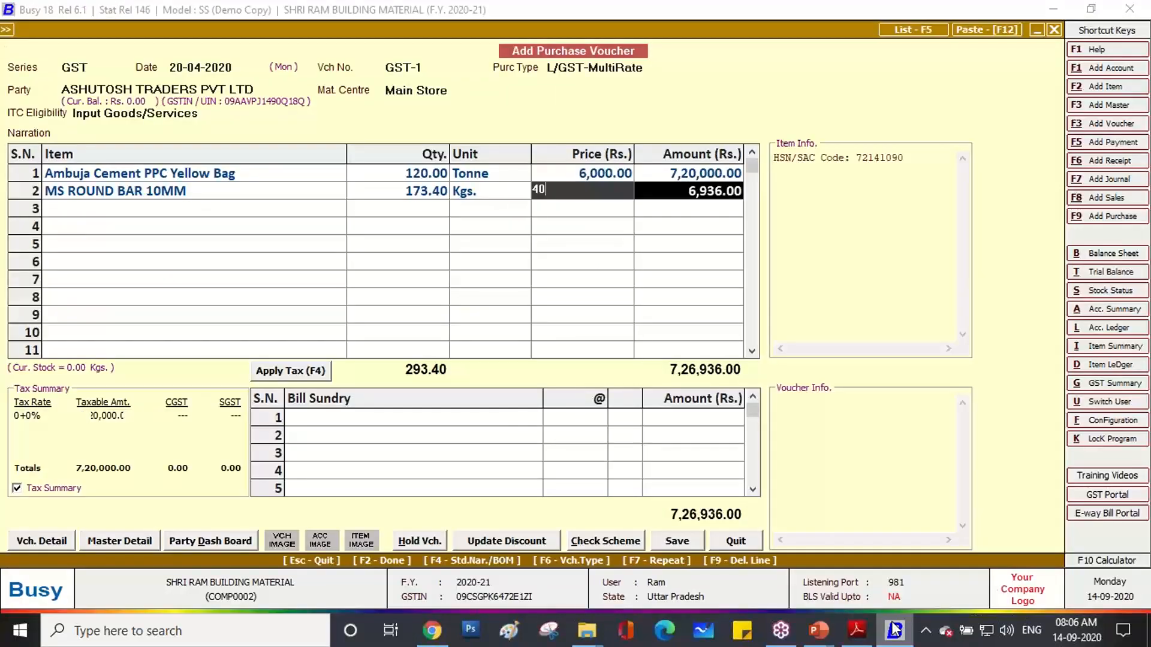
key(Return)
key(Return)
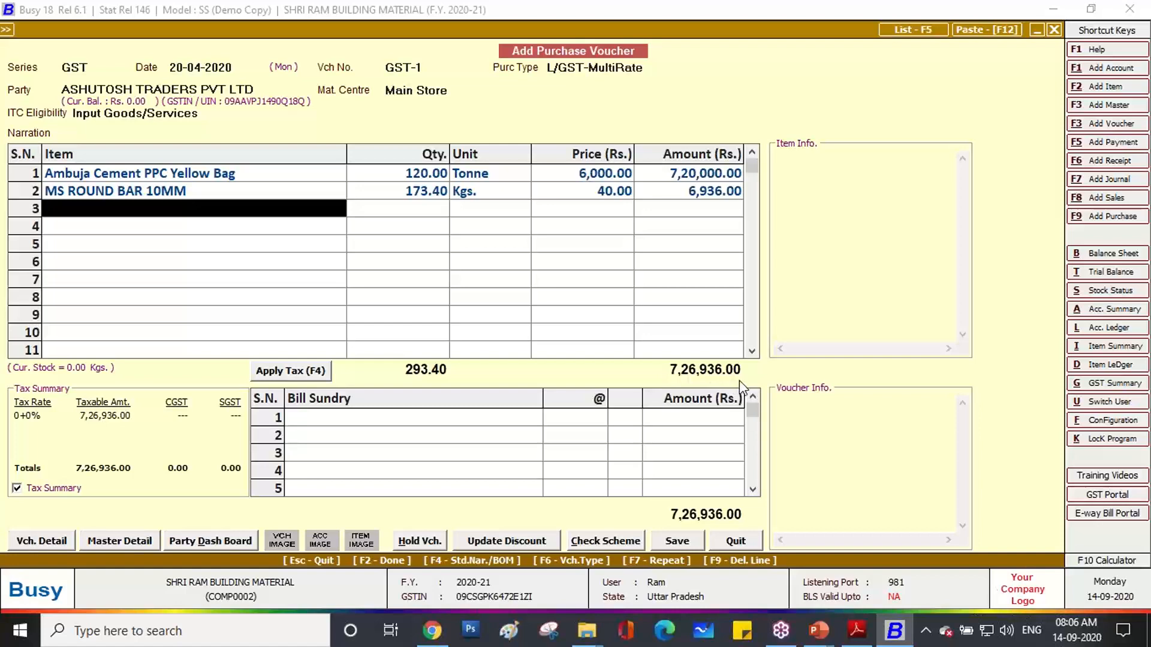
Apply GST to the voucher and review the CGST and SGST lines at 14% and 9%.
click(856, 630)
scroll(886, 488, down, 3)
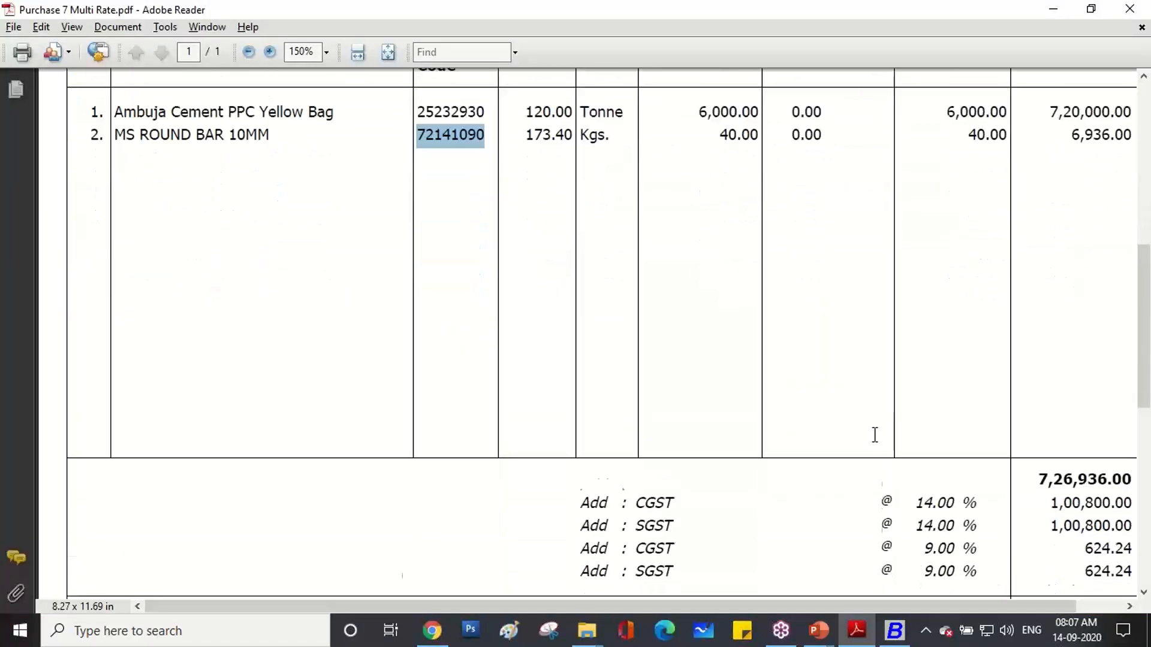
drag(922, 604, 983, 606)
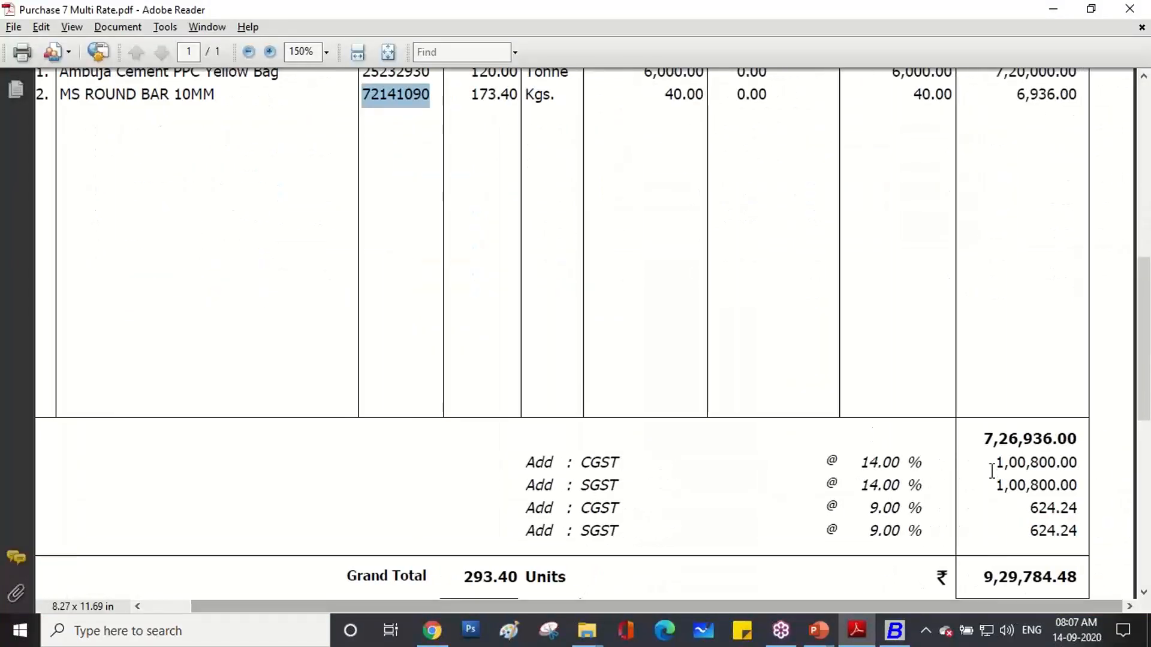
click(895, 629)
click(275, 372)
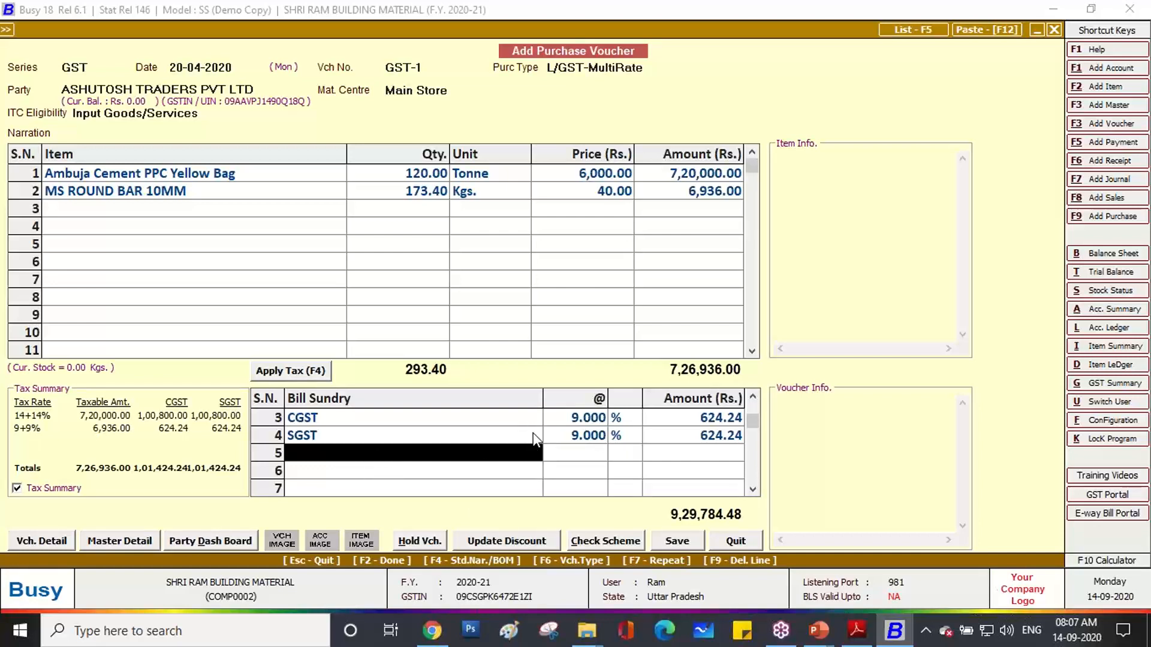
click(752, 399)
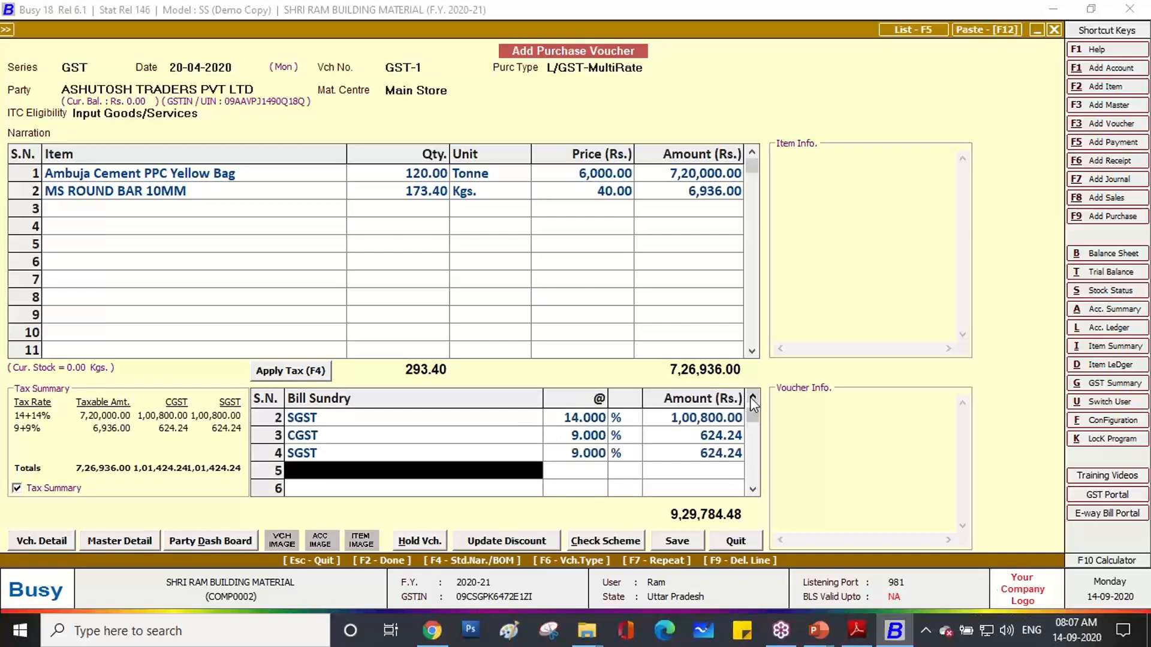
click(752, 398)
click(499, 420)
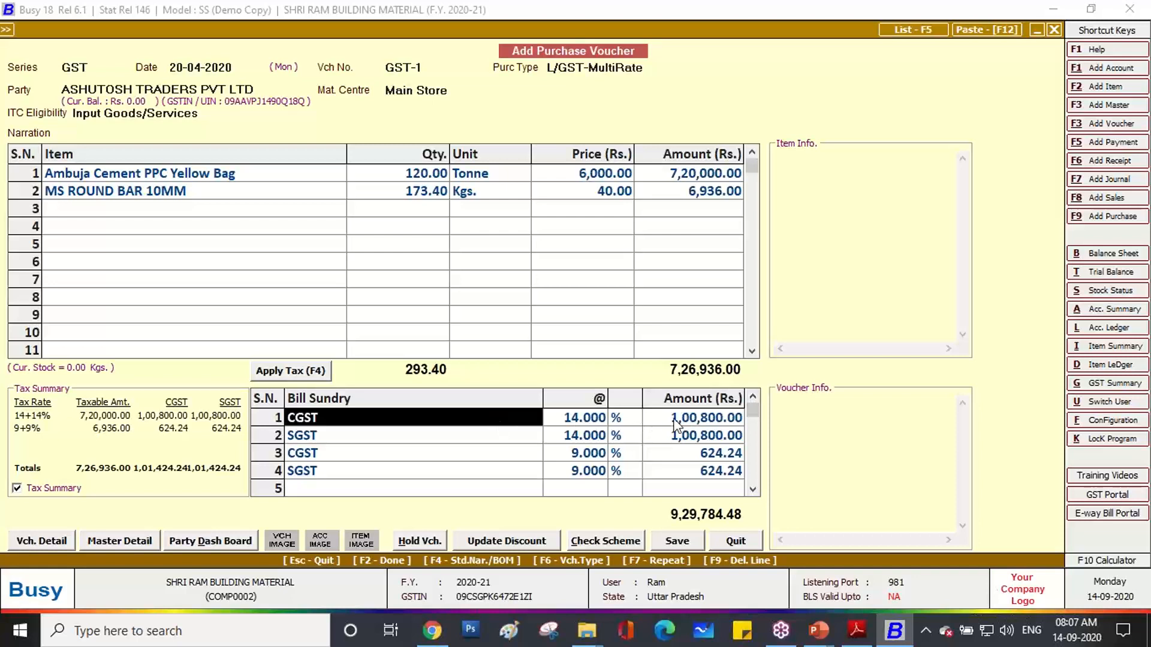
click(432, 456)
click(432, 473)
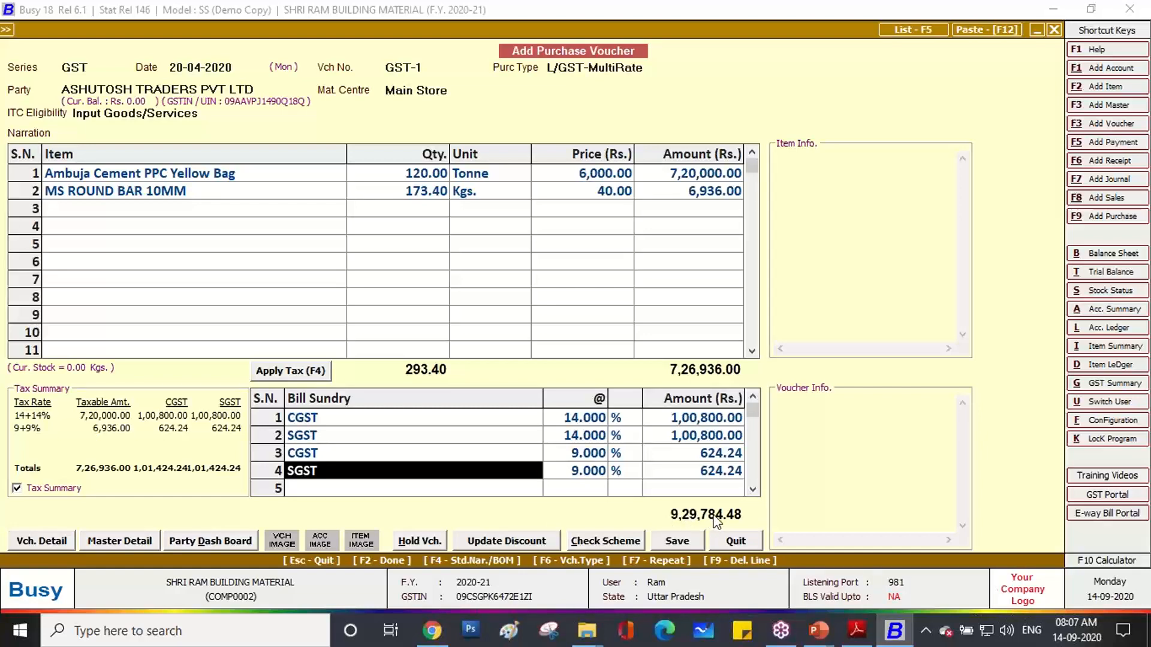
Compare the voucher total 9,29,784.48 with the invoice grand total.
click(866, 640)
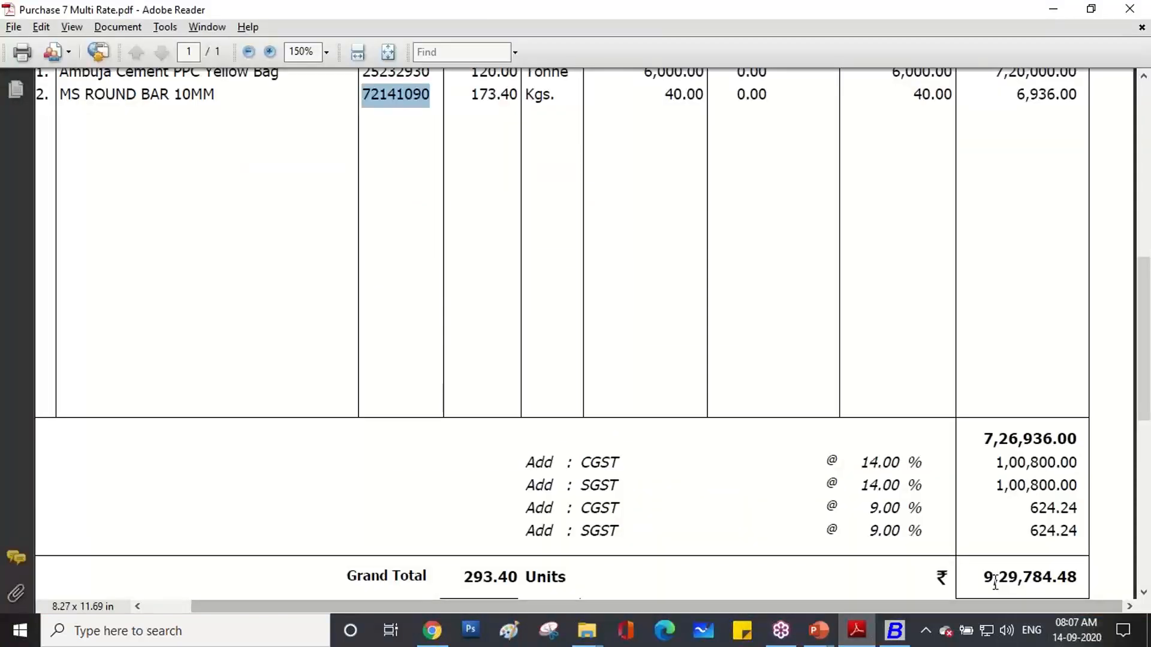
drag(984, 577, 1077, 577)
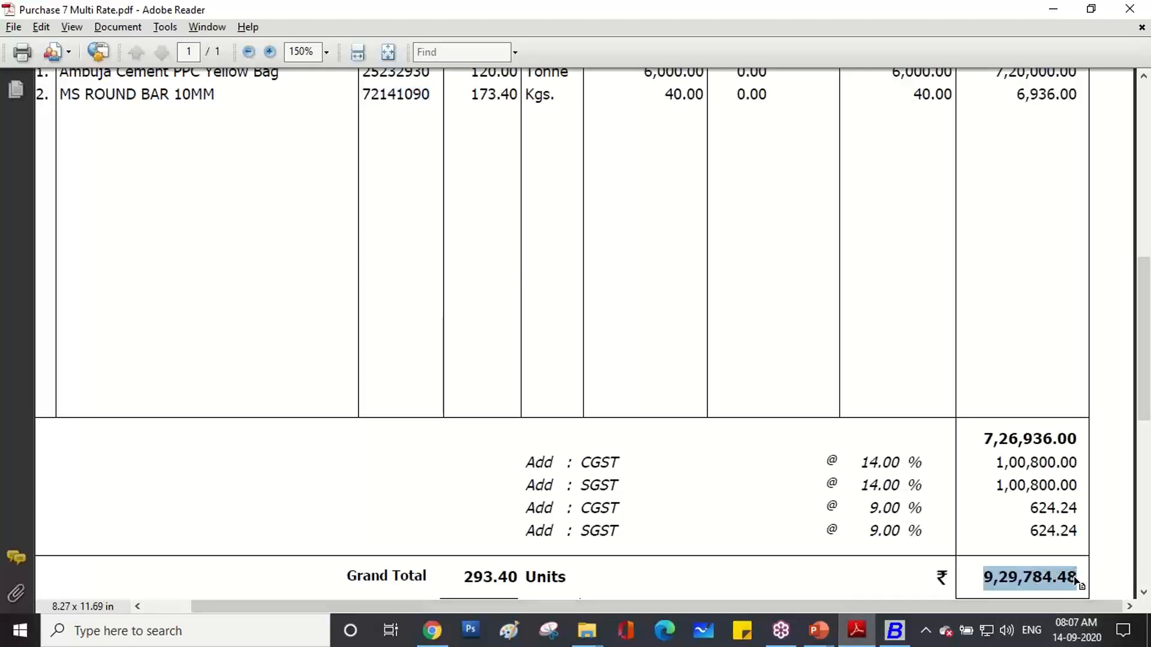
scroll(959, 492, down, 3)
scroll(963, 499, up, 3)
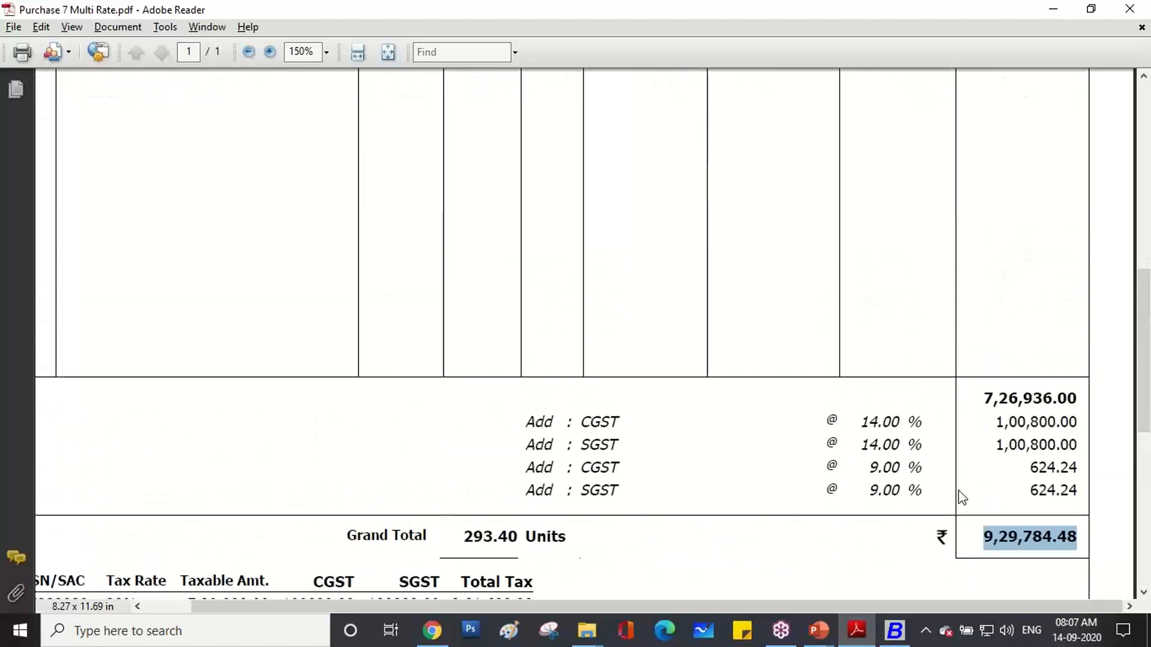
click(895, 631)
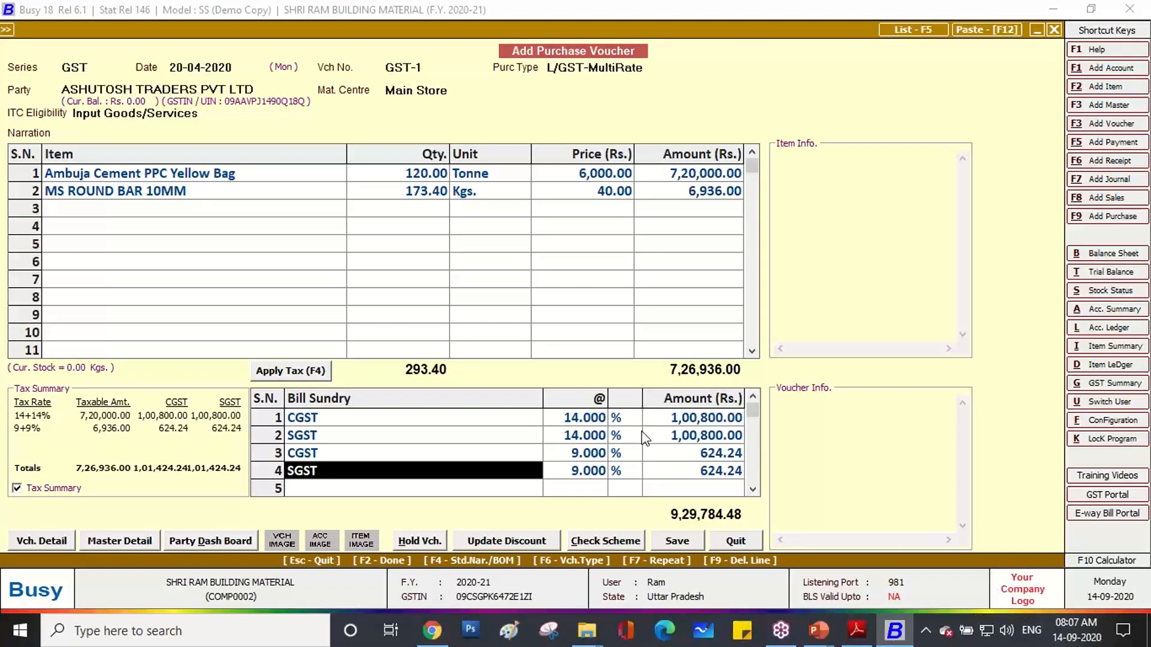
Save the voucher past the GSTIN warning, adding the supplier's invoice number as a new 9,29,784.48 reference.
click(678, 542)
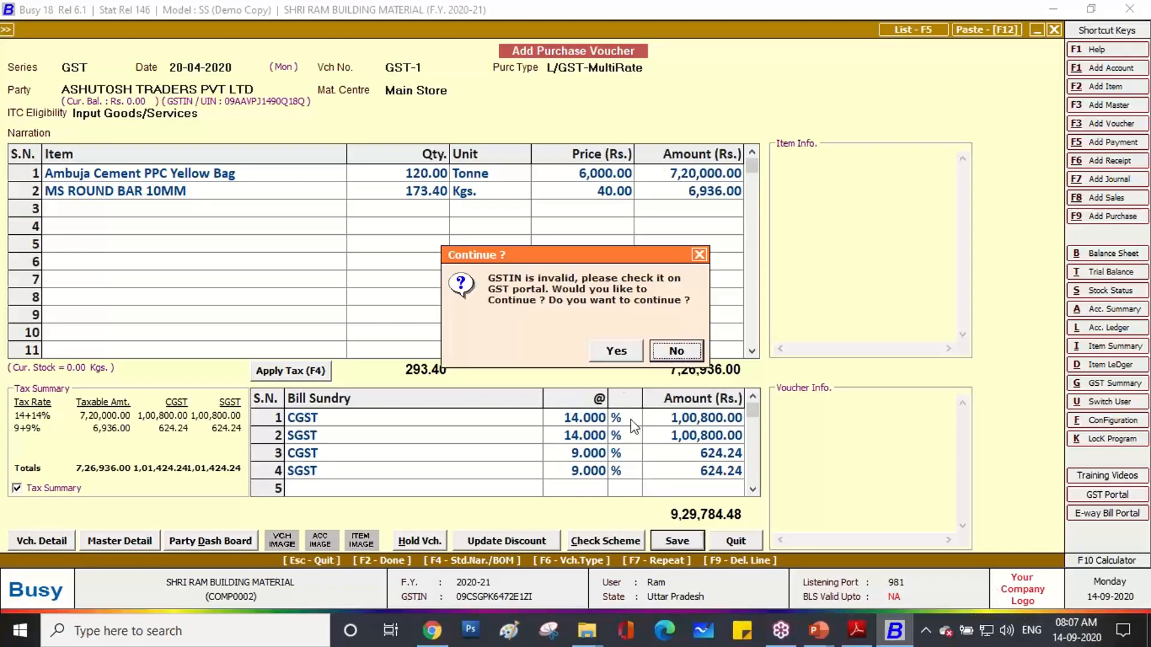
click(607, 353)
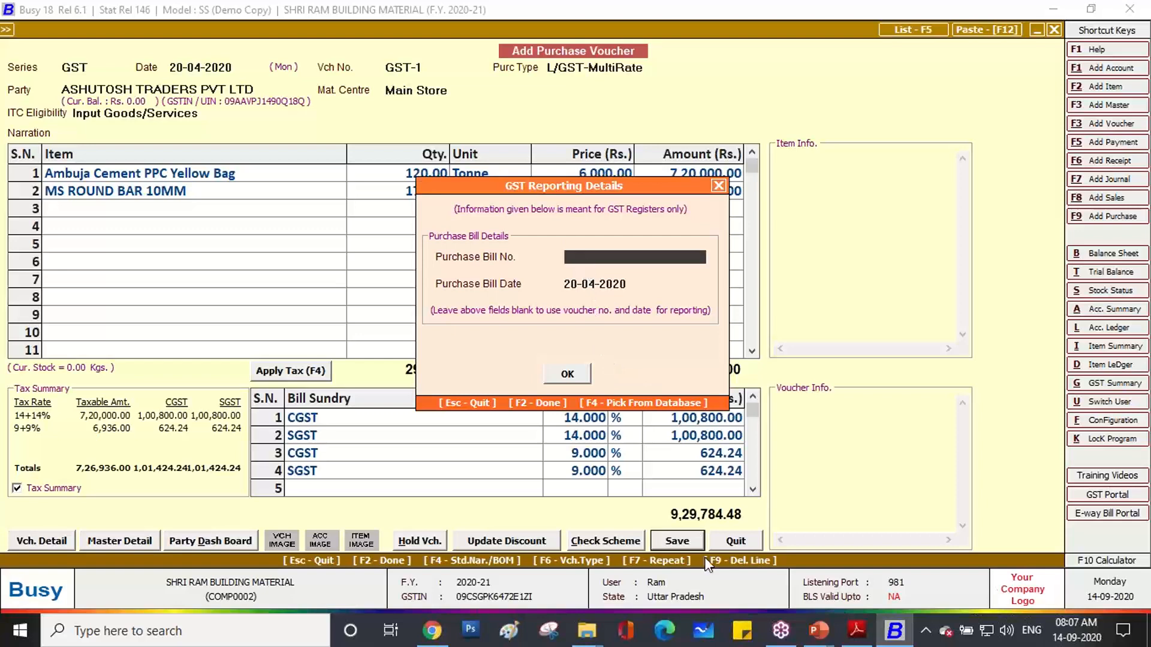
click(856, 631)
scroll(442, 312, up, 10)
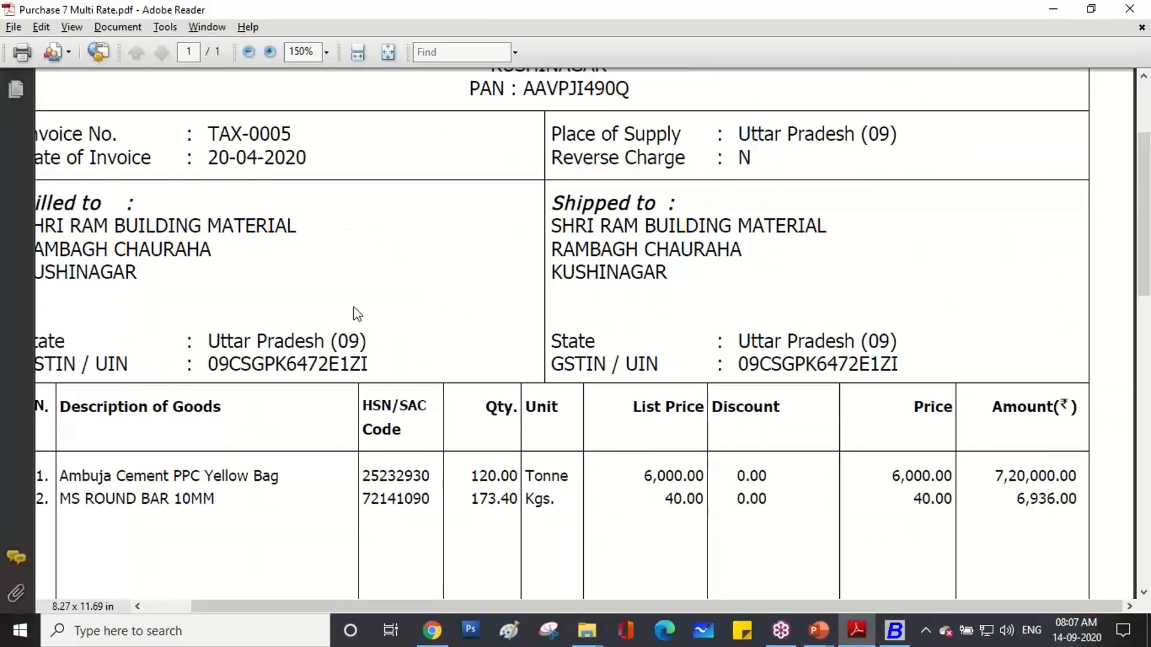
click(894, 630)
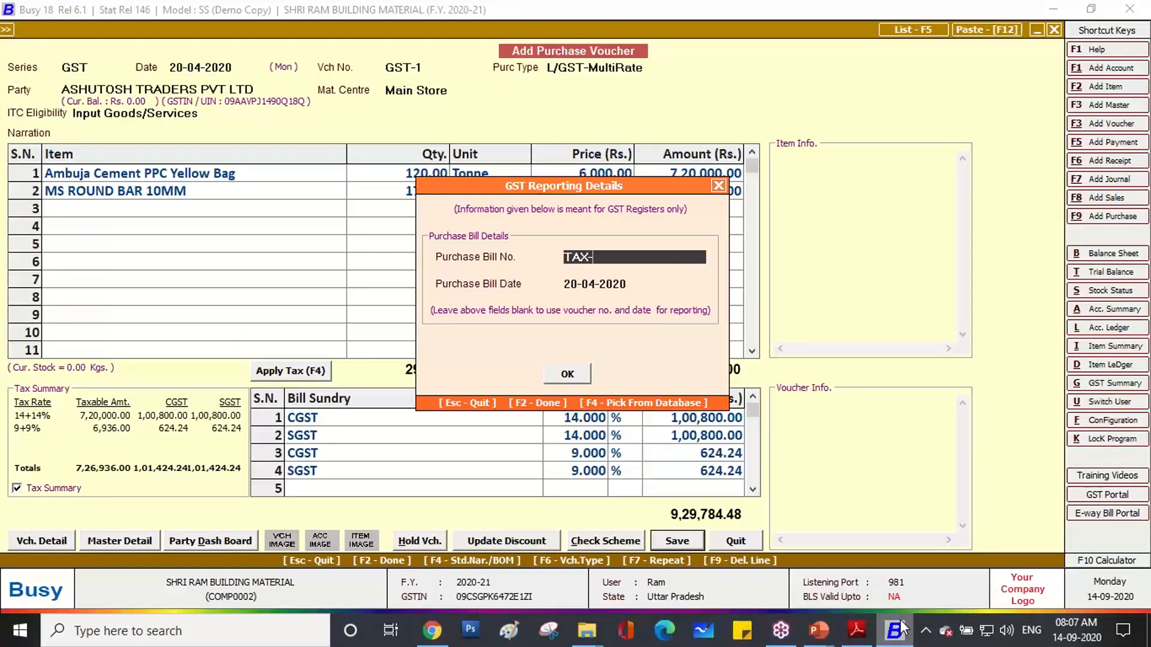
key(Return)
key(Return)
key(Return)
key(Return)
key(Return)
key(Return)
key(Return)
key(Return)
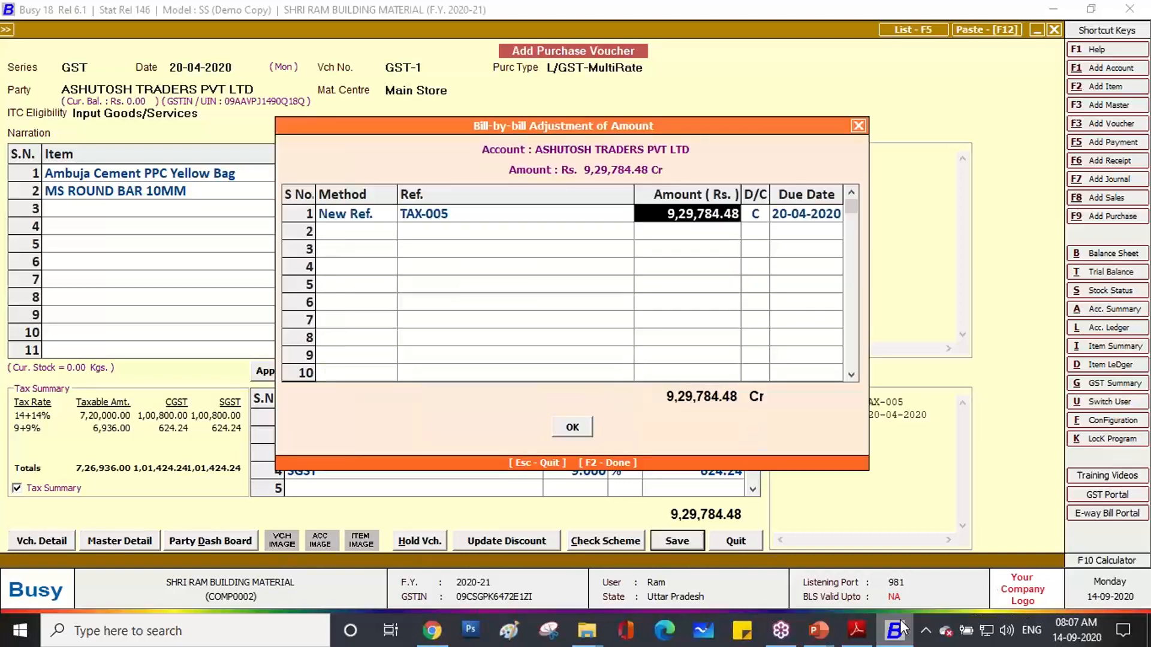
key(Return)
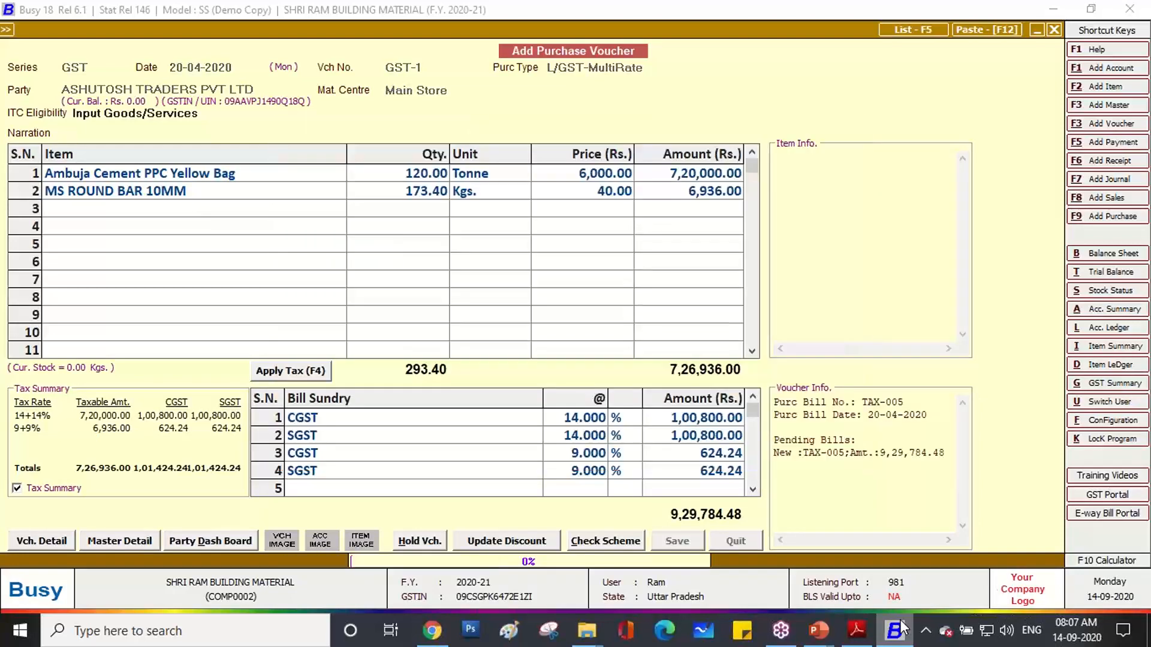
key(Escape)
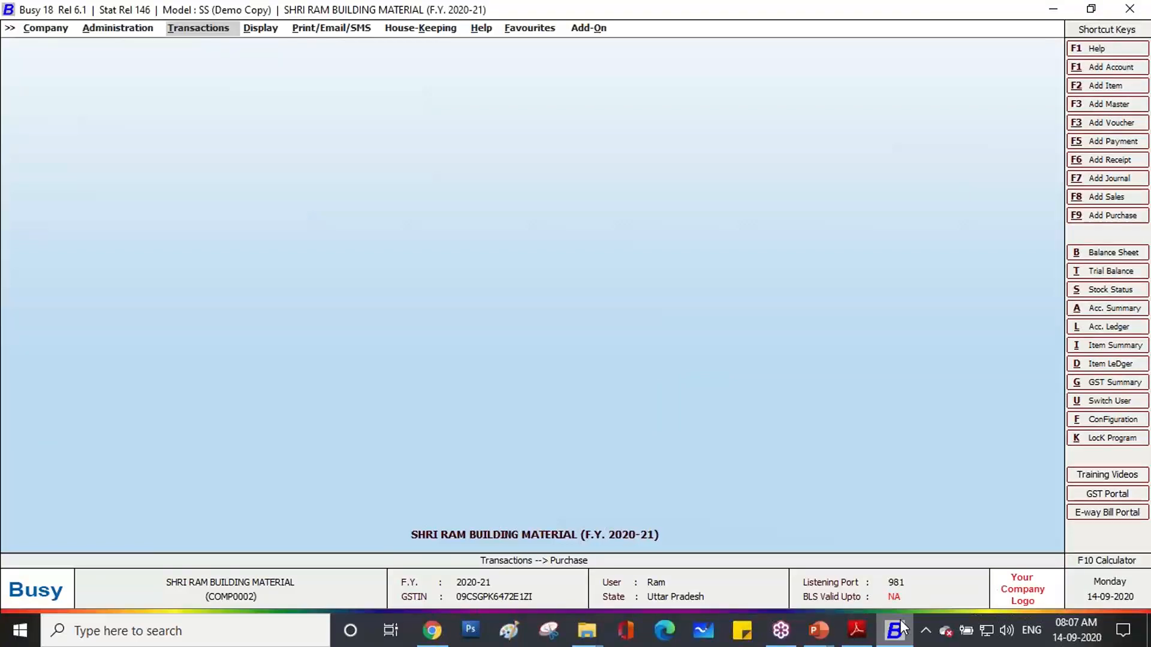
Bring the Purchase 7 Multi Rate invoice forward and scroll to its cement and round bar rows.
click(856, 629)
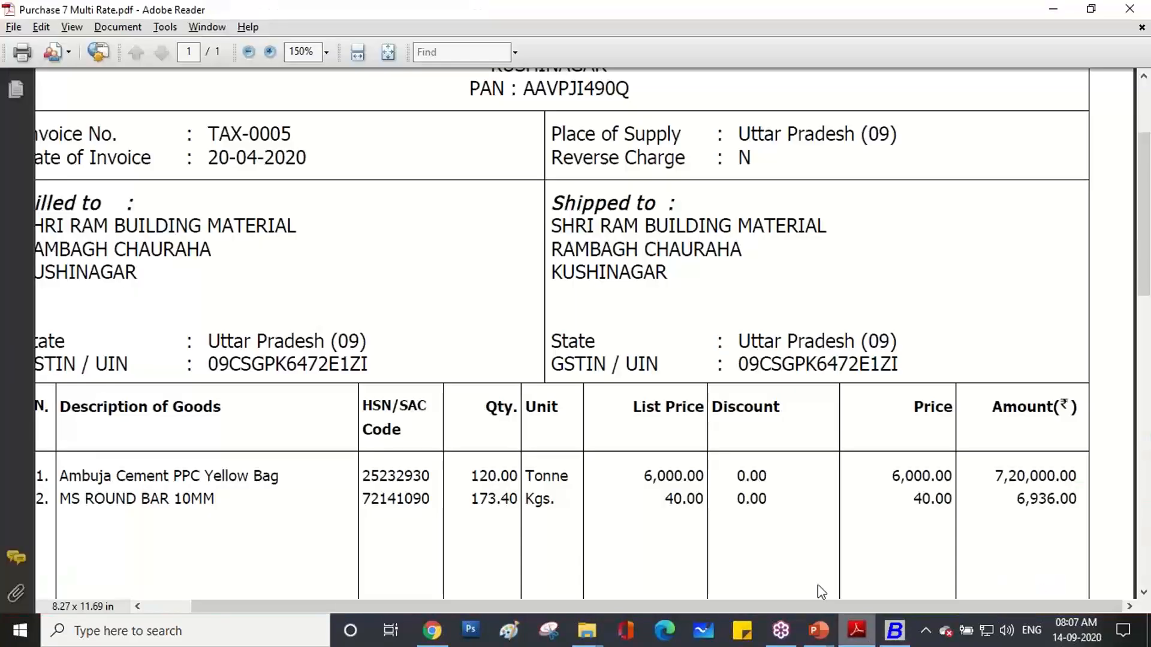
scroll(689, 398, down, 10)
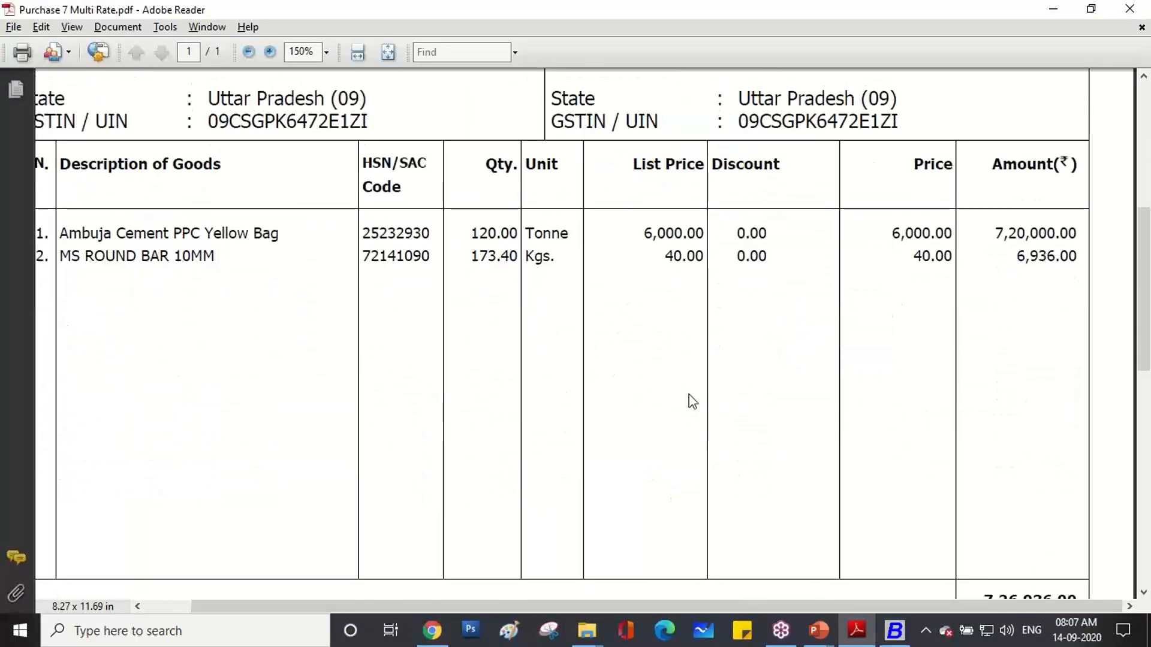
scroll(693, 401, up, 10)
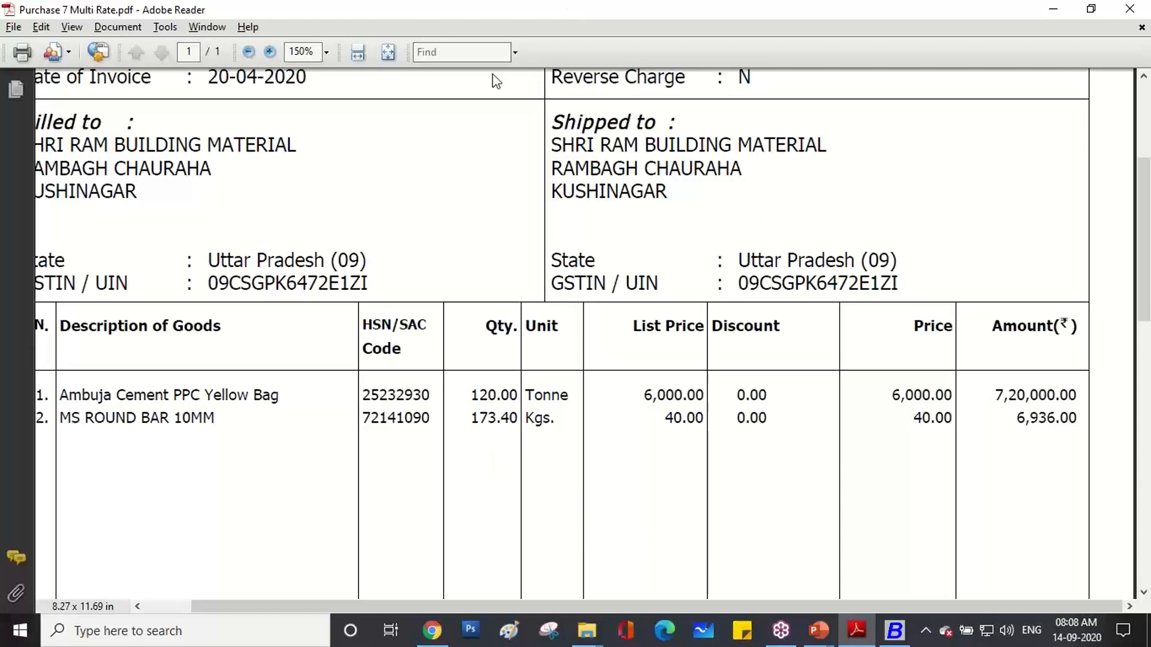
Swap the multi-rate invoice for Purchase 8 Tax Inclusive and check the supplier's GSTIN.
click(1131, 8)
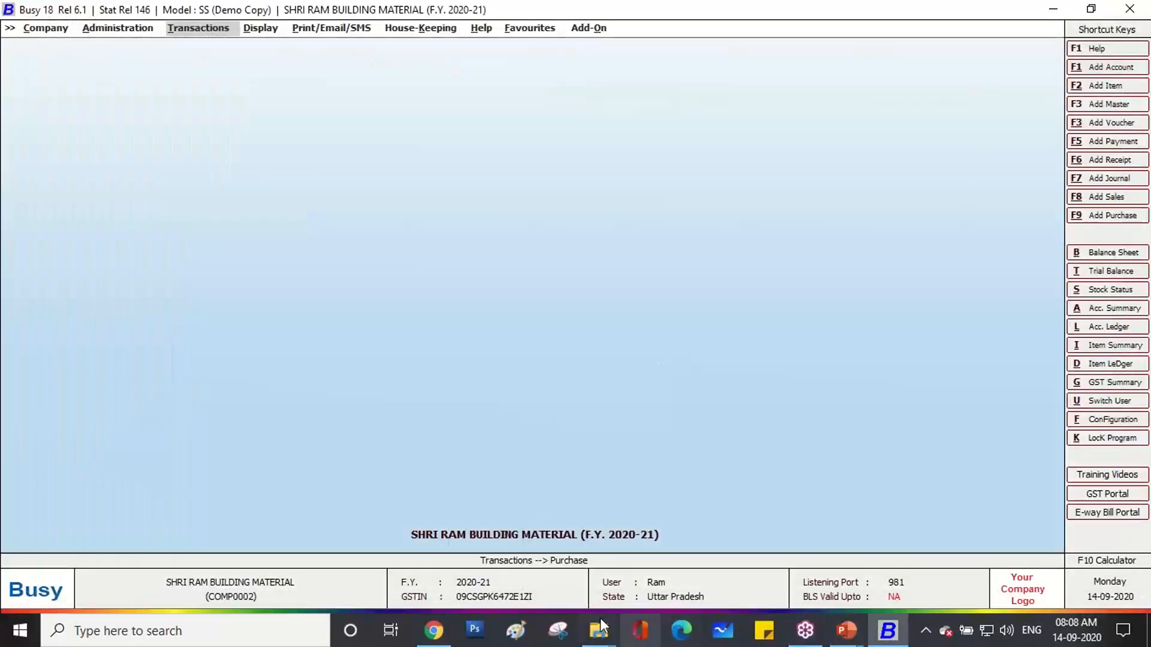
mouse_move(601, 634)
click(650, 583)
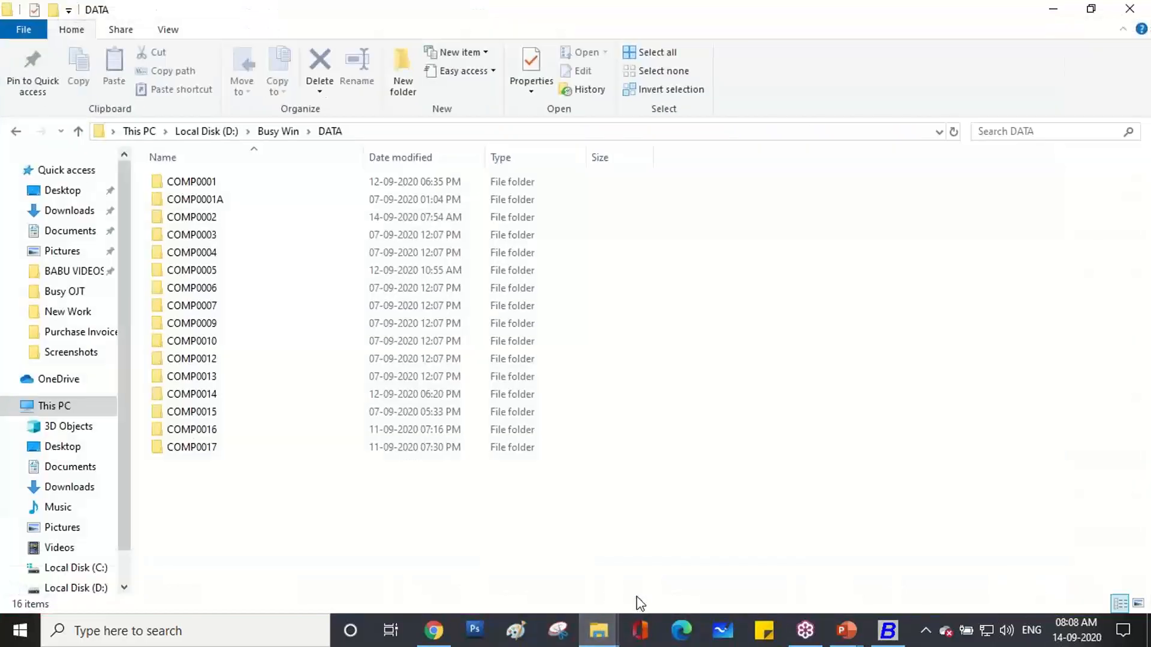
click(527, 570)
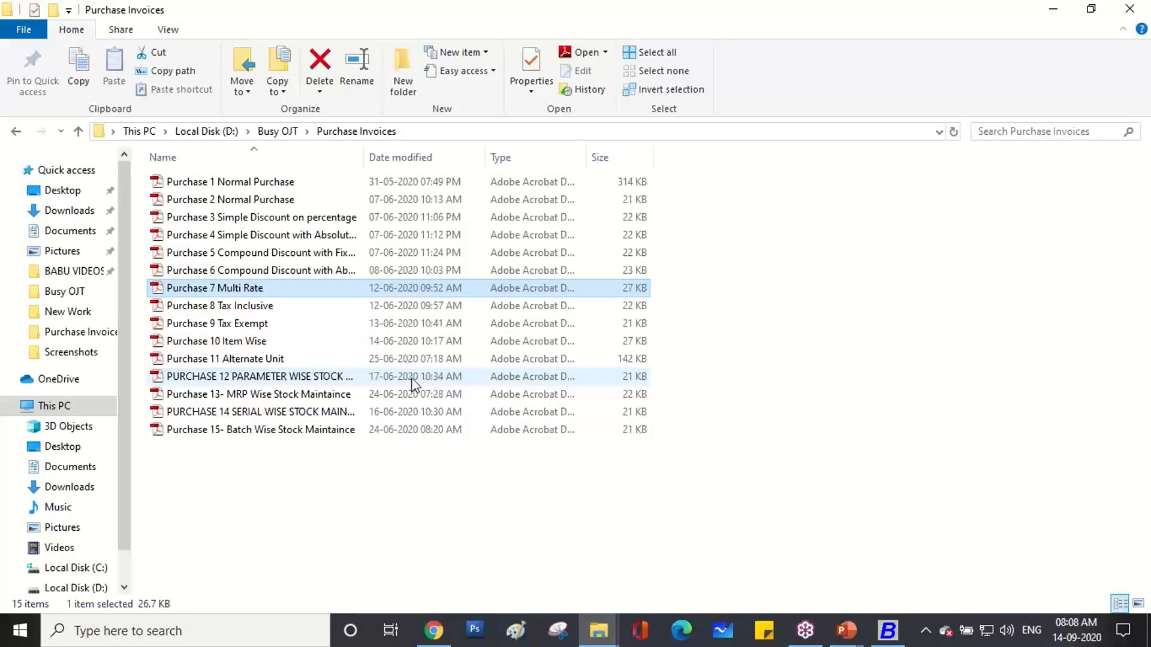
double_click(256, 307)
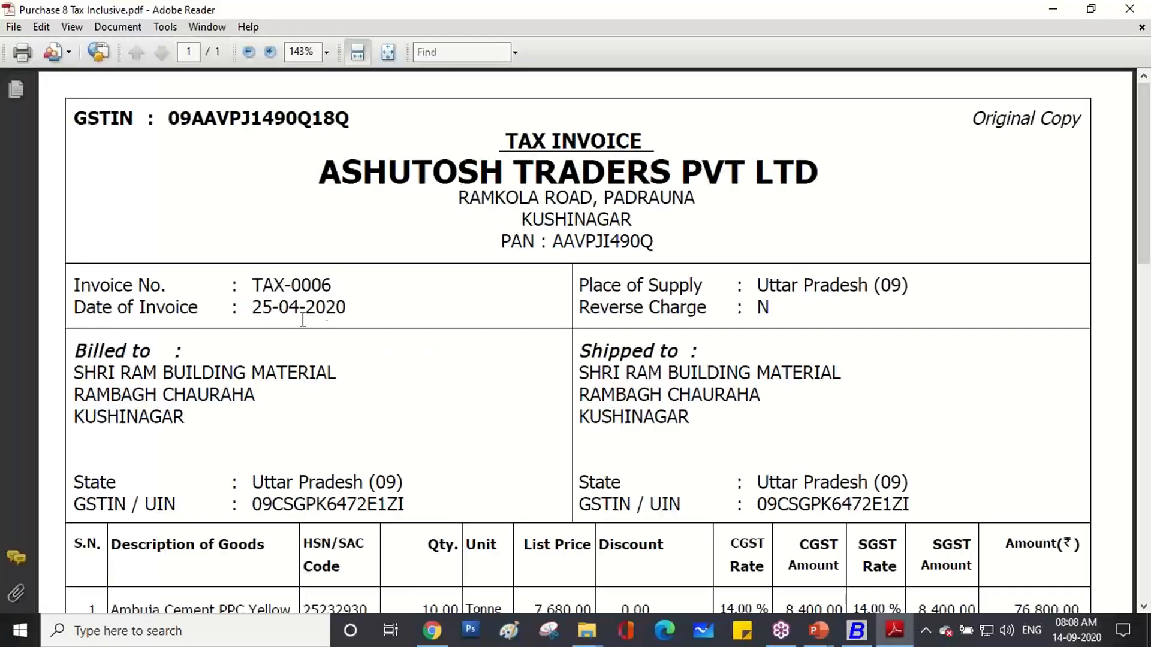
drag(170, 118, 351, 118)
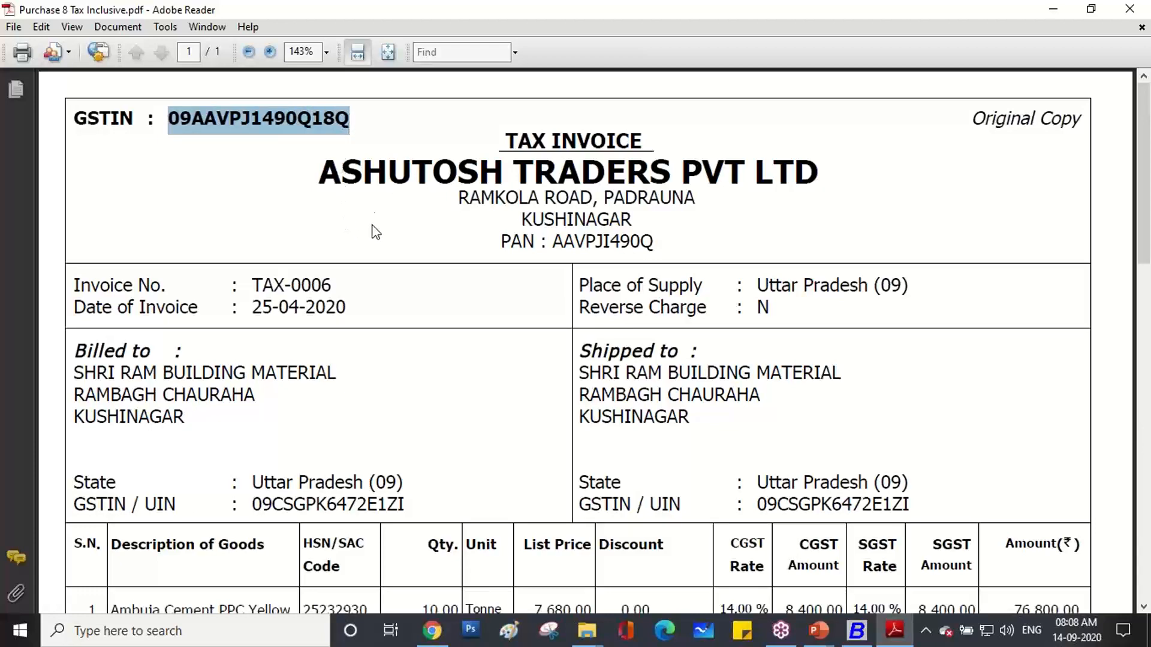
scroll(365, 207, down, 3)
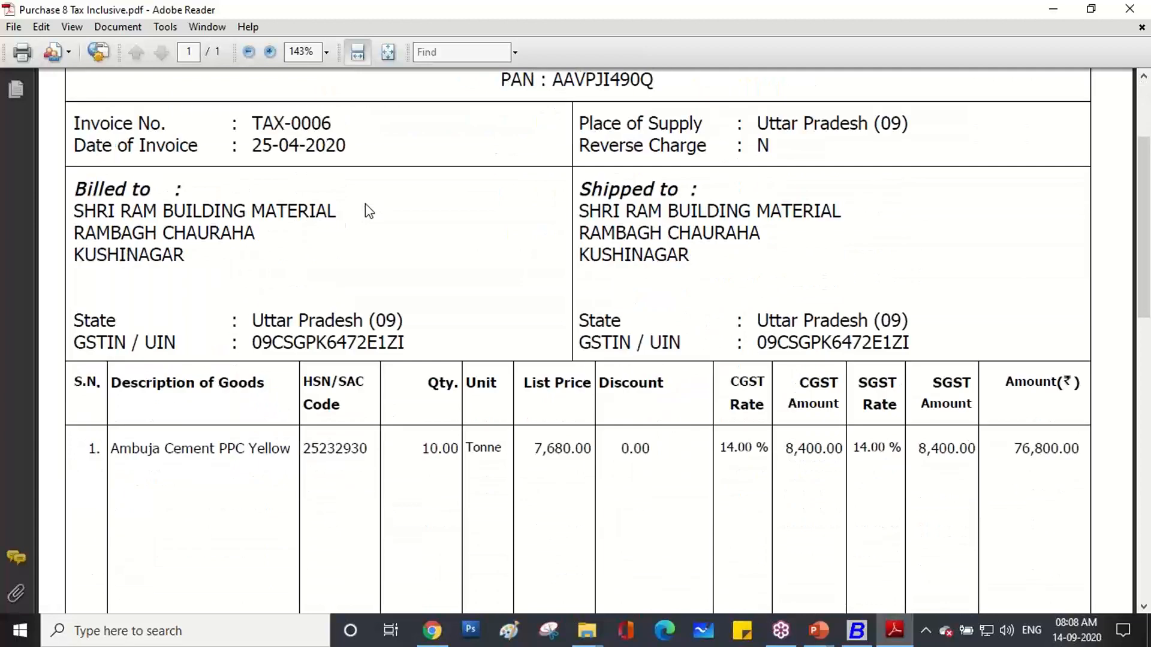
scroll(367, 211, down, 2)
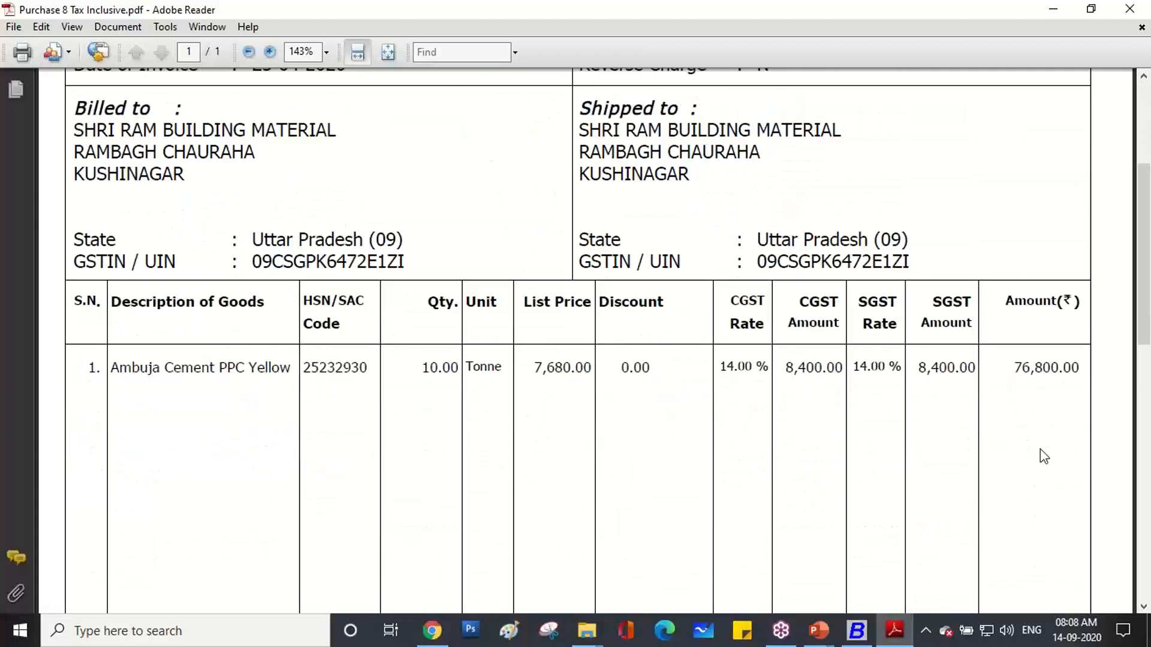
Mark the Ambuja Cement line: HSN 25232930, quantity 10, price 7,680.00, amount 76,800.00.
click(995, 285)
drag(137, 388, 252, 384)
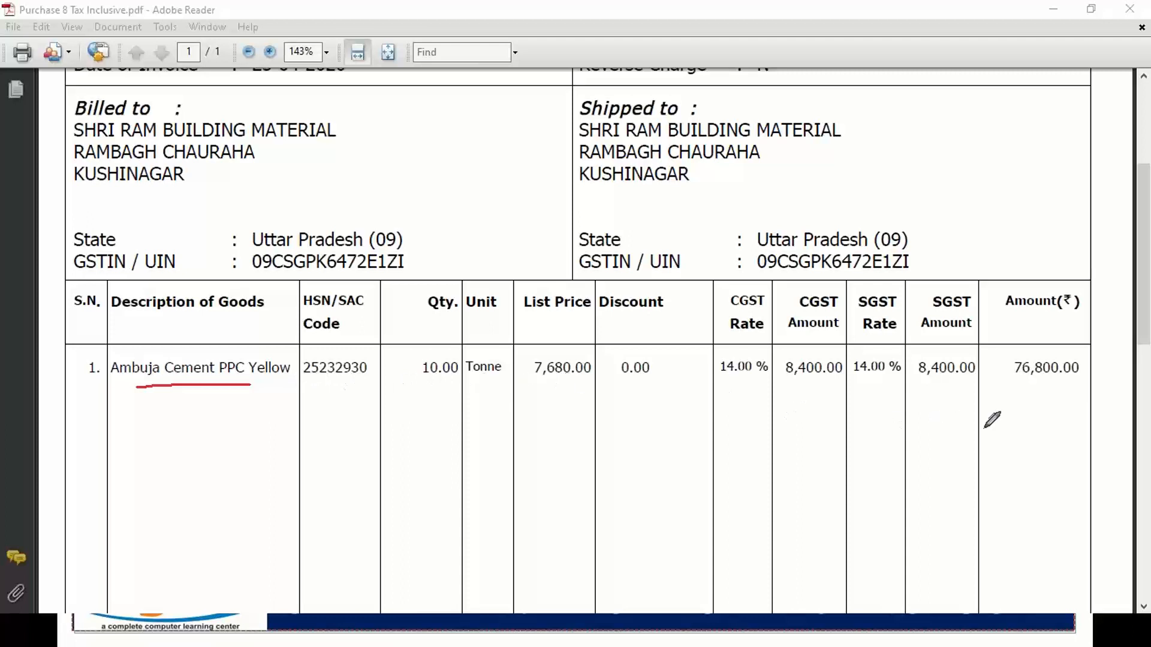
drag(299, 383, 323, 378)
mouse_move(529, 383)
mouse_down()
mouse_move(590, 382)
mouse_move(595, 350)
mouse_move(521, 355)
mouse_move(528, 386)
mouse_up()
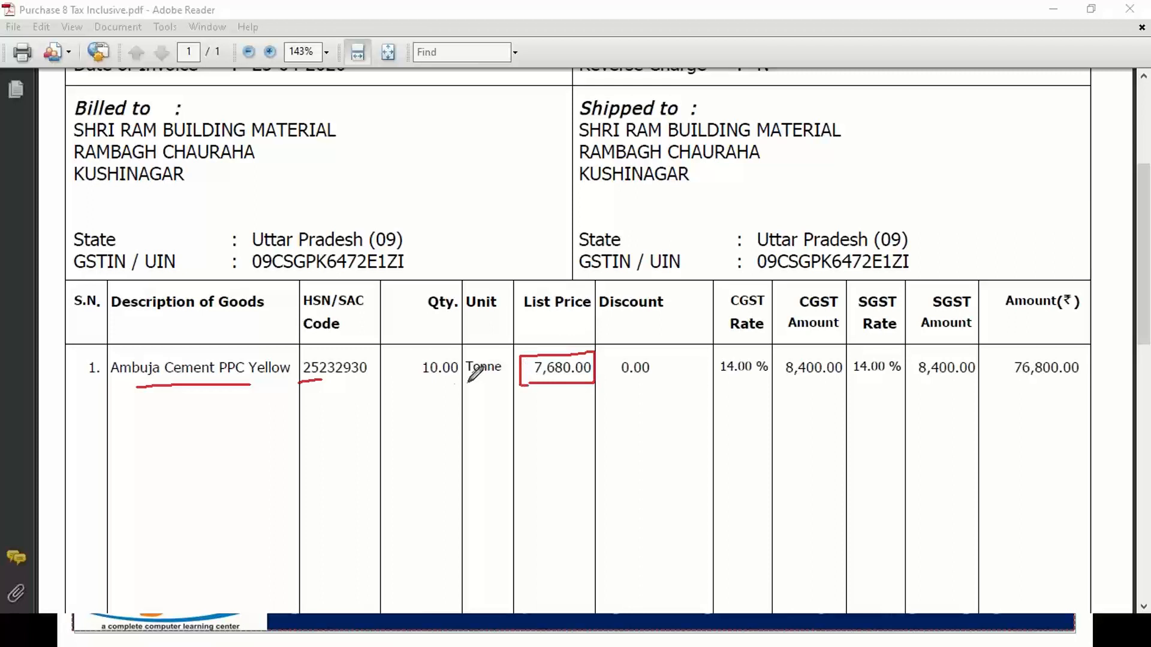
drag(423, 382, 450, 358)
mouse_move(538, 390)
mouse_down()
mouse_move(547, 397)
mouse_move(565, 380)
mouse_up()
mouse_move(1010, 385)
mouse_down()
mouse_move(1068, 387)
mouse_move(1086, 353)
mouse_move(1013, 350)
mouse_move(1015, 379)
mouse_up()
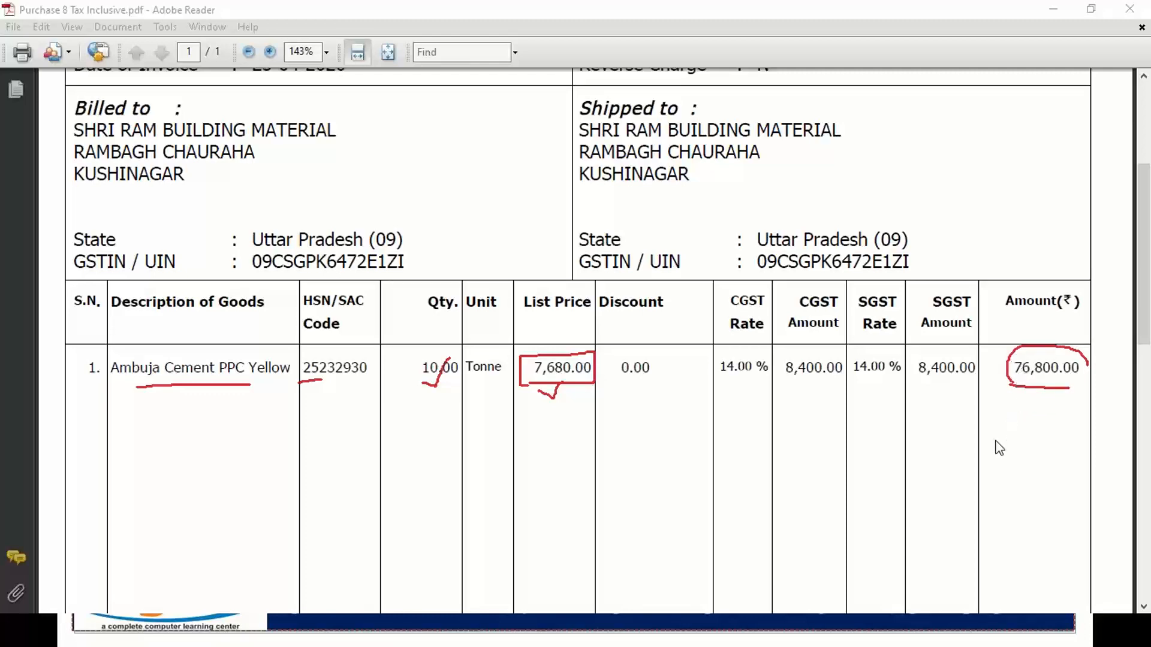
scroll(963, 431, down, 10)
scroll(958, 426, down, 1)
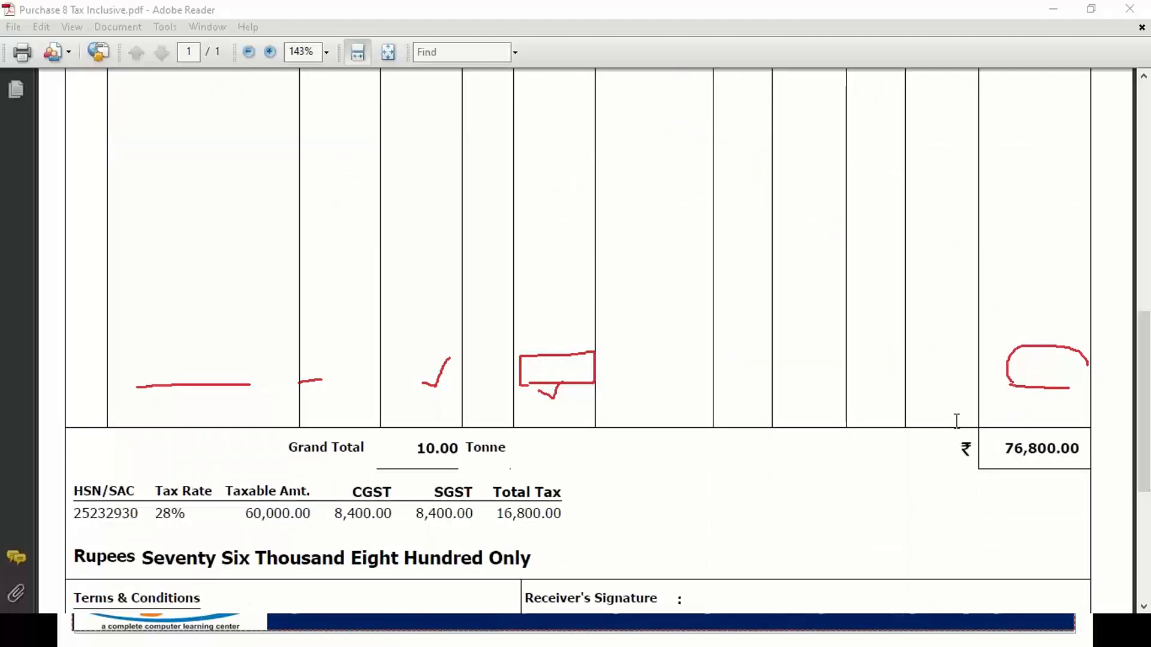
scroll(957, 421, up, 12)
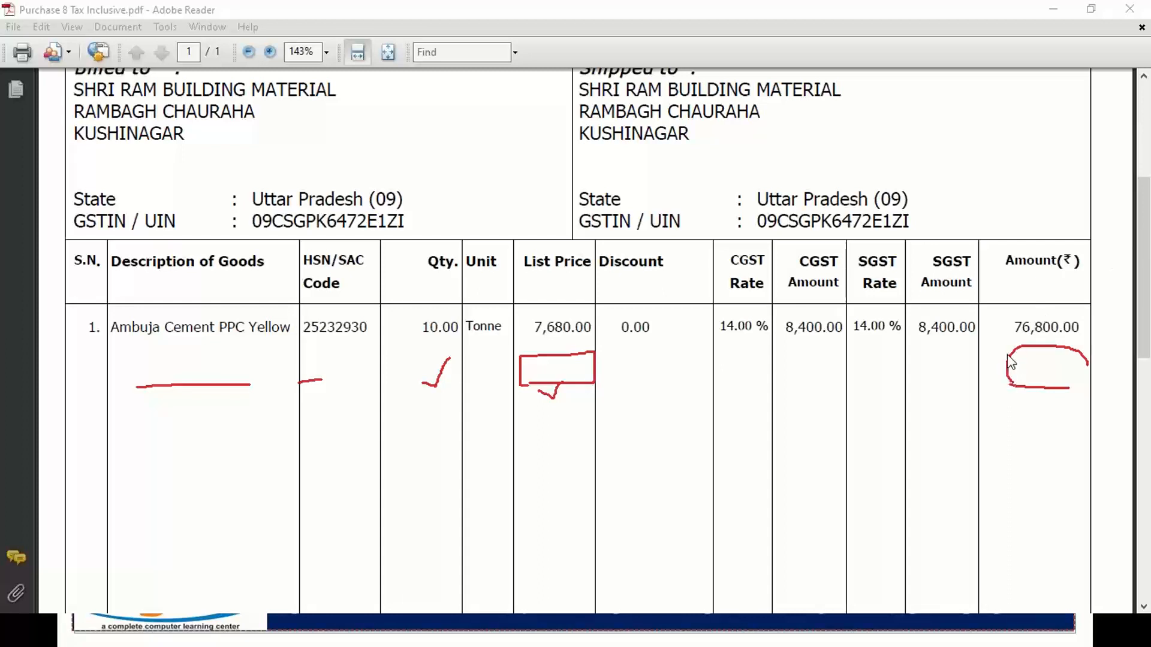
key(Escape)
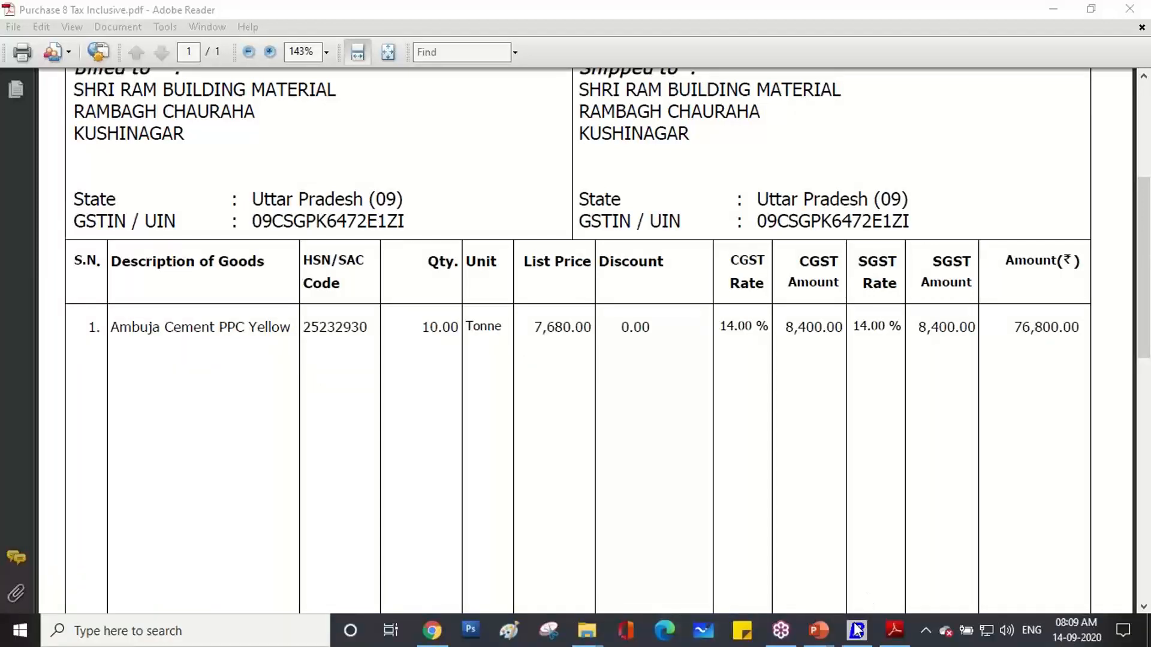
click(857, 630)
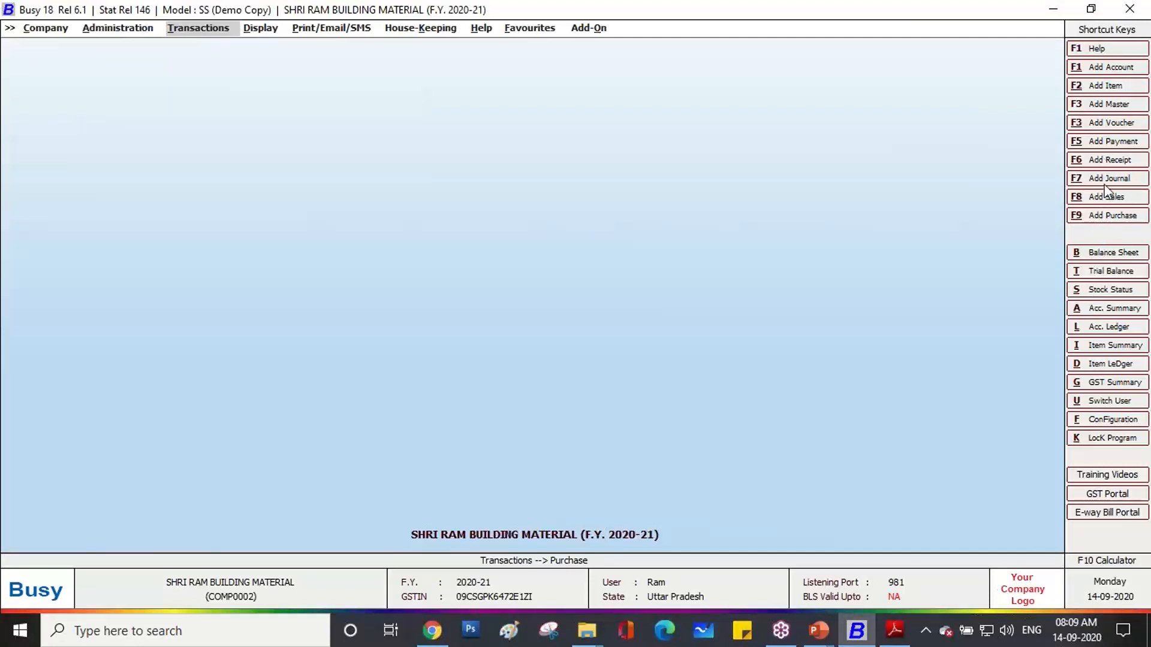
Start a GST-series L/GST-TaxIncl. purchase voucher for ASHUTOSH TRADERS PVT LTD, Main Store.
click(1101, 218)
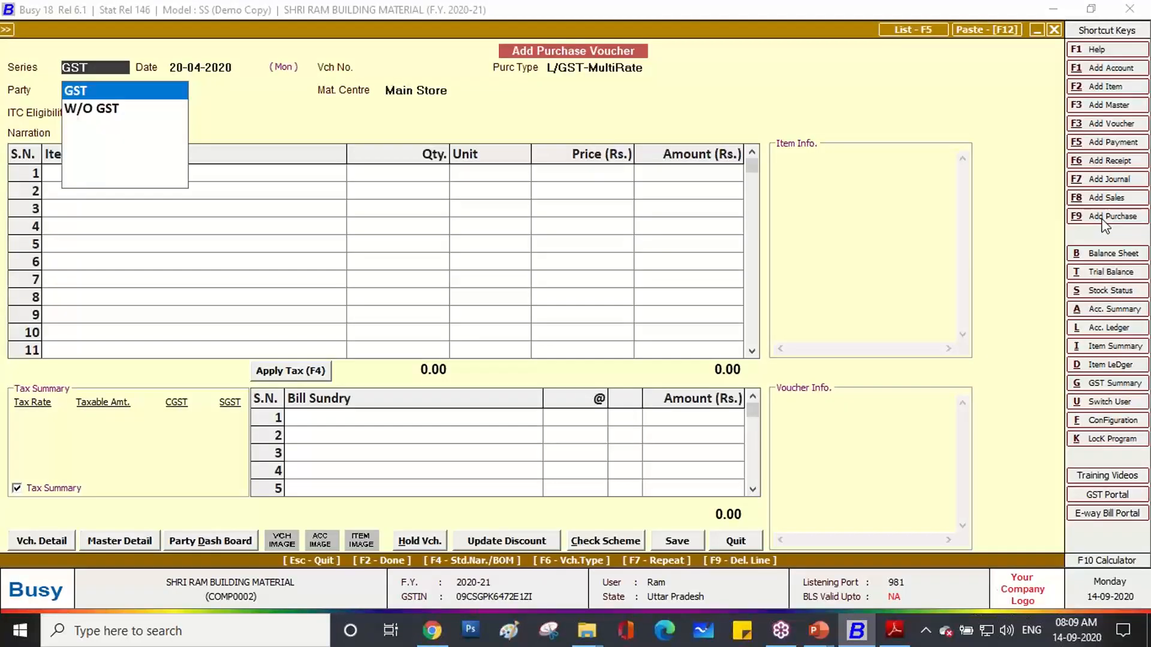
key(Return)
key(Return)
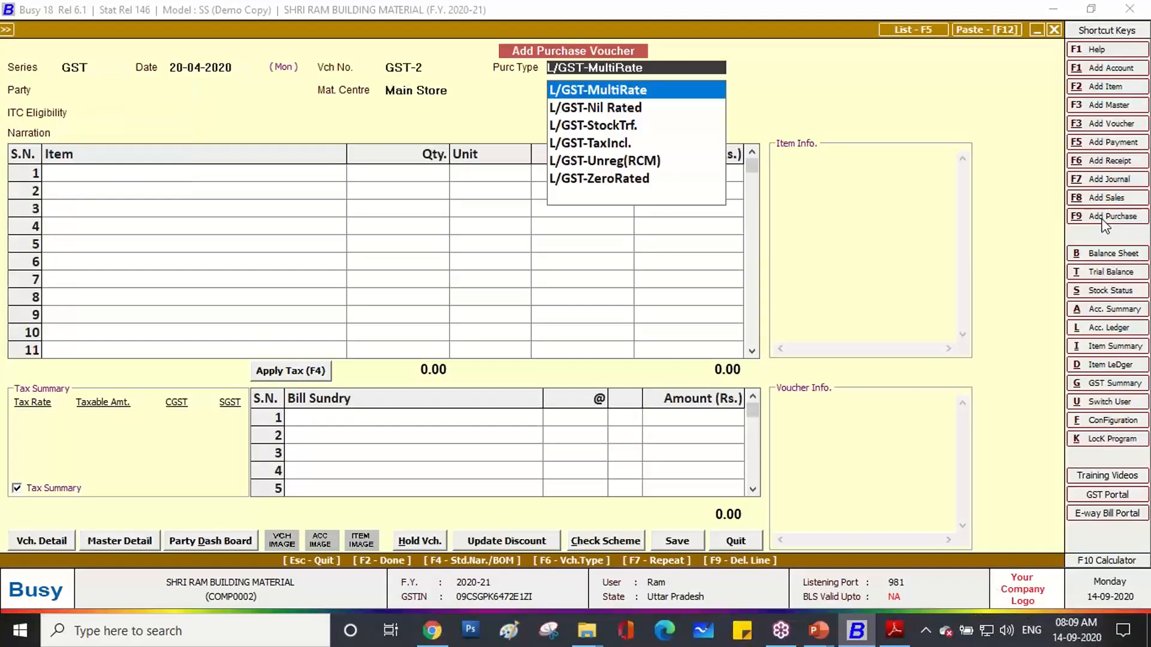
key(Down)
key(Down)
key(Down)
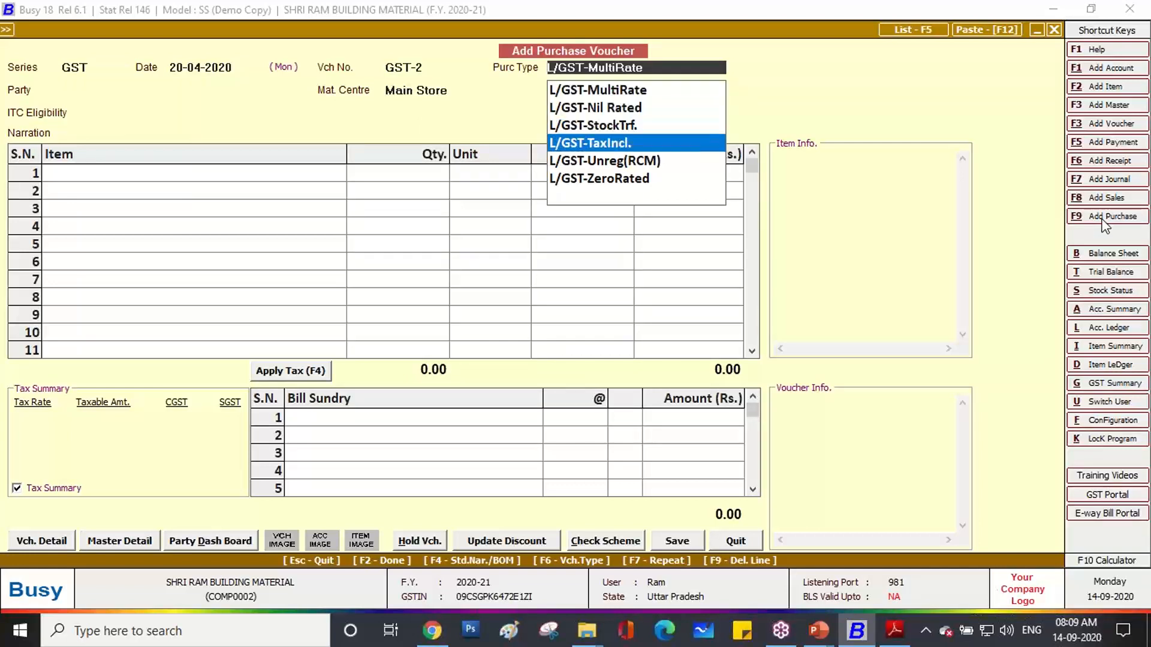
key(Return)
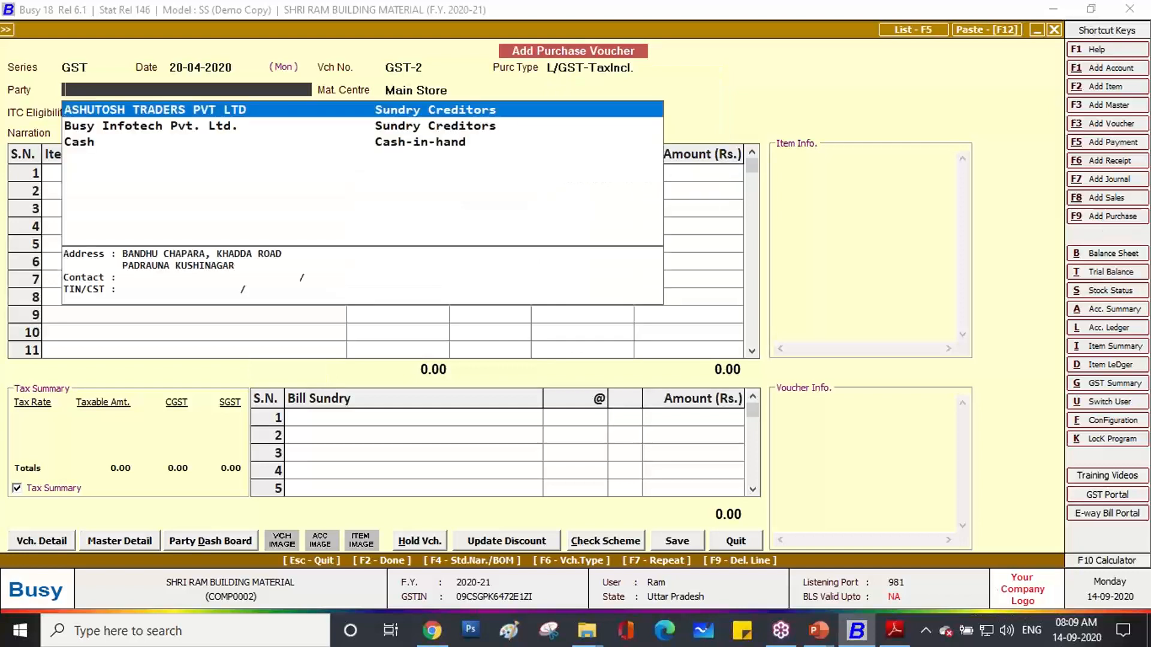
key(Return)
key(Left)
key(Return)
key(Return)
key(Return)
key(Return)
key(Return)
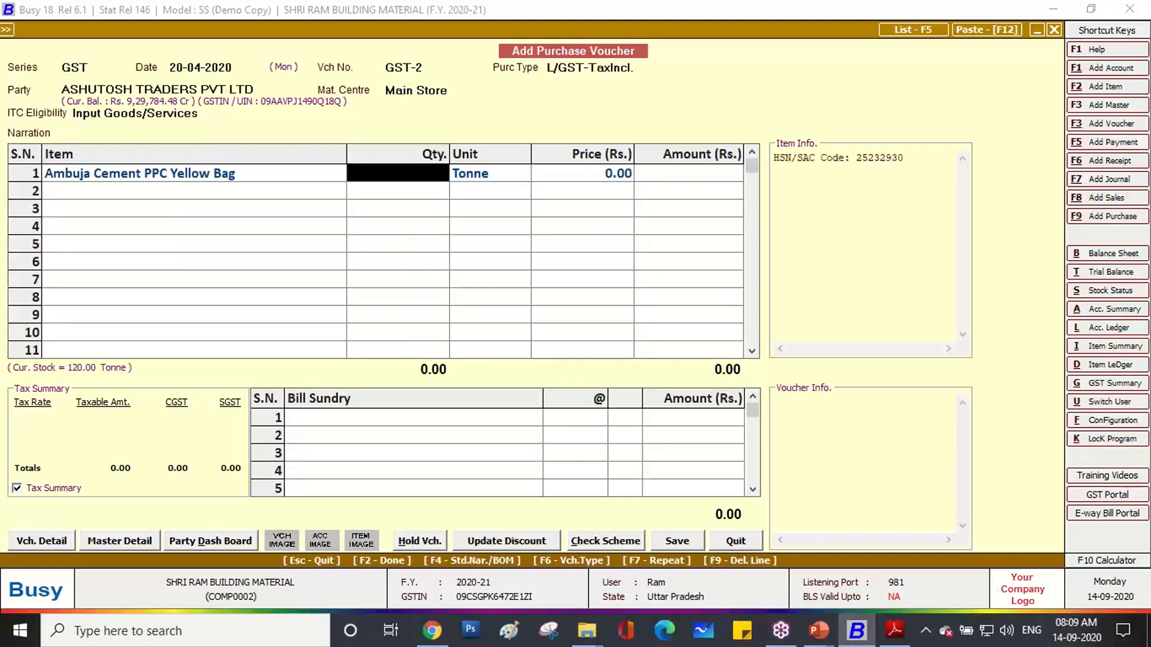
Enter 10 Tonne of cement at 7,680, giving an amount of 76,800.
key(alt+Tab)
key(alt+Tab)
key(alt+Tab)
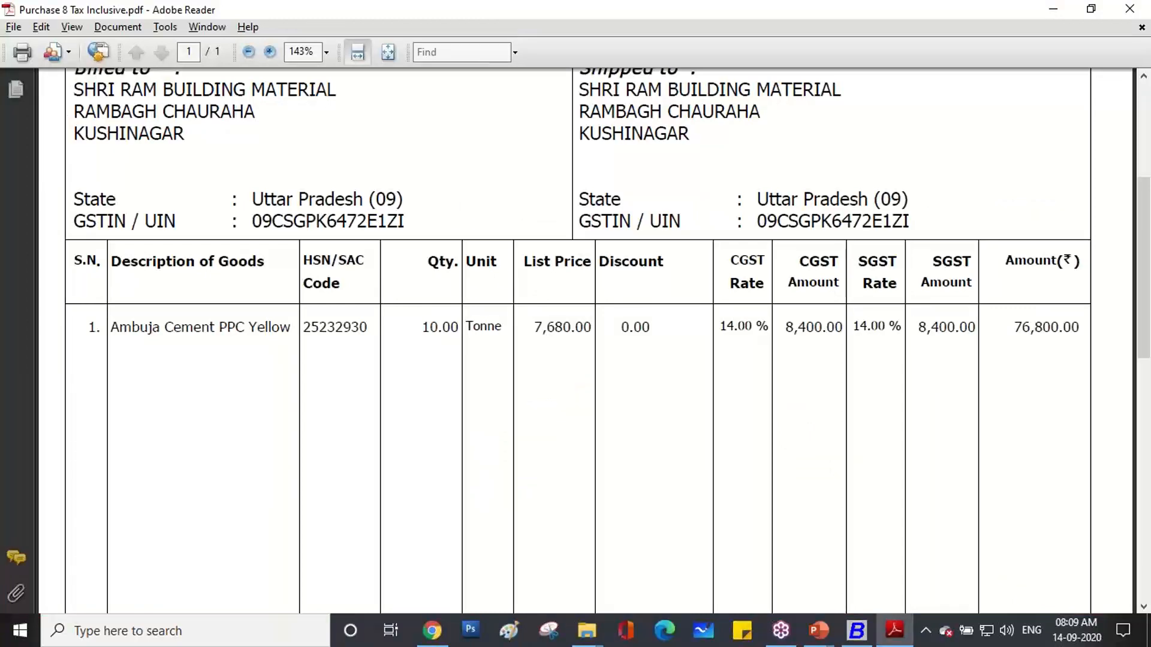
key(alt+Tab)
text(10)
key(Return)
key(Return)
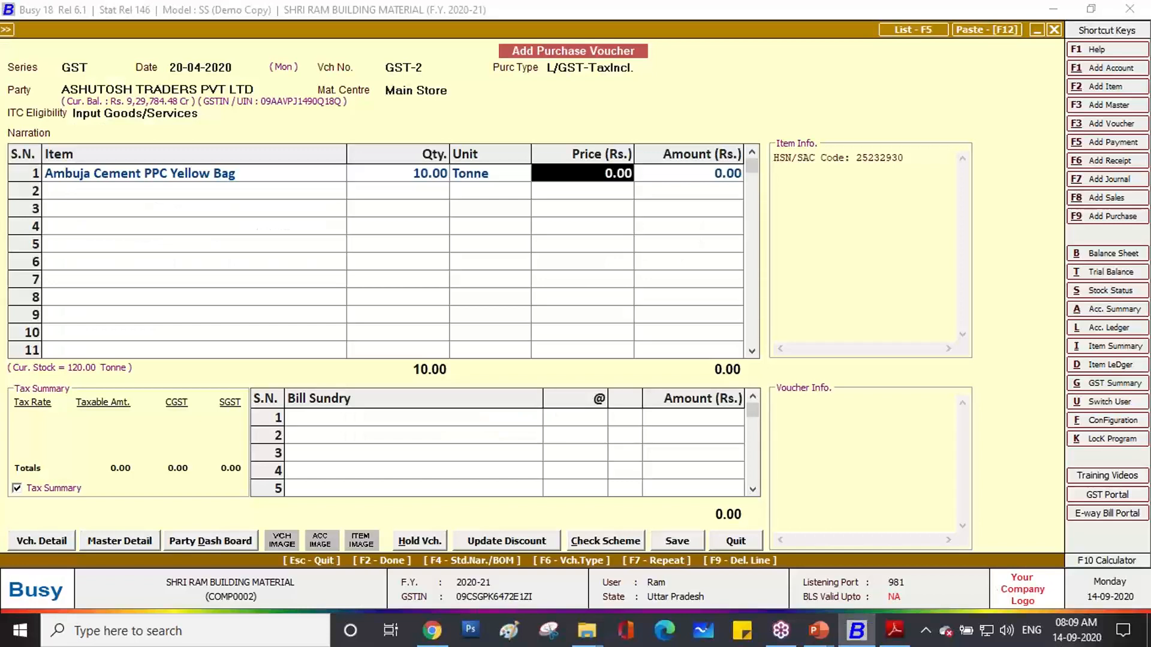
text(7,680)
key(Return)
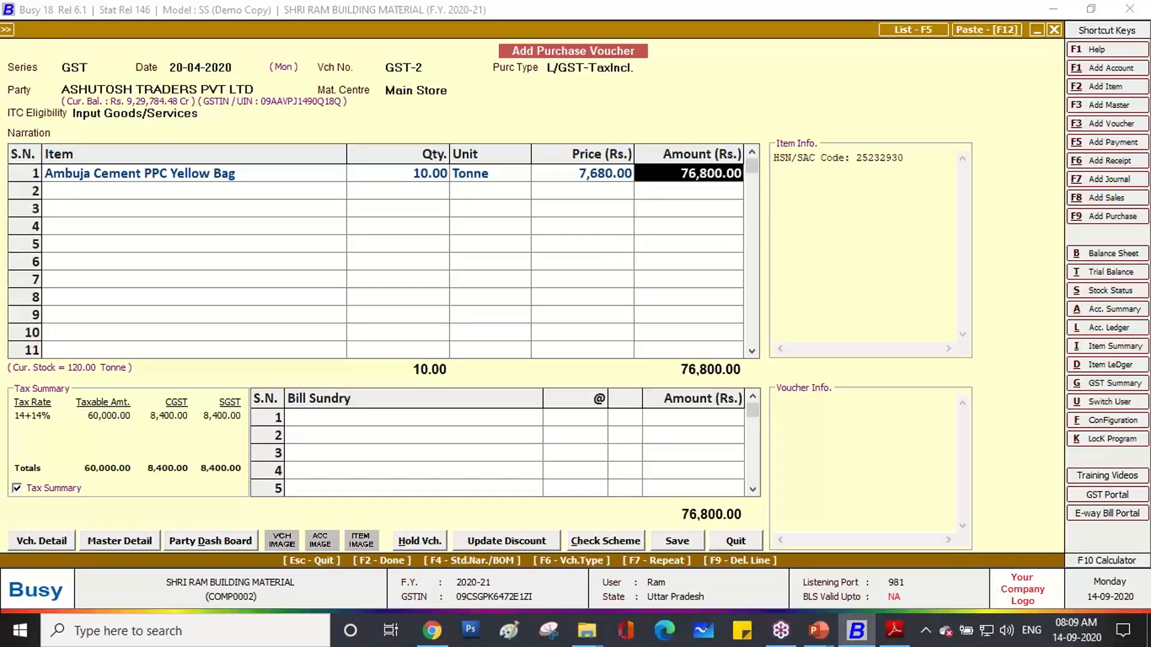
key(Return)
key(Return)
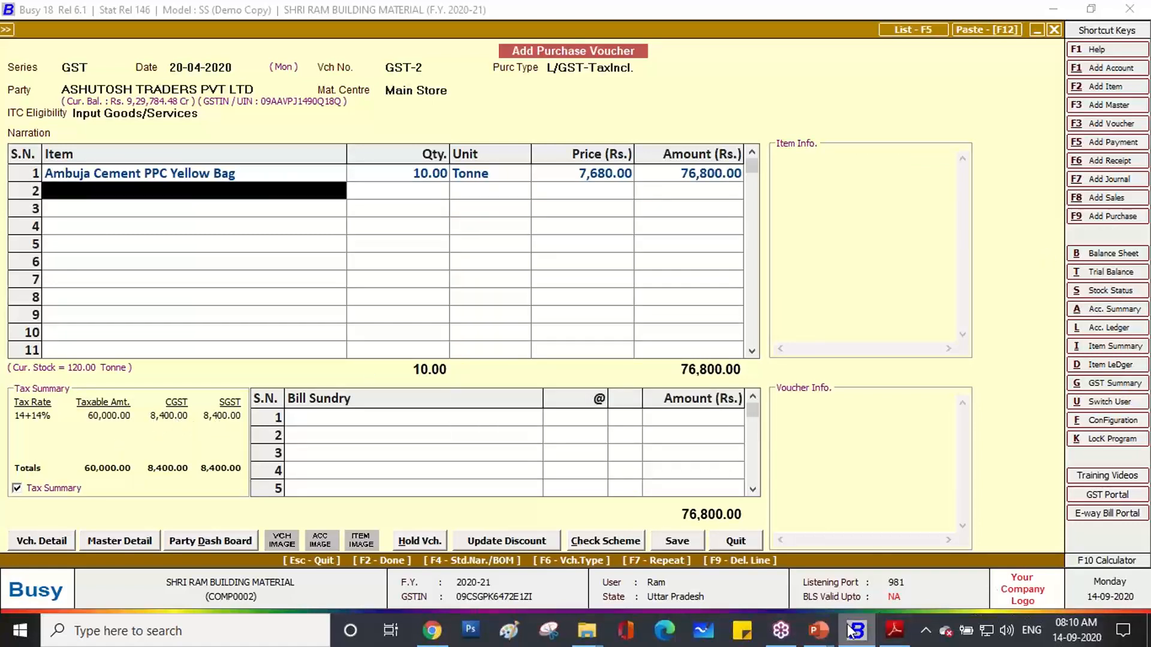
click(892, 629)
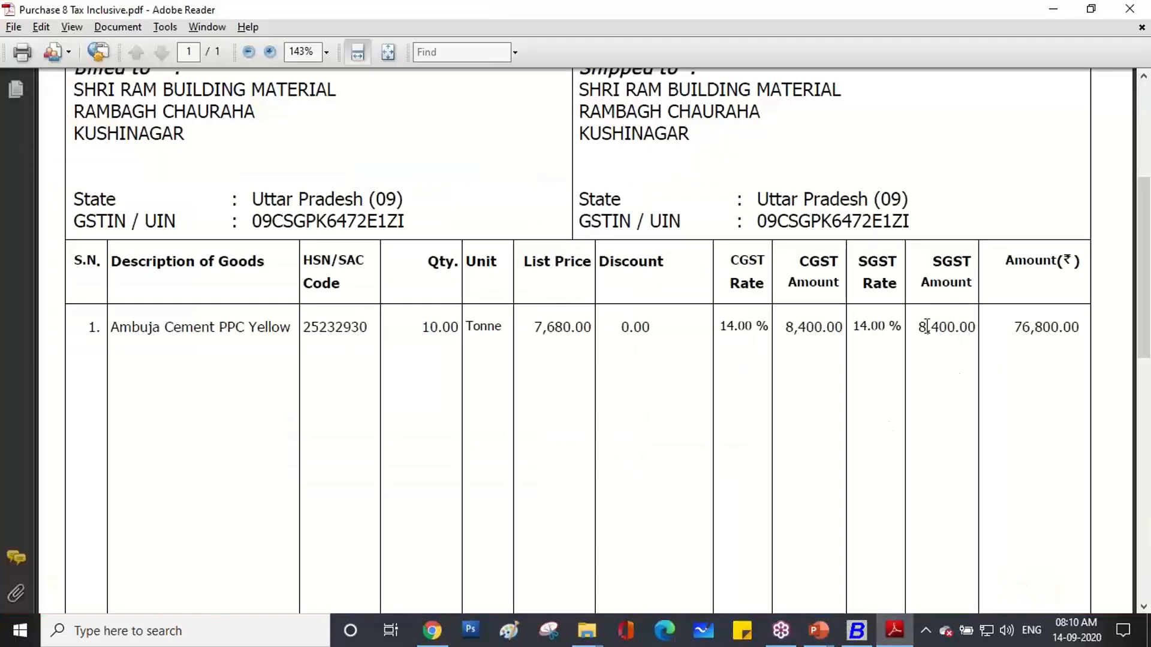
drag(927, 326, 971, 333)
click(858, 629)
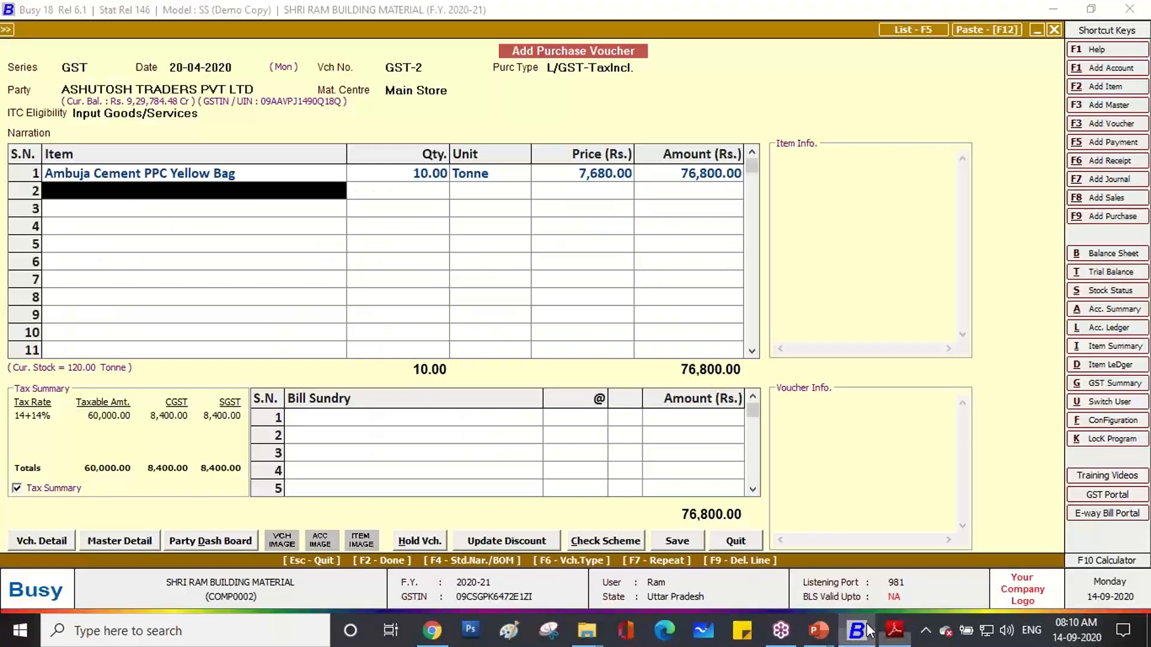
click(592, 178)
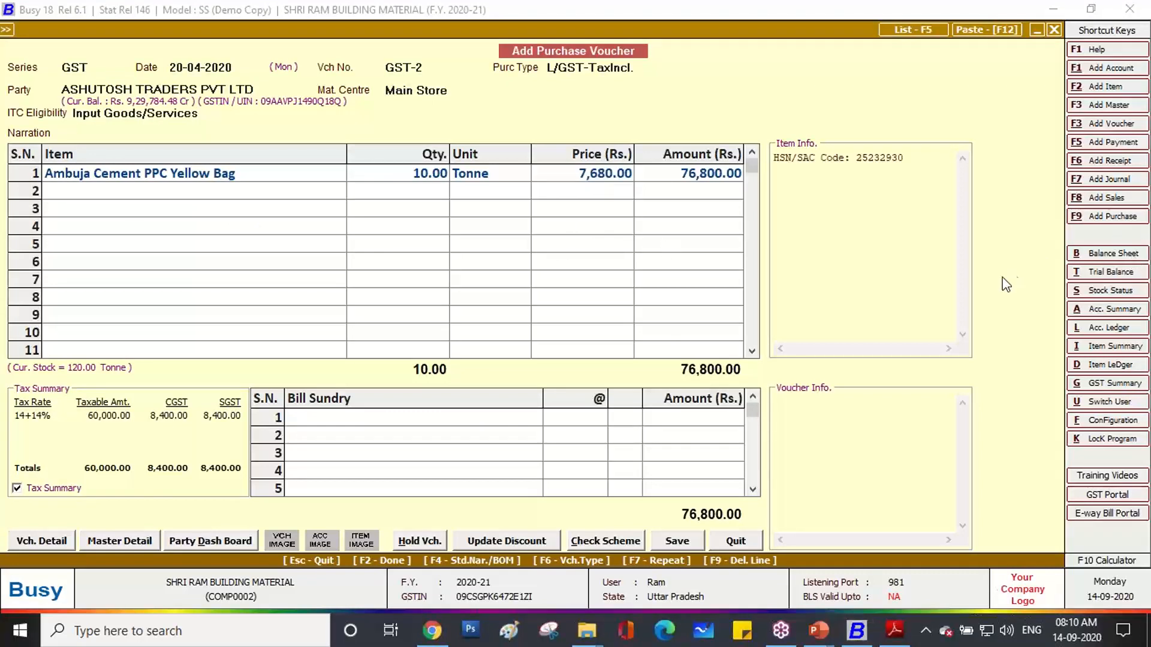
mouse_move(626, 178)
mouse_down()
mouse_move(582, 192)
mouse_move(576, 127)
mouse_move(644, 160)
mouse_move(617, 182)
mouse_up()
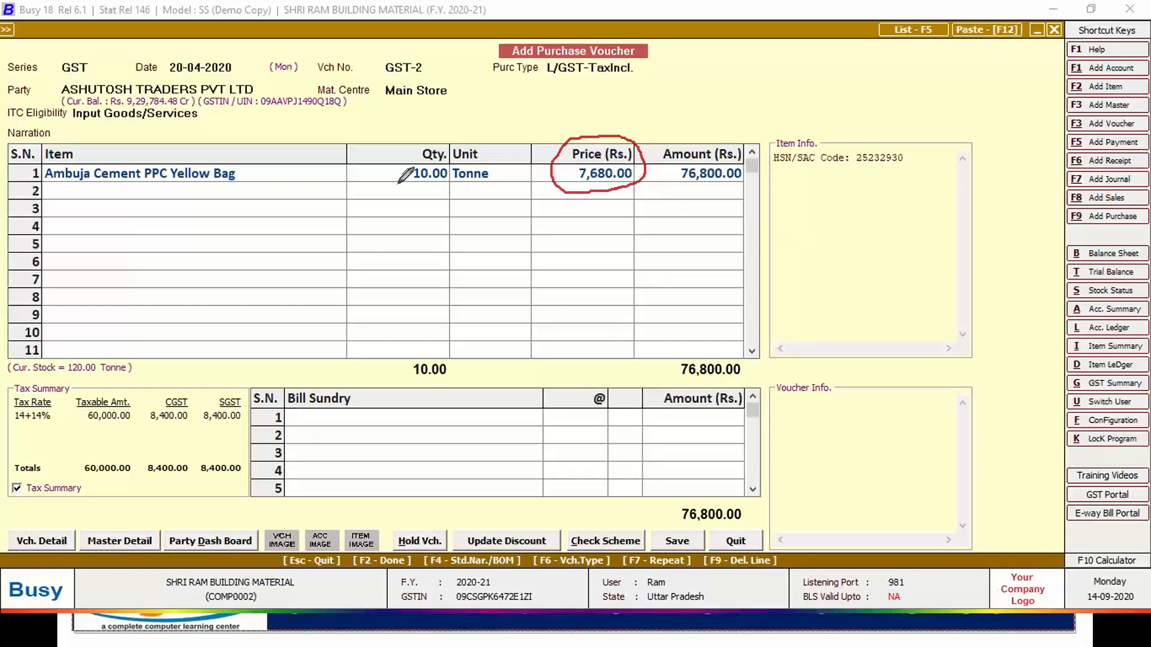
drag(549, 78, 625, 76)
mouse_move(839, 204)
mouse_down()
mouse_move(842, 226)
mouse_move(893, 198)
mouse_move(868, 243)
mouse_move(896, 235)
mouse_move(893, 197)
mouse_move(898, 223)
mouse_up()
mouse_move(847, 274)
mouse_down()
mouse_move(921, 252)
mouse_move(859, 311)
mouse_move(902, 298)
mouse_move(899, 275)
mouse_move(911, 273)
mouse_up()
drag(909, 195, 929, 178)
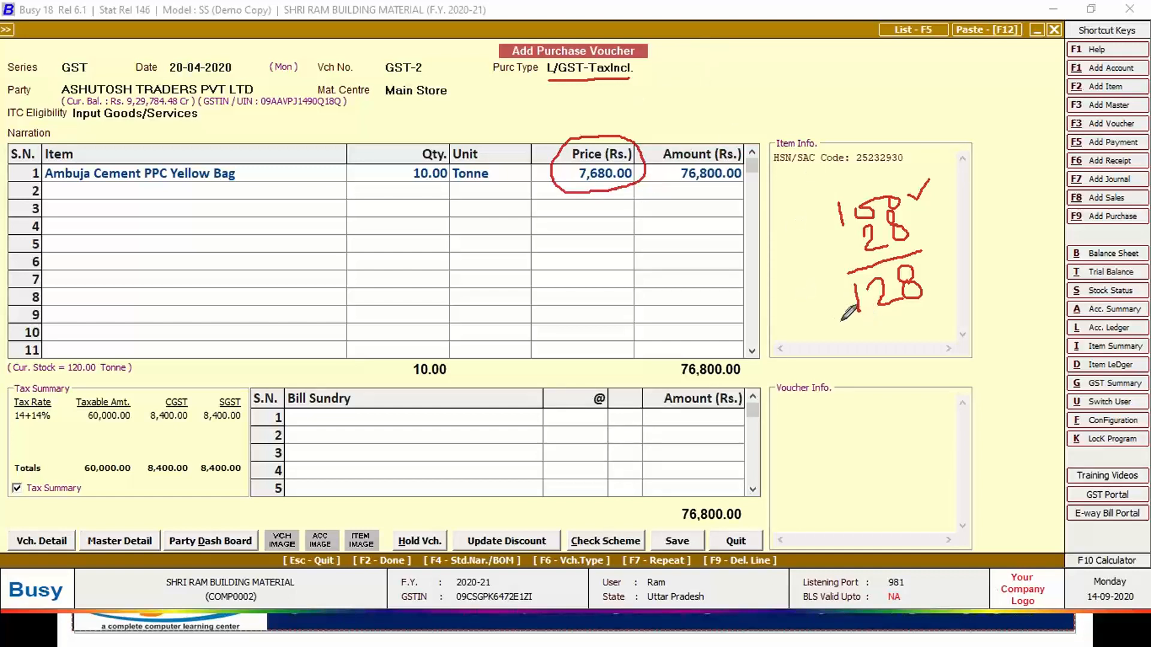
mouse_move(835, 316)
mouse_down()
mouse_move(923, 321)
mouse_move(917, 249)
mouse_move(840, 281)
mouse_move(840, 320)
mouse_up()
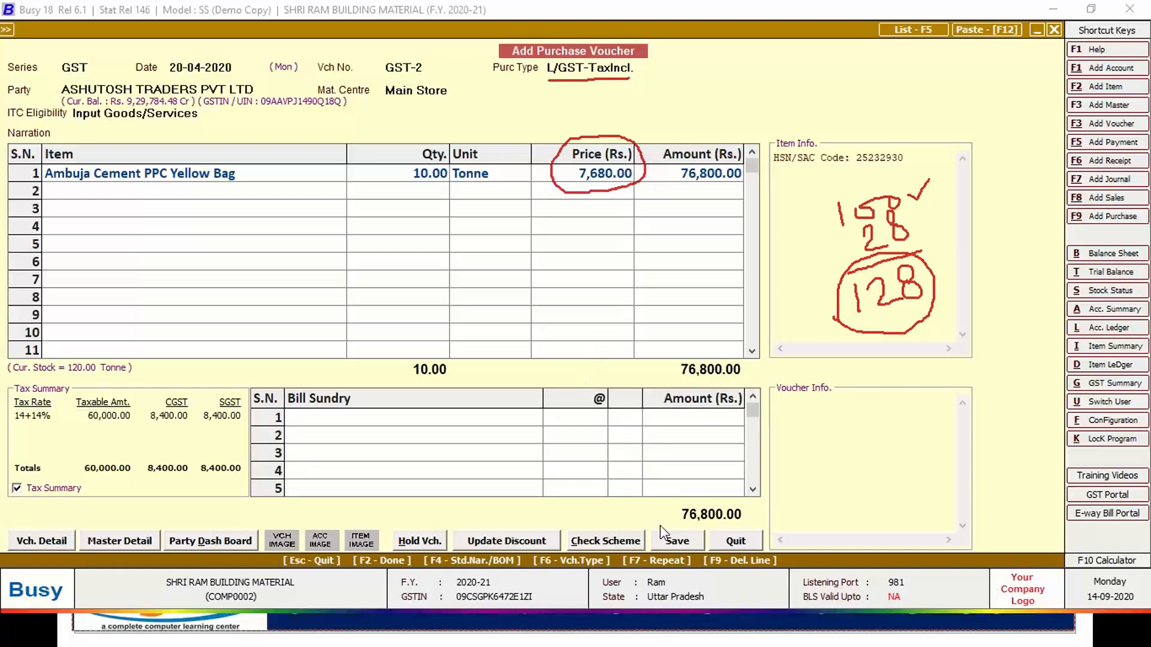
Save the voucher past the GSTIN warning, using the supplier's invoice number as bill reference.
click(671, 543)
click(610, 357)
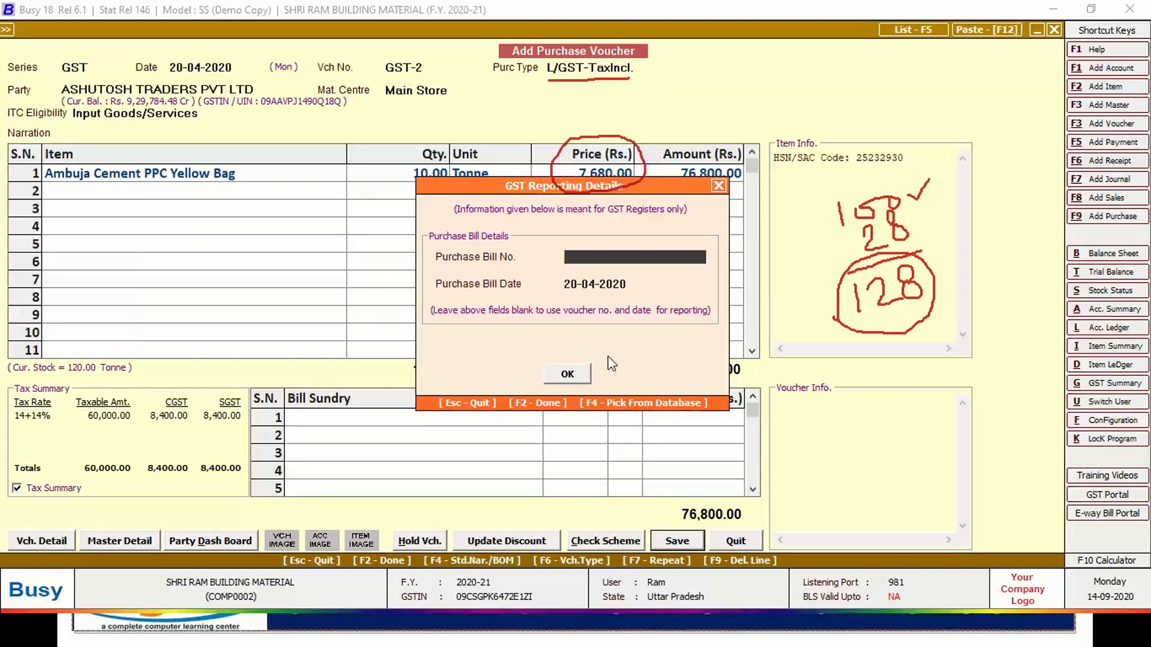
key(alt+Tab)
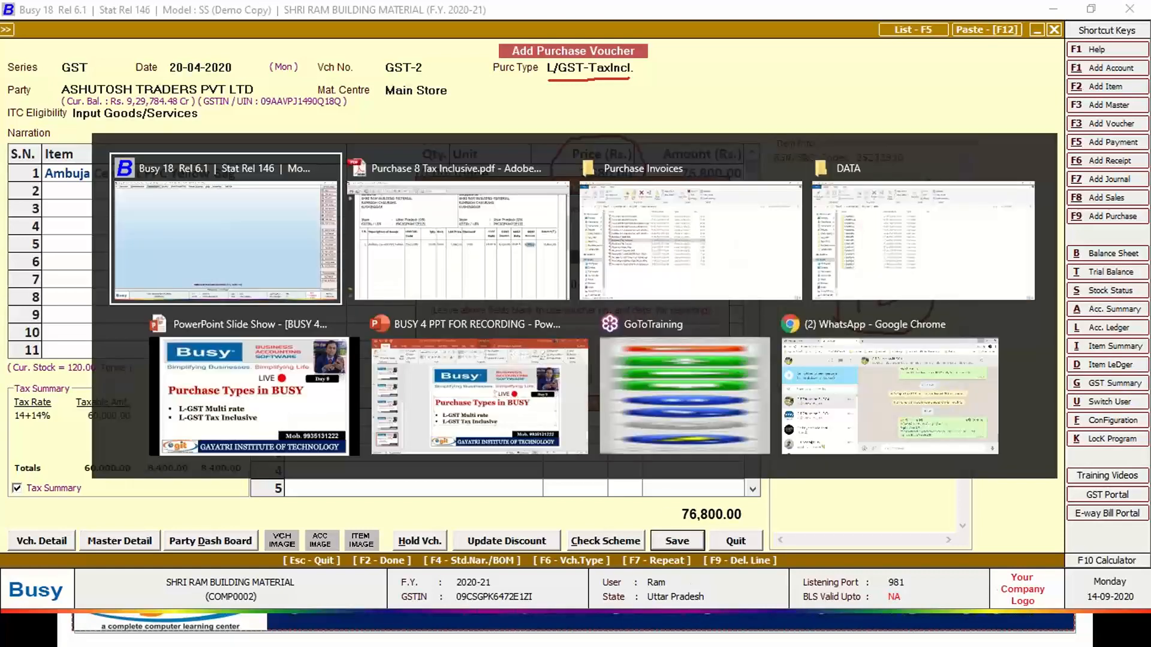
key(alt+Tab)
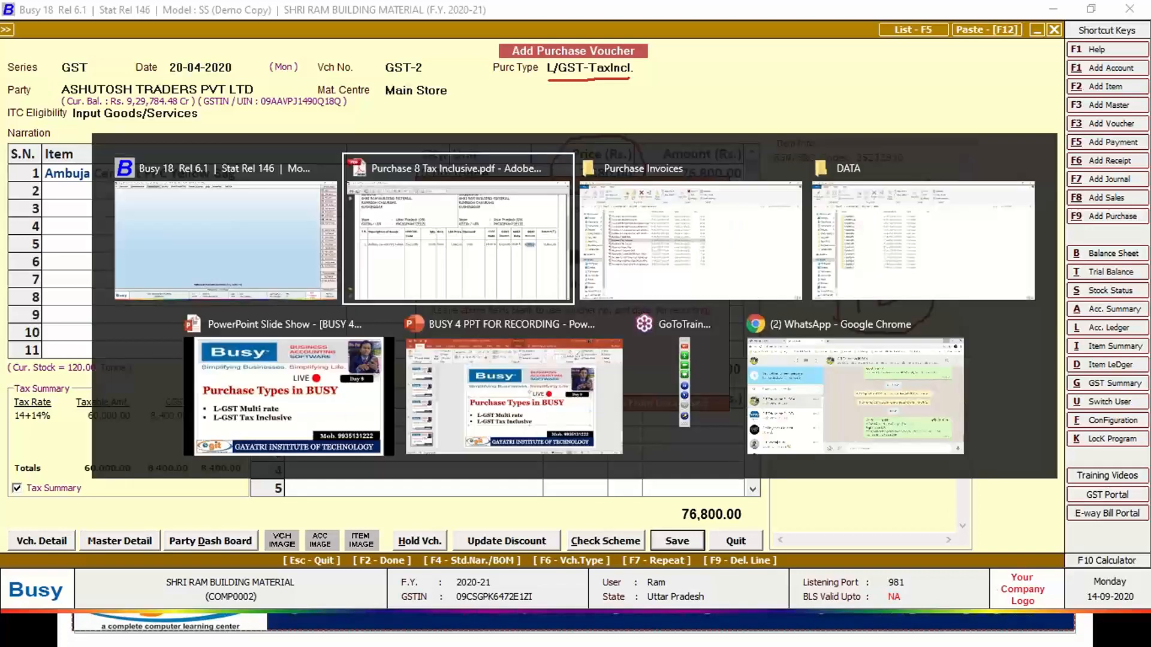
scroll(545, 386, up, 5)
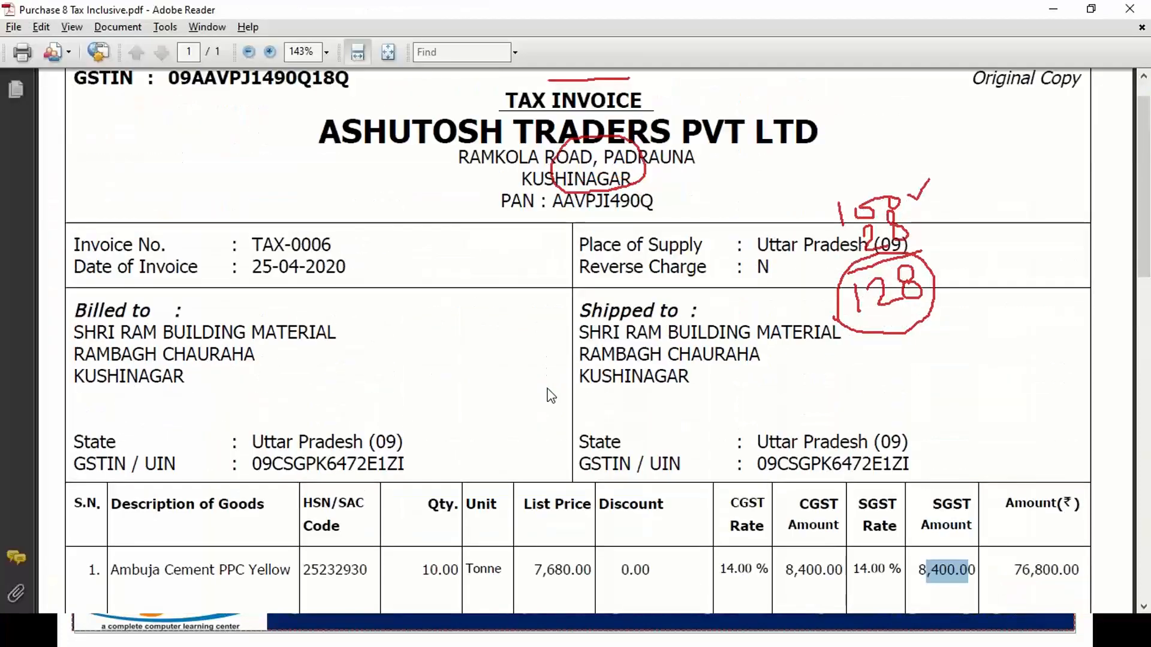
key(alt+Tab)
key(Tab)
key(Tab)
key(Tab)
key(Tab)
key(Tab)
key(Tab)
key(Tab)
key(Tab)
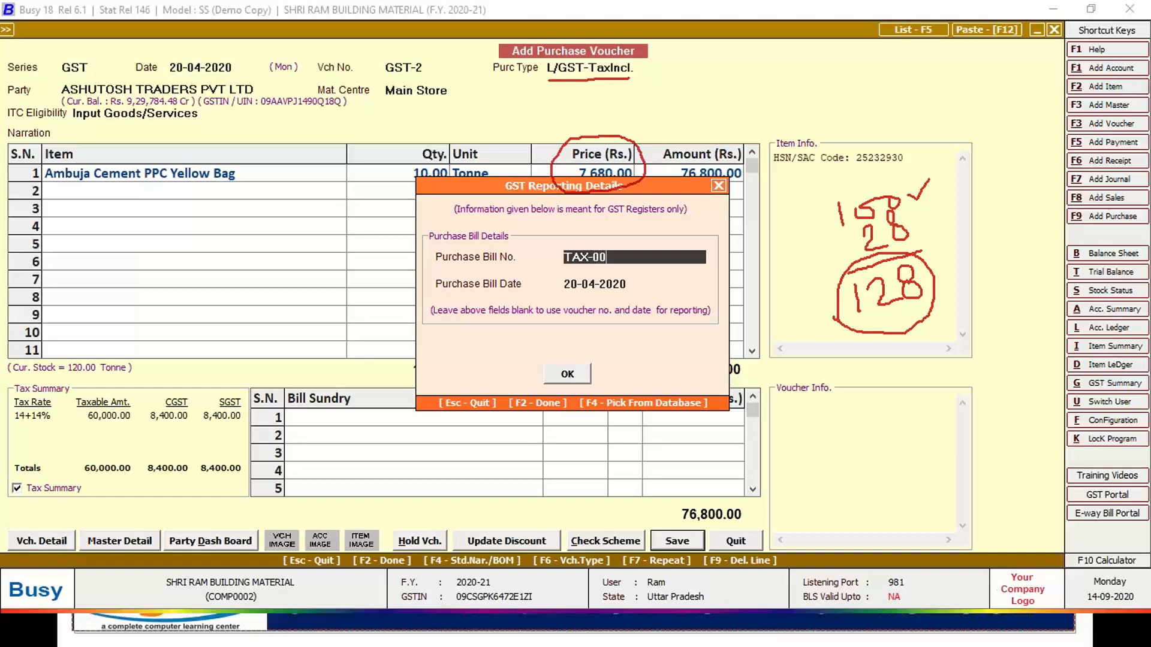
click(582, 374)
click(572, 428)
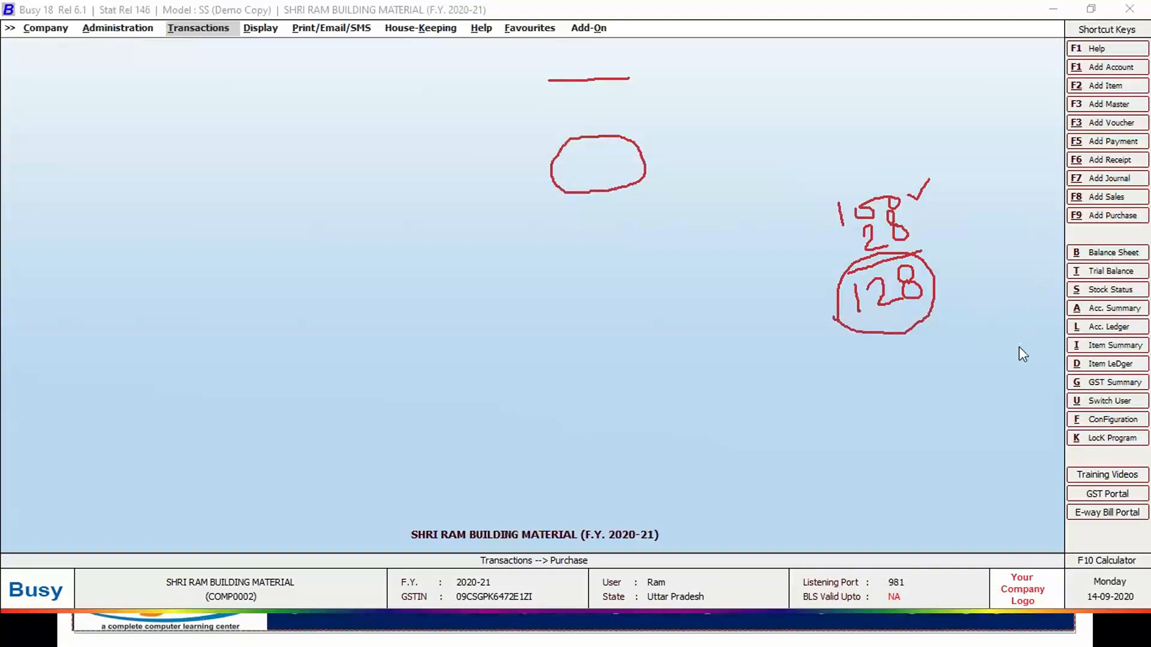
Return to the 'Purchase Types in BUSY' slideshow.
key(Escape)
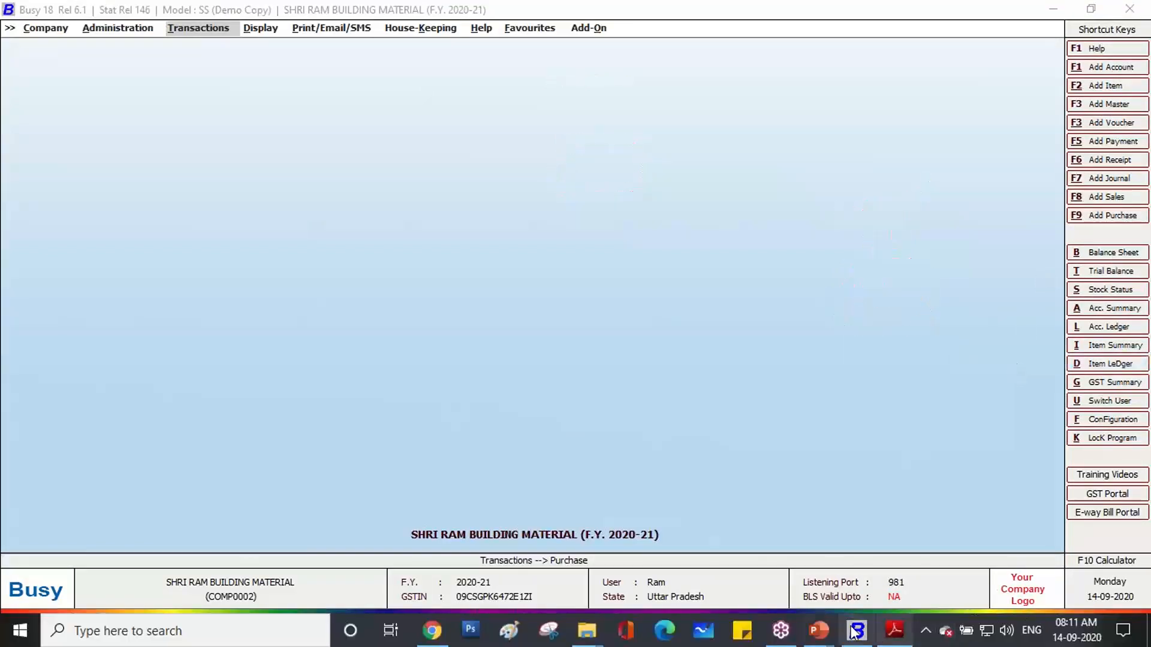
mouse_move(816, 634)
click(848, 581)
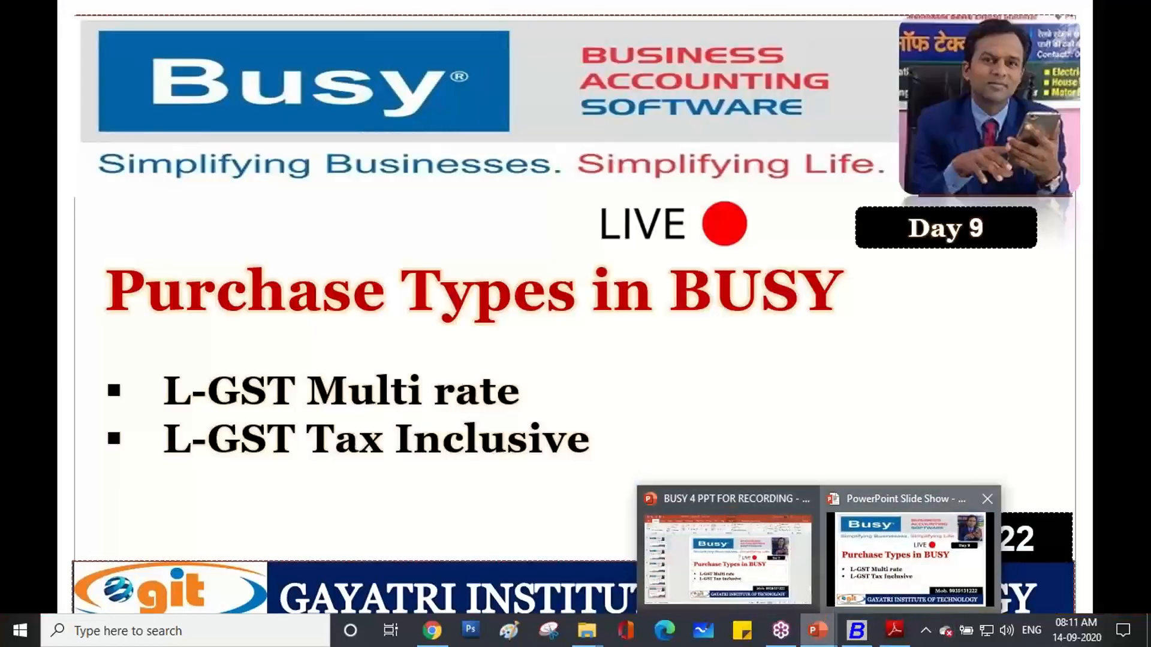